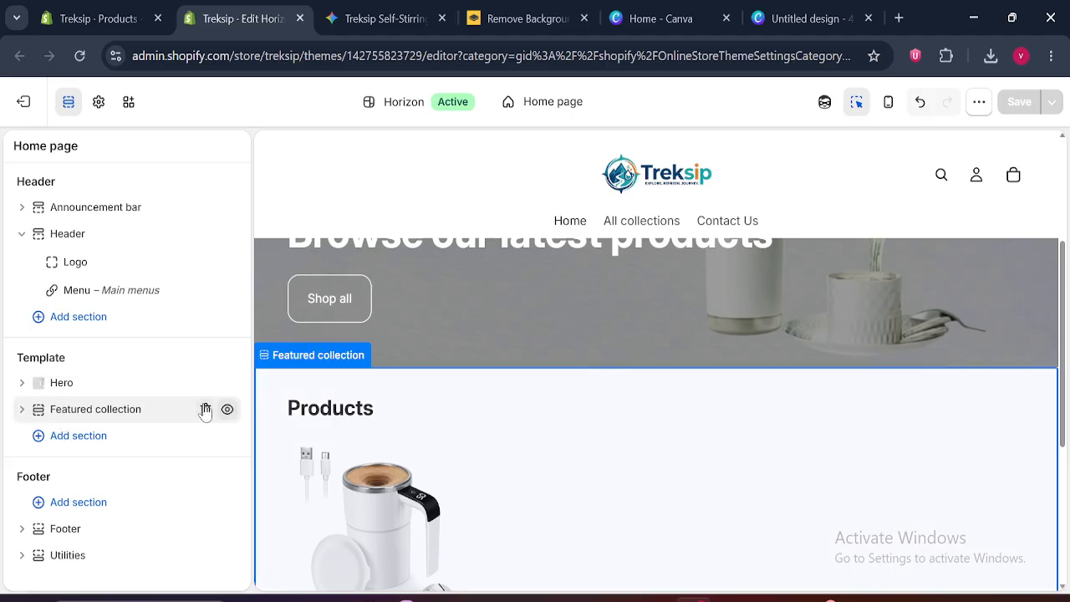
Replace the template's Featured collection section with a Featured collection: Grid section that uses the Coffe mug collection
{"action": "left_click", "coordinate": [206, 410]}
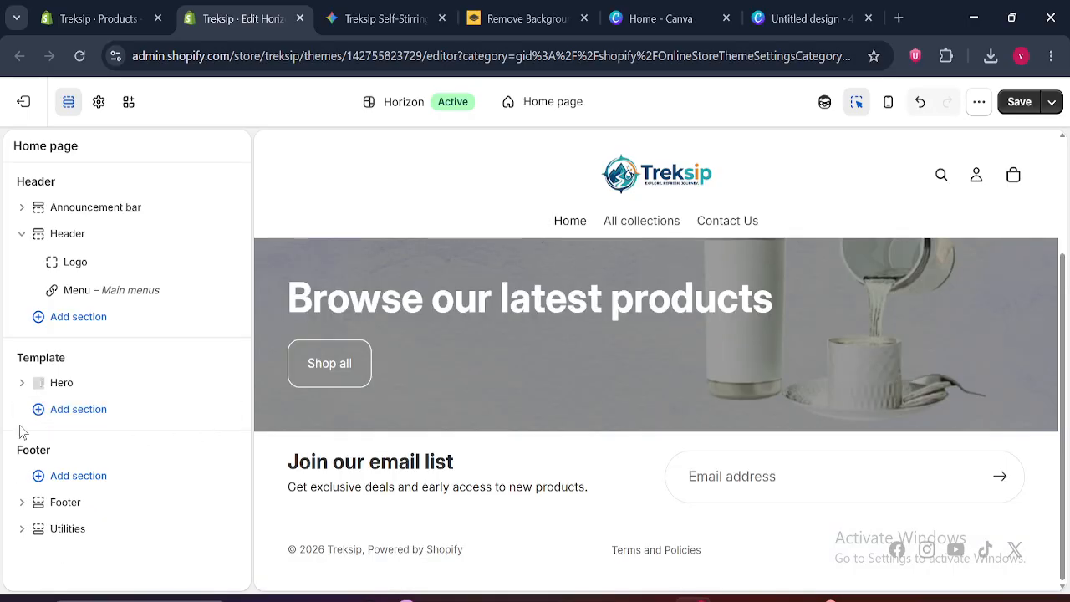
{"action": "left_click", "coordinate": [81, 413]}
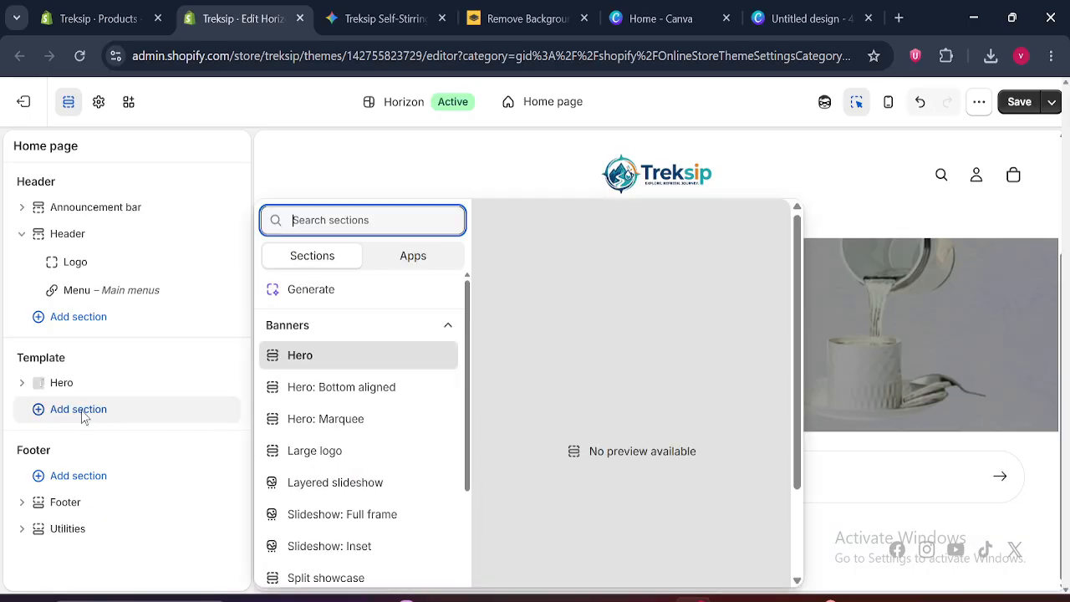
{"action": "scroll", "coordinate": [468, 322], "scroll_direction": "down", "scroll_amount": 3}
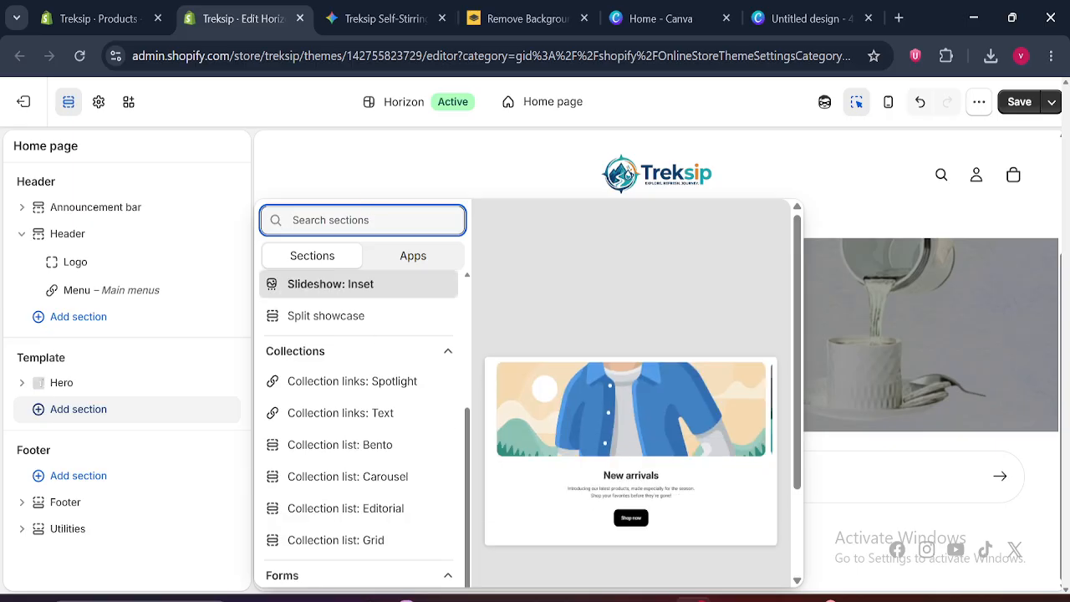
{"action": "type", "text": "fea"}
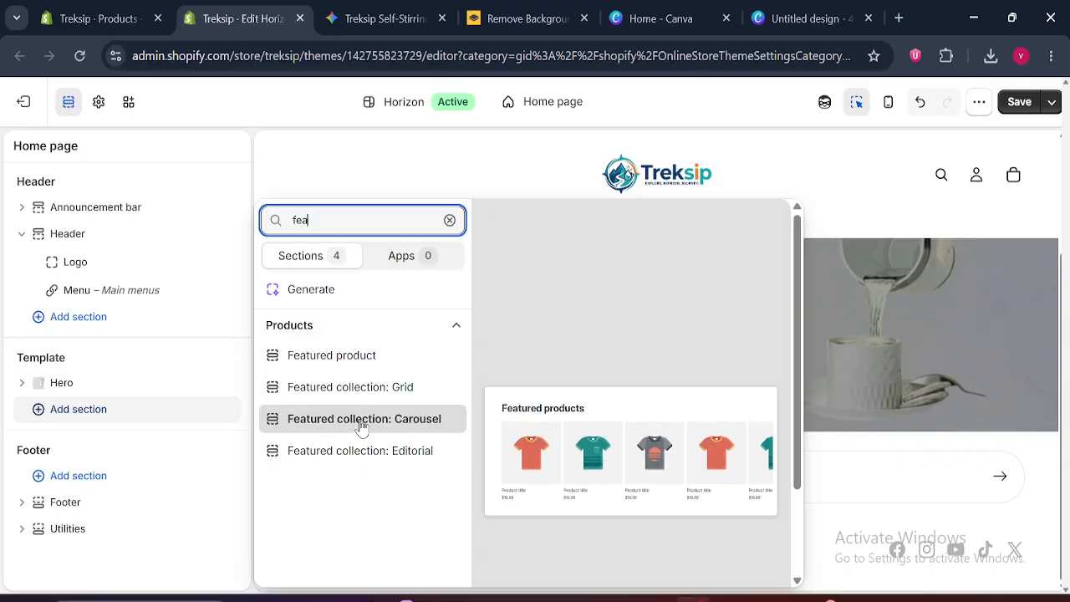
{"action": "left_click", "coordinate": [361, 401]}
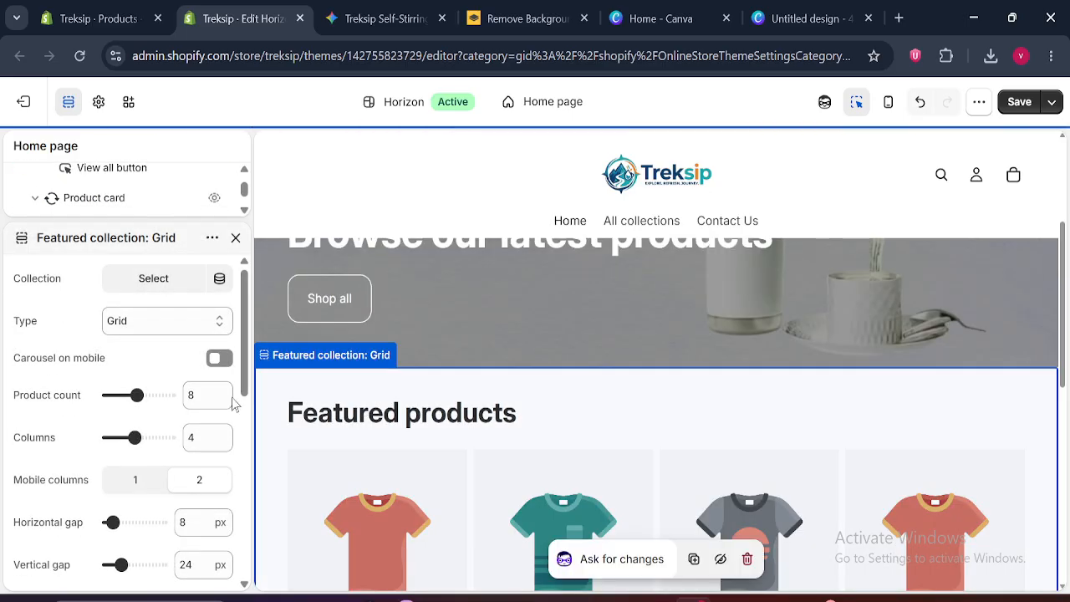
{"action": "left_click", "coordinate": [167, 283]}
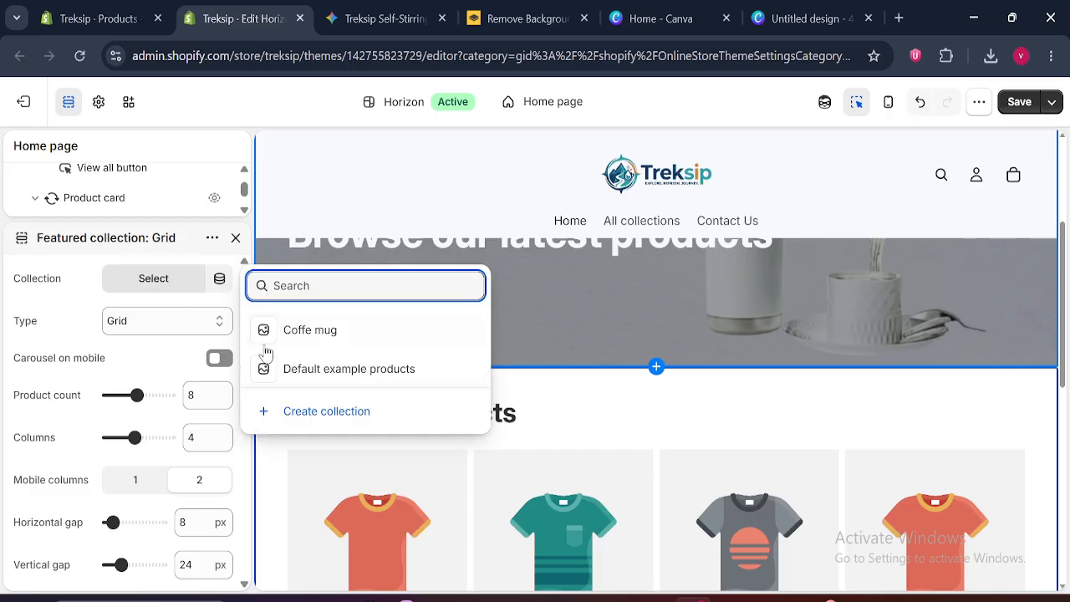
{"action": "left_click", "coordinate": [330, 332]}
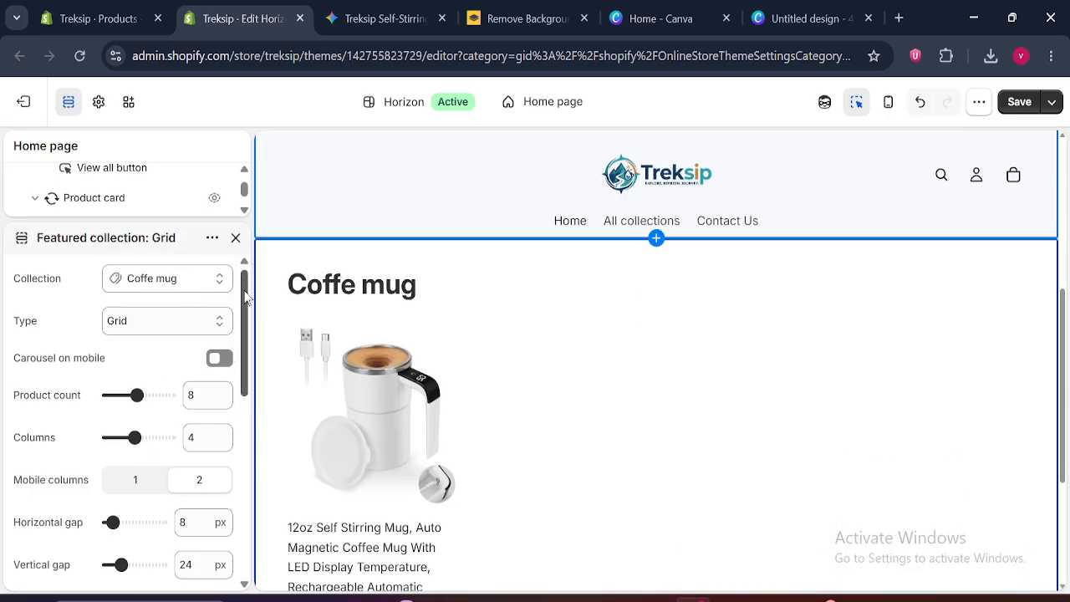
Examine the type, product count, column, gap and layout settings of the Featured collection: Grid section
{"action": "left_click_drag", "start_coordinate": [246, 299], "coordinate": [248, 311]}
{"action": "left_click", "coordinate": [167, 293]}
{"action": "left_click", "coordinate": [172, 296]}
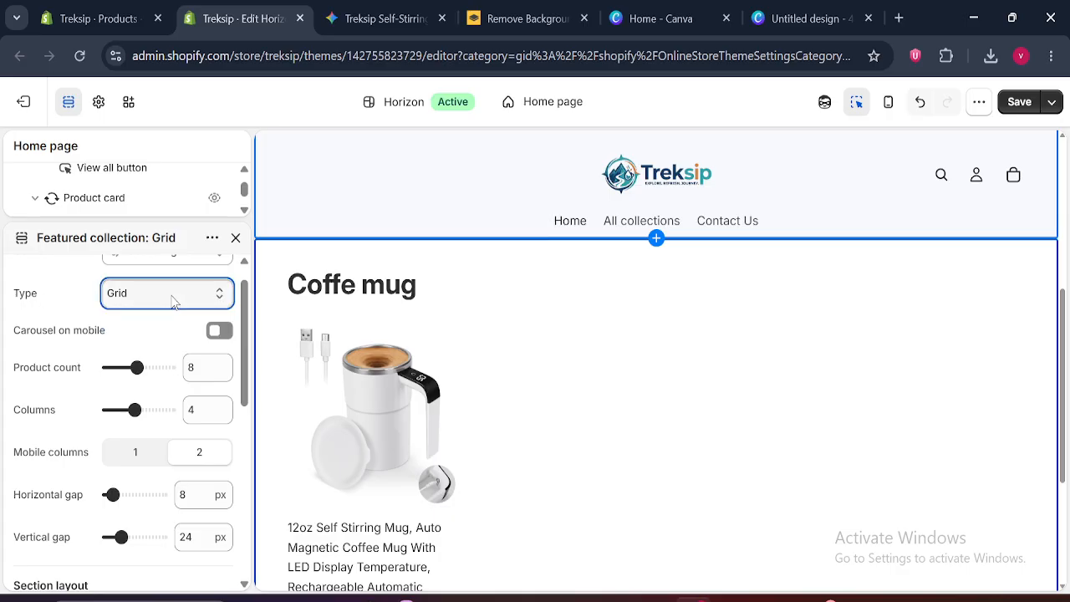
{"action": "left_click", "coordinate": [175, 294]}
{"action": "left_click", "coordinate": [220, 292]}
{"action": "left_click_drag", "start_coordinate": [249, 306], "coordinate": [249, 349]}
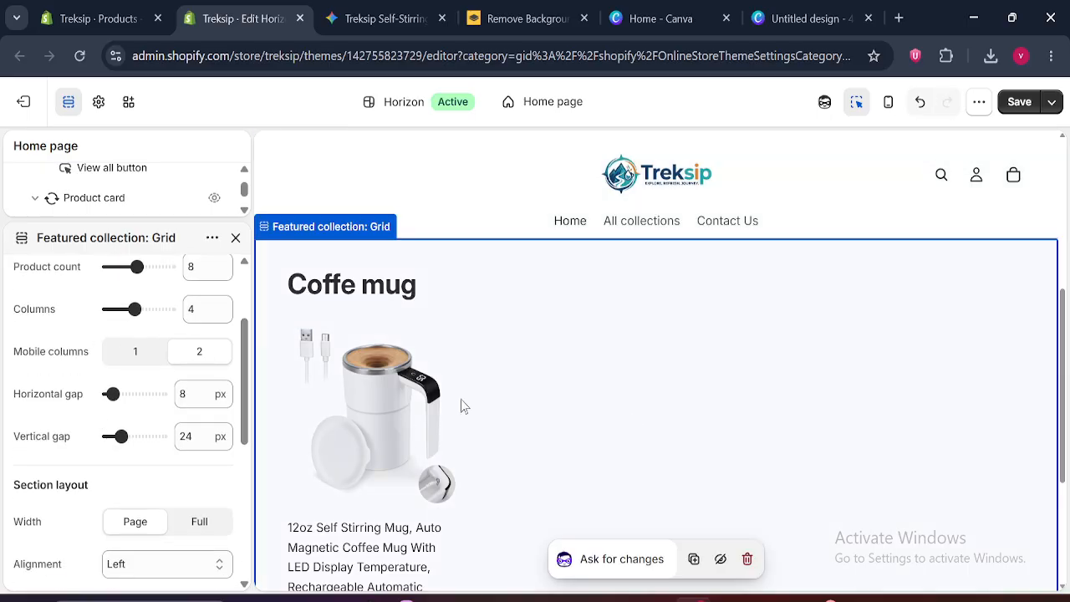
{"action": "mouse_move", "coordinate": [242, 359]}
{"action": "left_mouse_down"}
{"action": "mouse_move", "coordinate": [231, 456]}
{"action": "mouse_move", "coordinate": [234, 371]}
{"action": "left_mouse_up"}
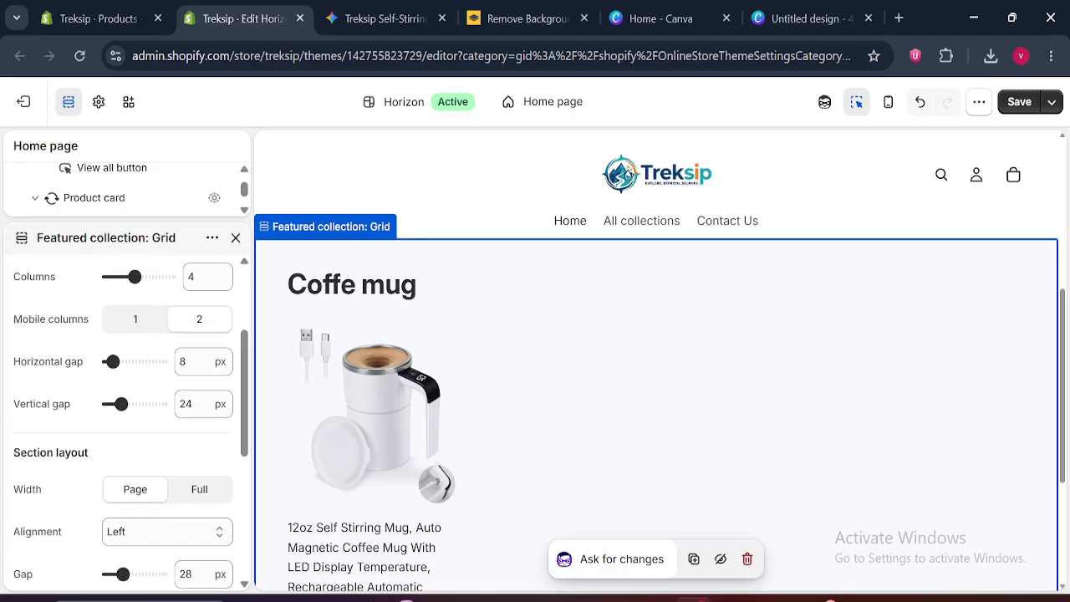
Try 5 columns in the Featured collection grid, check the preview, restore 4 columns and close the section settings
{"action": "left_click_drag", "start_coordinate": [245, 439], "coordinate": [245, 387]}
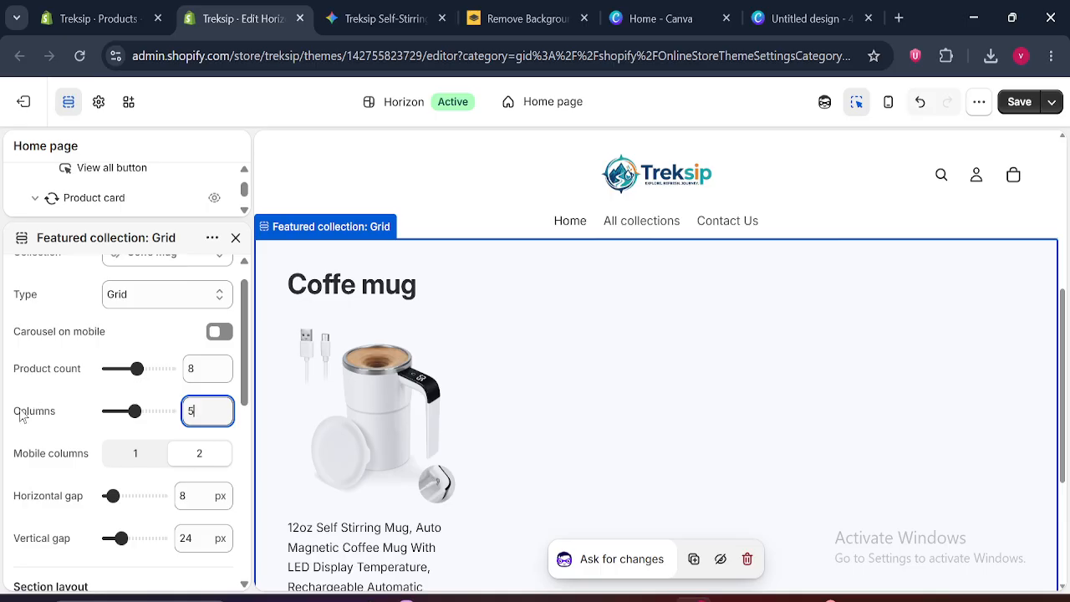
{"action": "left_click", "coordinate": [202, 368]}
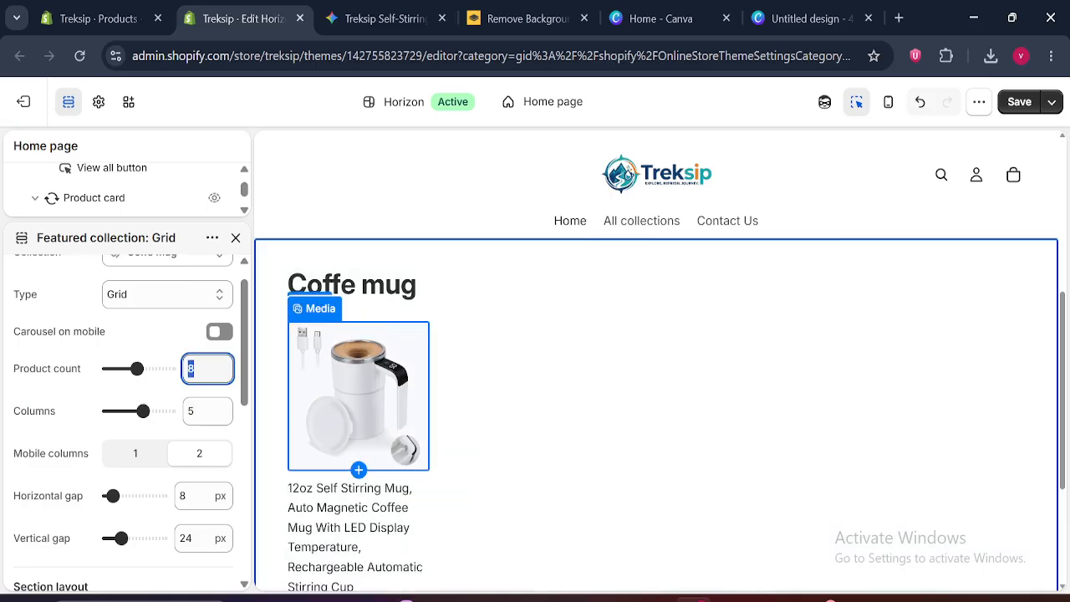
{"action": "scroll", "coordinate": [309, 458], "scroll_direction": "down", "scroll_amount": 2}
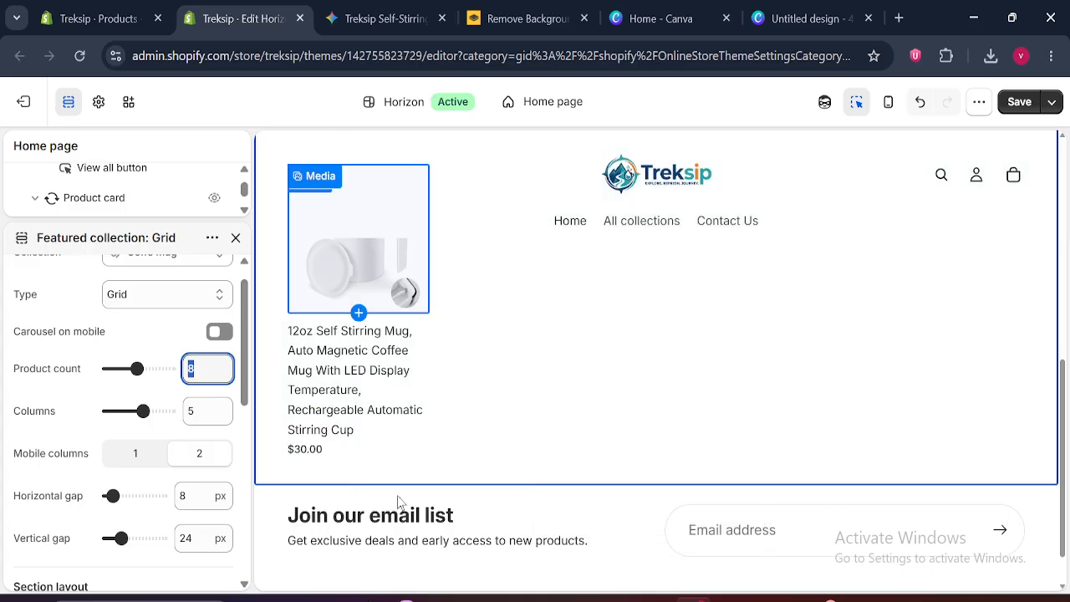
{"action": "left_click_drag", "start_coordinate": [1063, 447], "coordinate": [997, 344]}
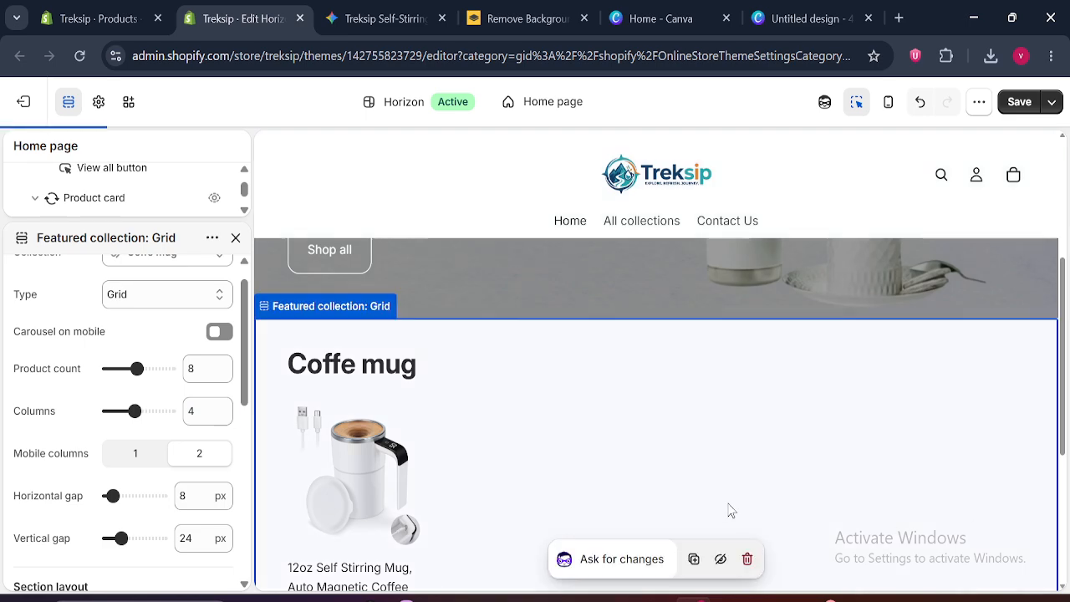
{"action": "scroll", "coordinate": [728, 509], "scroll_direction": "down", "scroll_amount": 1}
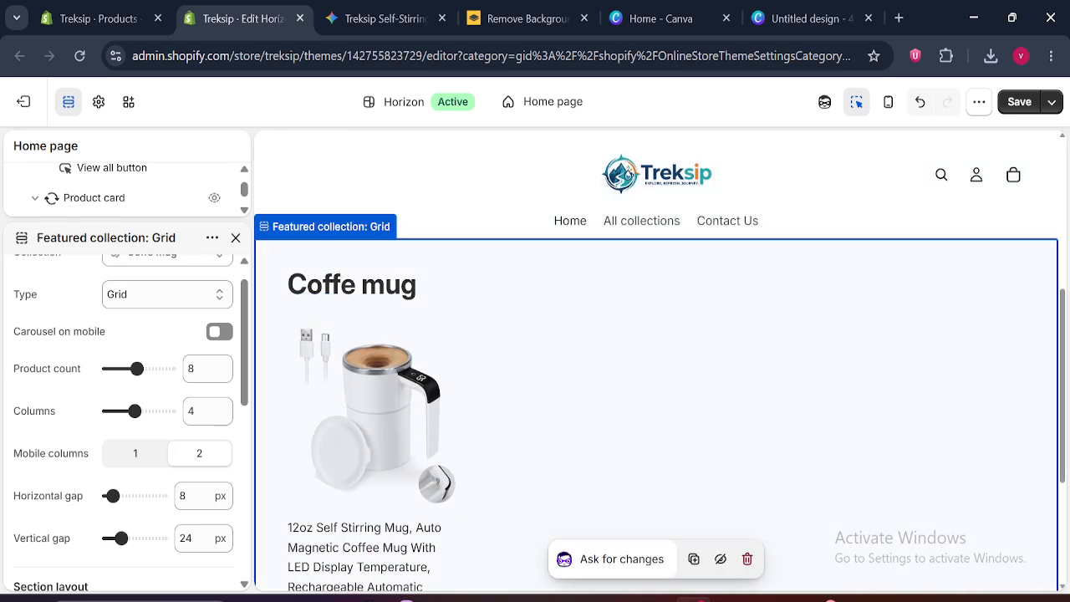
{"action": "scroll", "coordinate": [247, 331], "scroll_direction": "up", "scroll_amount": 1}
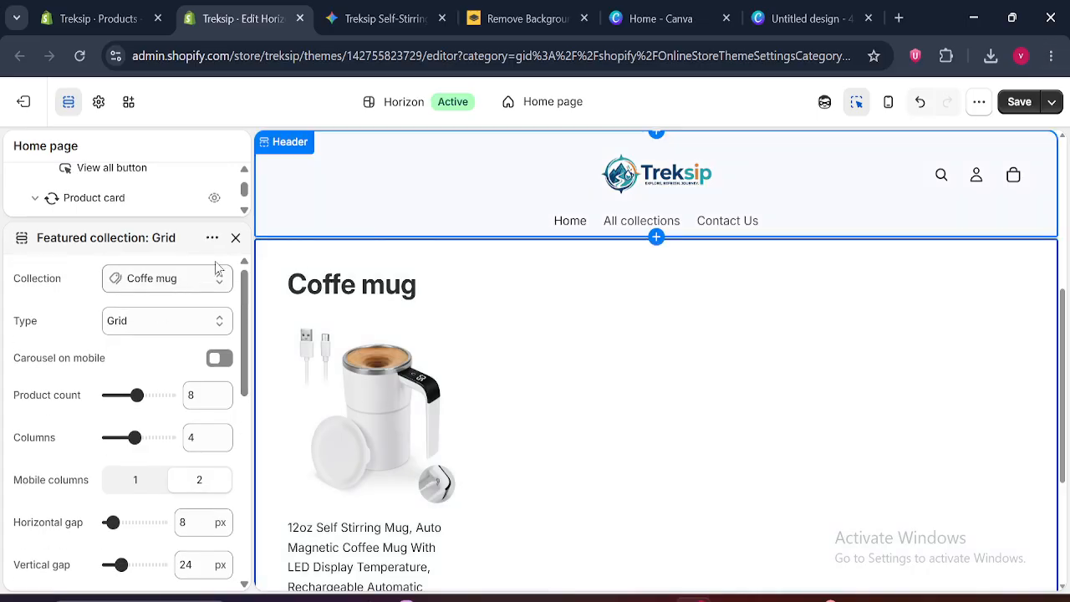
{"action": "left_click_drag", "start_coordinate": [240, 318], "coordinate": [239, 264]}
{"action": "left_click", "coordinate": [233, 239]}
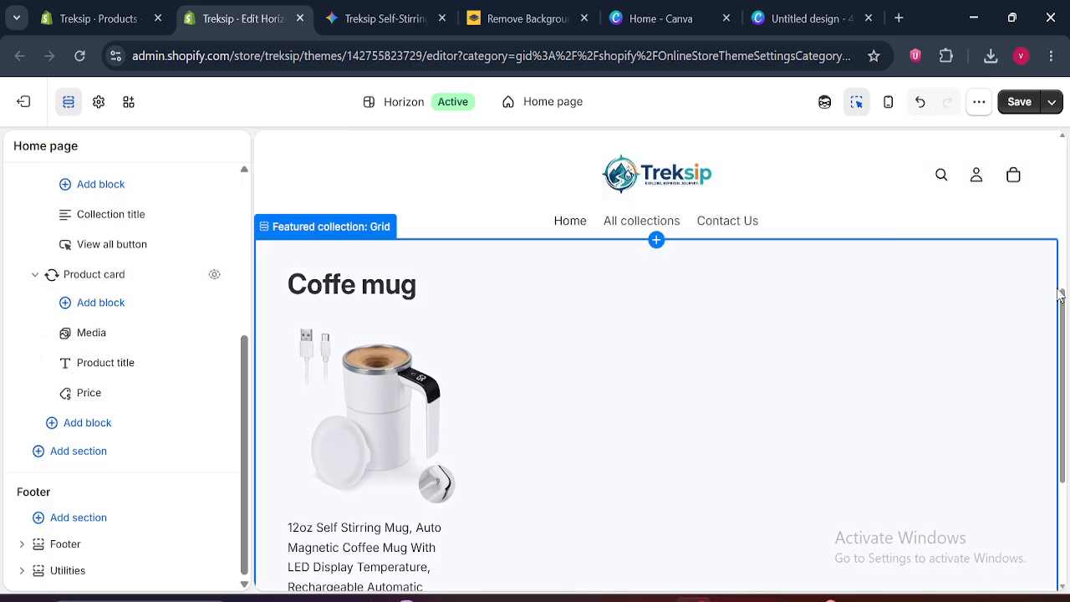
Add a Buy buttons block to the grid's product card and place it below the Price block
{"action": "left_click_drag", "start_coordinate": [1063, 322], "coordinate": [1055, 375]}
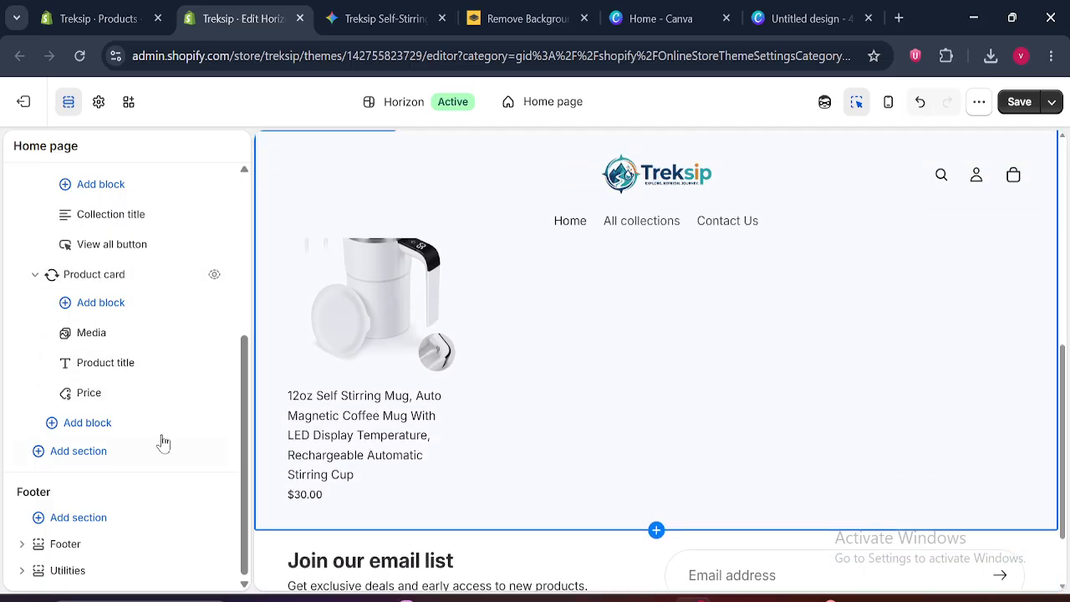
{"action": "left_click_drag", "start_coordinate": [243, 401], "coordinate": [248, 326]}
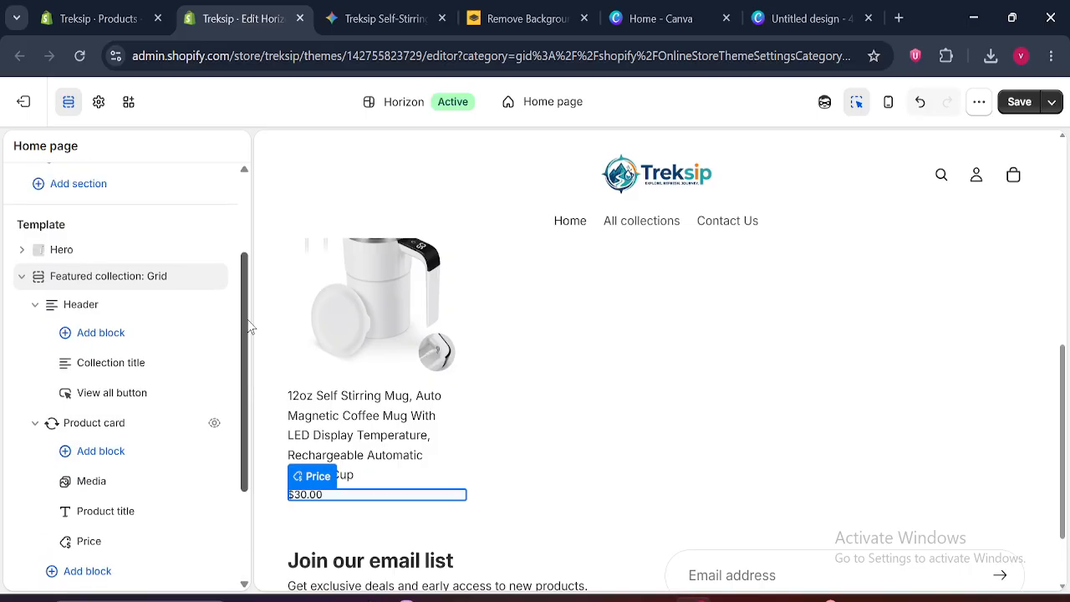
{"action": "left_click", "coordinate": [98, 453]}
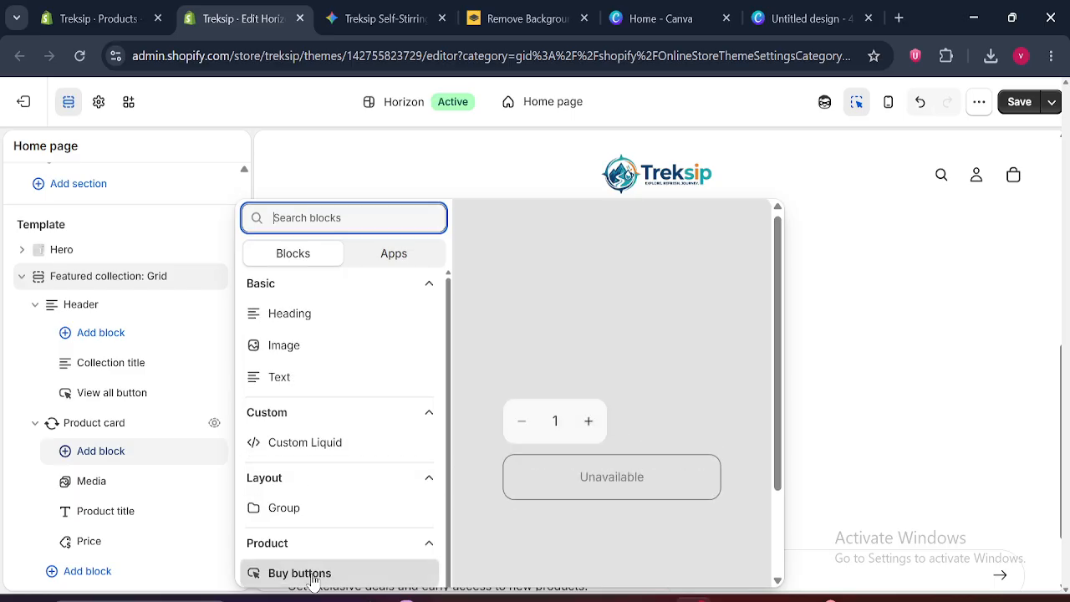
{"action": "left_click", "coordinate": [310, 575]}
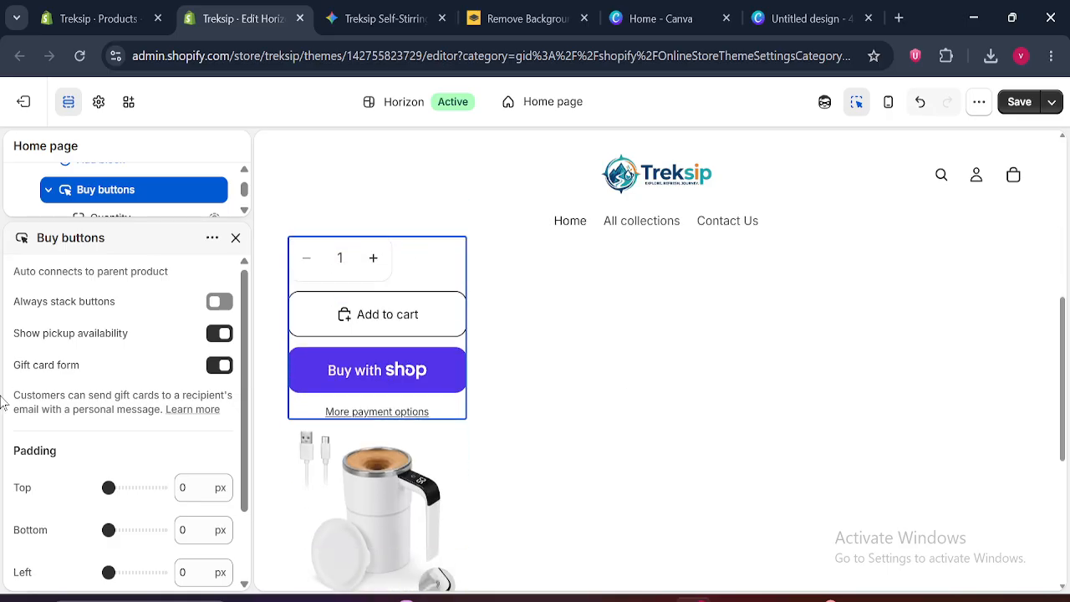
{"action": "left_click", "coordinate": [236, 237]}
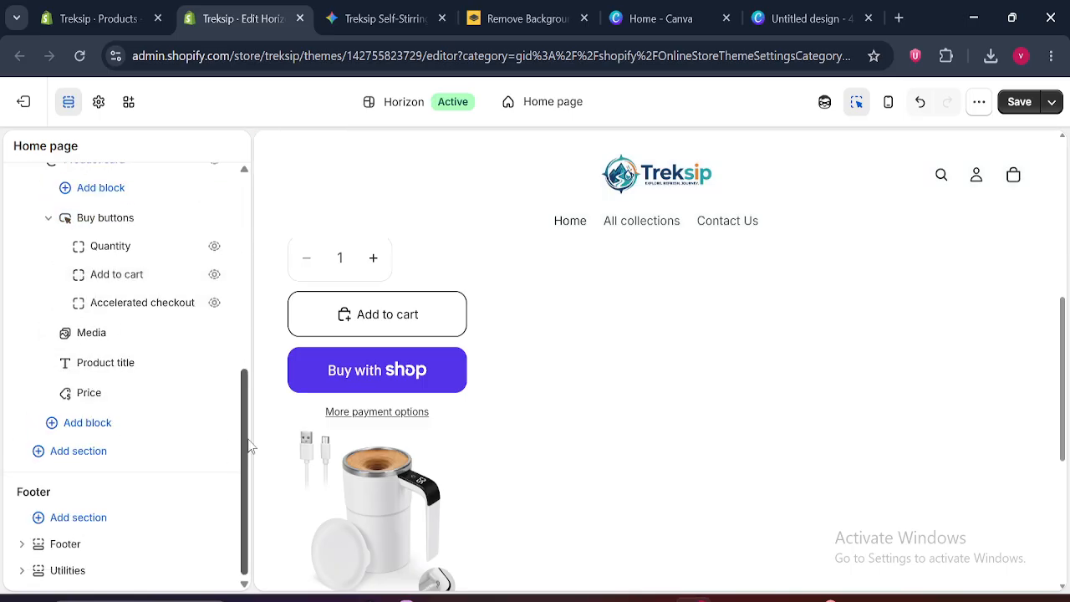
{"action": "scroll", "coordinate": [247, 418], "scroll_direction": "up", "scroll_amount": 2}
{"action": "left_click_drag", "start_coordinate": [62, 301], "coordinate": [60, 412]}
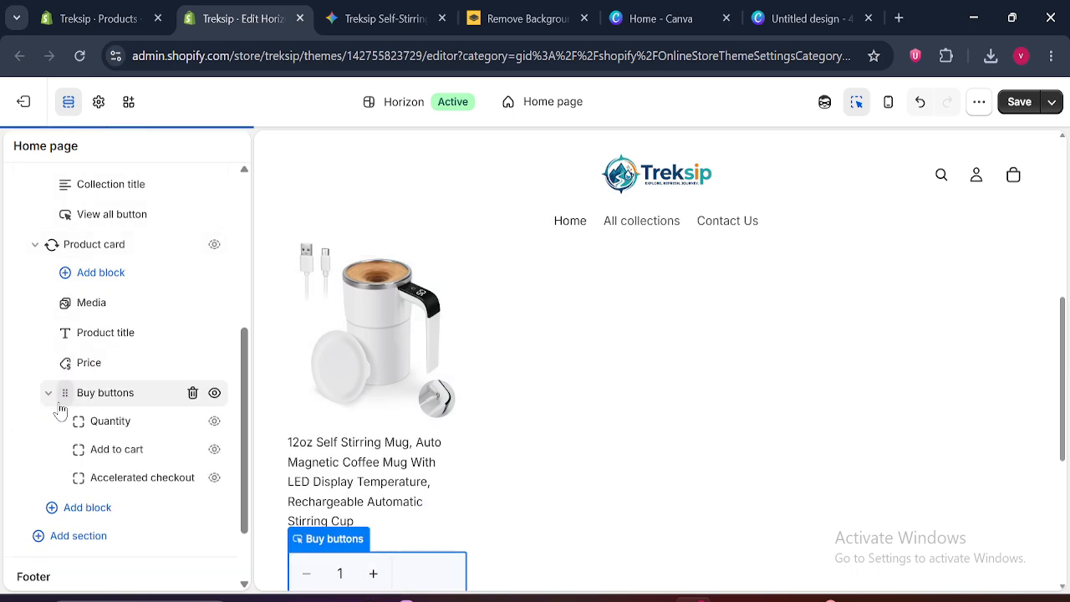
Hide the Accelerated checkout and Quantity elements of the Buy buttons block
{"action": "left_click_drag", "start_coordinate": [1063, 384], "coordinate": [1066, 447]}
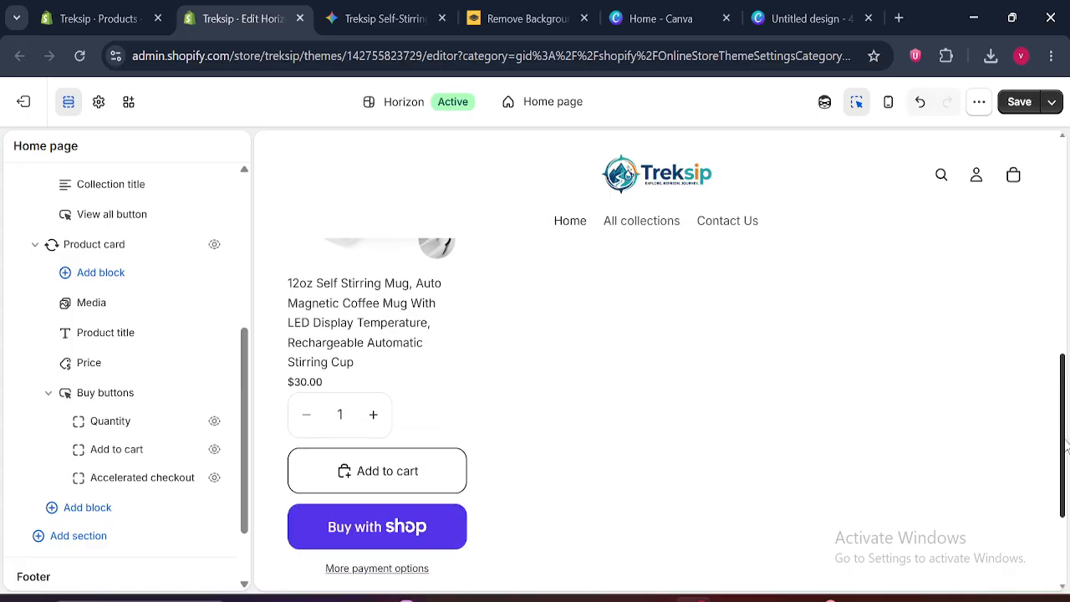
{"action": "left_click", "coordinate": [215, 481]}
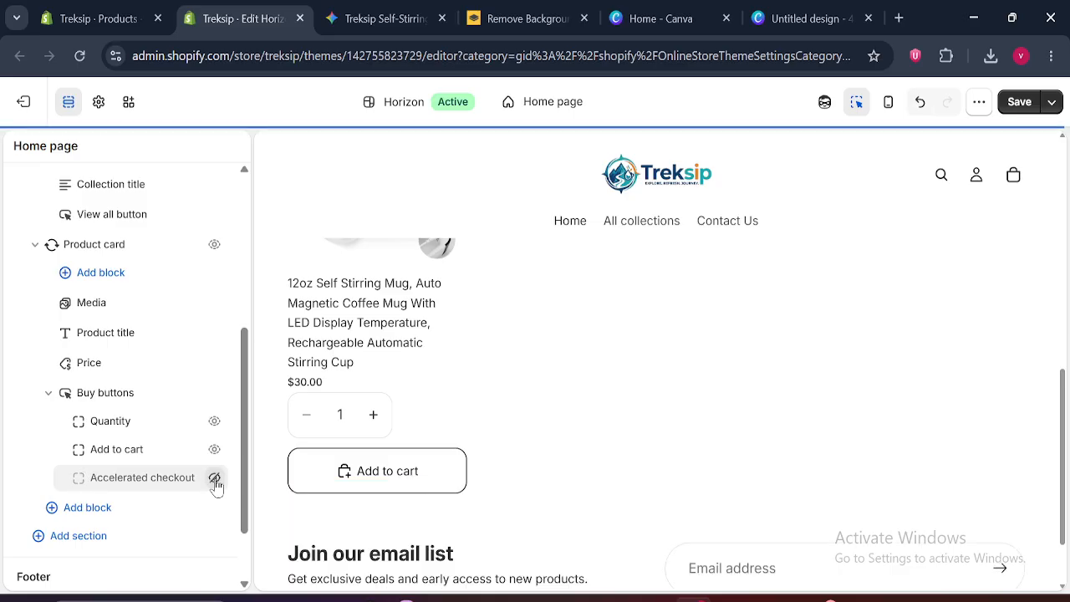
{"action": "left_click", "coordinate": [215, 422]}
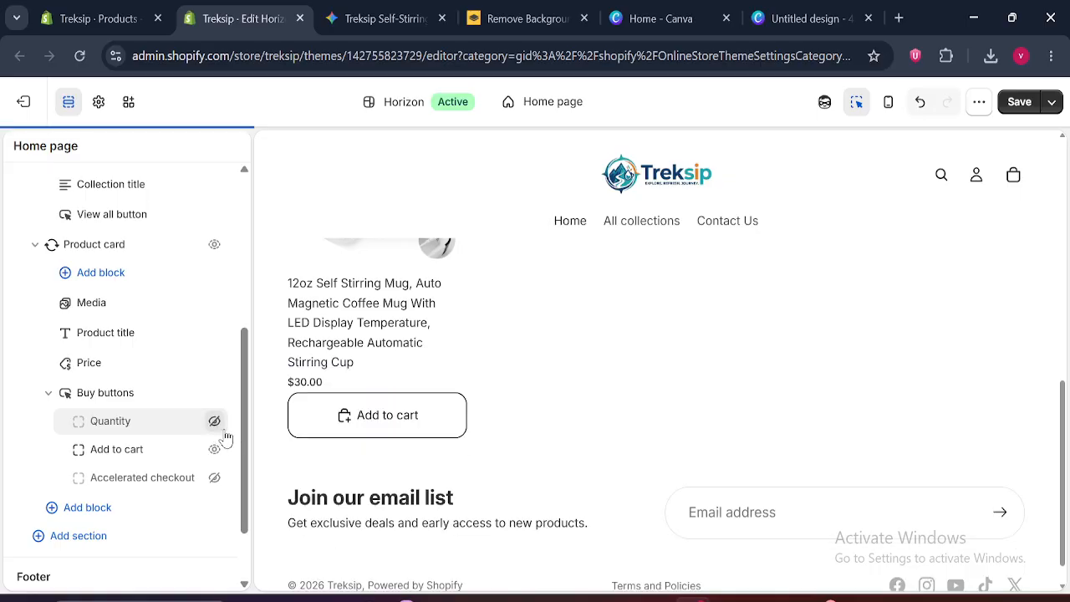
Set the Add to cart button's style to Primary and close its settings
{"action": "left_click", "coordinate": [117, 453]}
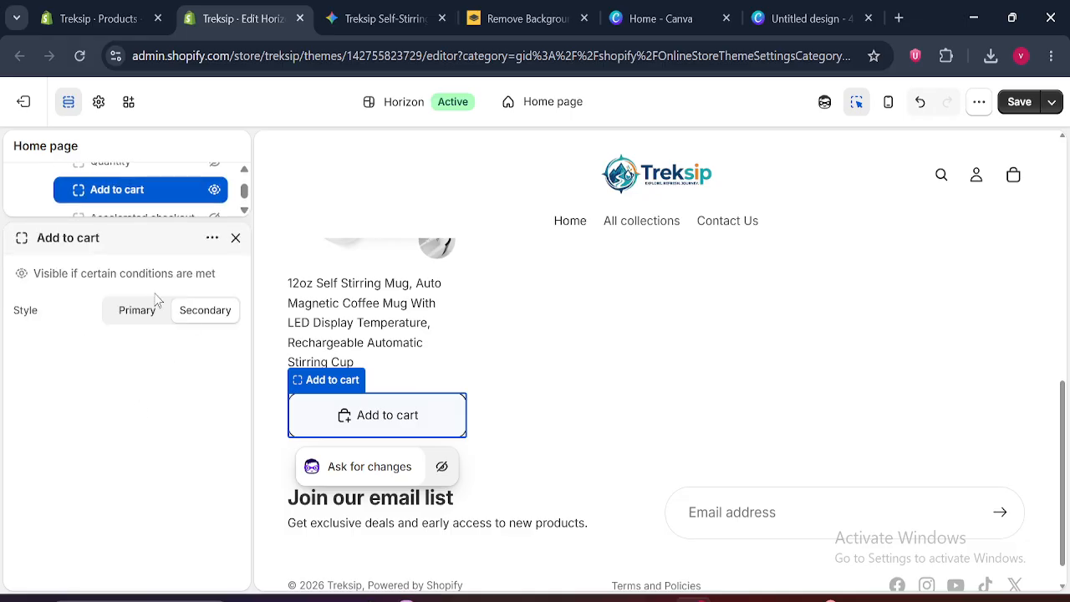
{"action": "left_click", "coordinate": [134, 318]}
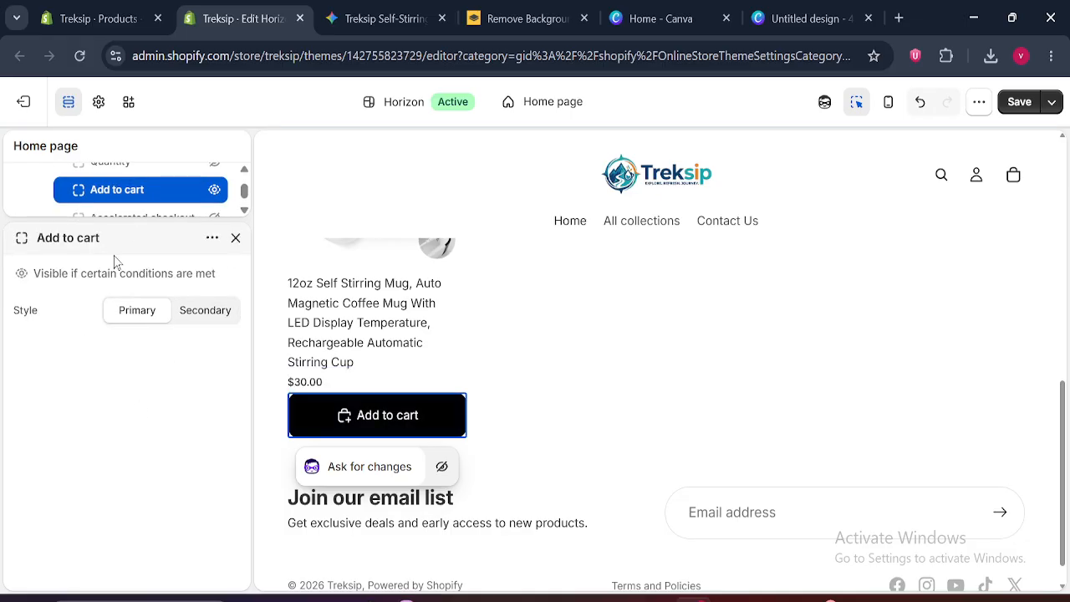
{"action": "left_click", "coordinate": [235, 237]}
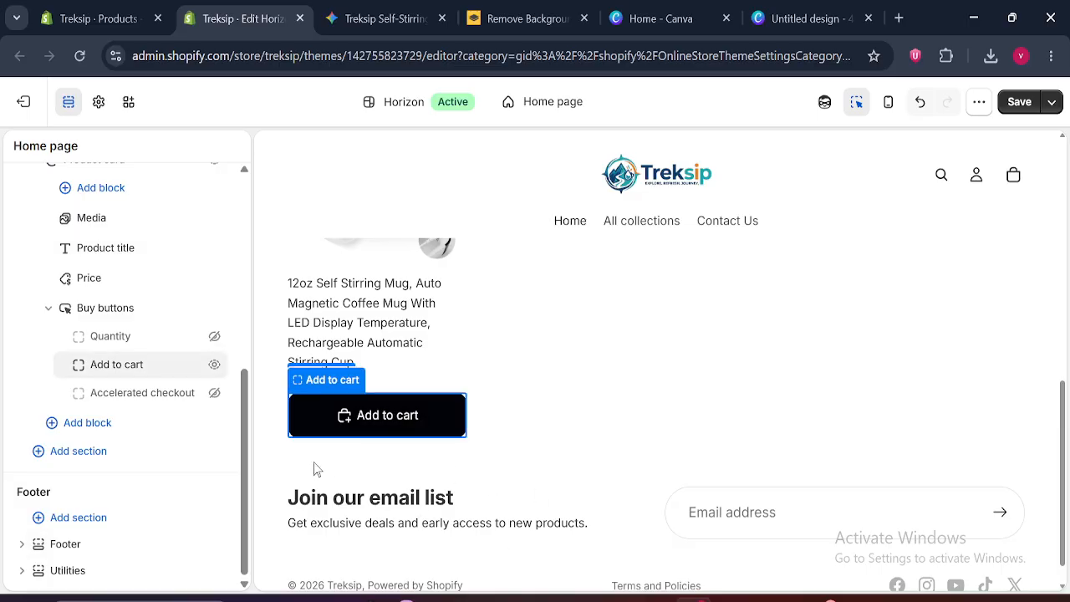
Review the product card's Add to cart button in the full-width page preview, and restore the section list
{"action": "left_click", "coordinate": [68, 104]}
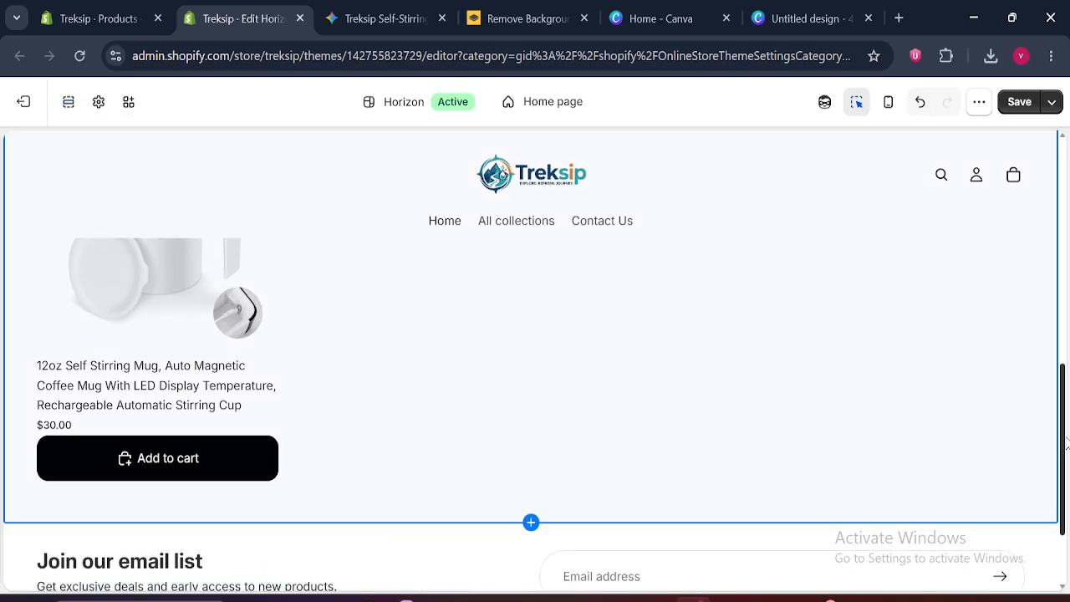
{"action": "mouse_move", "coordinate": [1067, 444]}
{"action": "left_mouse_down"}
{"action": "mouse_move", "coordinate": [1066, 399]}
{"action": "mouse_move", "coordinate": [1065, 432]}
{"action": "left_mouse_up"}
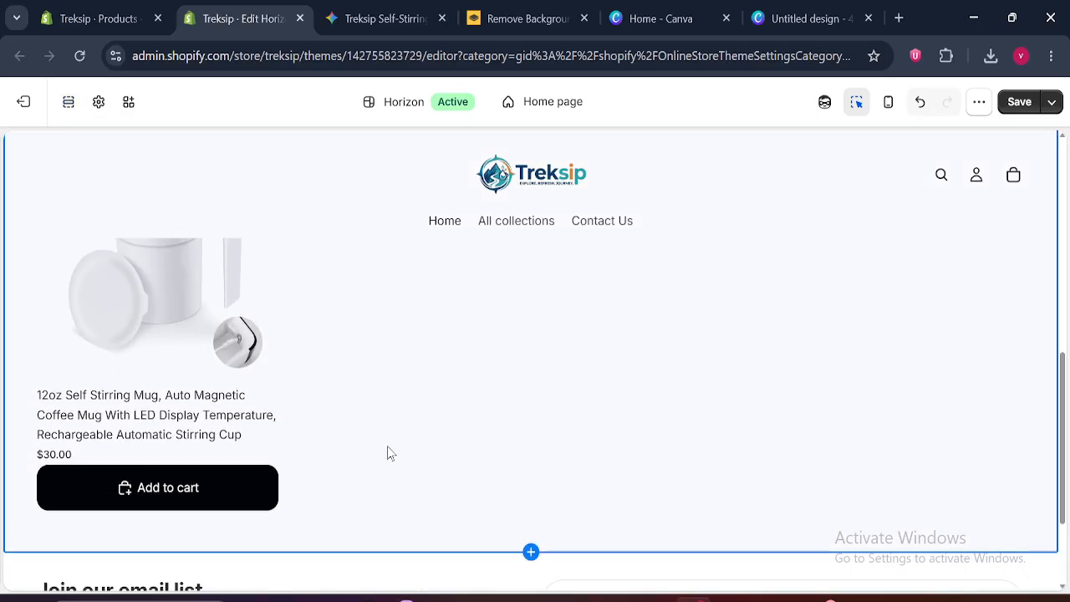
{"action": "left_click", "coordinate": [173, 493]}
{"action": "left_click", "coordinate": [68, 102]}
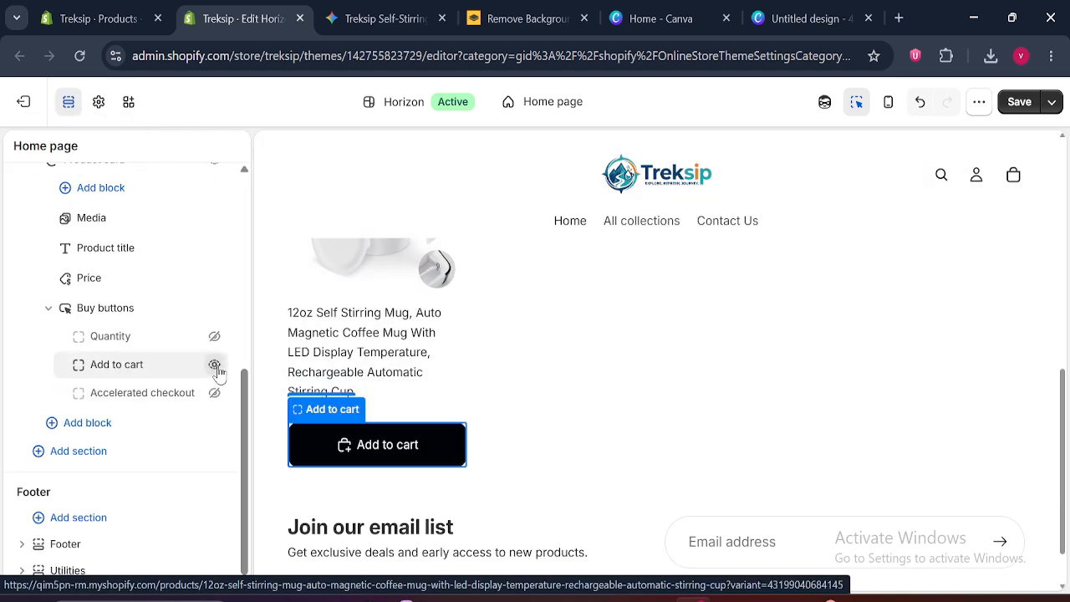
Delete the Buy buttons block from the product card and collapse the Featured collection: Grid section
{"action": "left_click", "coordinate": [213, 307]}
{"action": "left_click", "coordinate": [191, 307]}
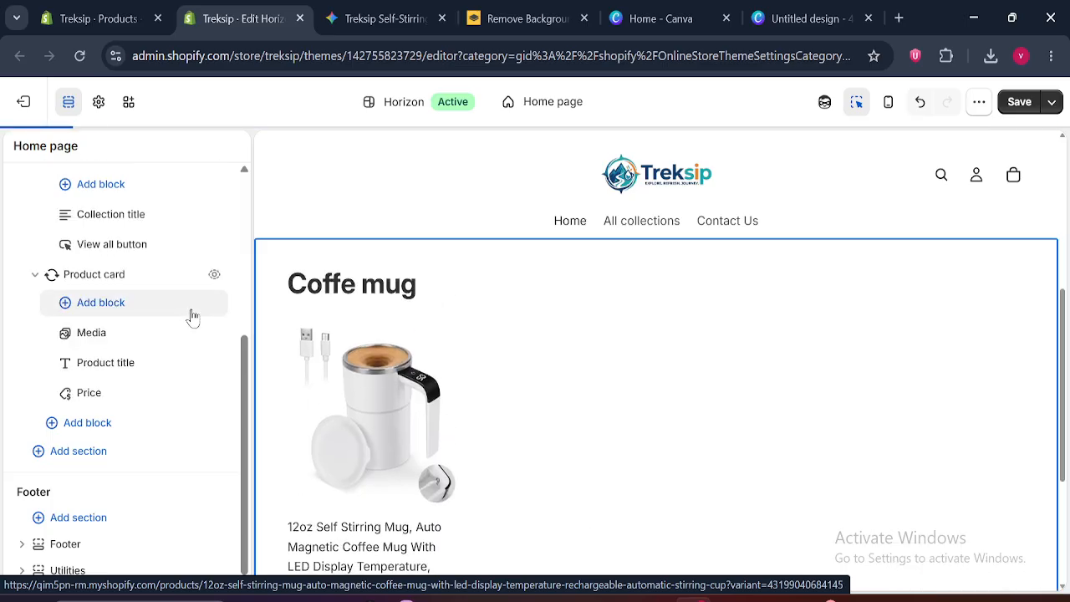
{"action": "left_click_drag", "start_coordinate": [245, 351], "coordinate": [243, 289]}
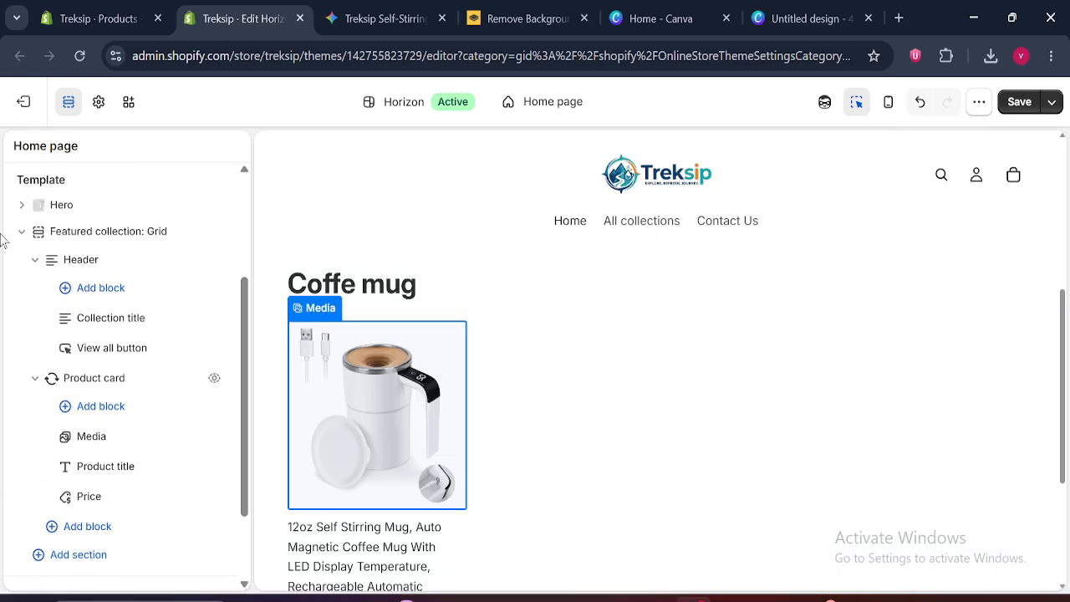
{"action": "left_click", "coordinate": [21, 231]}
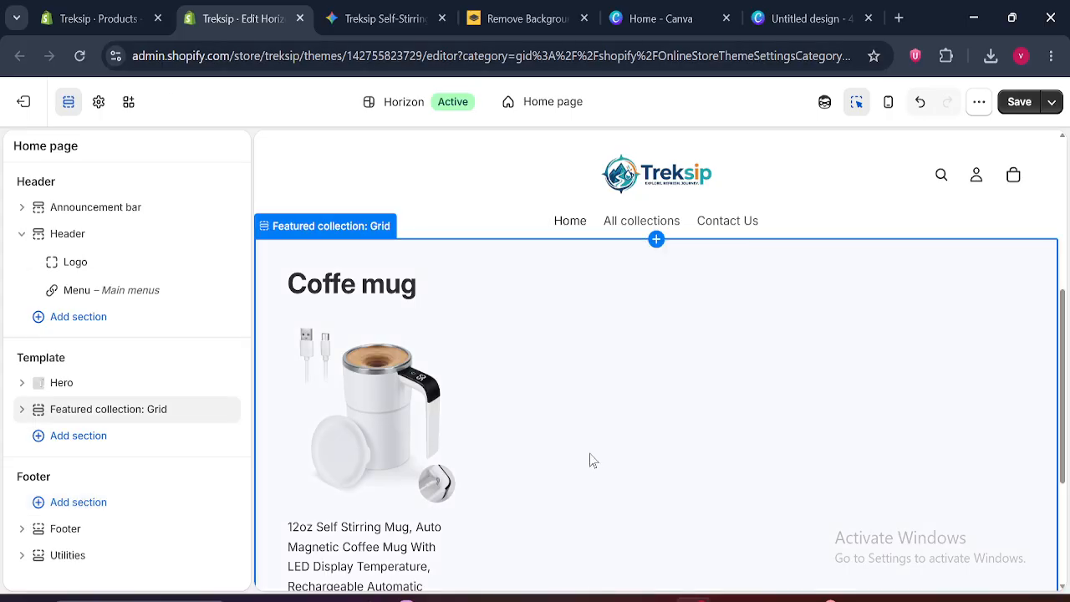
Open kitchenmoni.com in the Gemini browser tab and examine the scrolling text strip below its hero banner
{"action": "left_click_drag", "start_coordinate": [1066, 391], "coordinate": [1067, 289]}
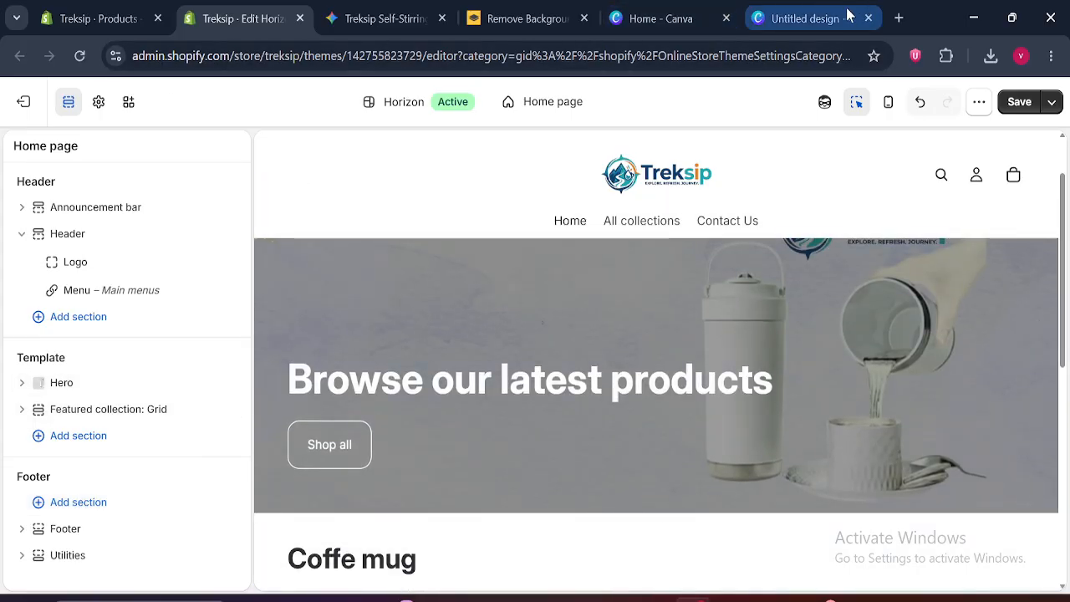
{"action": "left_click", "coordinate": [339, 18]}
{"action": "left_click", "coordinate": [337, 65]}
{"action": "type", "text": "kitchenmoni.com"}
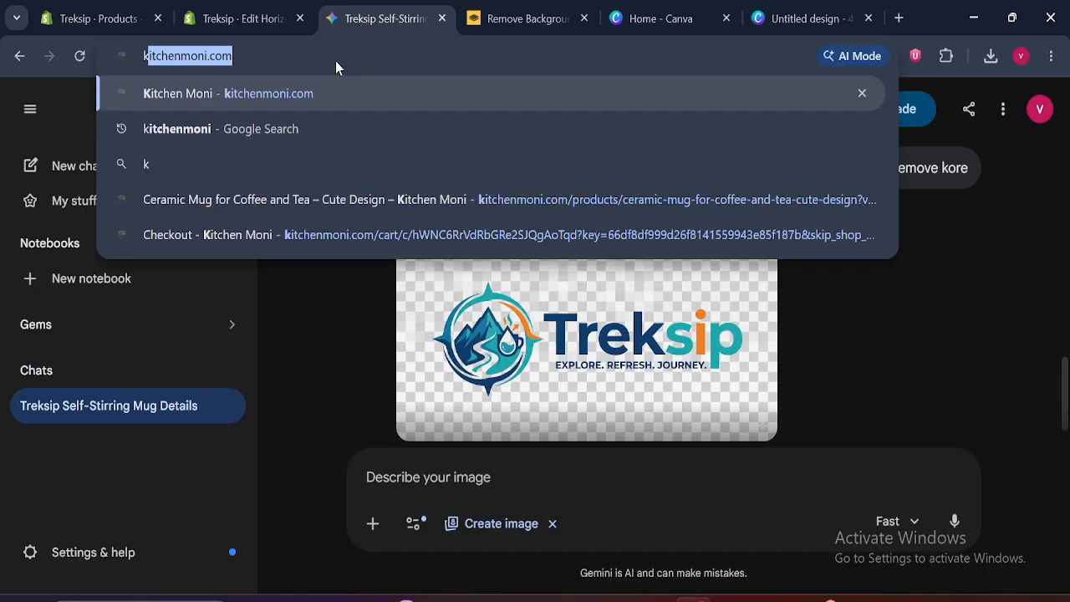
{"action": "key", "text": "Return"}
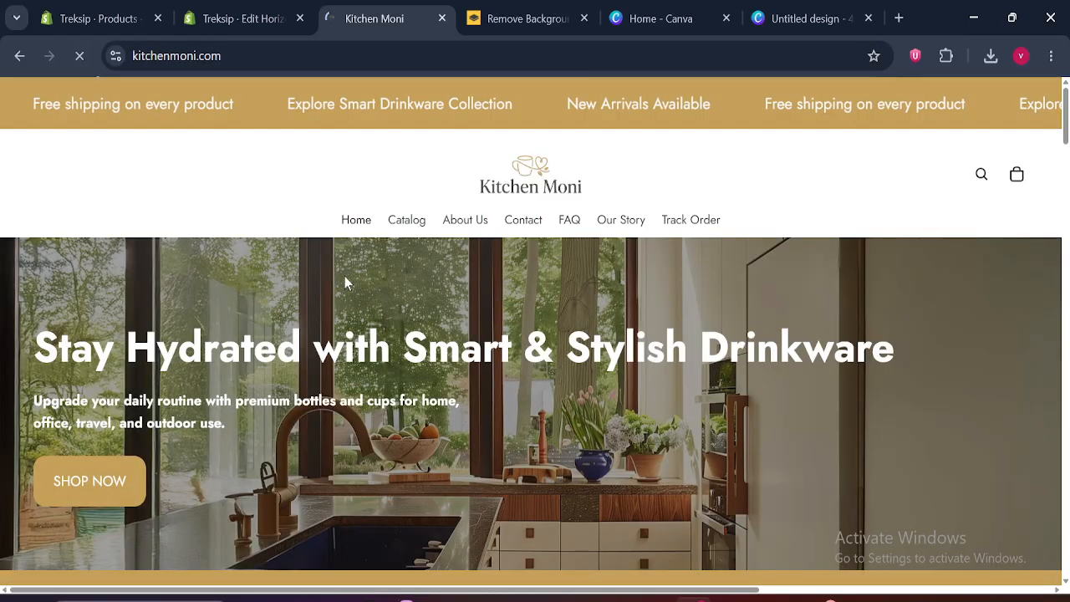
{"action": "scroll", "coordinate": [949, 184], "scroll_direction": "down", "scroll_amount": 2}
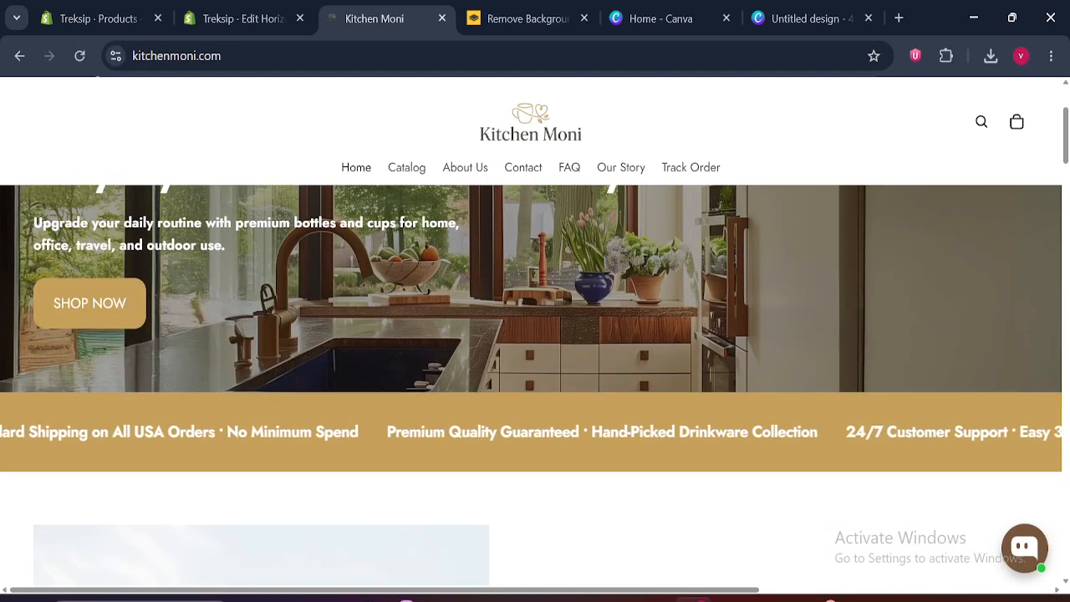
{"action": "left_click_drag", "start_coordinate": [594, 432], "coordinate": [254, 432]}
Return to the Treksip theme editor, add a Marquee section to the template, and move it between Hero and Featured collection: Grid
{"action": "left_click", "coordinate": [257, 7]}
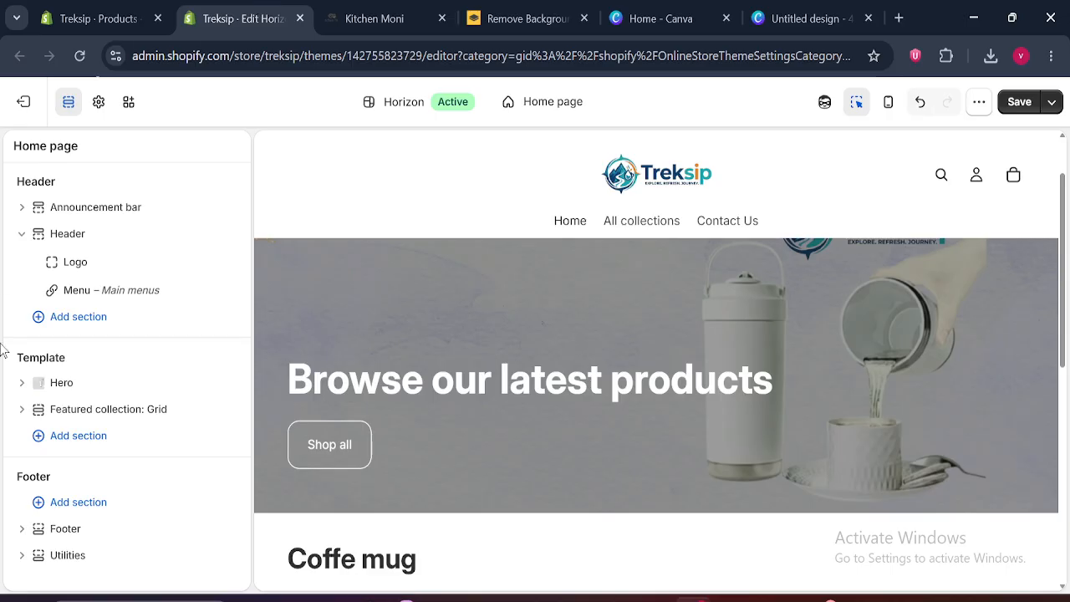
{"action": "left_click", "coordinate": [23, 236]}
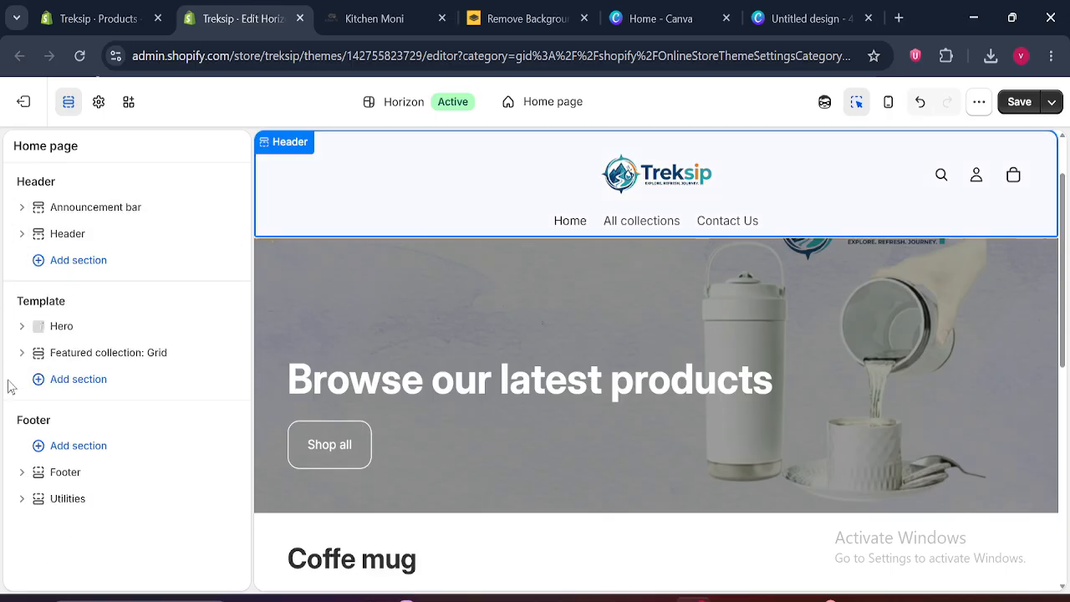
{"action": "left_click", "coordinate": [87, 381]}
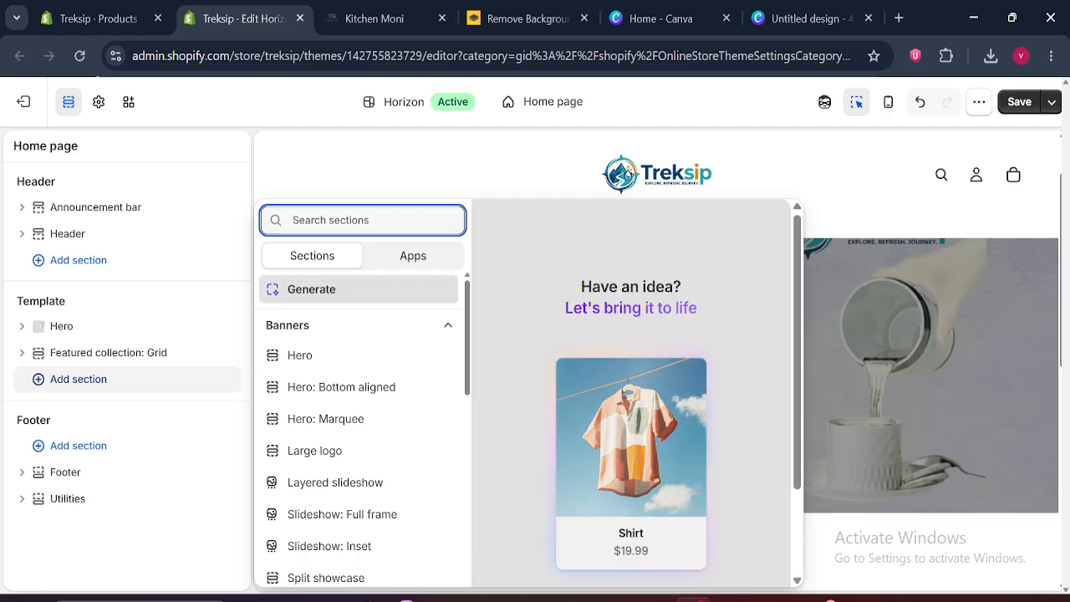
{"action": "type", "text": "ma"}
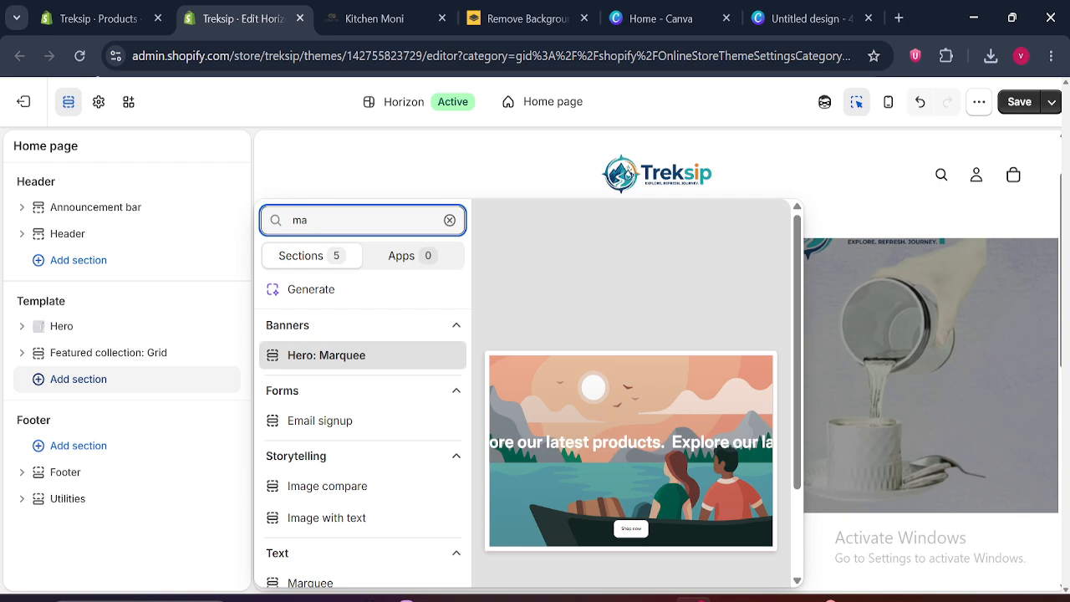
{"action": "type", "text": "r"}
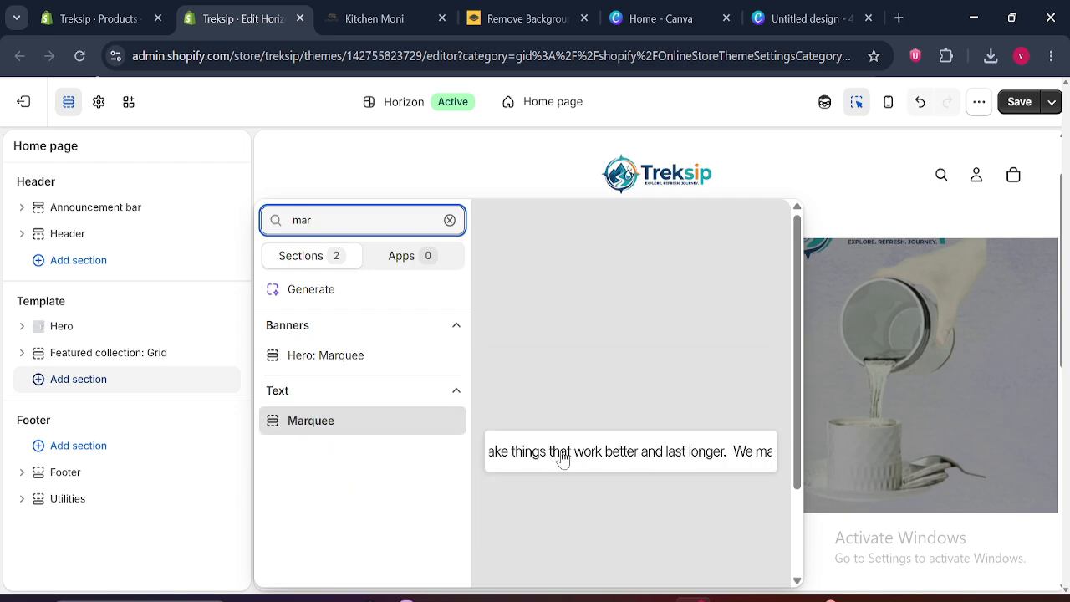
{"action": "left_click", "coordinate": [301, 425]}
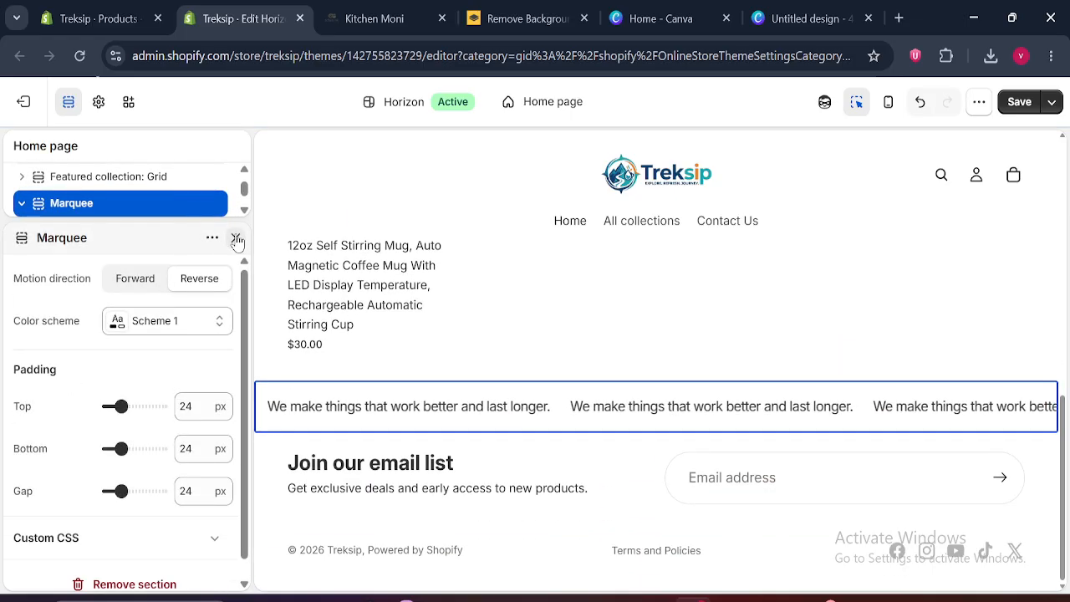
{"action": "left_click", "coordinate": [237, 242]}
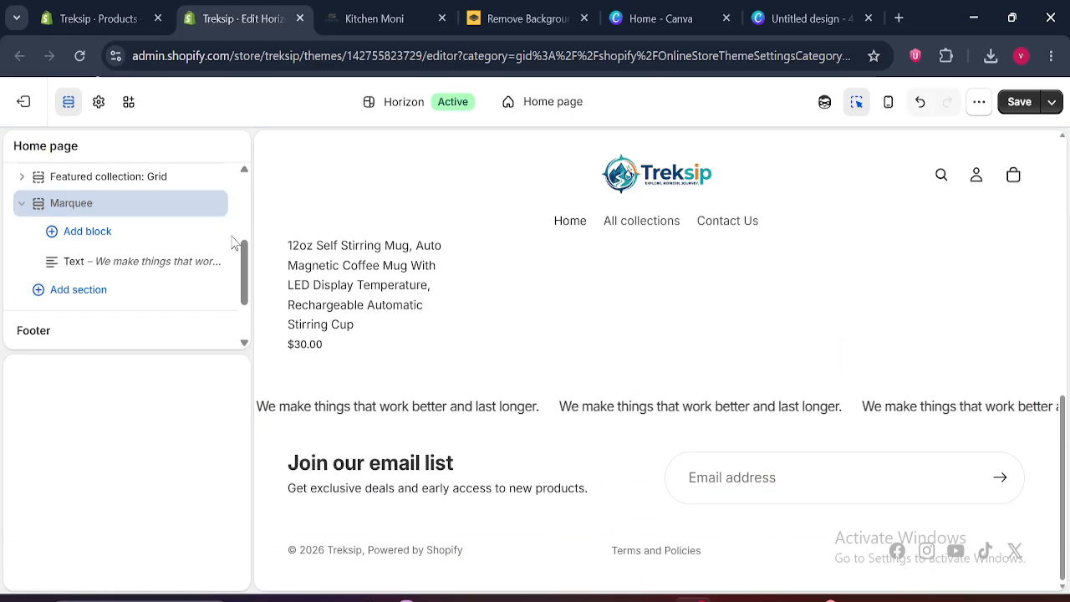
{"action": "left_click", "coordinate": [22, 378]}
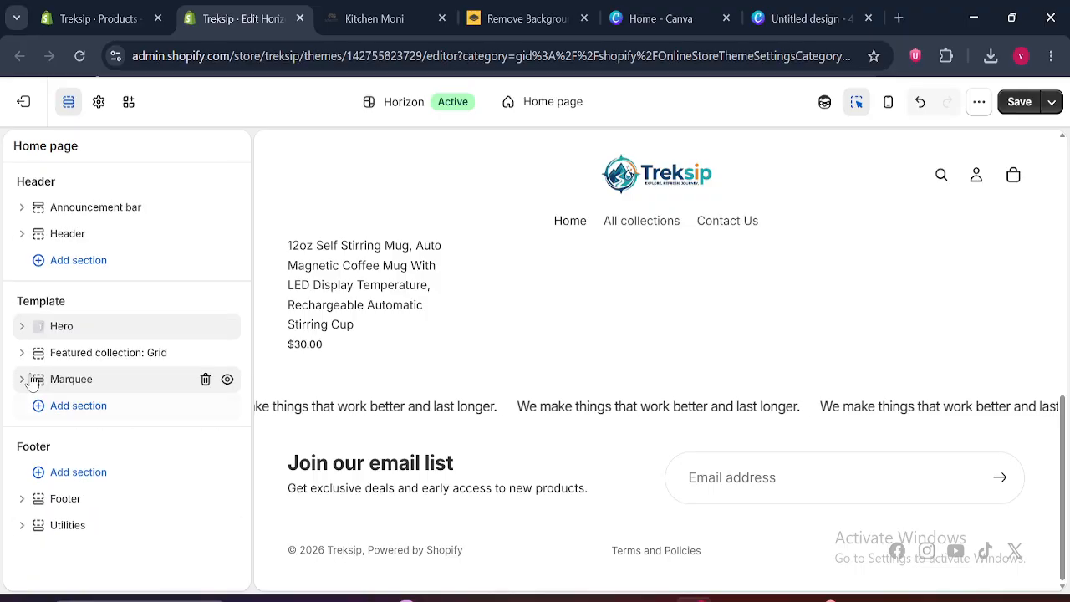
{"action": "left_click_drag", "start_coordinate": [38, 378], "coordinate": [39, 337]}
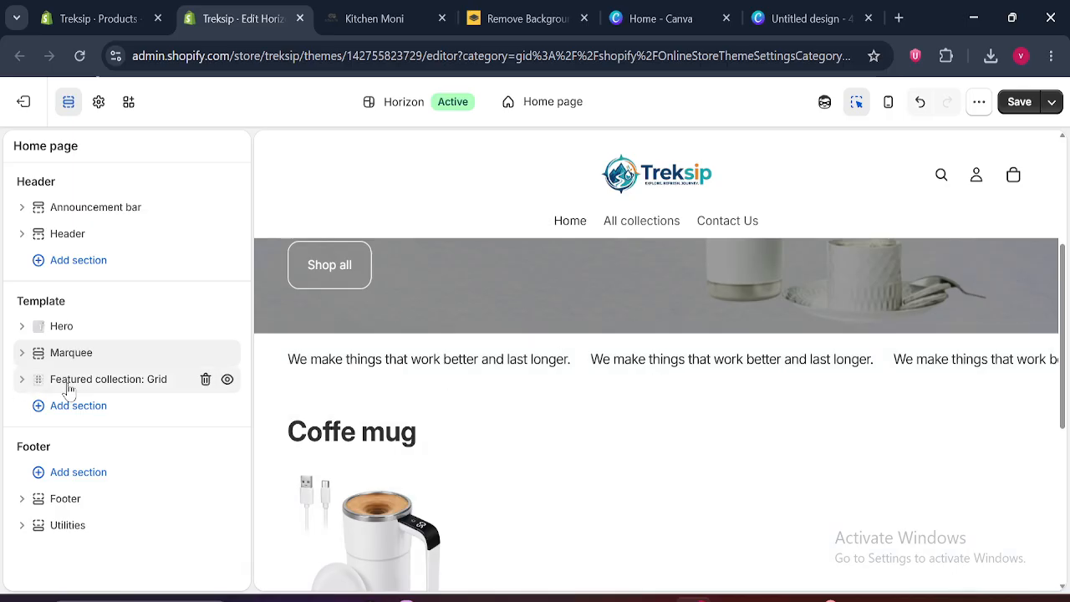
Try Scheme 2 and Scheme 4 on the Marquee section, set its color scheme to Scheme 5, and collapse the section
{"action": "left_click", "coordinate": [71, 352]}
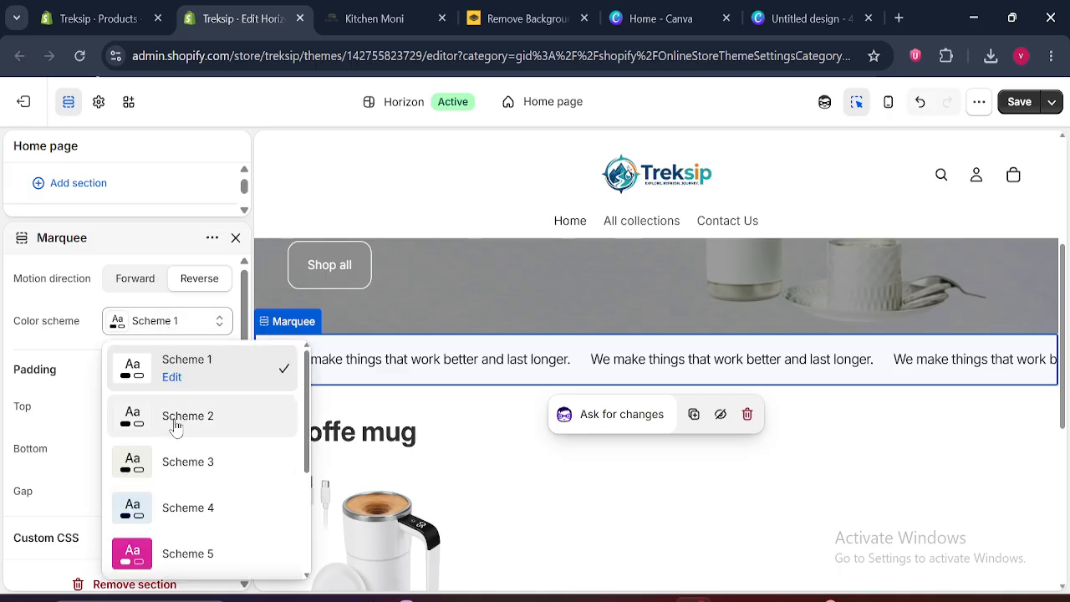
{"action": "left_click", "coordinate": [174, 422]}
{"action": "left_click", "coordinate": [170, 338]}
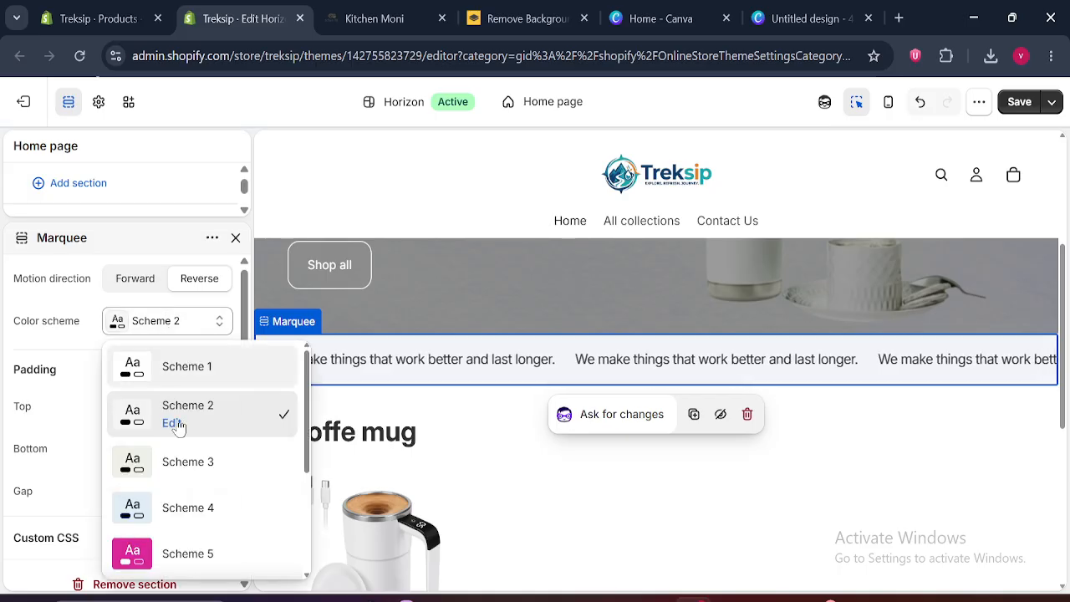
{"action": "left_click", "coordinate": [189, 512]}
{"action": "left_click", "coordinate": [172, 326]}
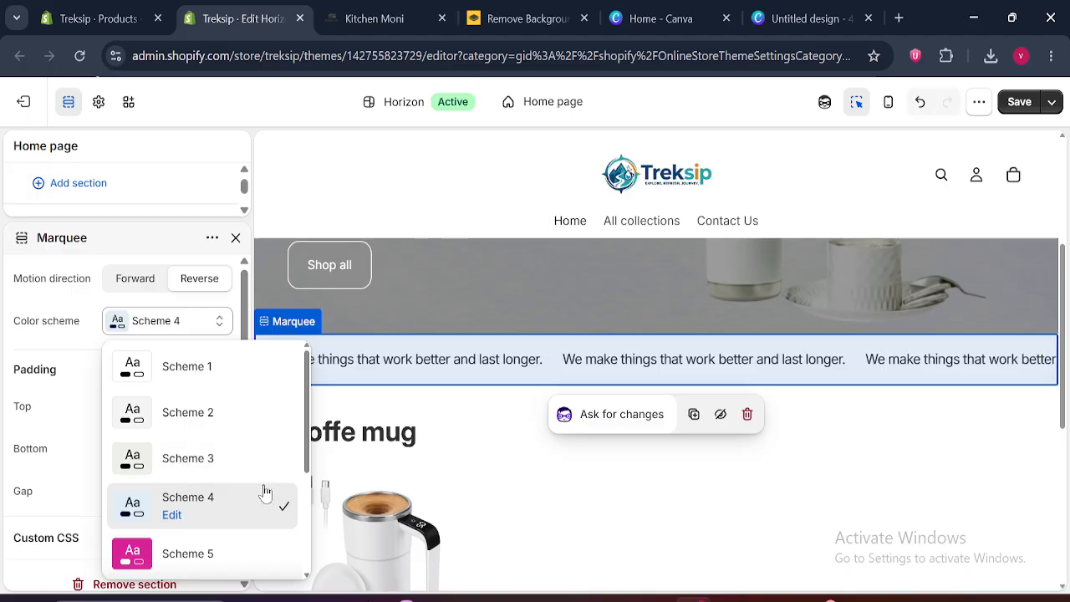
{"action": "left_click_drag", "start_coordinate": [309, 466], "coordinate": [317, 501]}
{"action": "left_click", "coordinate": [187, 471]}
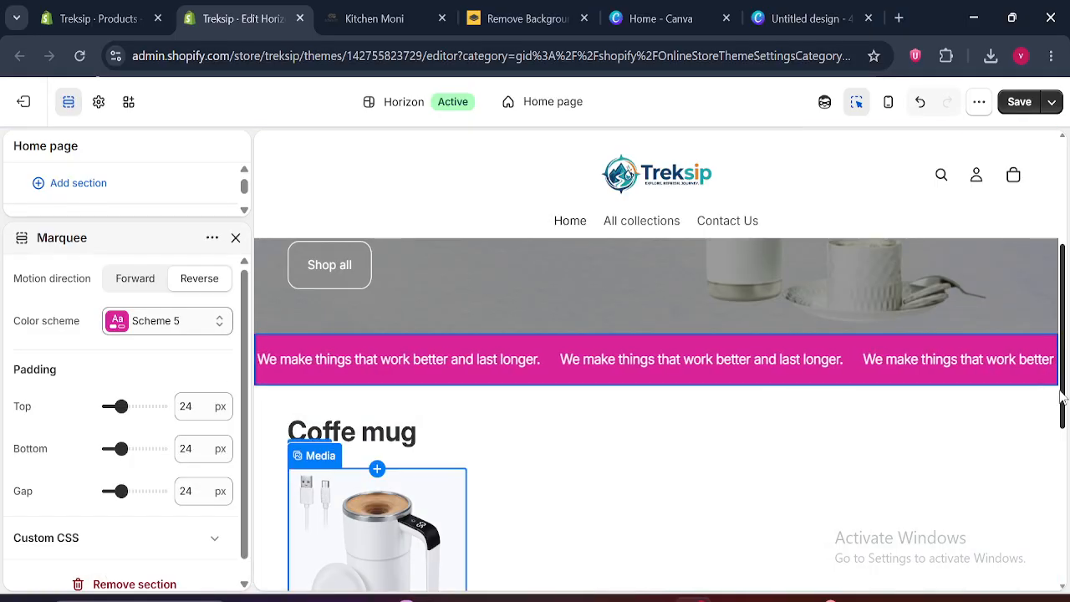
{"action": "left_click_drag", "start_coordinate": [1063, 396], "coordinate": [1066, 342]}
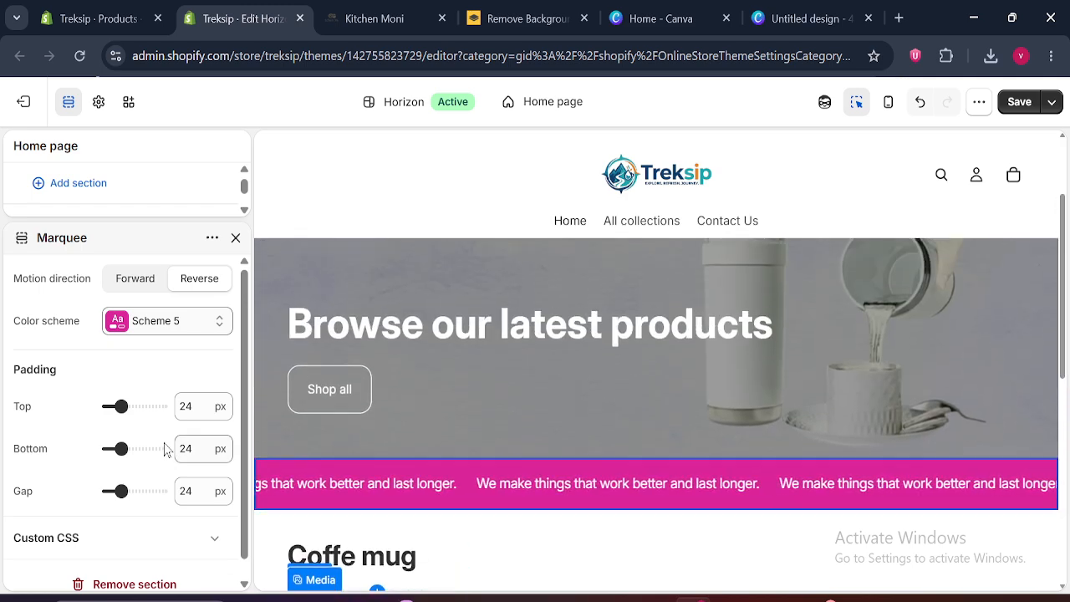
{"action": "left_click", "coordinate": [235, 239]}
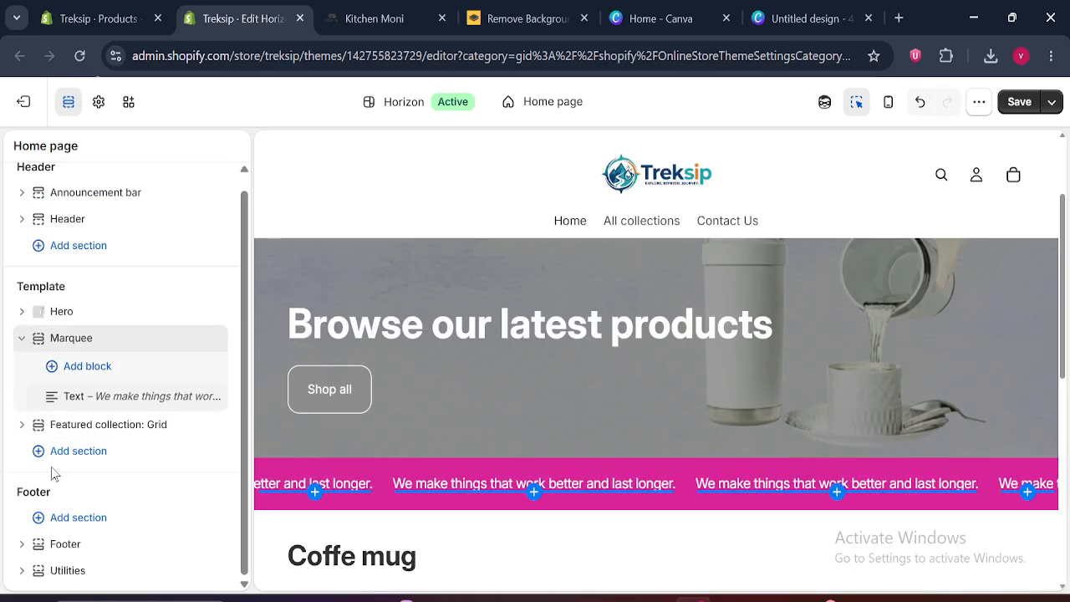
{"action": "left_click", "coordinate": [23, 344]}
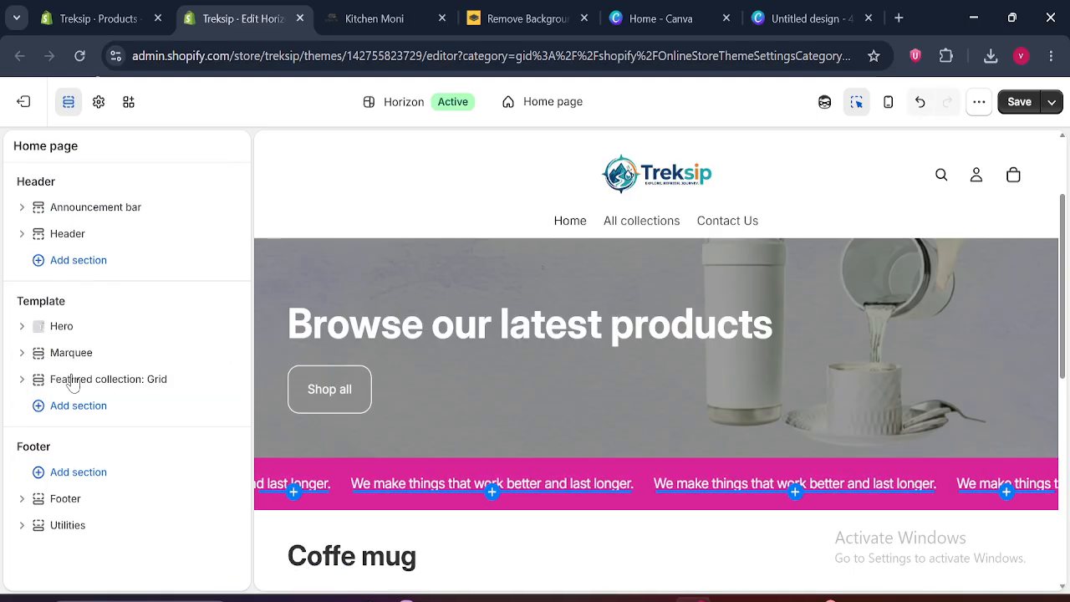
Examine the text content of the Marquee section's existing Text block and close its settings
{"action": "left_click", "coordinate": [24, 356]}
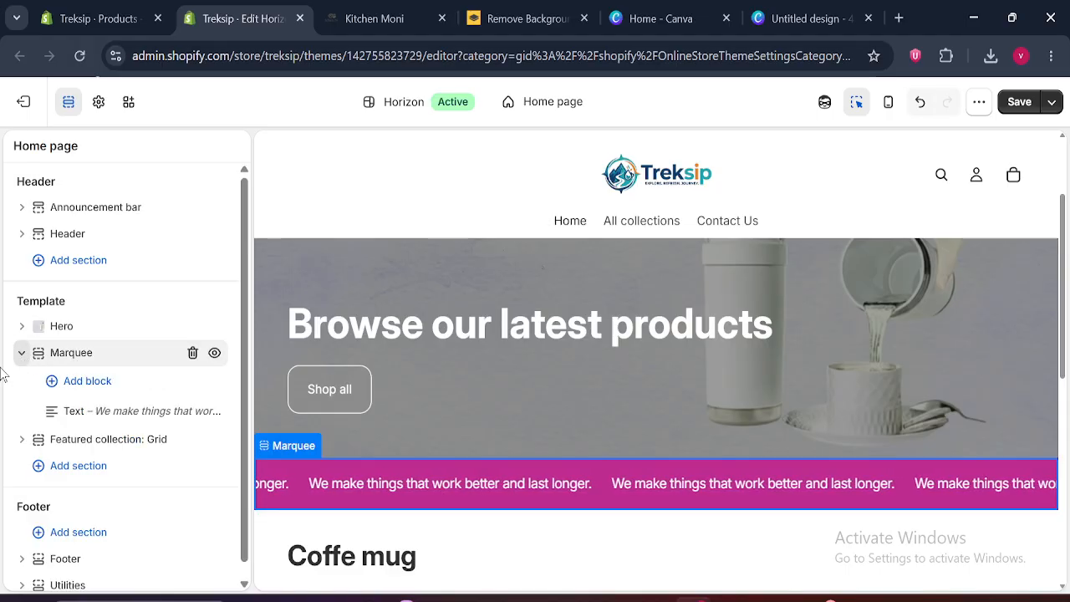
{"action": "left_click", "coordinate": [124, 411]}
{"action": "triple_click", "coordinate": [67, 335]}
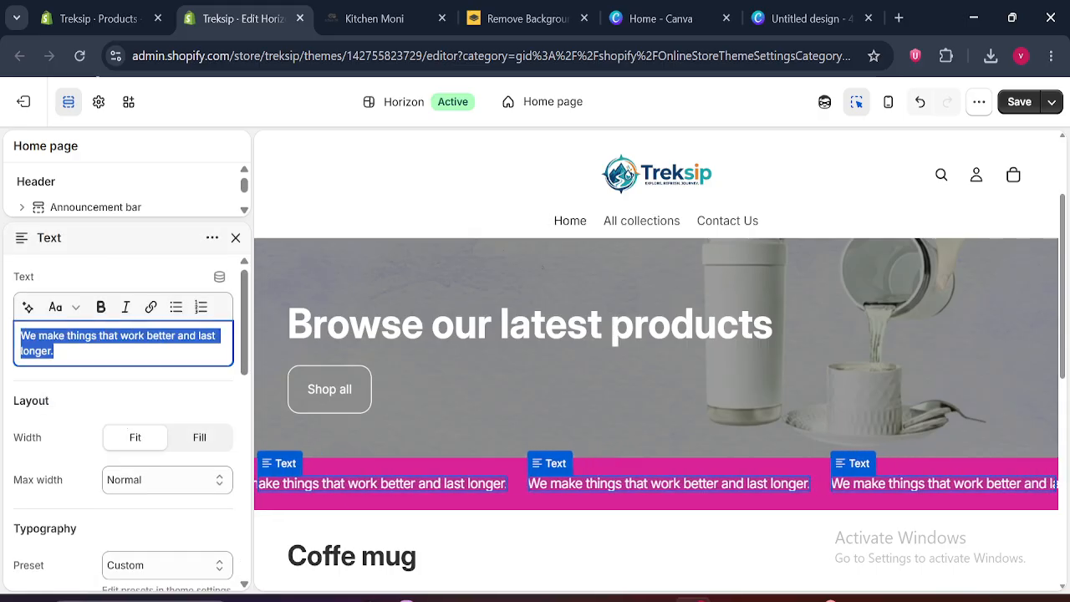
{"action": "left_click", "coordinate": [236, 238]}
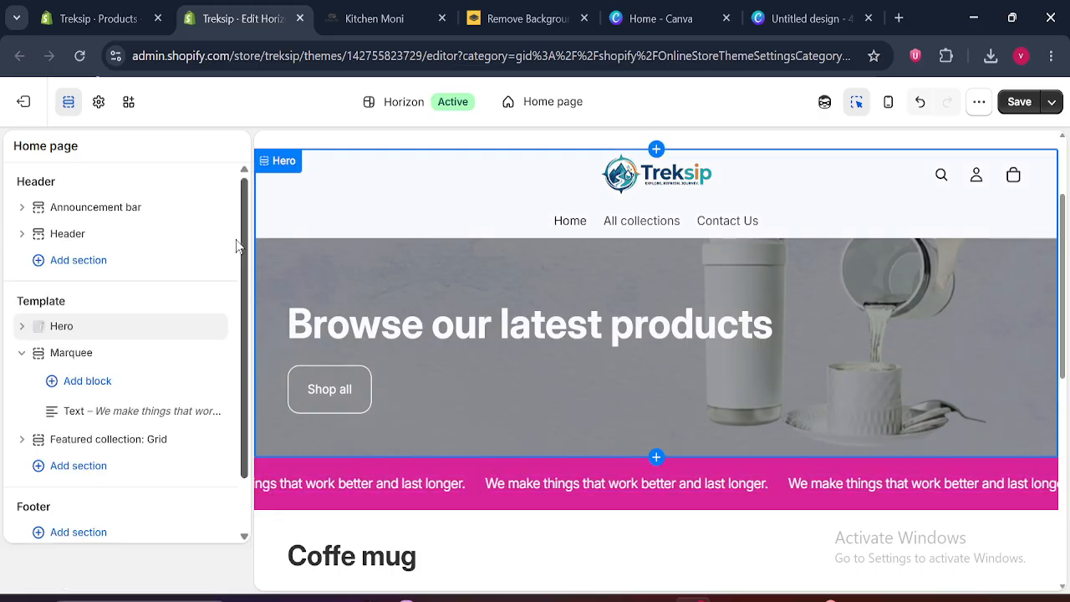
Add a second Text block to the Marquee section and shorten its text to "We make things that"
{"action": "left_click", "coordinate": [87, 381]}
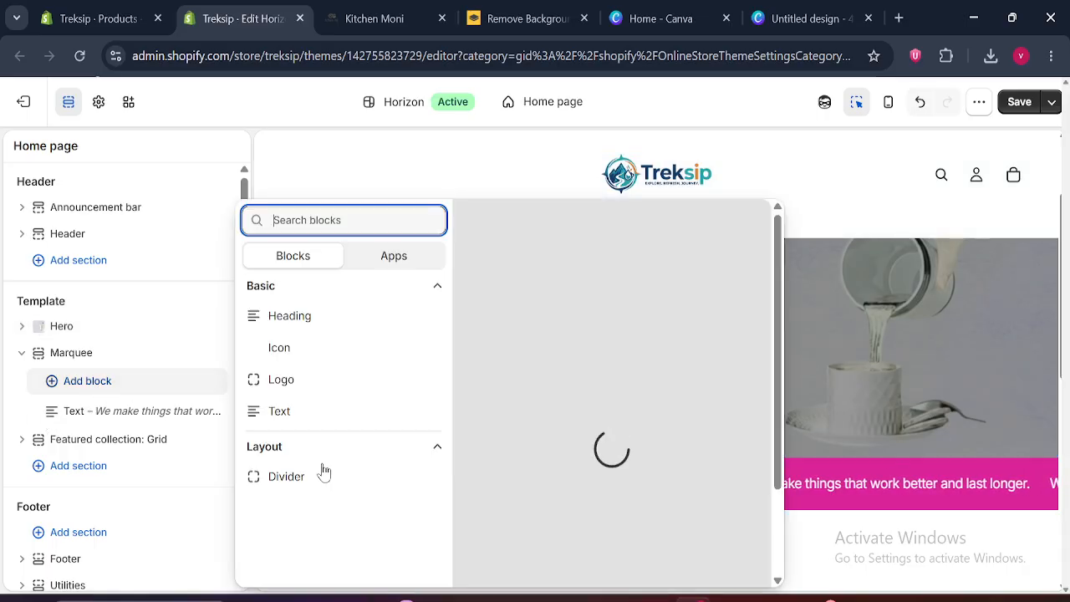
{"action": "left_click", "coordinate": [290, 414]}
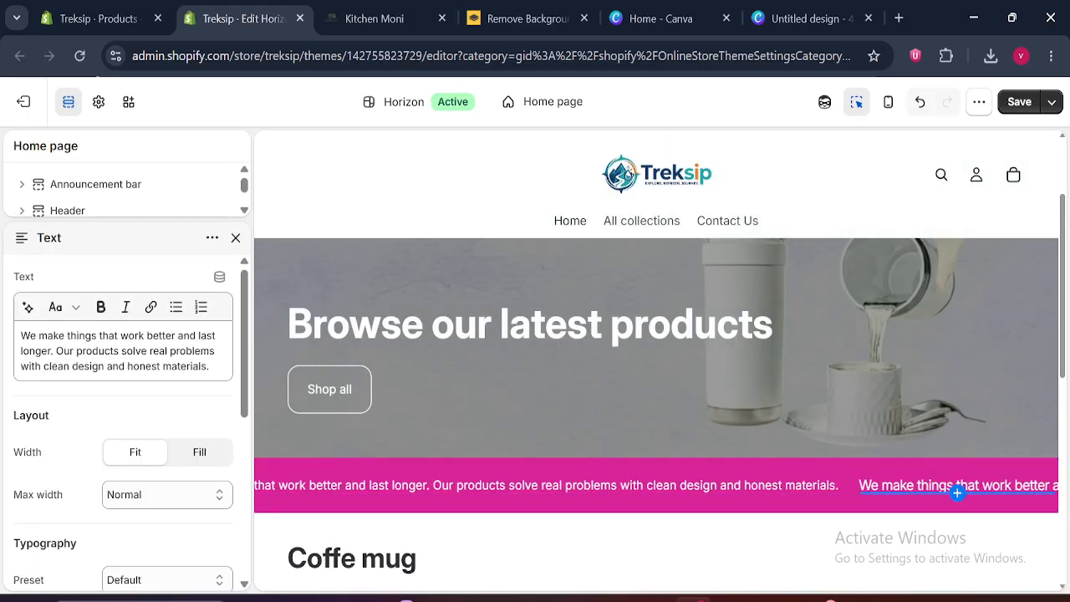
{"action": "left_click_drag", "start_coordinate": [121, 335], "coordinate": [238, 399]}
{"action": "key", "text": "BackSpace"}
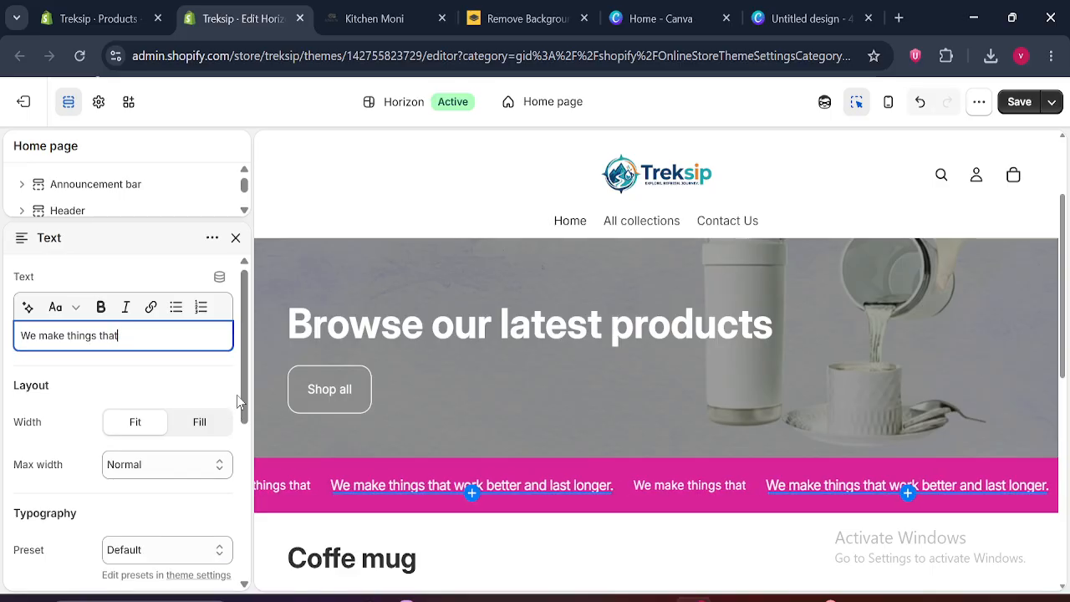
{"action": "left_click", "coordinate": [238, 239]}
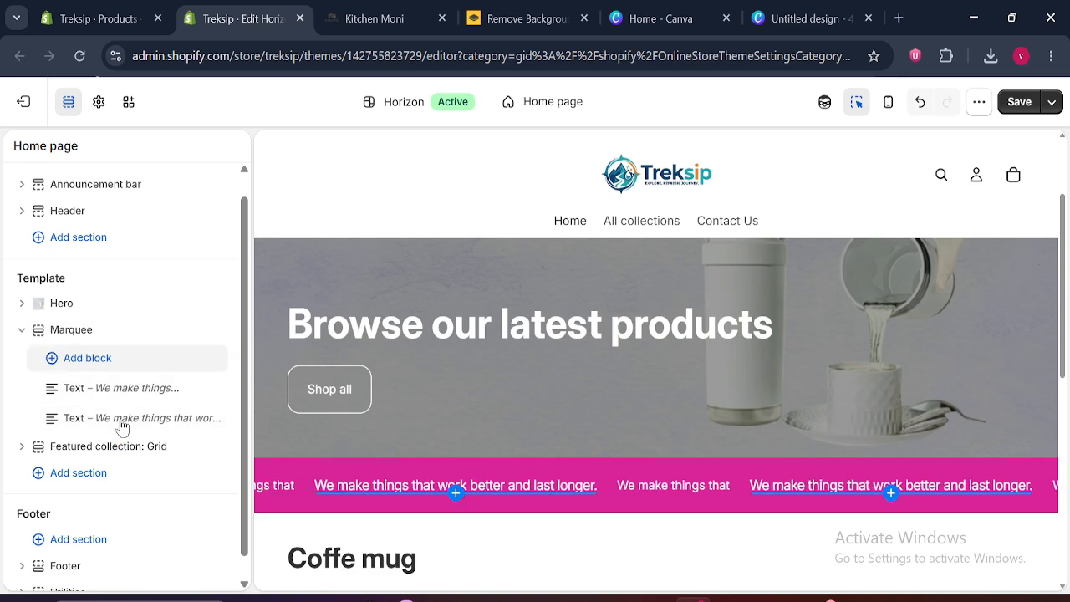
{"action": "left_click", "coordinate": [22, 330]}
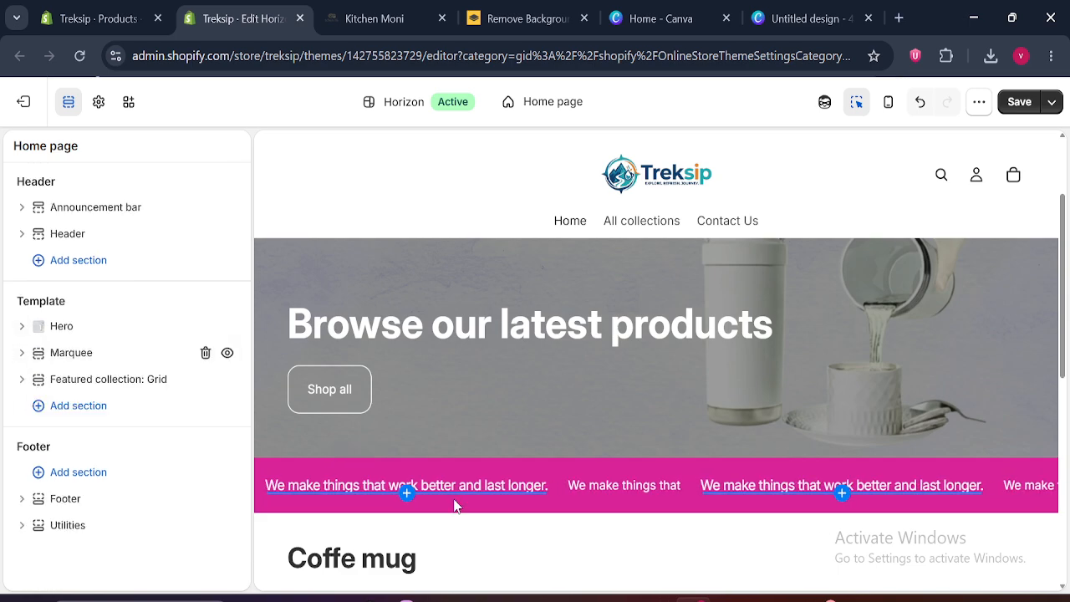
Review the Marquee section's motion direction, color scheme and padding settings, and close them
{"action": "left_click", "coordinate": [84, 355]}
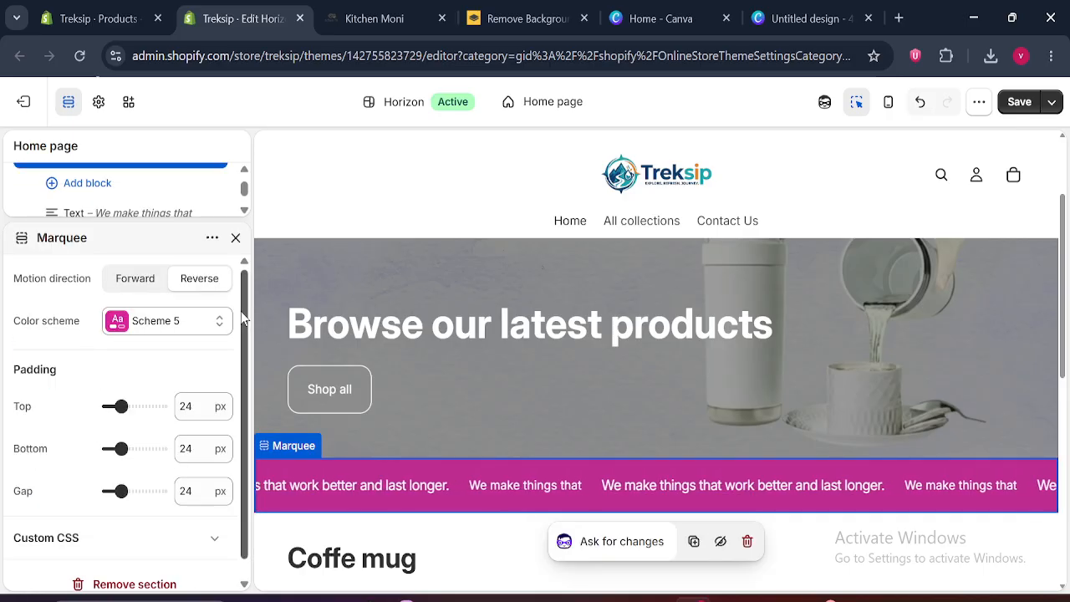
{"action": "scroll", "coordinate": [247, 386], "scroll_direction": "down", "scroll_amount": 1}
{"action": "scroll", "coordinate": [247, 386], "scroll_direction": "up", "scroll_amount": 1}
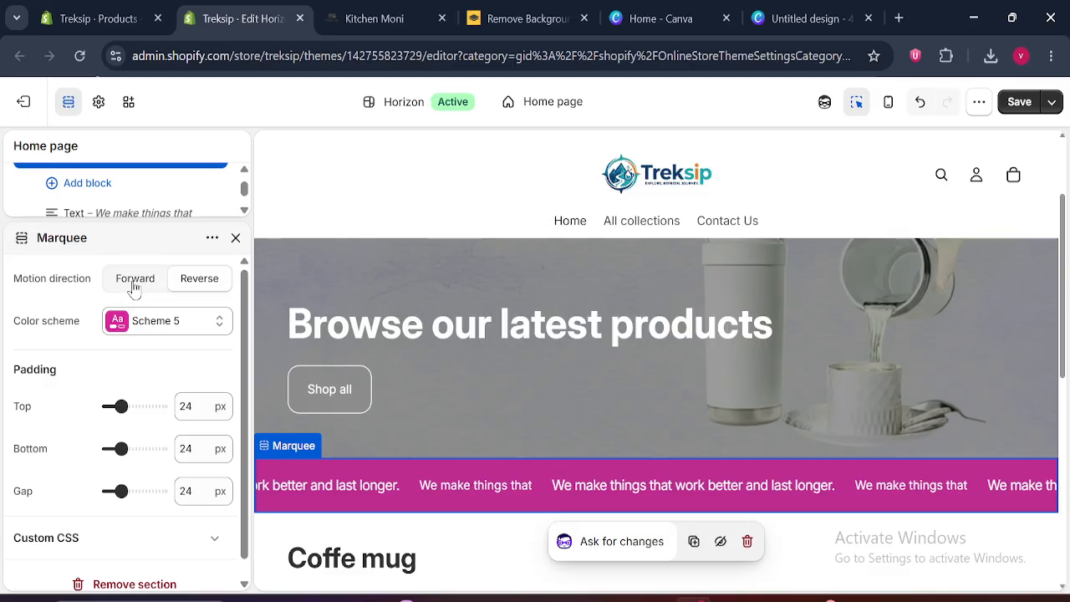
{"action": "left_click", "coordinate": [235, 237]}
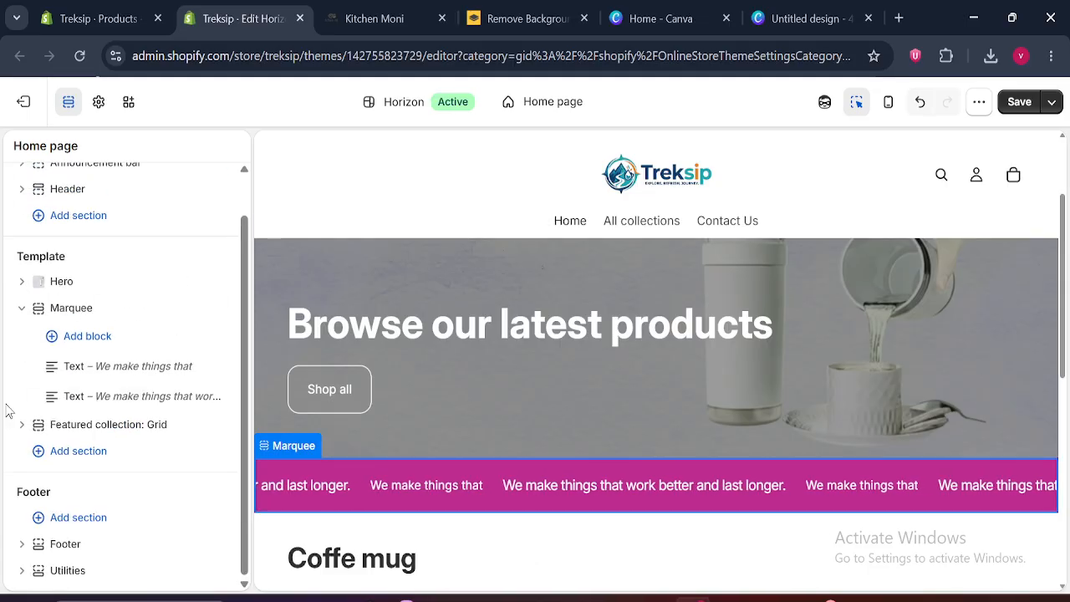
Review the layout, appearance and padding settings of the "We make things that" Text block, and collapse the Marquee section
{"action": "left_click", "coordinate": [104, 376]}
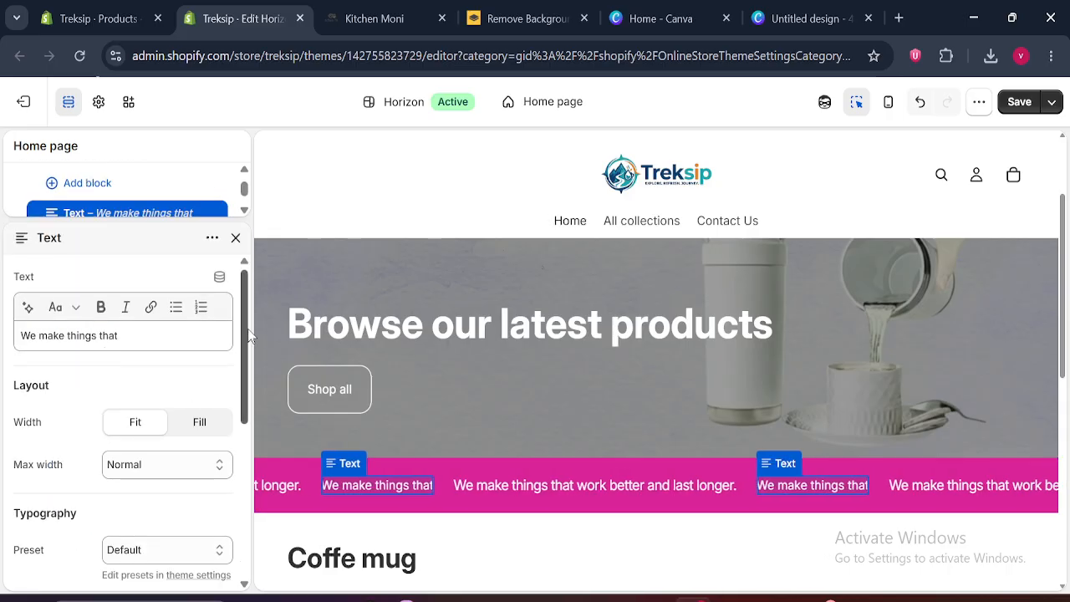
{"action": "scroll", "coordinate": [242, 359], "scroll_direction": "down", "scroll_amount": 1}
{"action": "scroll", "coordinate": [243, 359], "scroll_direction": "down", "scroll_amount": 5}
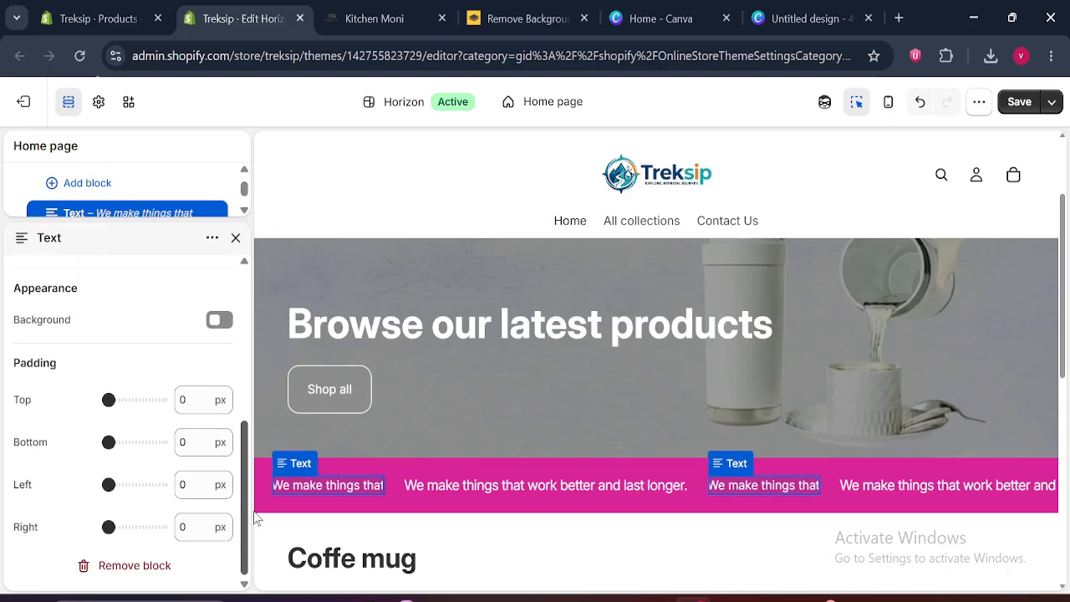
{"action": "scroll", "coordinate": [243, 301], "scroll_direction": "up", "scroll_amount": 5}
{"action": "left_click", "coordinate": [235, 237]}
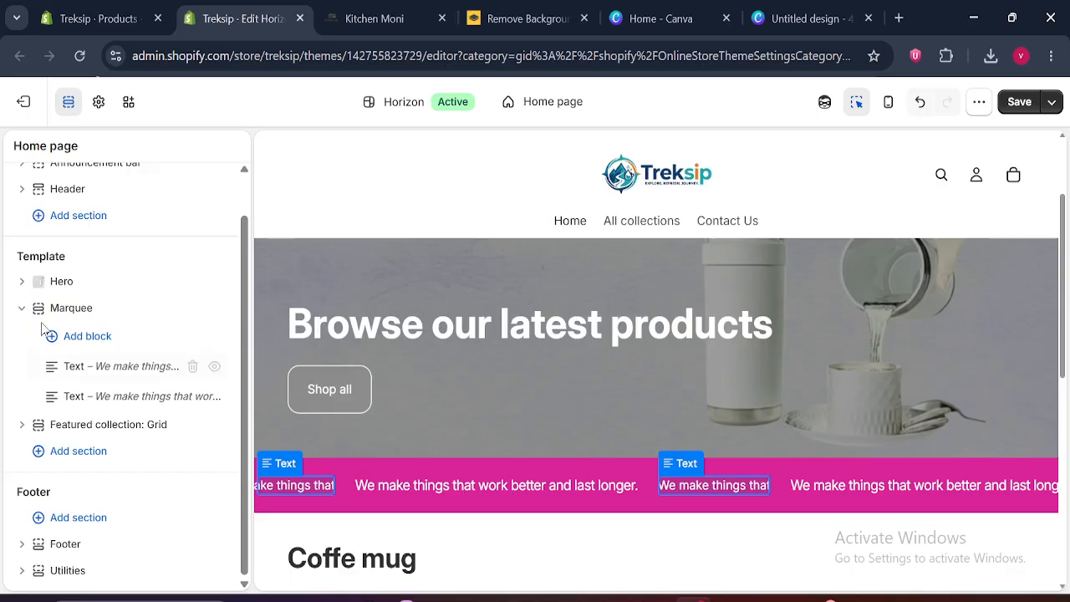
{"action": "left_click", "coordinate": [22, 306]}
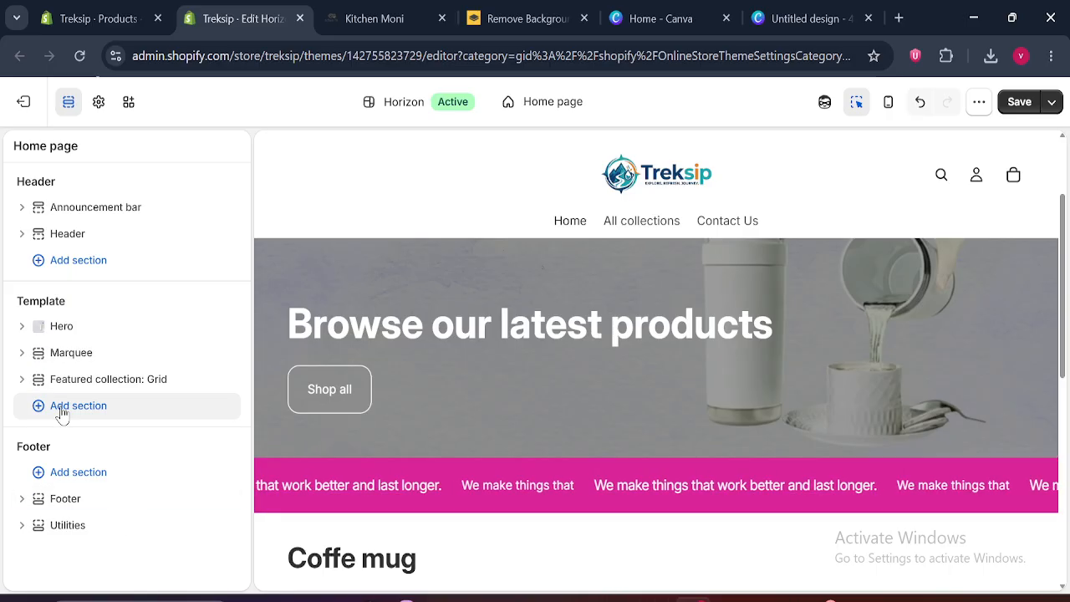
Add an Image with text section to the home page template below the Featured collection: Grid section
{"action": "mouse_move", "coordinate": [126, 366]}
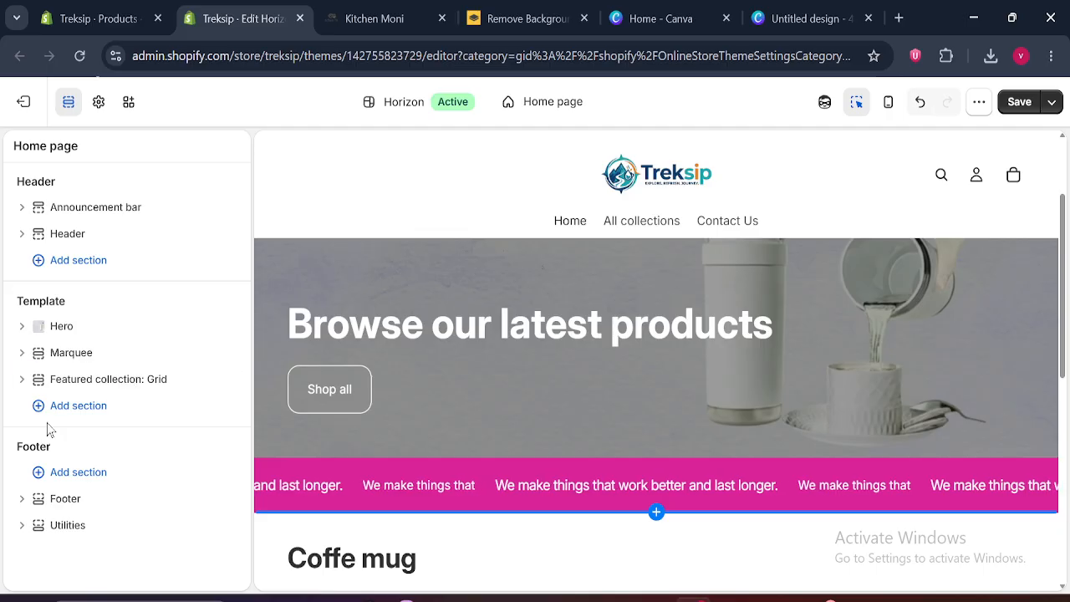
{"action": "left_click", "coordinate": [79, 408]}
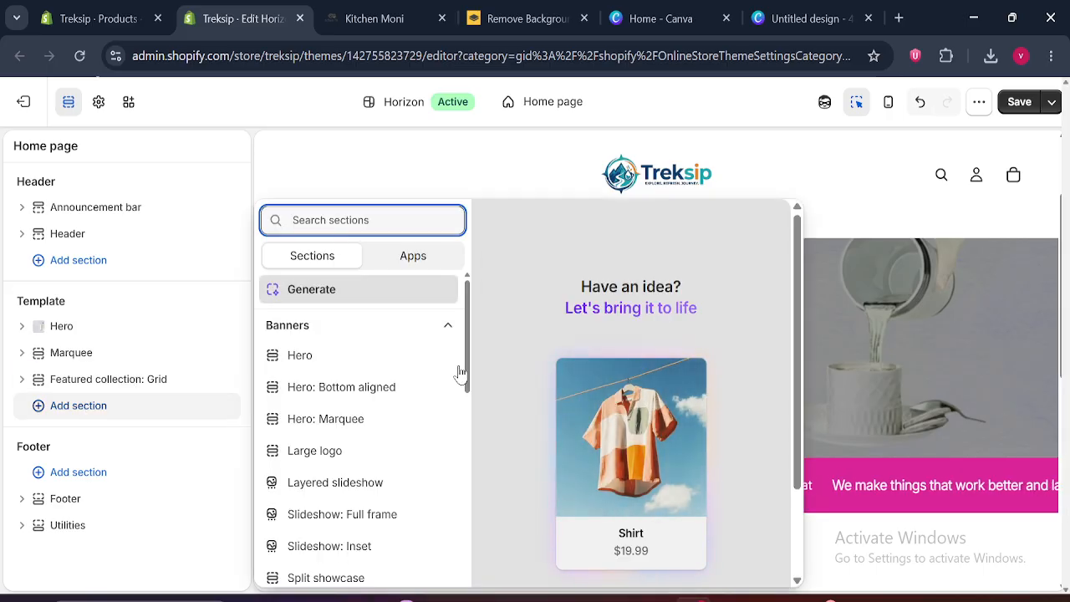
{"action": "left_click_drag", "start_coordinate": [464, 373], "coordinate": [474, 601]}
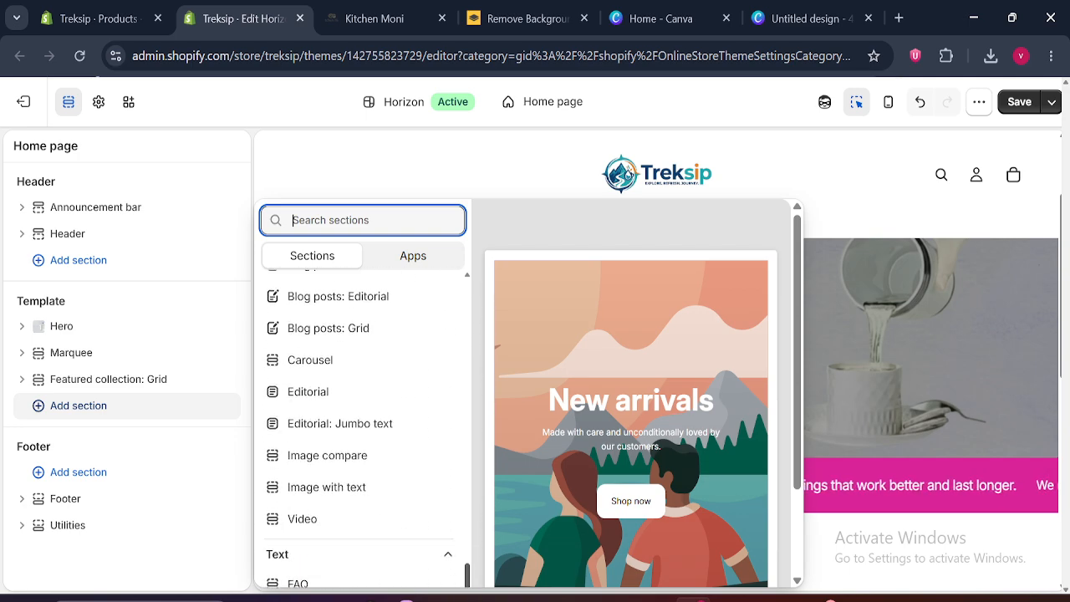
{"action": "left_click", "coordinate": [327, 499]}
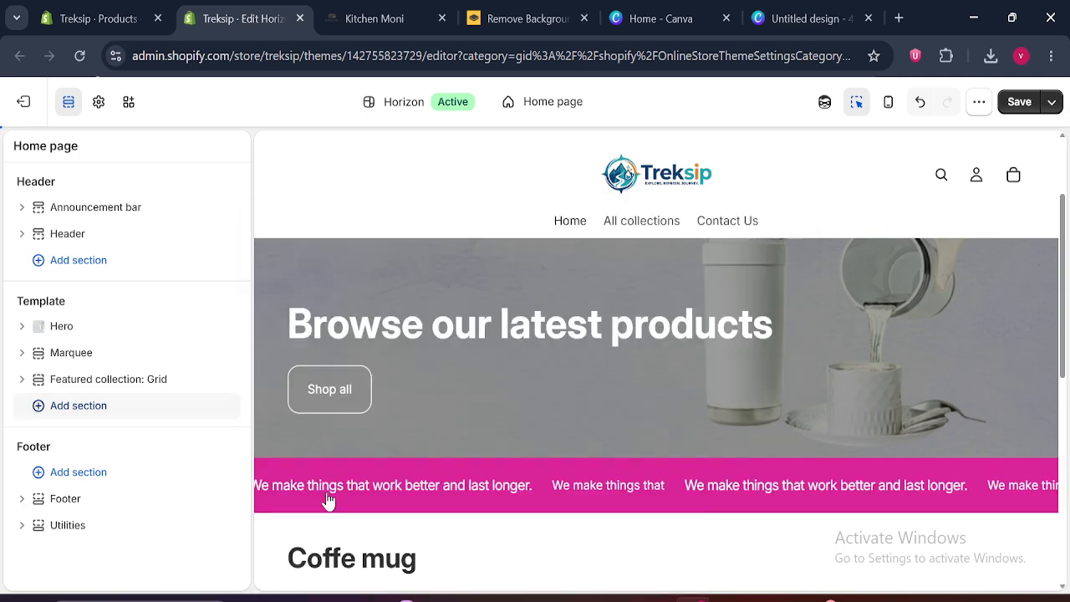
Examine the Kitchen Moni site's image-and-text section below its marquee, return to the theme editor and dismiss the split view tip
{"action": "left_click", "coordinate": [413, 10]}
{"action": "scroll", "coordinate": [535, 334], "scroll_direction": "down", "scroll_amount": 5}
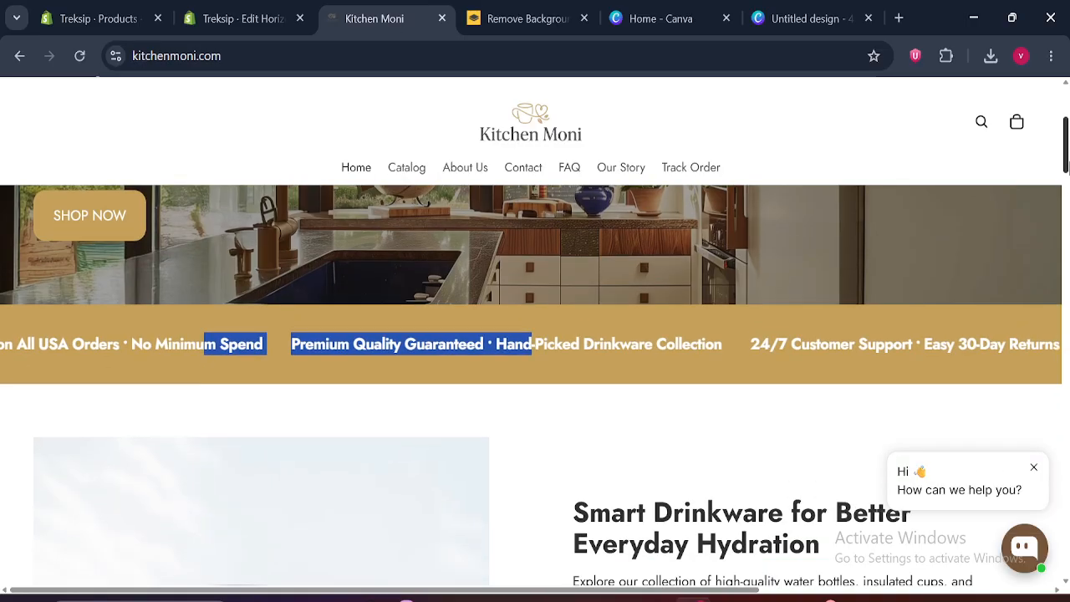
{"action": "scroll", "coordinate": [692, 188], "scroll_direction": "down", "scroll_amount": 1}
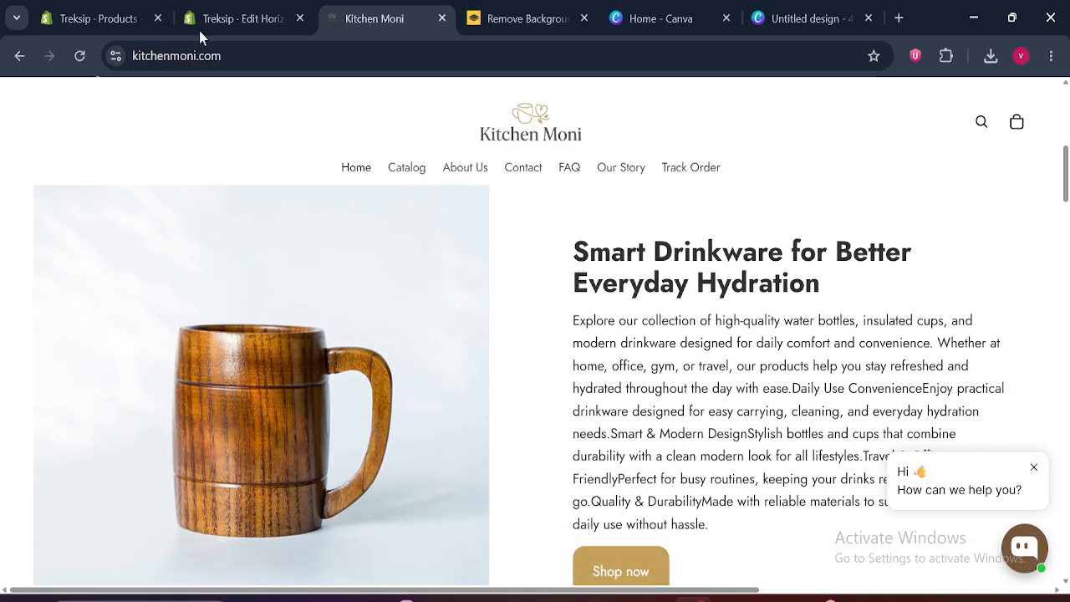
{"action": "left_click", "coordinate": [247, 7]}
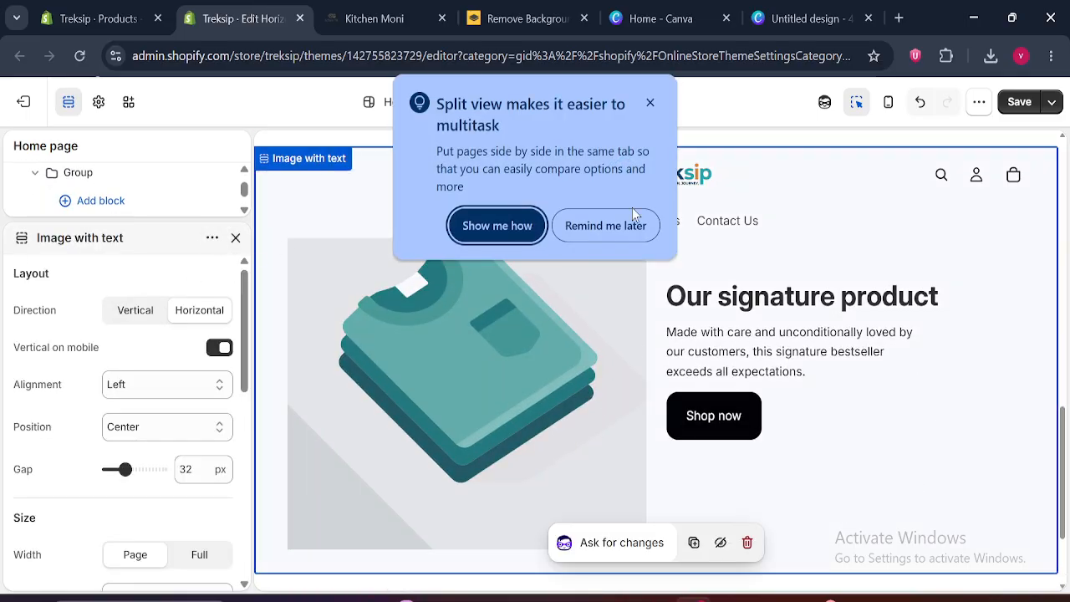
{"action": "left_click", "coordinate": [650, 104]}
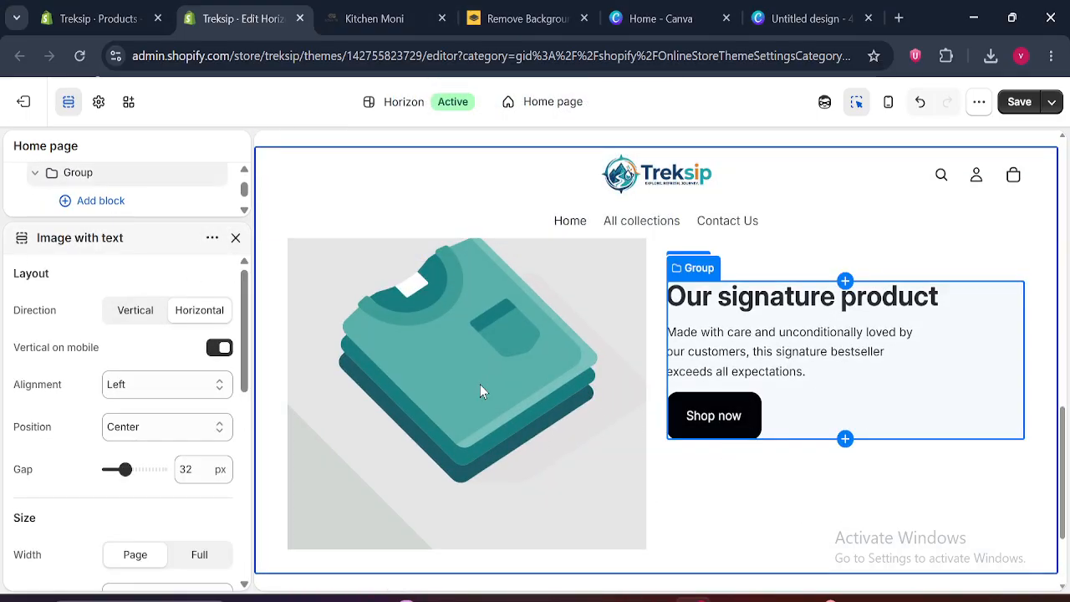
Set the Image with text section's picture to the Sebfb9f6233f24bb WEBP photo of coffee being poured beside a white tumbler
{"action": "left_click", "coordinate": [237, 239]}
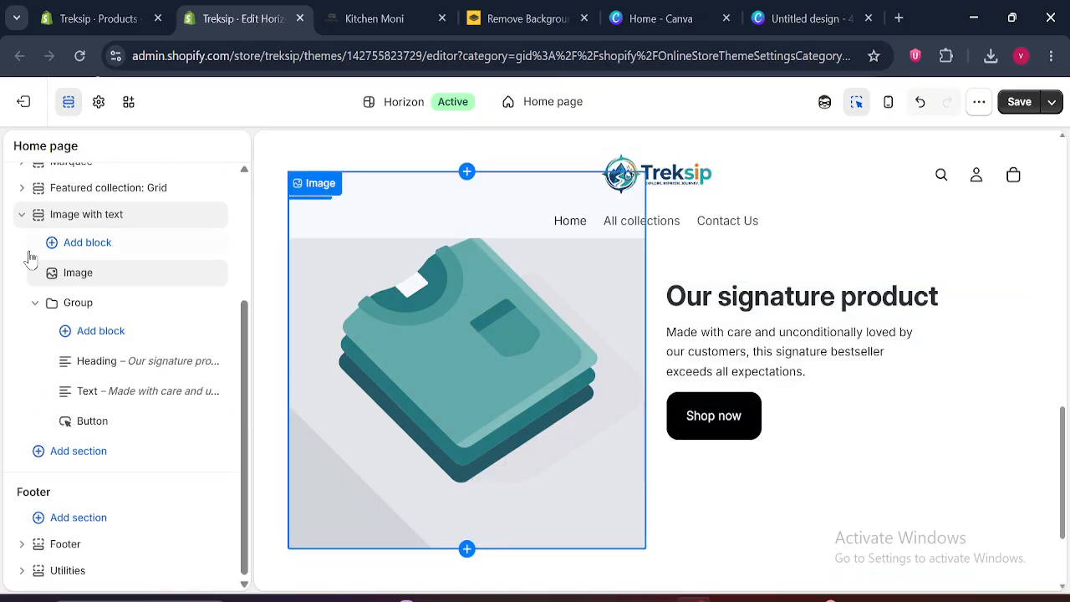
{"action": "left_click", "coordinate": [22, 215]}
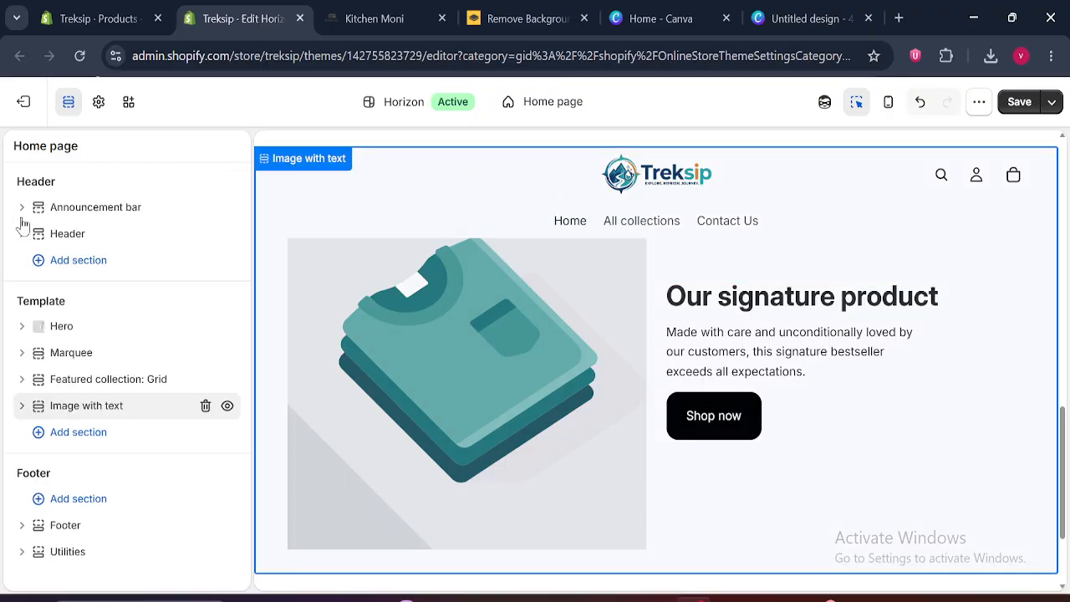
{"action": "left_click", "coordinate": [22, 407]}
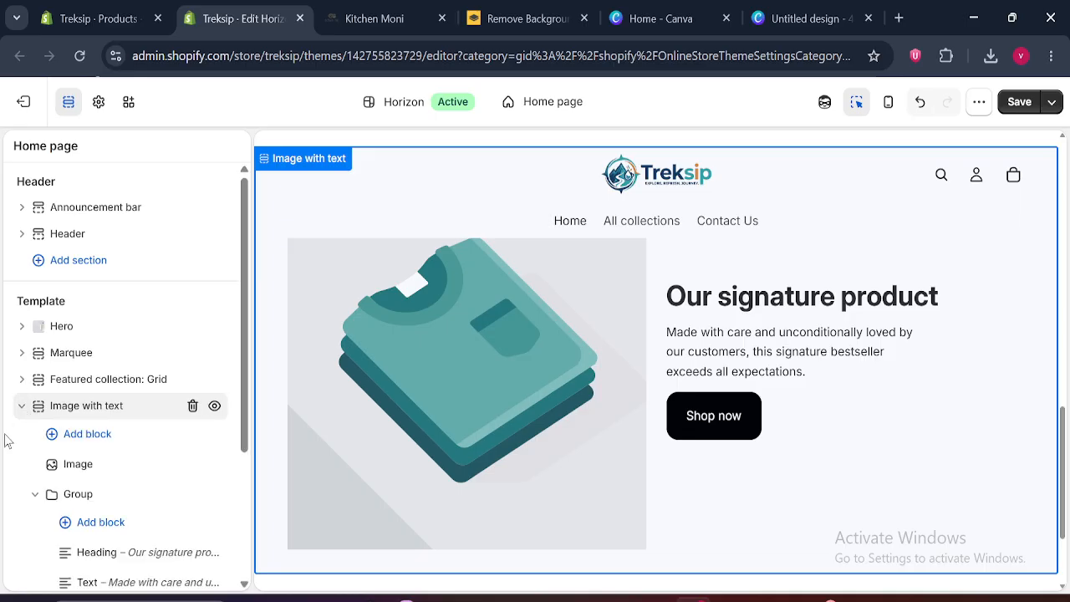
{"action": "left_click", "coordinate": [84, 465]}
{"action": "left_click", "coordinate": [153, 299]}
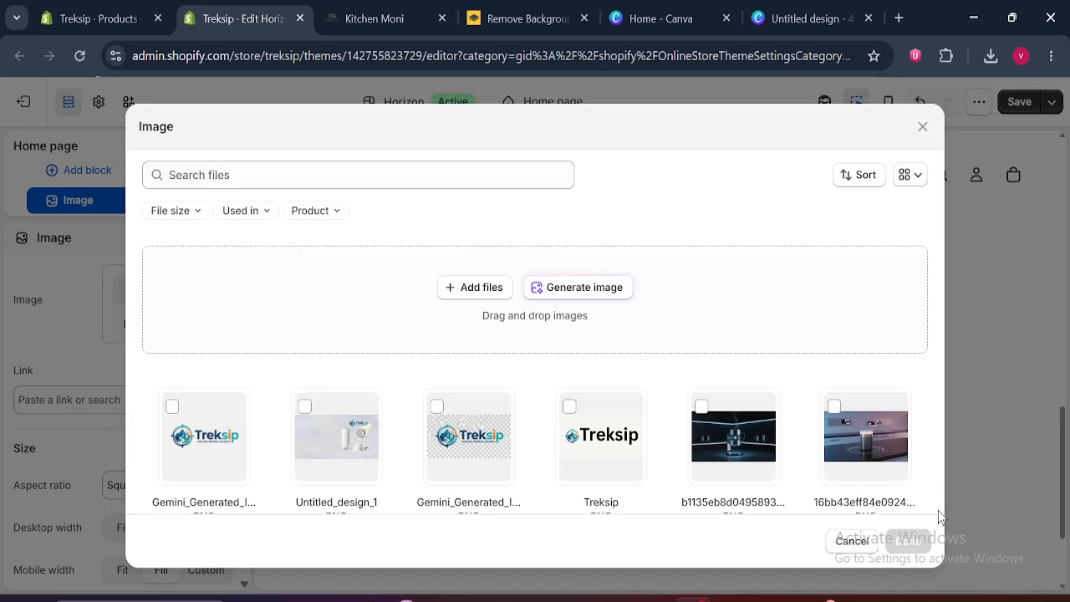
{"action": "mouse_move", "coordinate": [938, 509]}
{"action": "left_mouse_down"}
{"action": "mouse_move", "coordinate": [941, 494]}
{"action": "mouse_move", "coordinate": [941, 514]}
{"action": "left_mouse_up"}
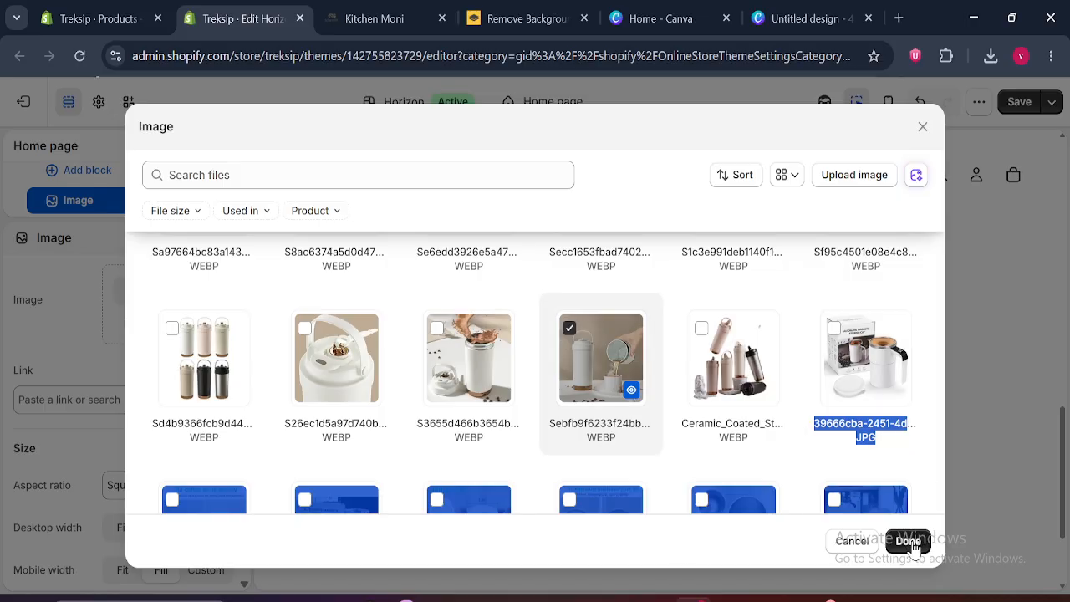
{"action": "left_click", "coordinate": [907, 542]}
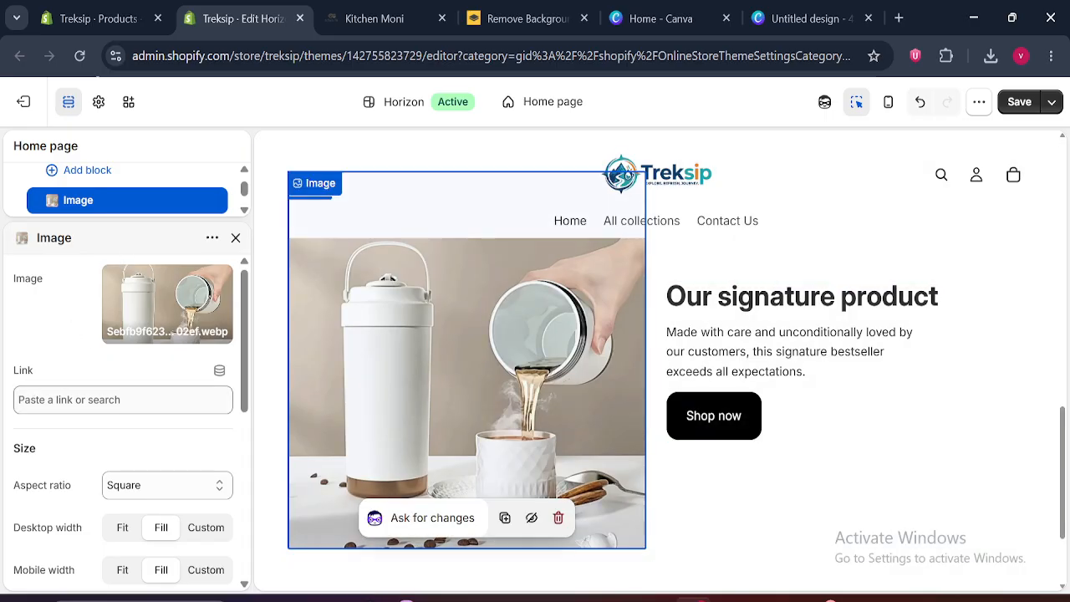
Link the image to the 12oz Self Stirring Mug product, check its size and border settings, and close them
{"action": "left_click", "coordinate": [123, 399]}
{"action": "left_click", "coordinate": [92, 222]}
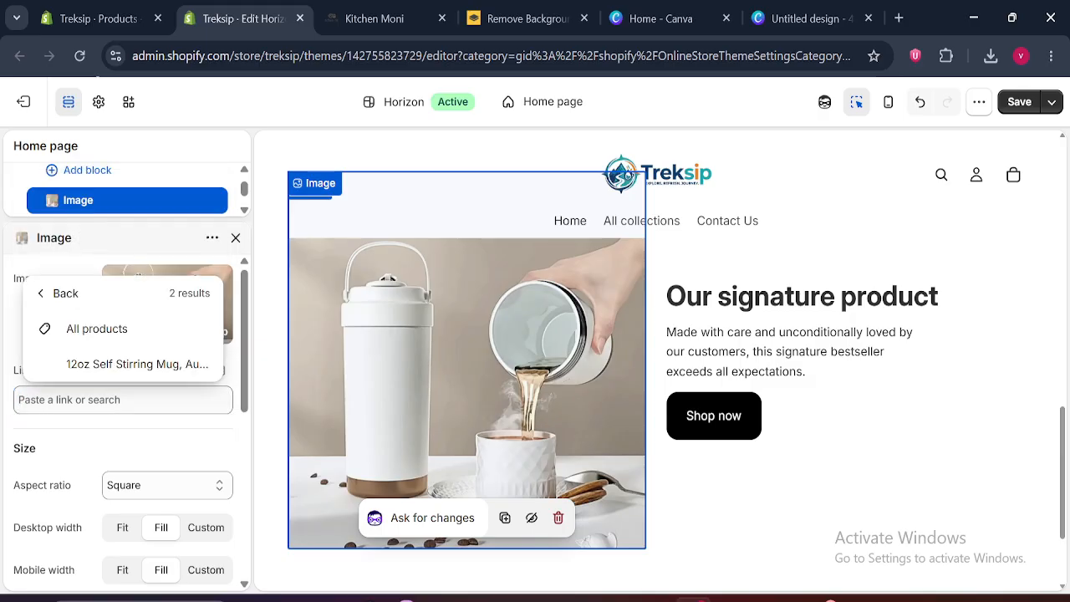
{"action": "left_click", "coordinate": [94, 366]}
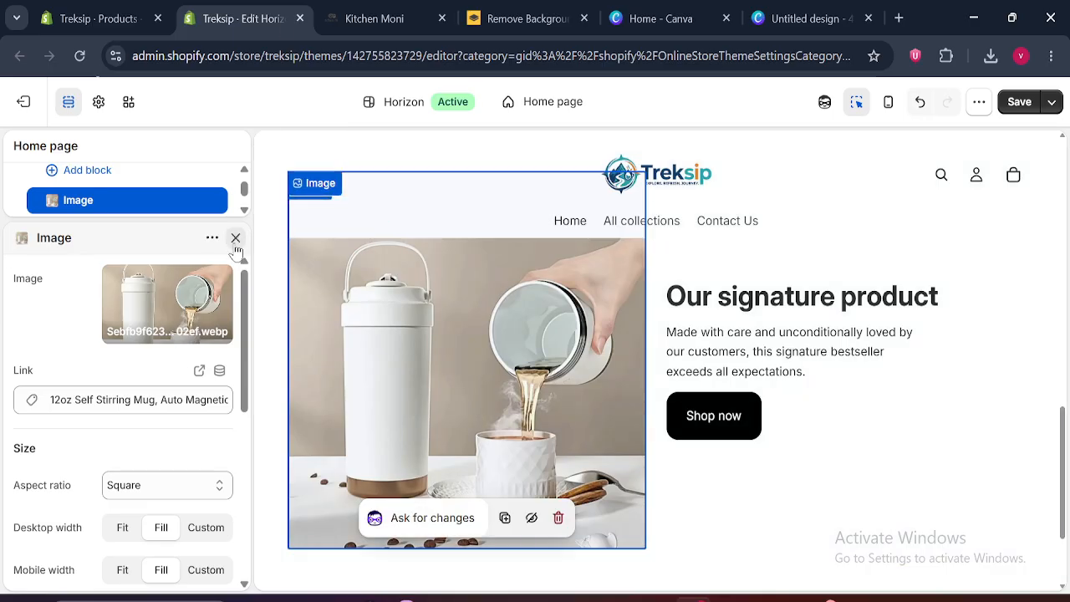
{"action": "scroll", "coordinate": [248, 365], "scroll_direction": "down", "scroll_amount": 4}
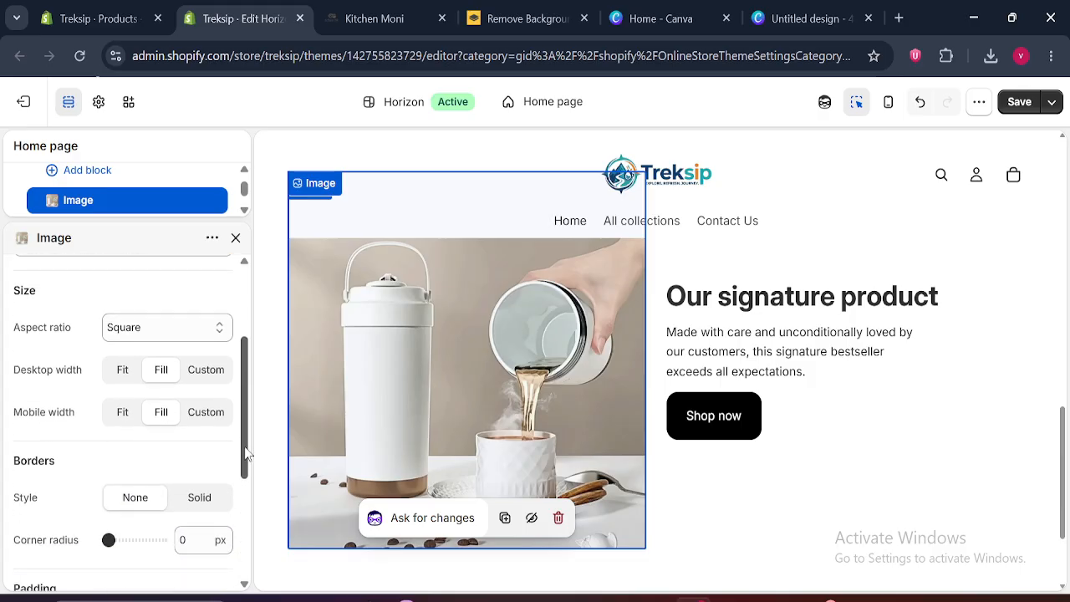
{"action": "scroll", "coordinate": [255, 361], "scroll_direction": "up", "scroll_amount": 4}
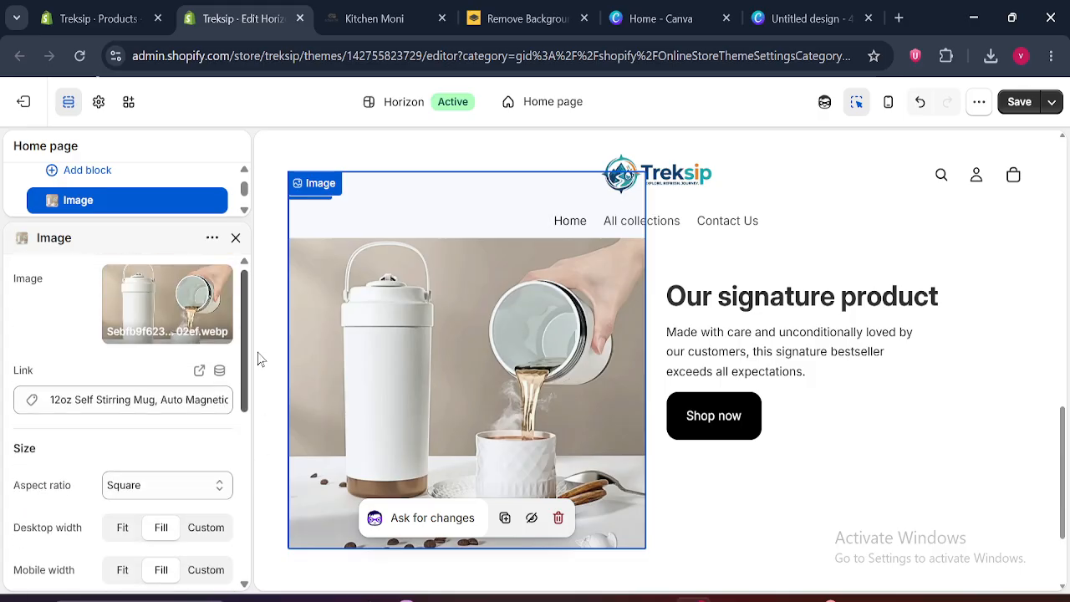
{"action": "left_click", "coordinate": [236, 239]}
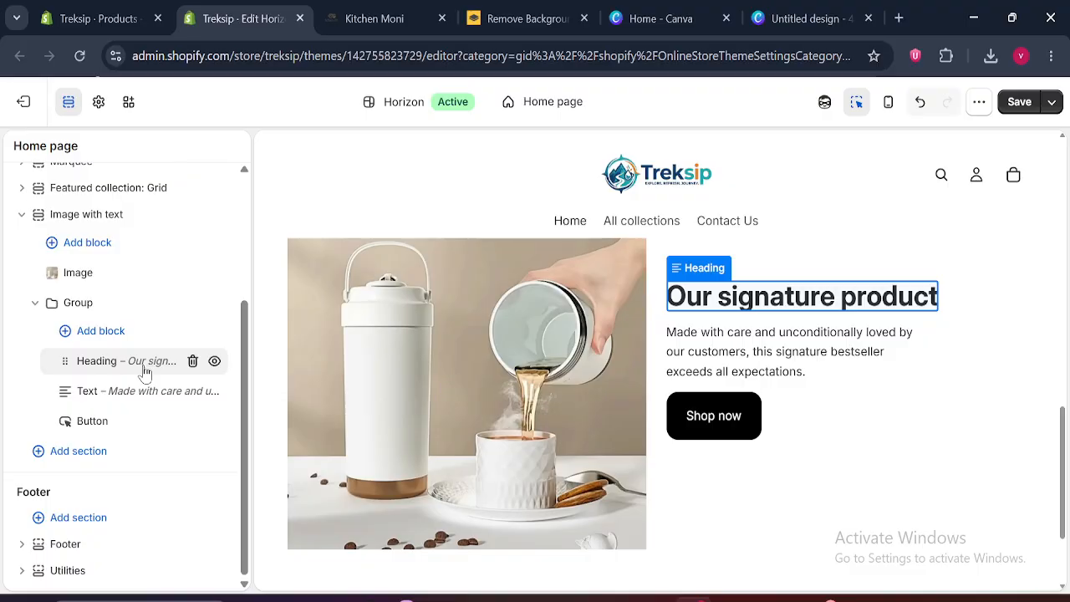
Review the settings of the "Our signature product" Heading block and close them
{"action": "left_click", "coordinate": [136, 372]}
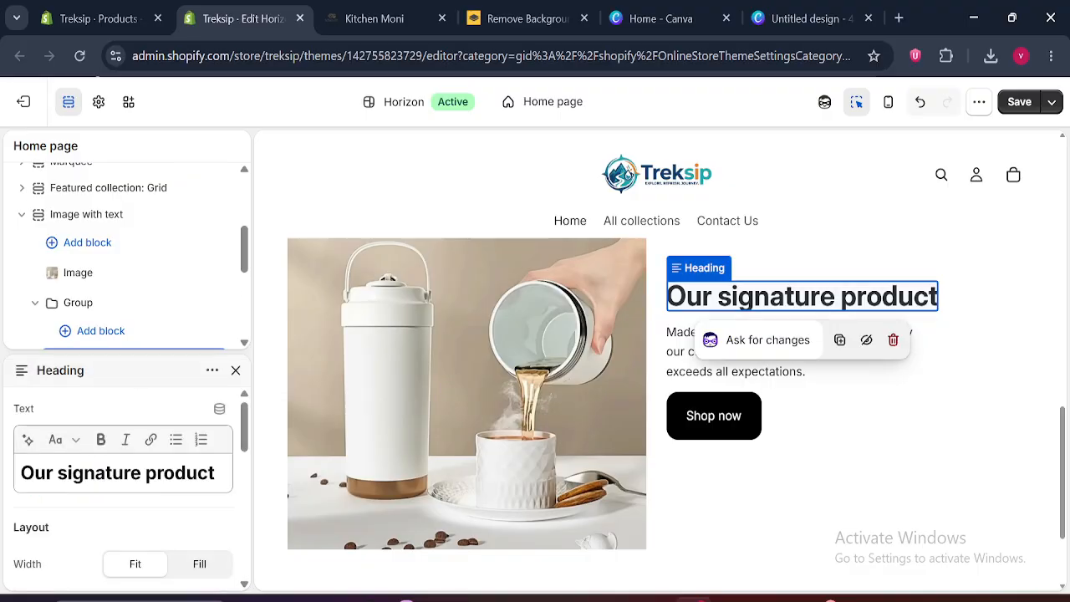
{"action": "left_click", "coordinate": [235, 239]}
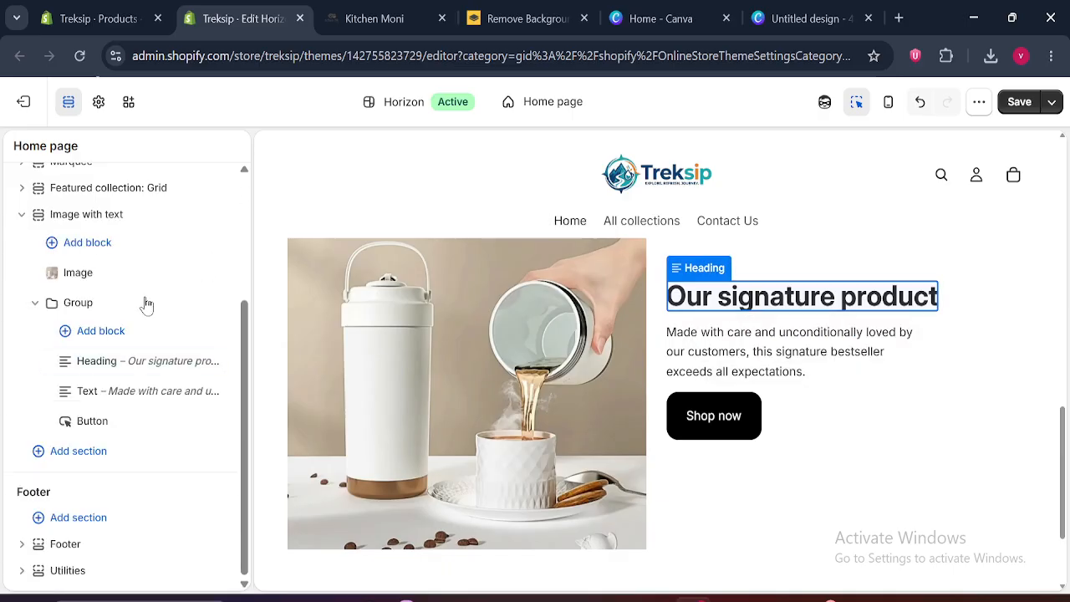
{"action": "mouse_move", "coordinate": [66, 427]}
{"action": "left_mouse_down"}
{"action": "mouse_move", "coordinate": [66, 377]}
{"action": "mouse_move", "coordinate": [67, 428]}
{"action": "left_mouse_up"}
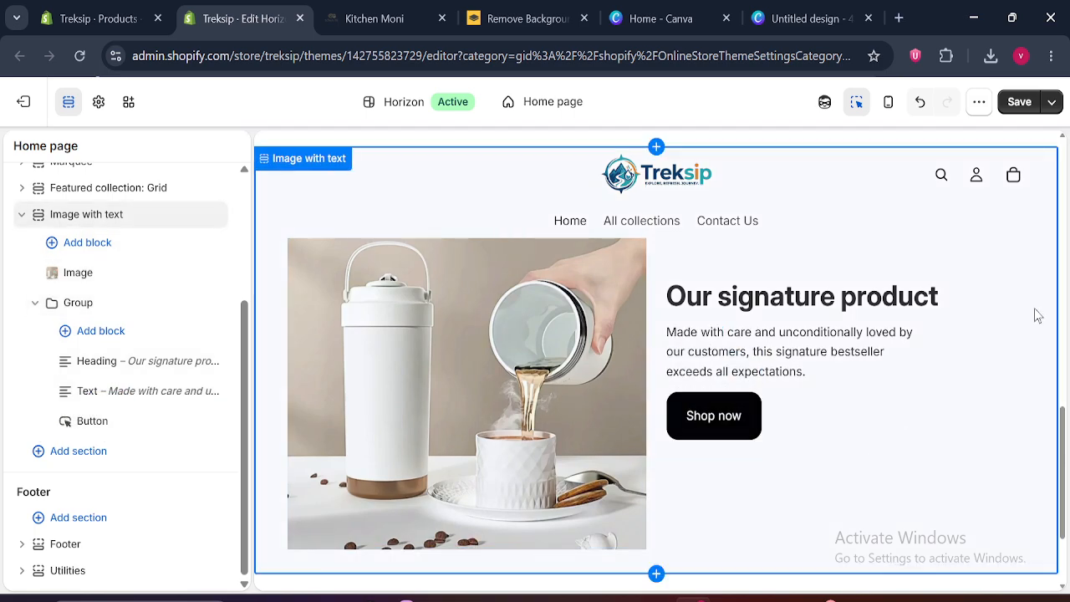
Preview the Image with text section without the section list, bring the list back and collapse the section's blocks
{"action": "left_click", "coordinate": [69, 101]}
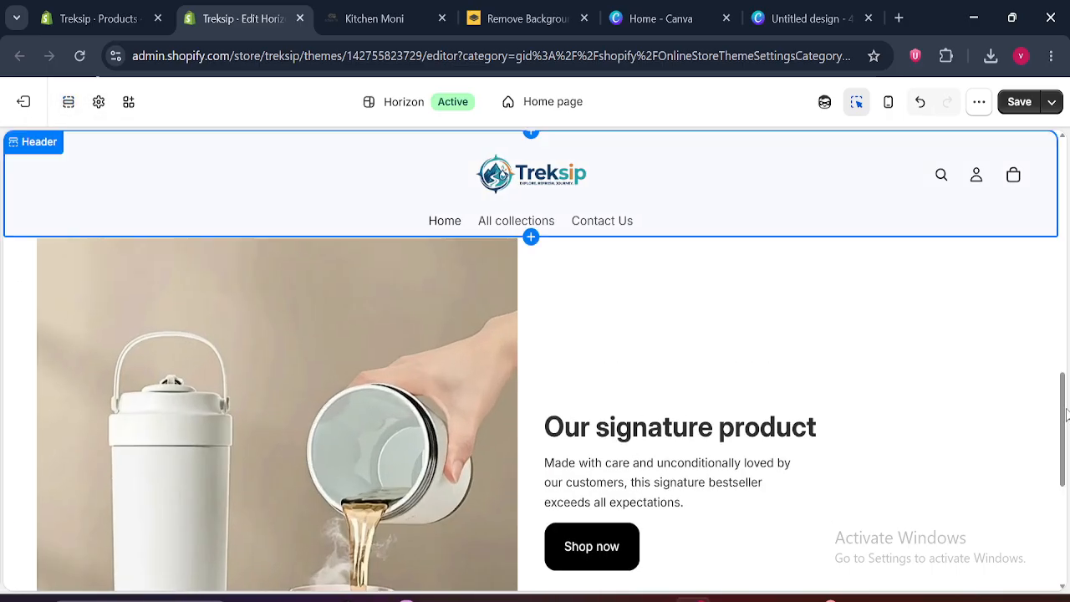
{"action": "mouse_move", "coordinate": [1063, 422]}
{"action": "left_mouse_down"}
{"action": "mouse_move", "coordinate": [1064, 451]}
{"action": "mouse_move", "coordinate": [1063, 435]}
{"action": "left_mouse_up"}
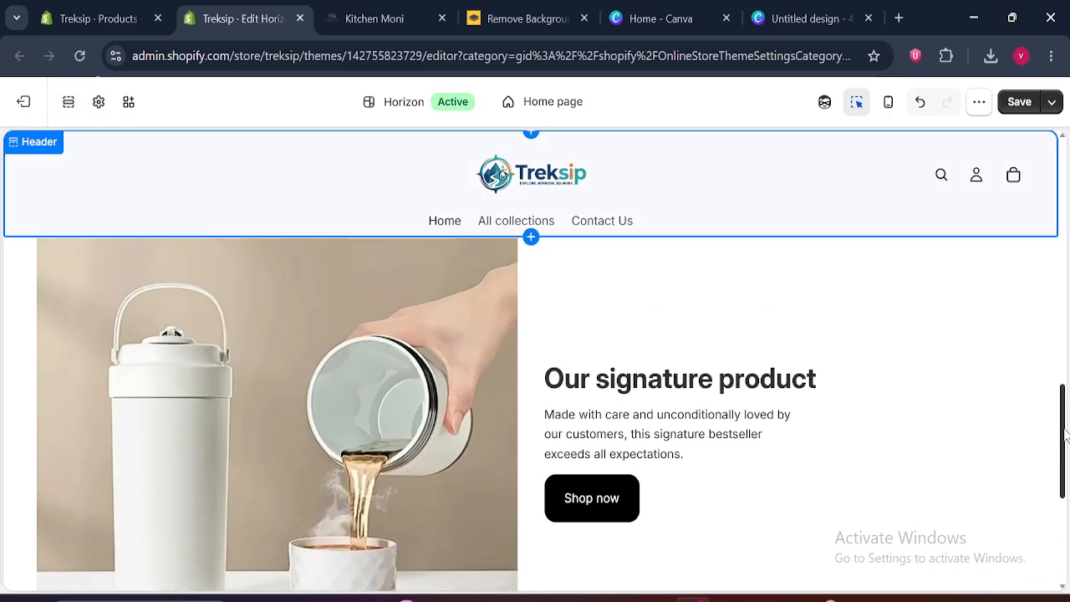
{"action": "left_click", "coordinate": [67, 103]}
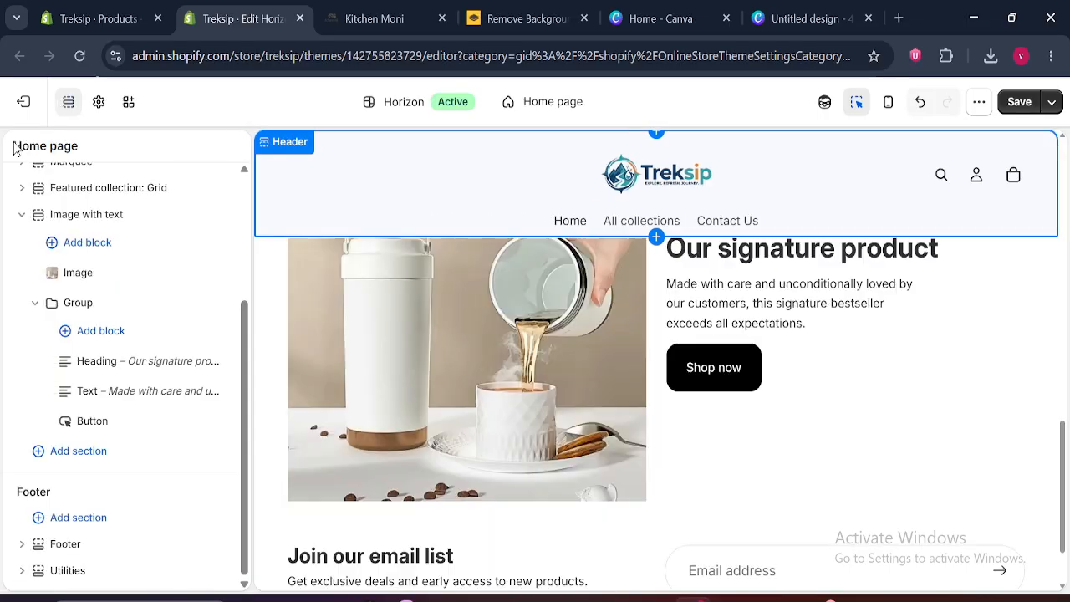
{"action": "left_click", "coordinate": [35, 302]}
{"action": "scroll", "coordinate": [18, 355], "scroll_direction": "up", "scroll_amount": 1}
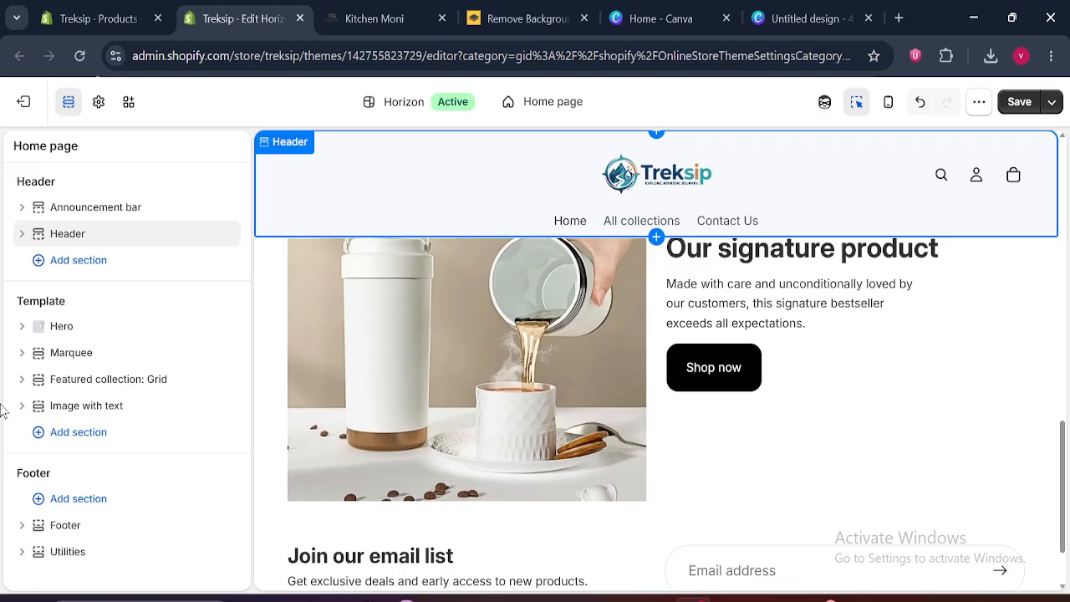
Set the Image with text section's gap to 100 px and check the spacing in the full-width preview
{"action": "left_click", "coordinate": [100, 411]}
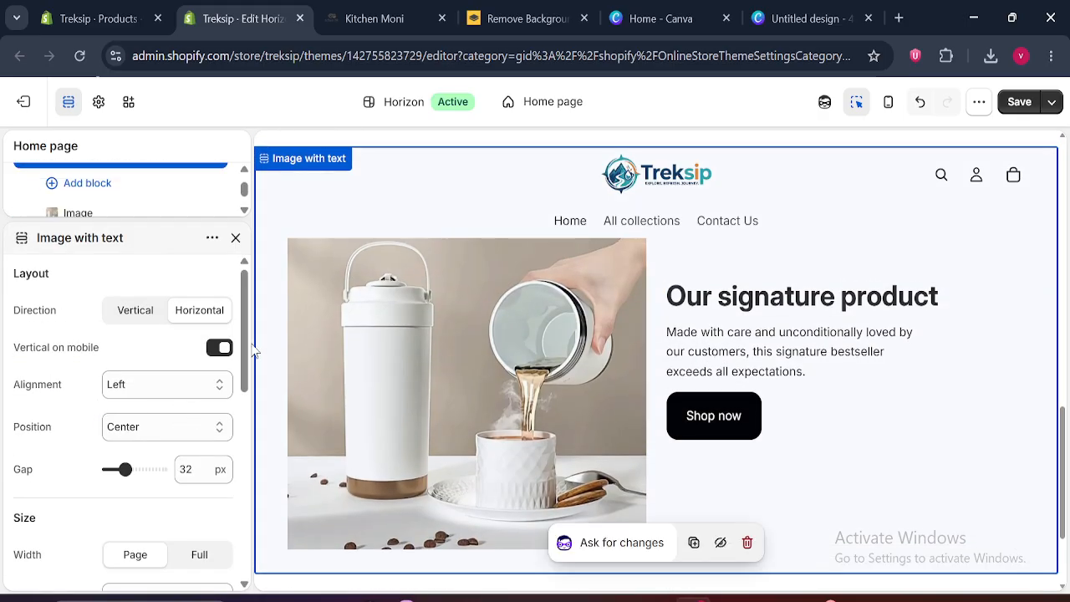
{"action": "scroll", "coordinate": [246, 374], "scroll_direction": "down", "scroll_amount": 1}
{"action": "left_click_drag", "start_coordinate": [245, 367], "coordinate": [246, 387]}
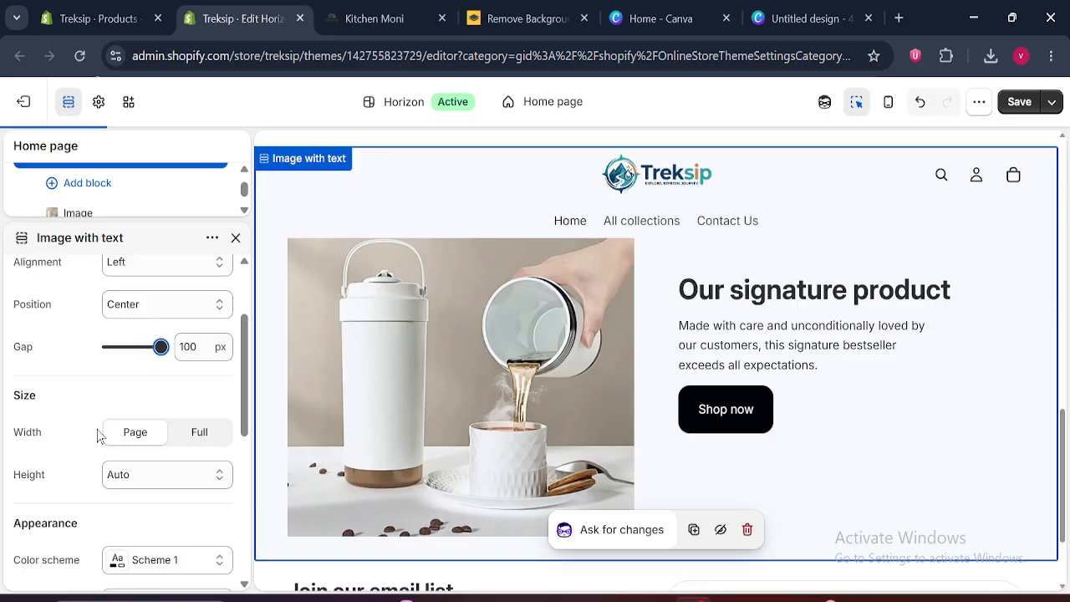
{"action": "left_click", "coordinate": [71, 102]}
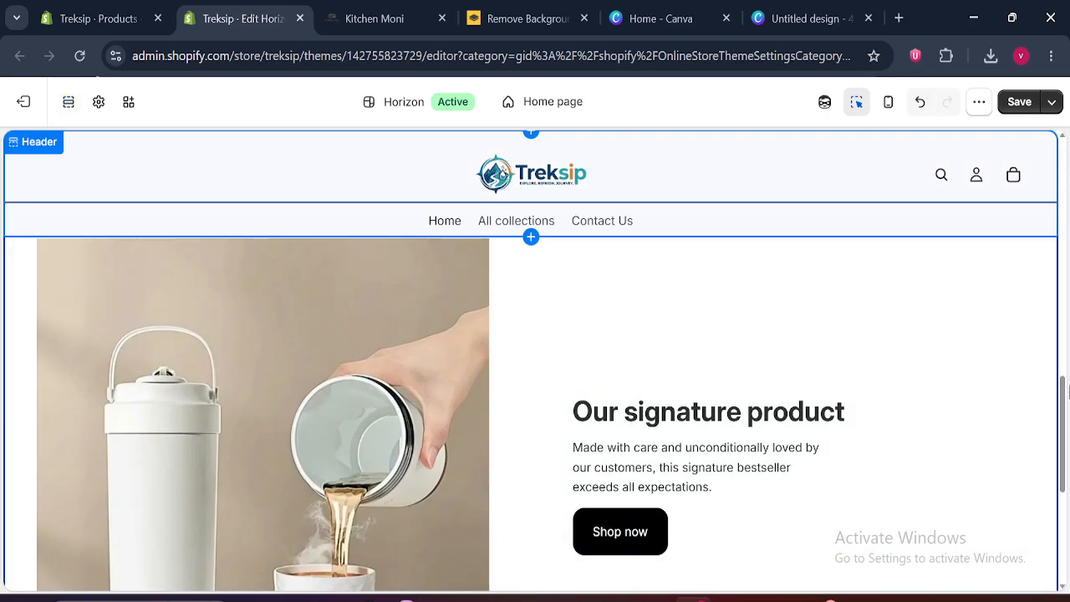
{"action": "left_click_drag", "start_coordinate": [1065, 401], "coordinate": [1067, 430]}
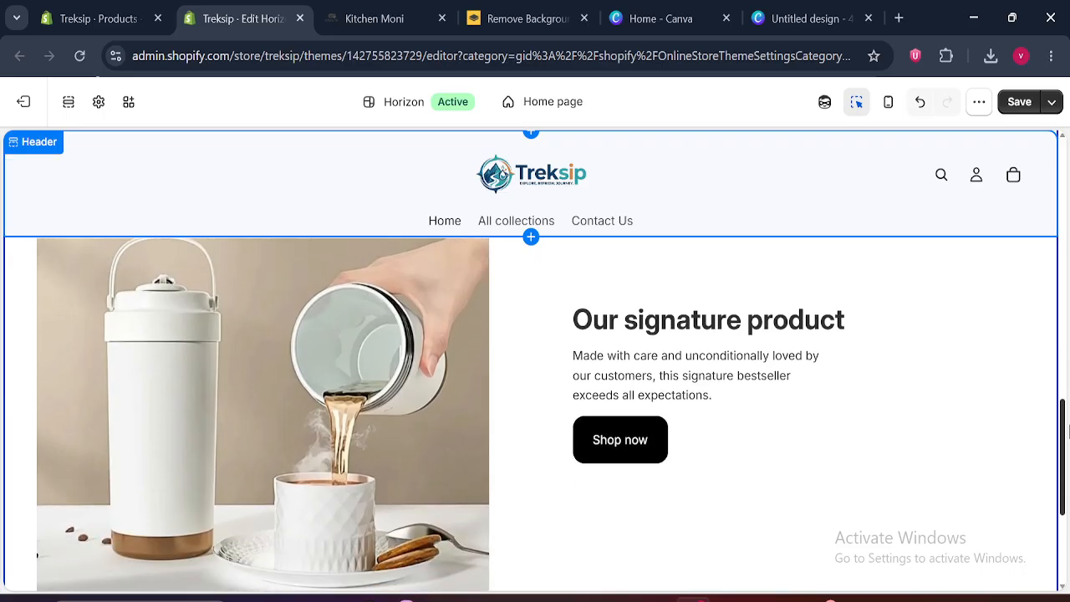
{"action": "left_click", "coordinate": [72, 107]}
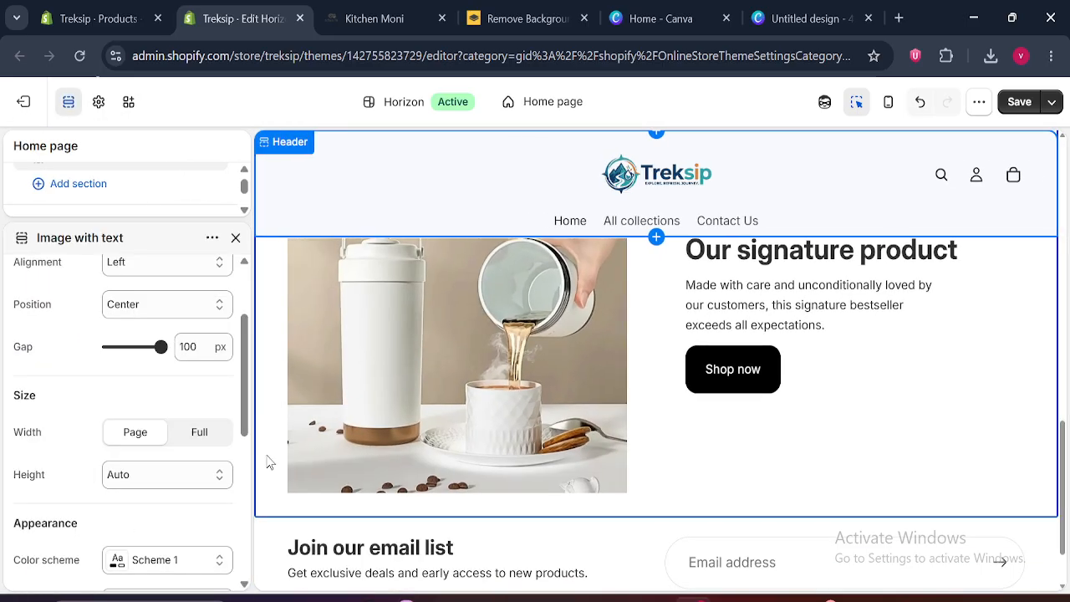
Try the Small height on the Image with text section and restore it to Auto
{"action": "left_click_drag", "start_coordinate": [250, 388], "coordinate": [256, 386]}
{"action": "left_click", "coordinate": [219, 480]}
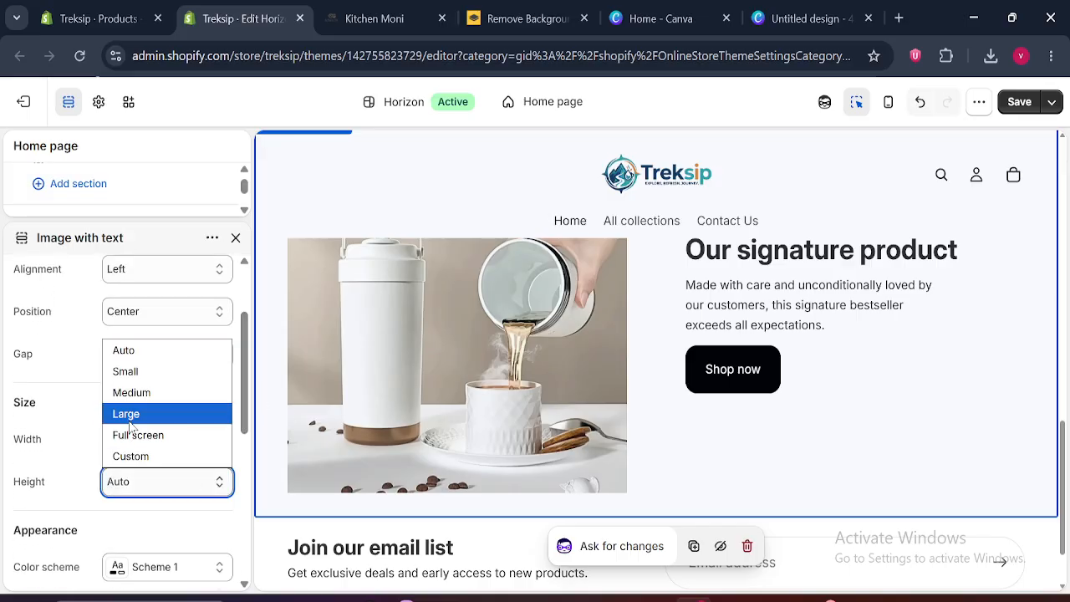
{"action": "left_click", "coordinate": [126, 370]}
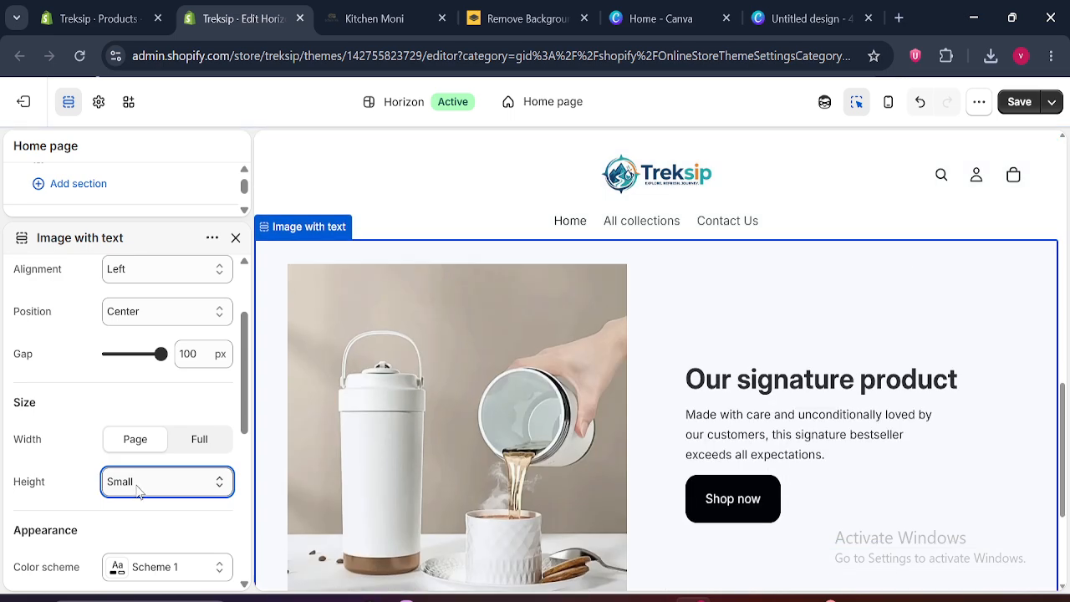
{"action": "left_click", "coordinate": [138, 482]}
{"action": "left_click", "coordinate": [143, 353]}
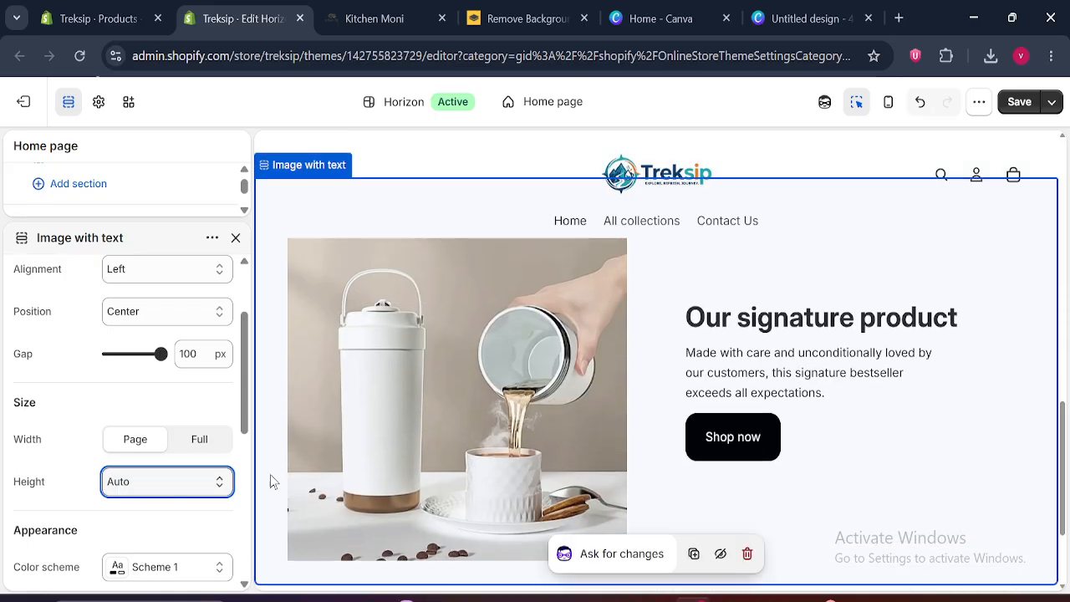
{"action": "left_click_drag", "start_coordinate": [246, 377], "coordinate": [231, 426]}
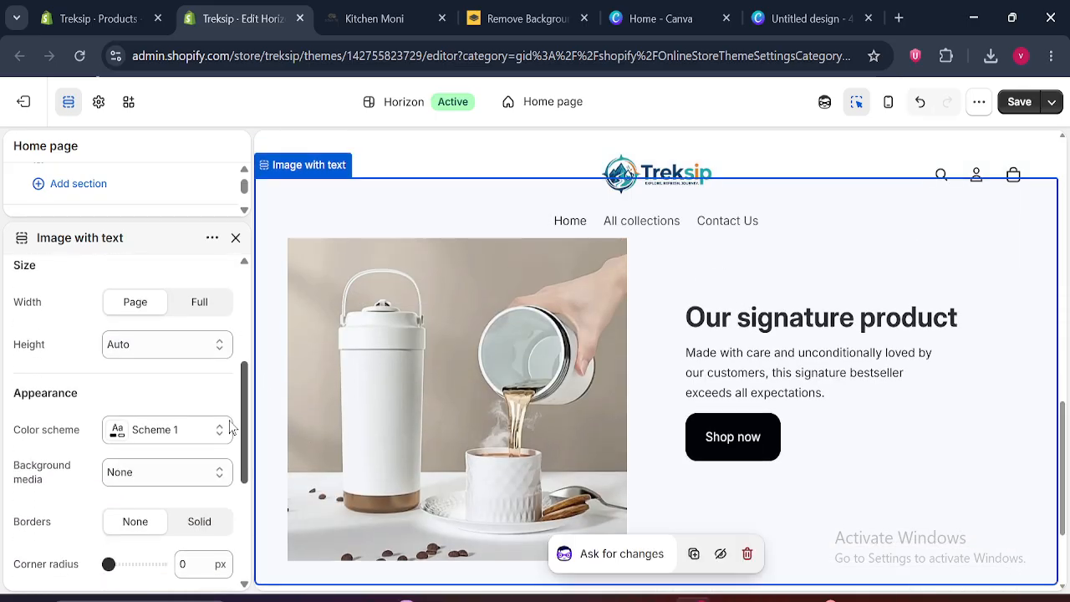
Try Scheme 5 as the color scheme of the Image with text section and restore Scheme 1
{"action": "left_click", "coordinate": [158, 430]}
{"action": "left_click", "coordinate": [164, 306]}
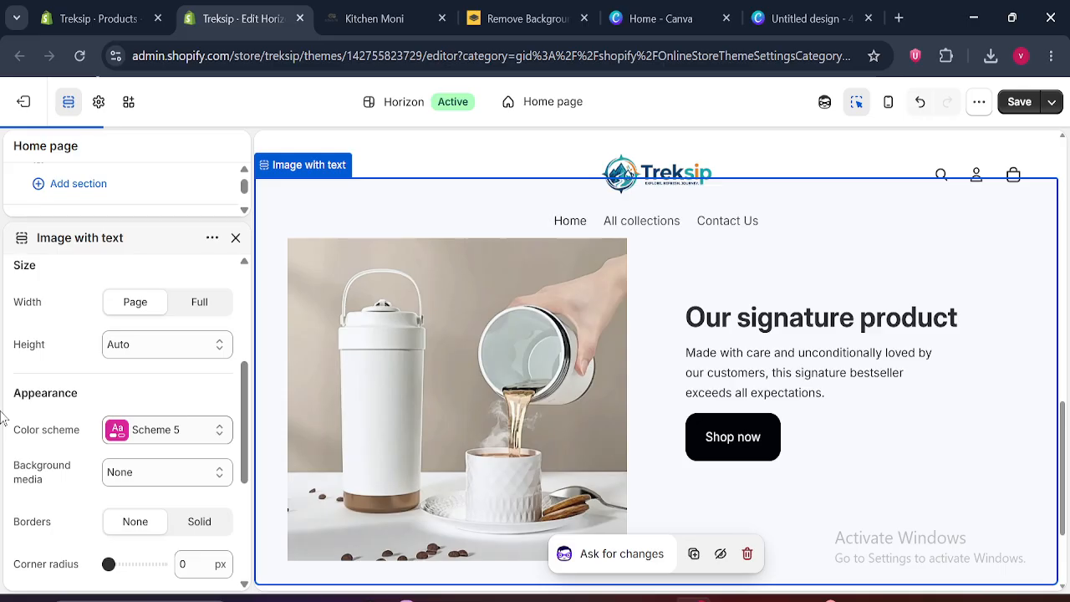
{"action": "left_click", "coordinate": [192, 430]}
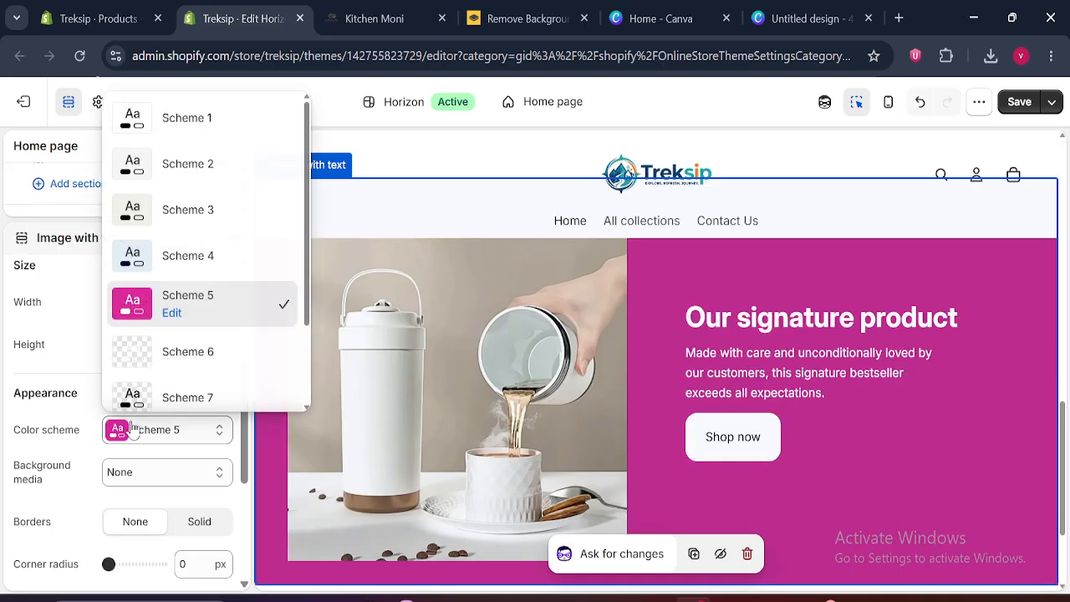
{"action": "left_click", "coordinate": [189, 126]}
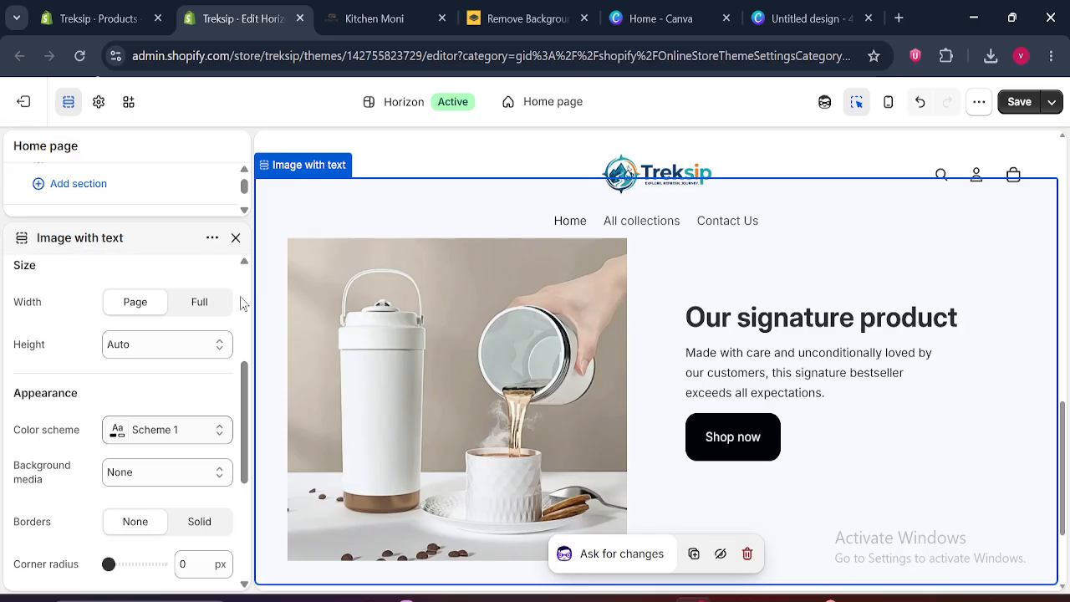
Review the Image with text section's remaining appearance and padding settings, check the page preview and close the settings
{"action": "left_click_drag", "start_coordinate": [236, 443], "coordinate": [251, 541]}
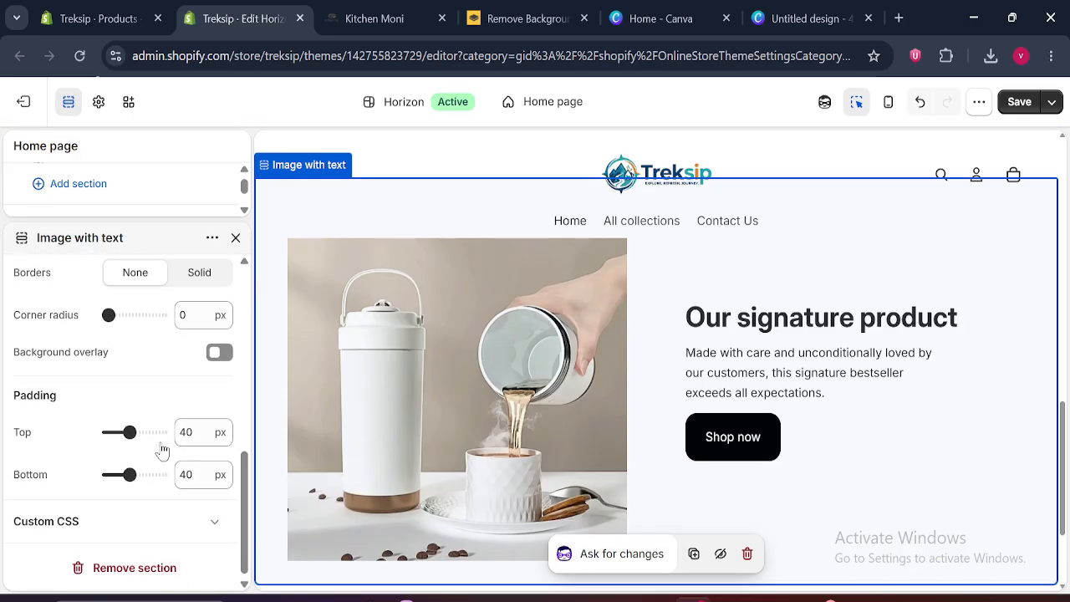
{"action": "left_click_drag", "start_coordinate": [1066, 443], "coordinate": [1067, 224]}
{"action": "scroll", "coordinate": [955, 285], "scroll_direction": "down", "scroll_amount": 4}
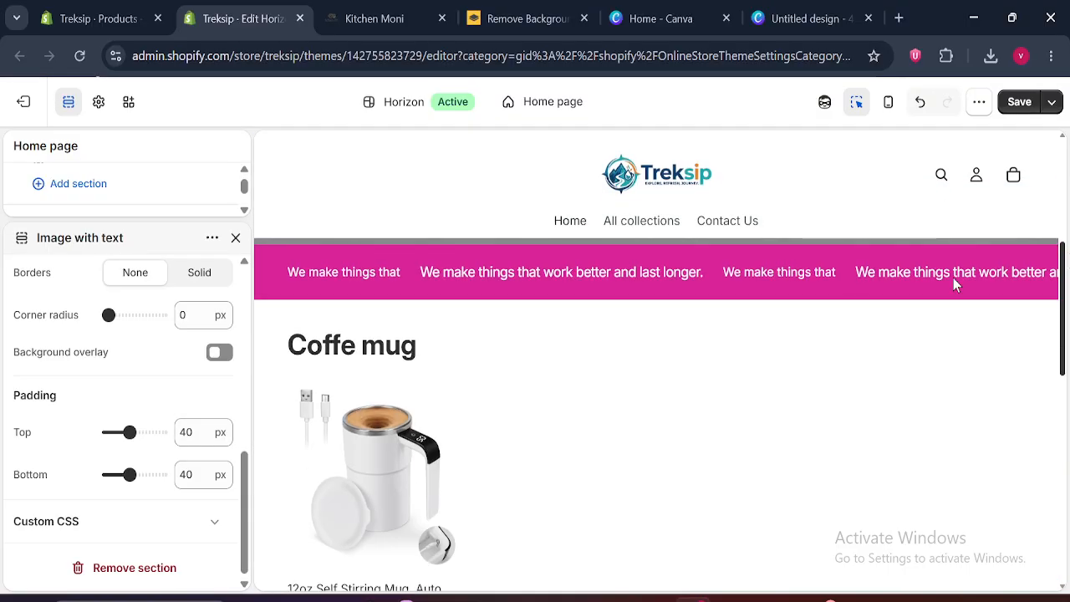
{"action": "left_click", "coordinate": [236, 238]}
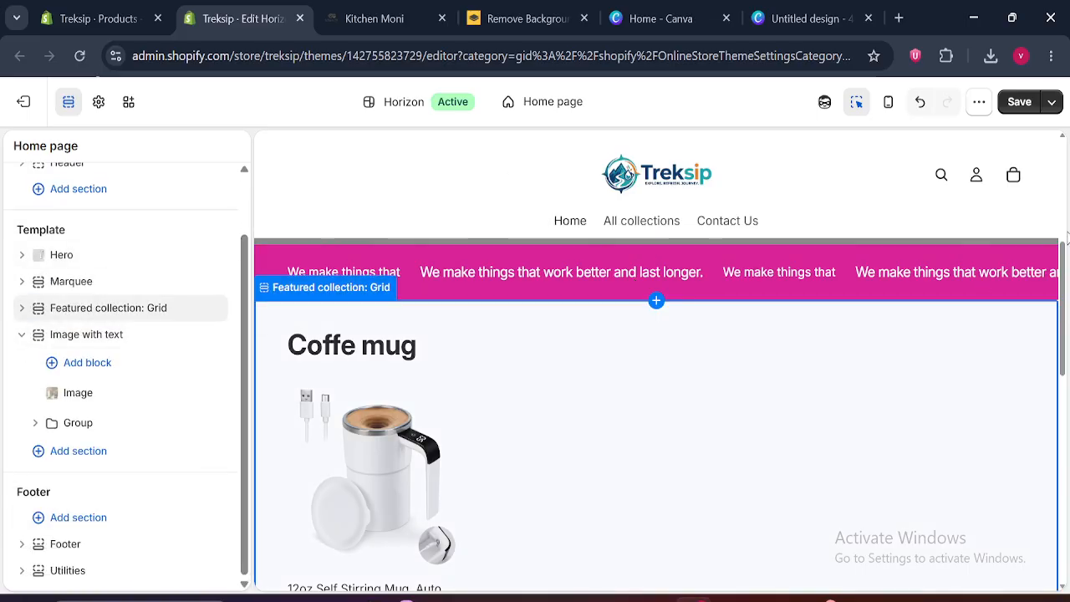
Collapse the Image with text section's blocks and save the home page changes
{"action": "scroll", "coordinate": [1063, 286], "scroll_direction": "down", "scroll_amount": 4}
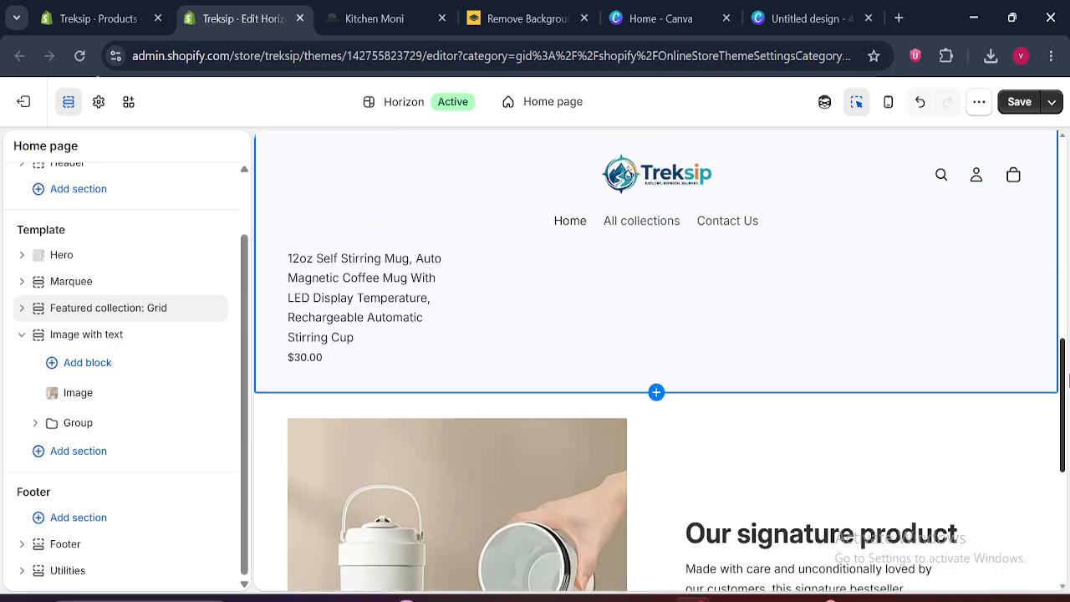
{"action": "scroll", "coordinate": [1063, 286], "scroll_direction": "up", "scroll_amount": 4}
{"action": "left_click", "coordinate": [21, 335]}
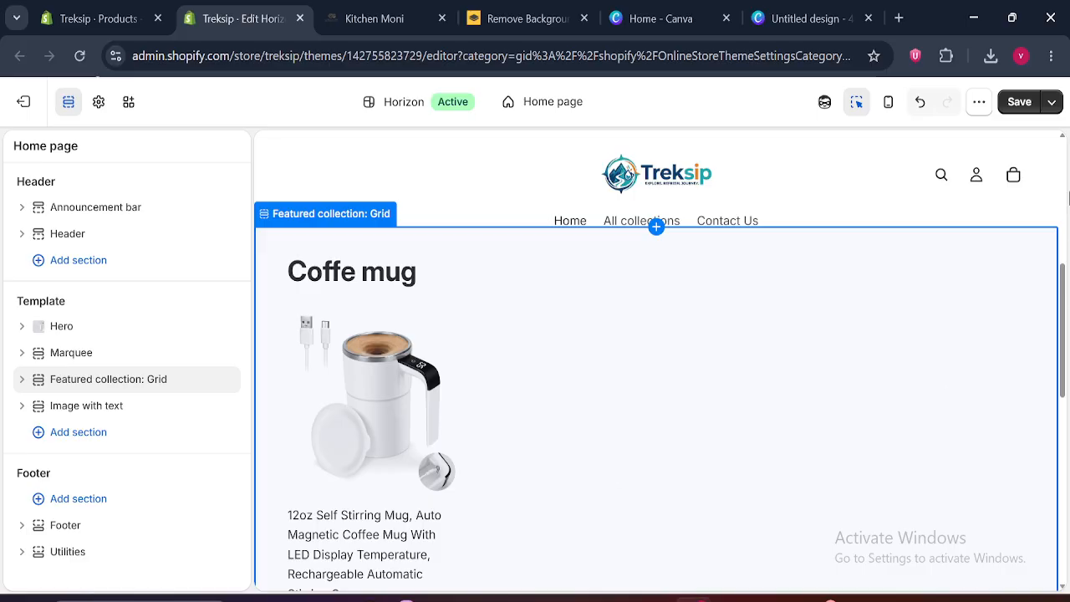
{"action": "left_click", "coordinate": [1016, 105]}
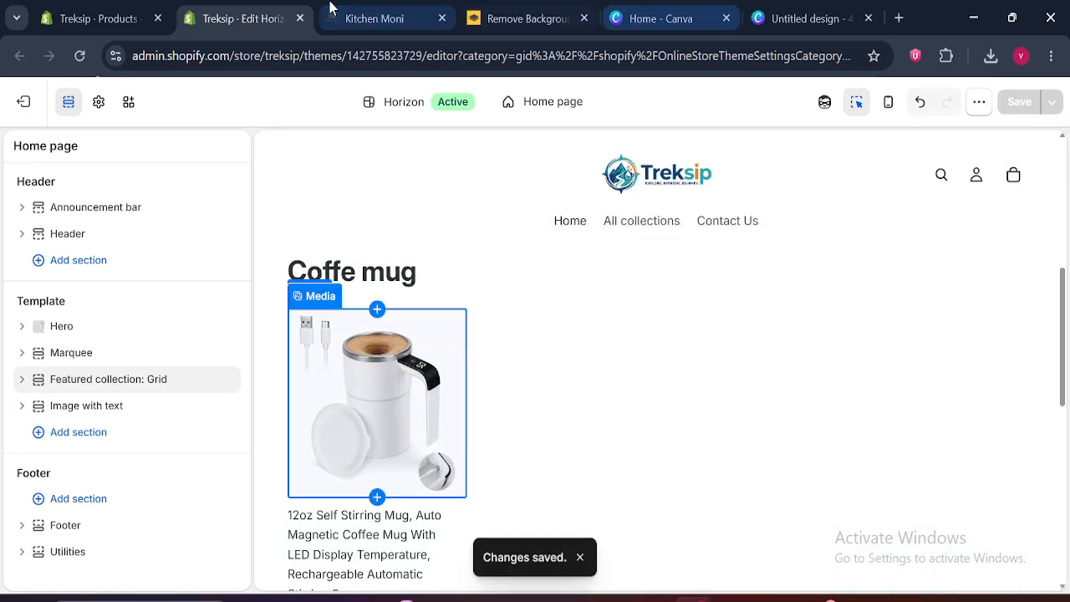
Switch to the Kitchen Moni store and examine its "Exclusive Coffee Solutions" heading, intro text and the feature cards below
{"action": "left_click", "coordinate": [376, 19]}
{"action": "scroll", "coordinate": [1066, 177], "scroll_direction": "down", "scroll_amount": 5}
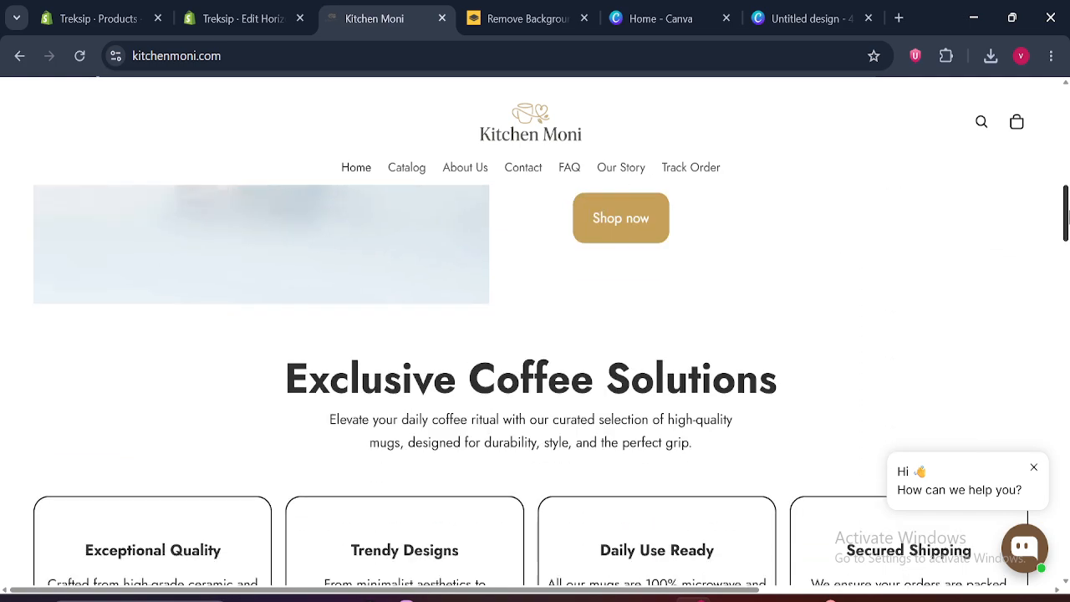
{"action": "left_click_drag", "start_coordinate": [270, 347], "coordinate": [831, 373]}
{"action": "left_click", "coordinate": [829, 403]}
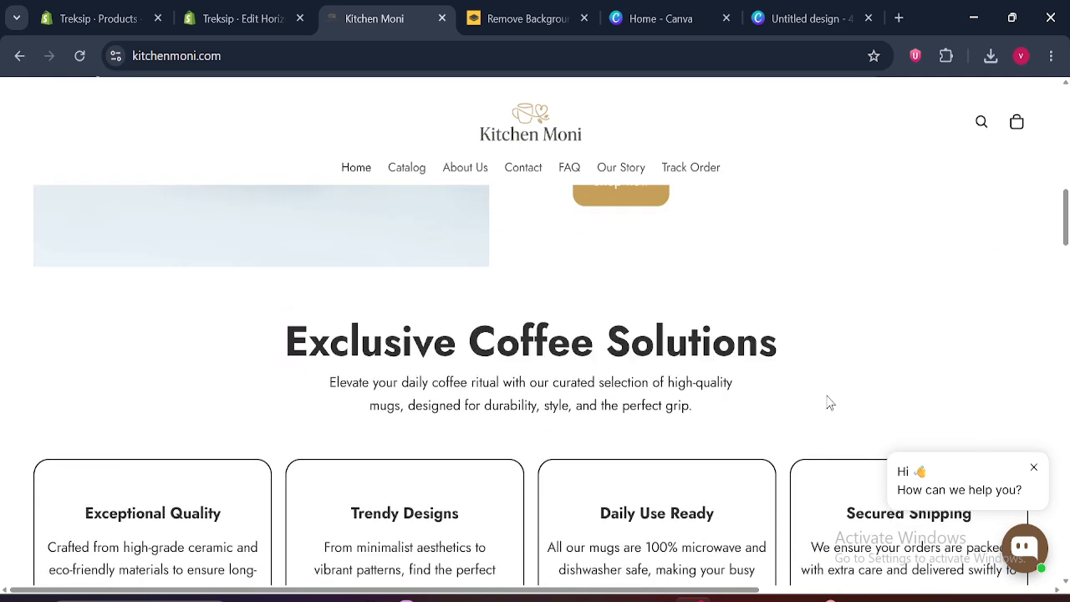
{"action": "scroll", "coordinate": [1068, 264], "scroll_direction": "down", "scroll_amount": 2}
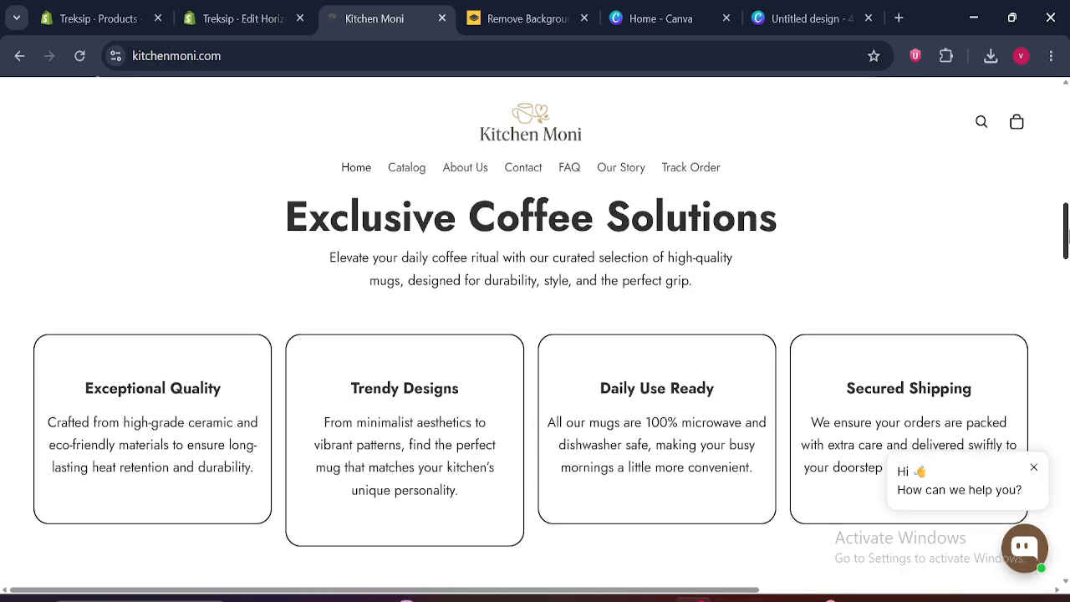
{"action": "scroll", "coordinate": [1068, 264], "scroll_direction": "up", "scroll_amount": 1}
{"action": "left_click", "coordinate": [246, 10]}
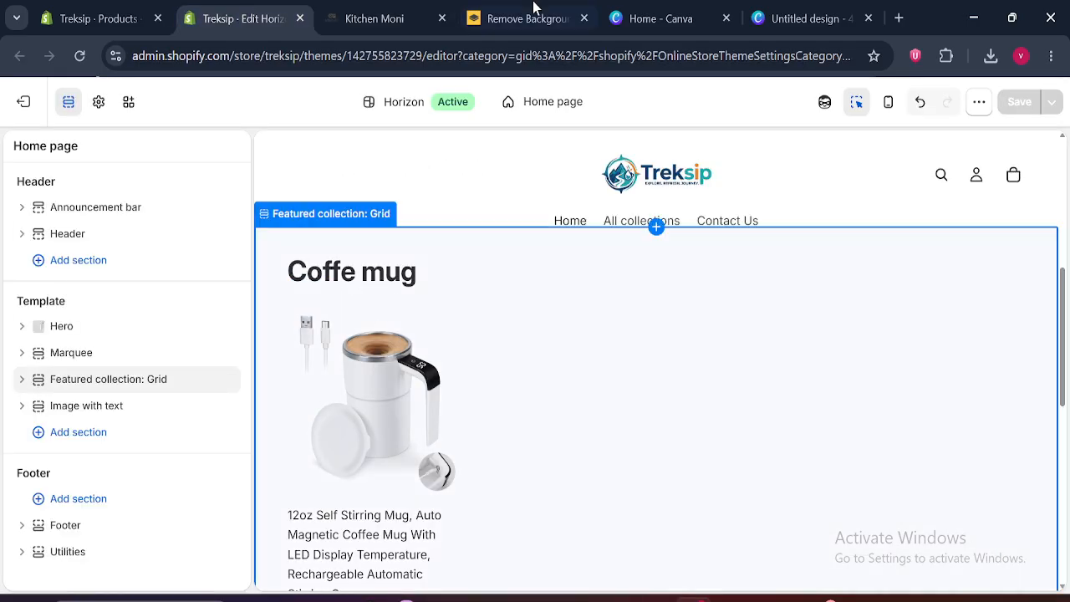
{"action": "left_click", "coordinate": [355, 15]}
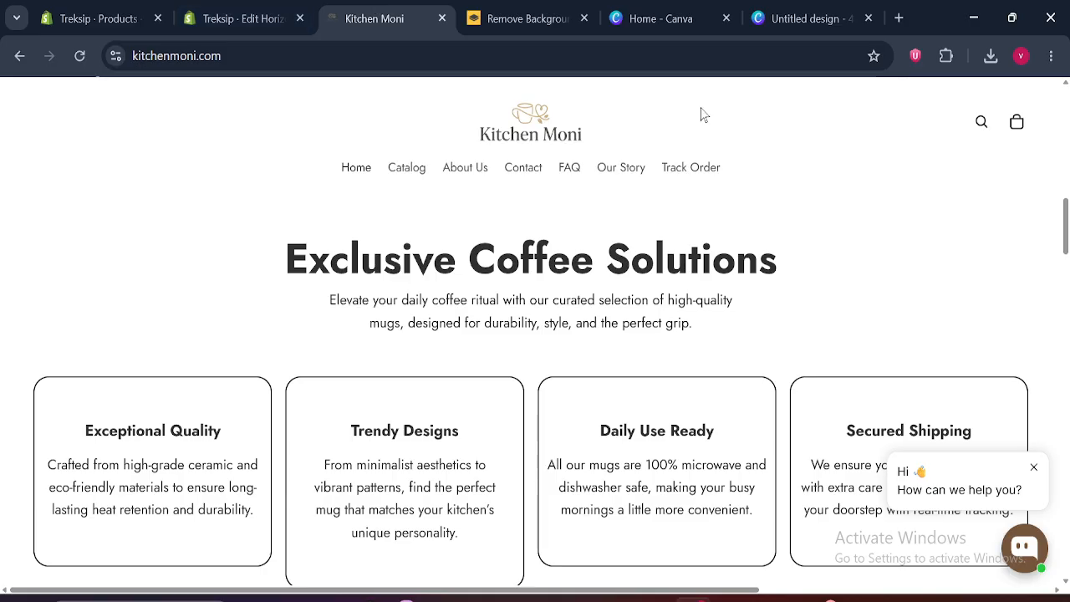
Return to the Shopify theme editor and add a Rich text section below the Image with text section
{"action": "left_click", "coordinate": [243, 16]}
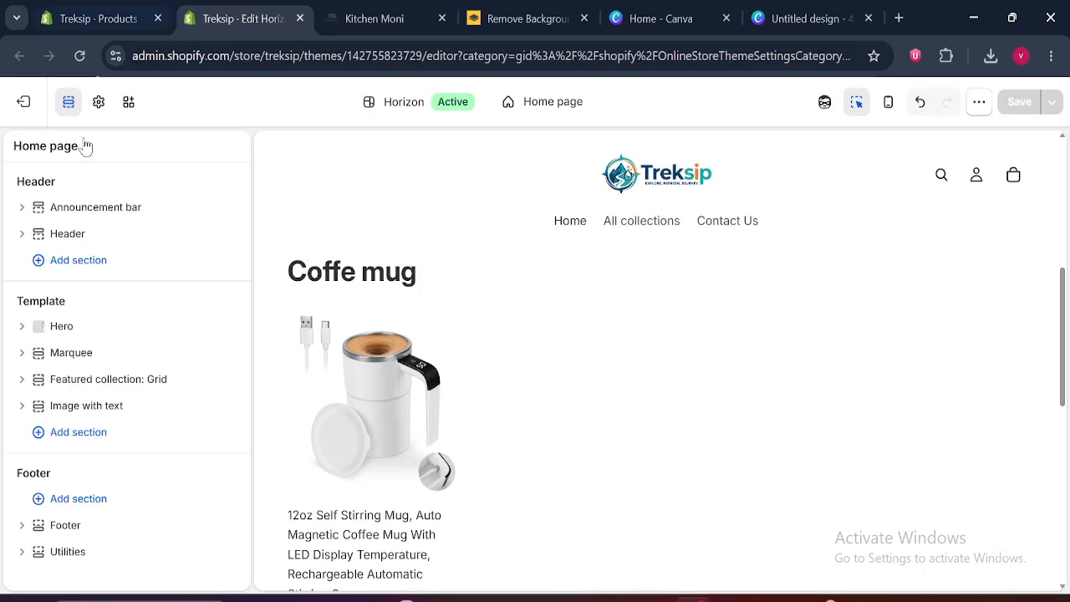
{"action": "left_click", "coordinate": [80, 440]}
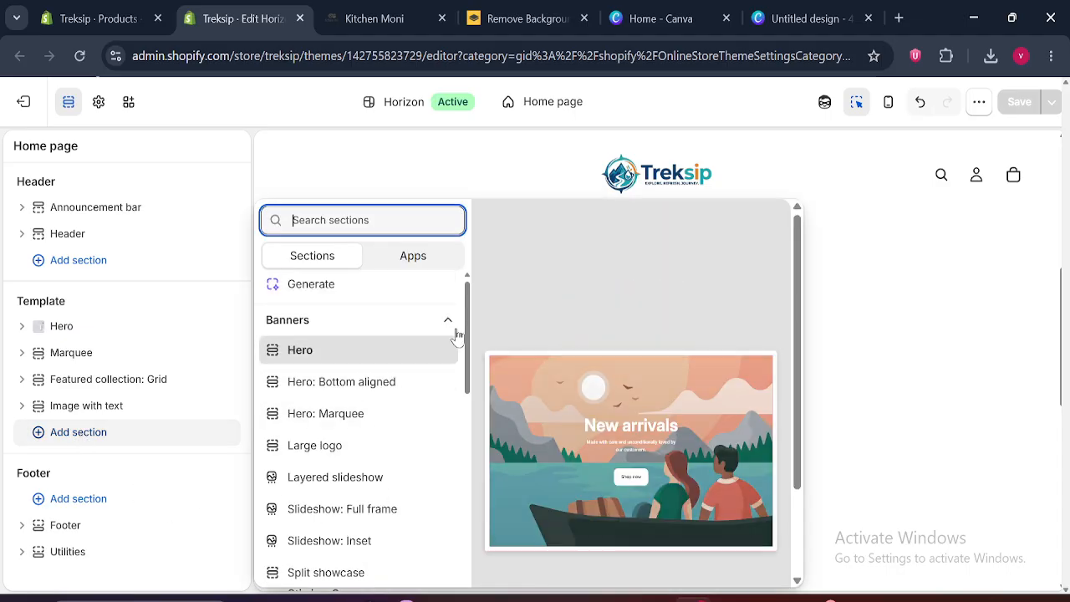
{"action": "type", "text": "rich"}
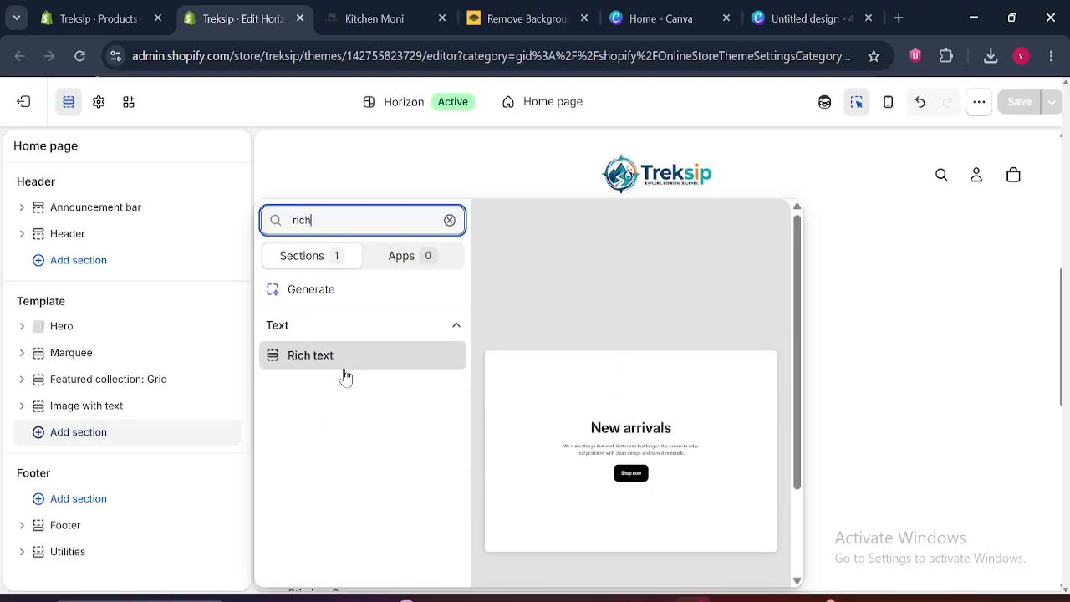
{"action": "left_click", "coordinate": [329, 373]}
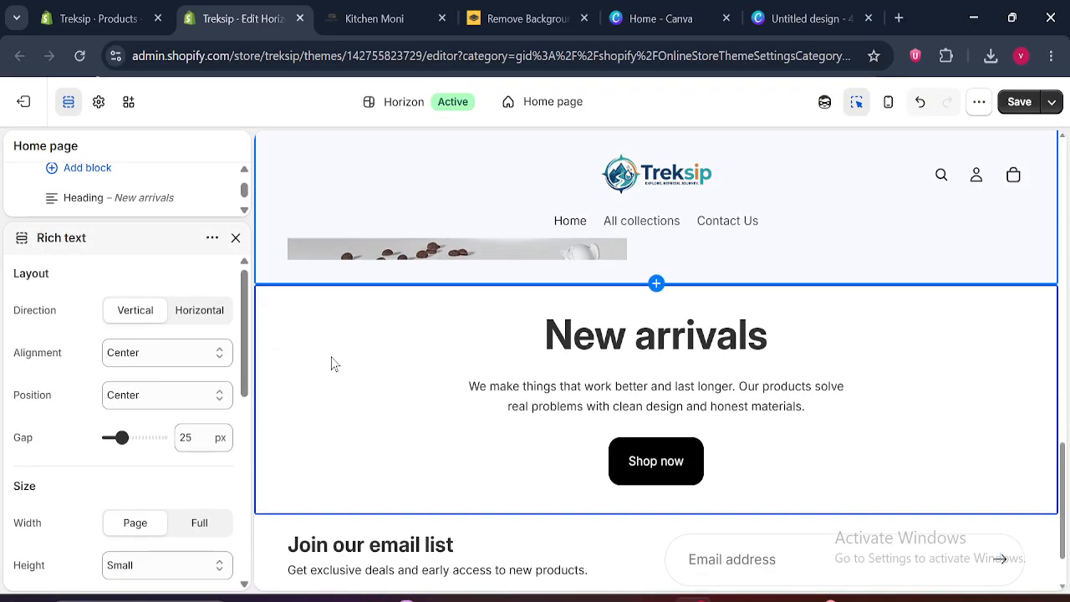
Compare the Rich text section with the Kitchen Moni page, delete its Button block and collapse the section
{"action": "left_click", "coordinate": [409, 8]}
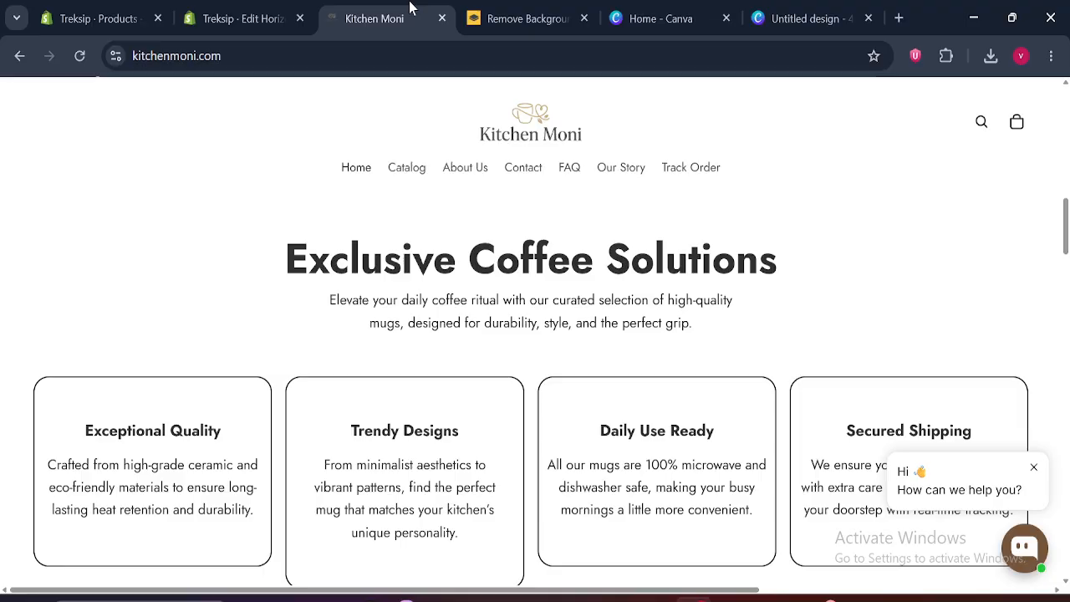
{"action": "left_click", "coordinate": [234, 9]}
{"action": "left_click", "coordinate": [236, 238]}
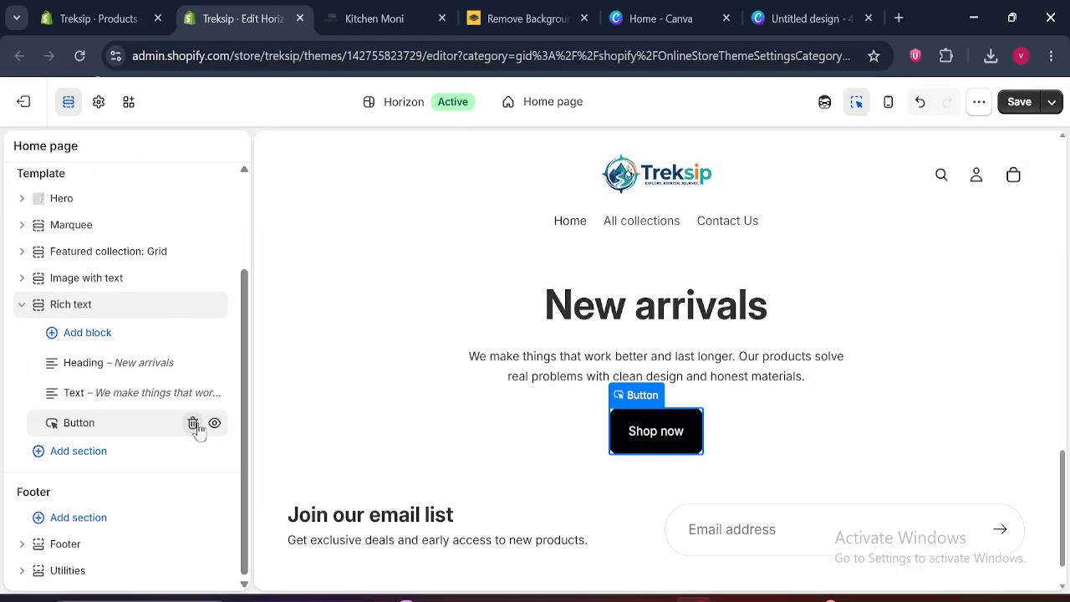
{"action": "left_click", "coordinate": [193, 424]}
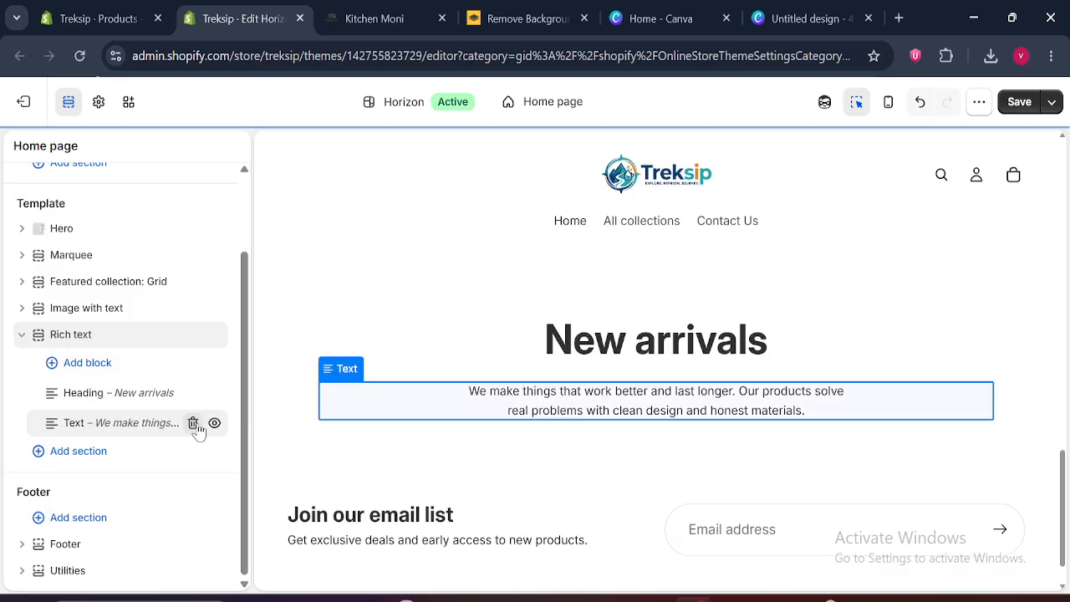
{"action": "left_click", "coordinate": [22, 334]}
Check the feature cards on the Kitchen Moni page and add a Multicolumn section below Rich text in the theme editor
{"action": "left_click", "coordinate": [373, 18]}
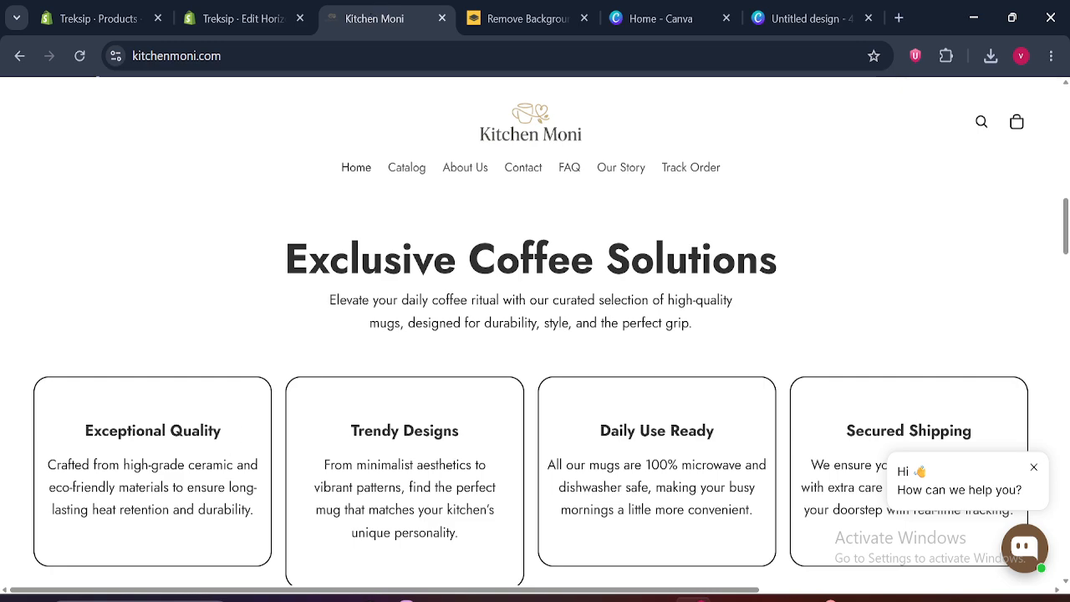
{"action": "scroll", "coordinate": [702, 259], "scroll_direction": "down", "scroll_amount": 2}
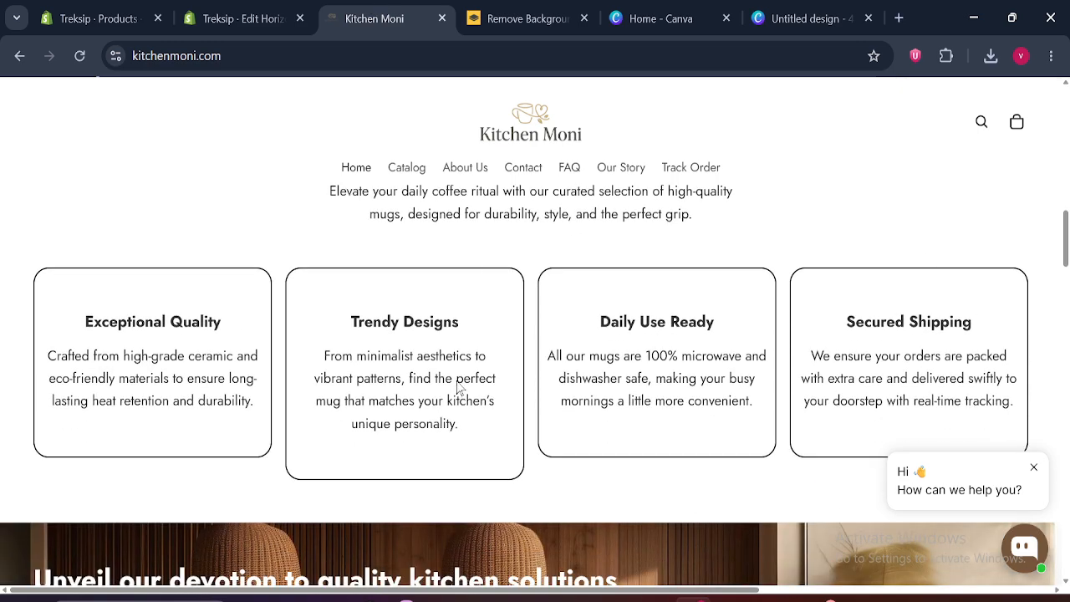
{"action": "left_click", "coordinate": [243, 18]}
{"action": "left_click", "coordinate": [52, 451]}
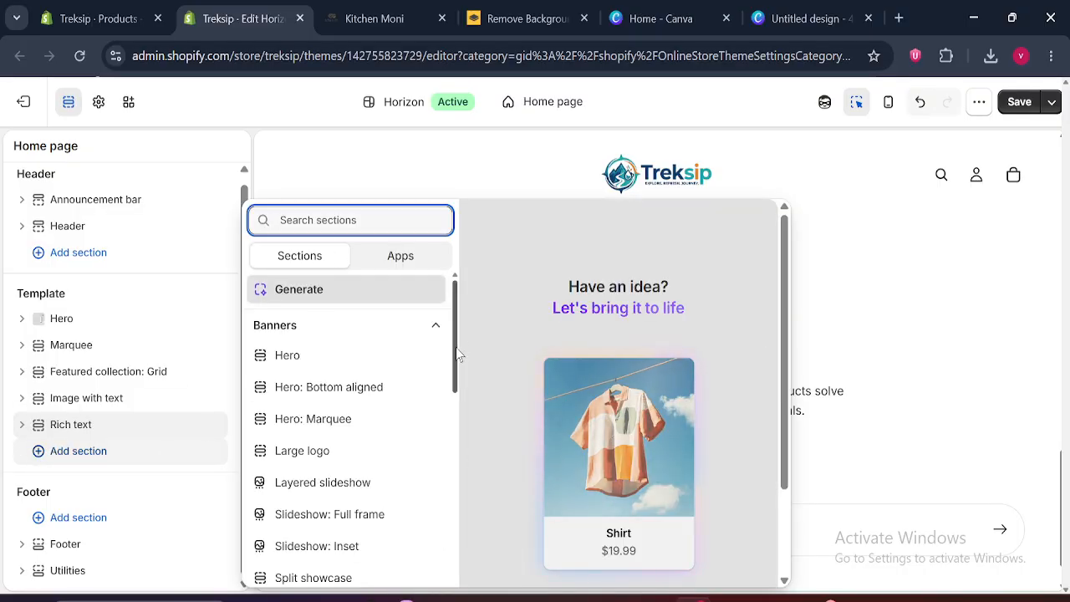
{"action": "left_click_drag", "start_coordinate": [455, 347], "coordinate": [456, 601]}
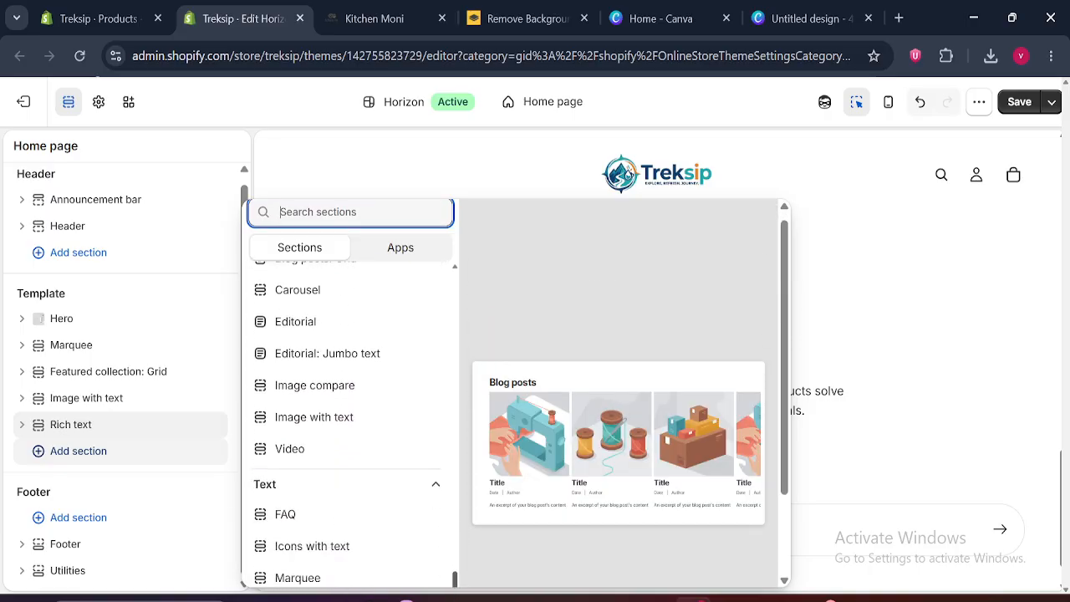
{"action": "scroll", "coordinate": [351, 435], "scroll_direction": "down", "scroll_amount": 1}
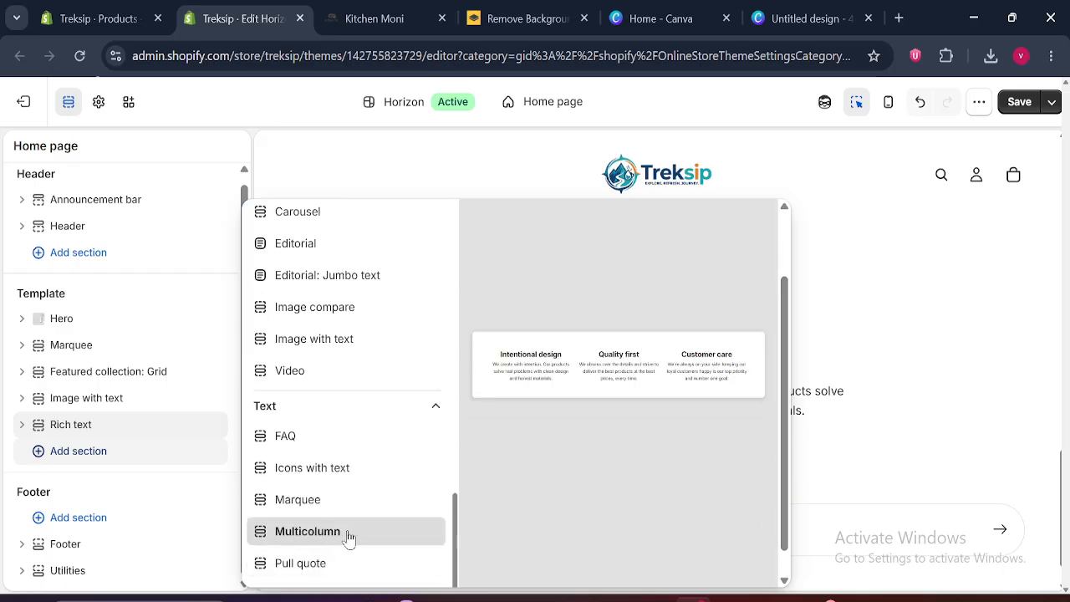
{"action": "left_click", "coordinate": [294, 539]}
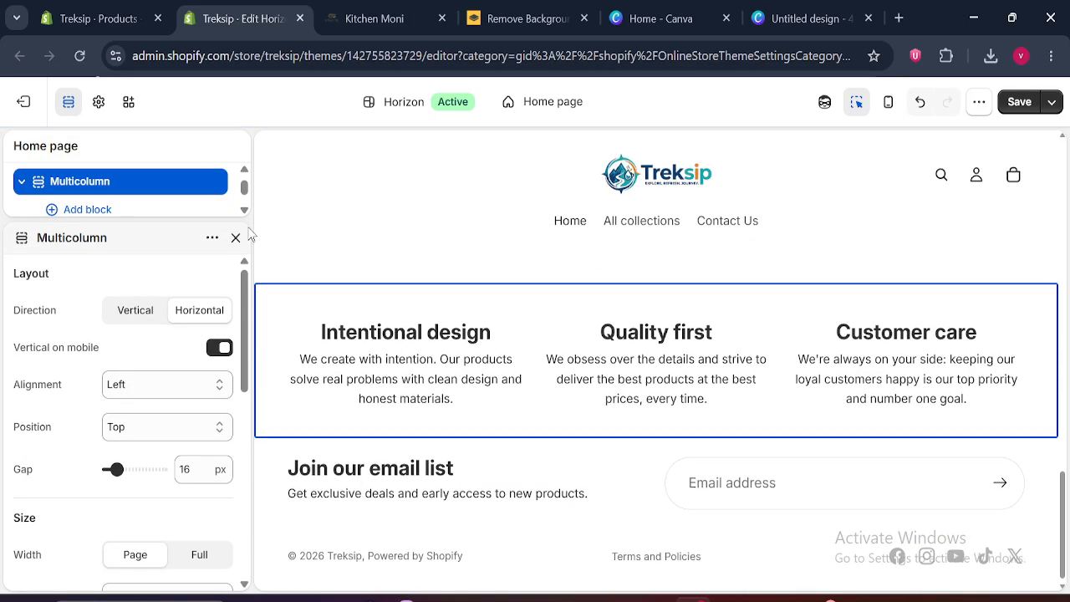
Close the Multicolumn settings, compare its columns with the Kitchen Moni cards and collapse the section
{"action": "left_click", "coordinate": [235, 238]}
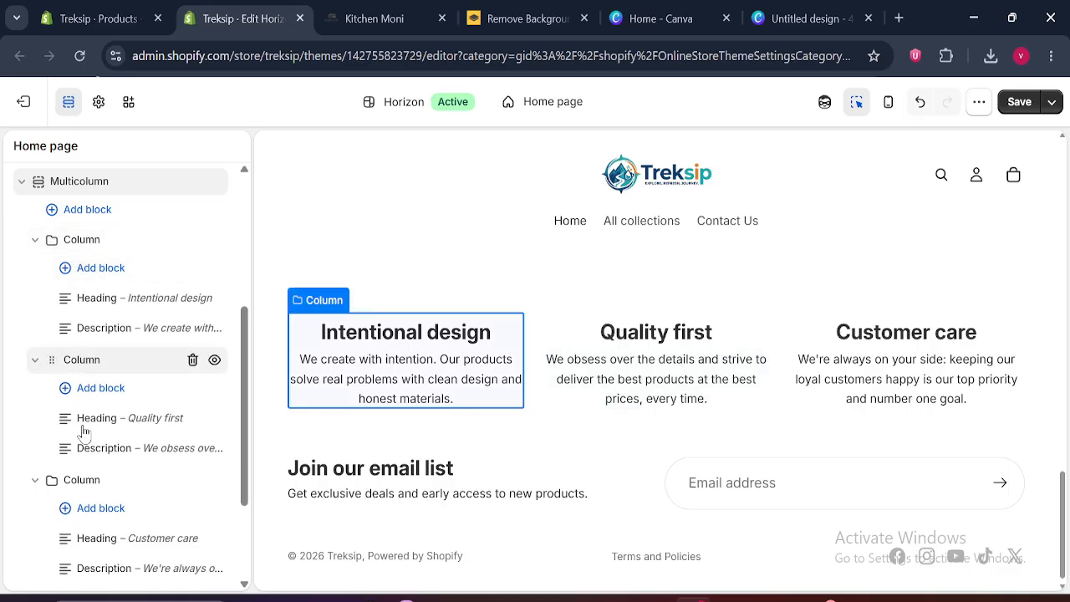
{"action": "scroll", "coordinate": [244, 438], "scroll_direction": "up", "scroll_amount": 2}
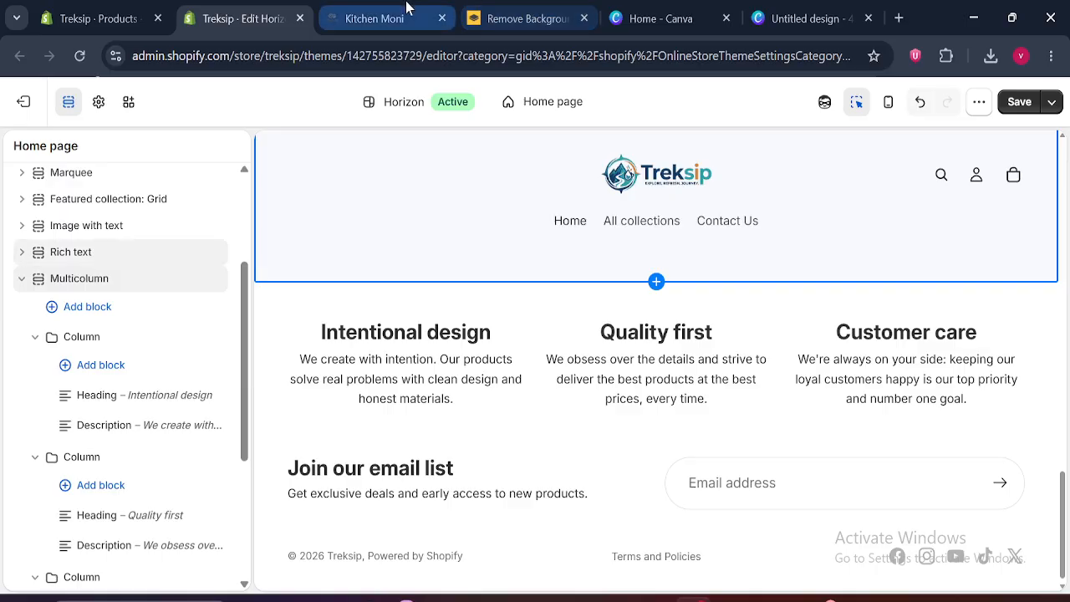
{"action": "left_click", "coordinate": [374, 19]}
{"action": "left_click", "coordinate": [253, 8]}
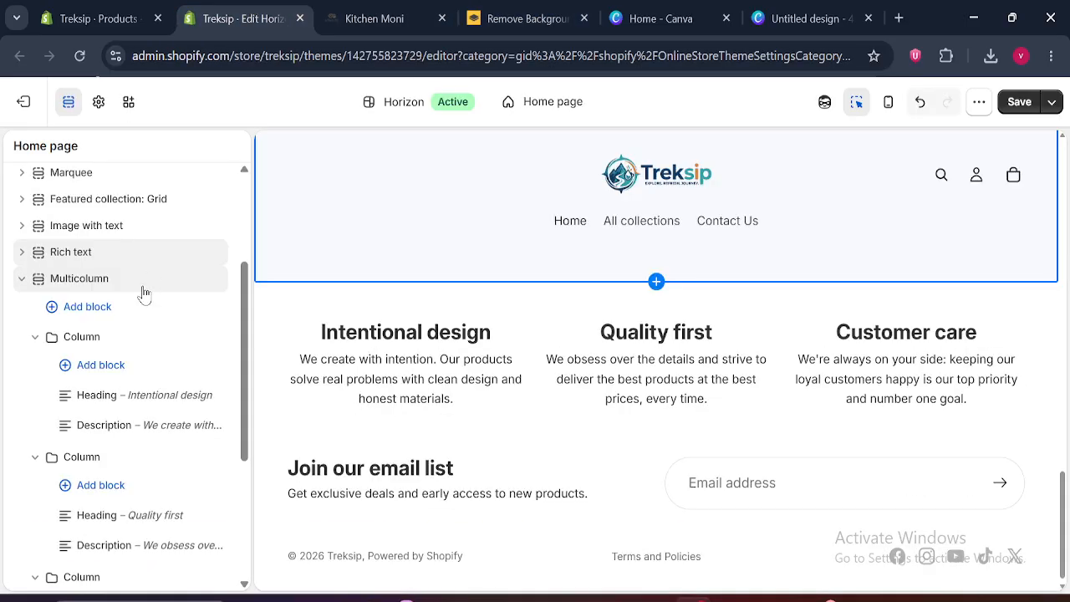
{"action": "left_click", "coordinate": [20, 280]}
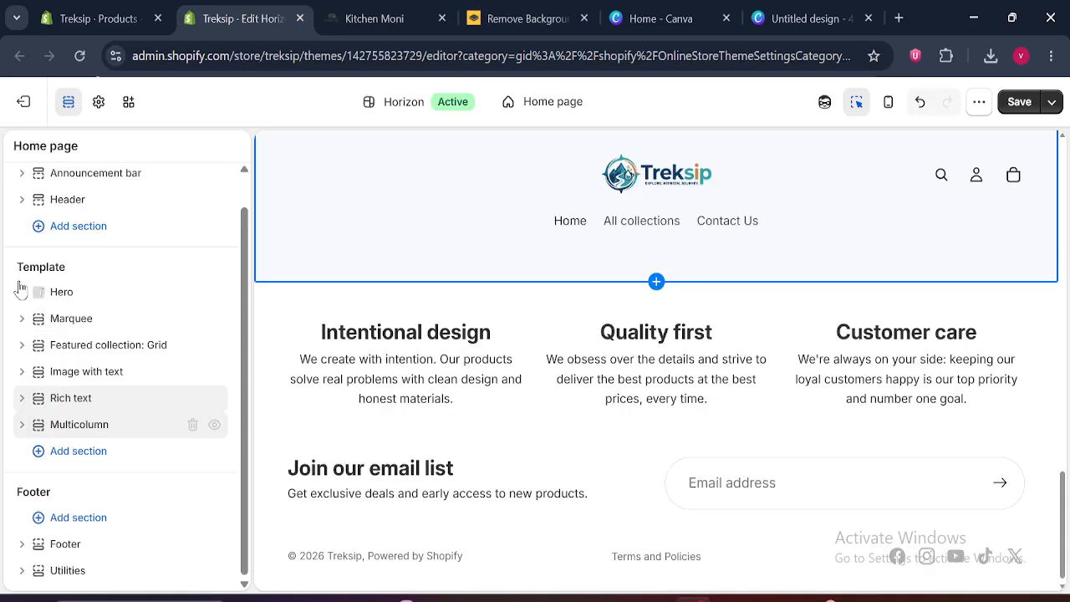
Review the Multicolumn section's layout settings and close them
{"action": "left_click", "coordinate": [77, 426]}
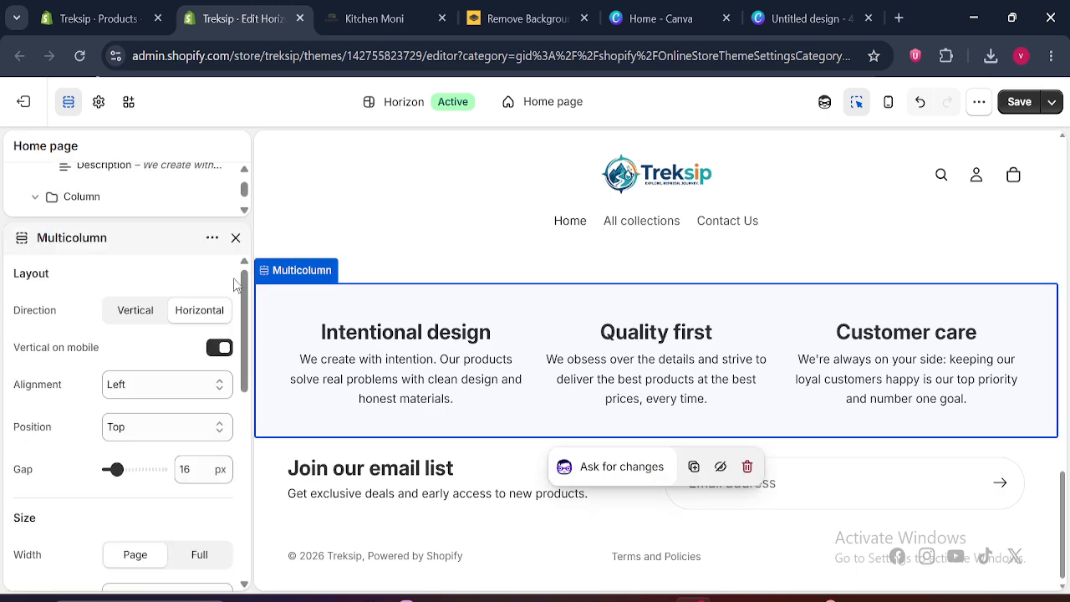
{"action": "mouse_move", "coordinate": [242, 309]}
{"action": "left_mouse_down"}
{"action": "mouse_move", "coordinate": [258, 504]}
{"action": "mouse_move", "coordinate": [235, 310]}
{"action": "left_mouse_up"}
{"action": "left_click", "coordinate": [235, 240]}
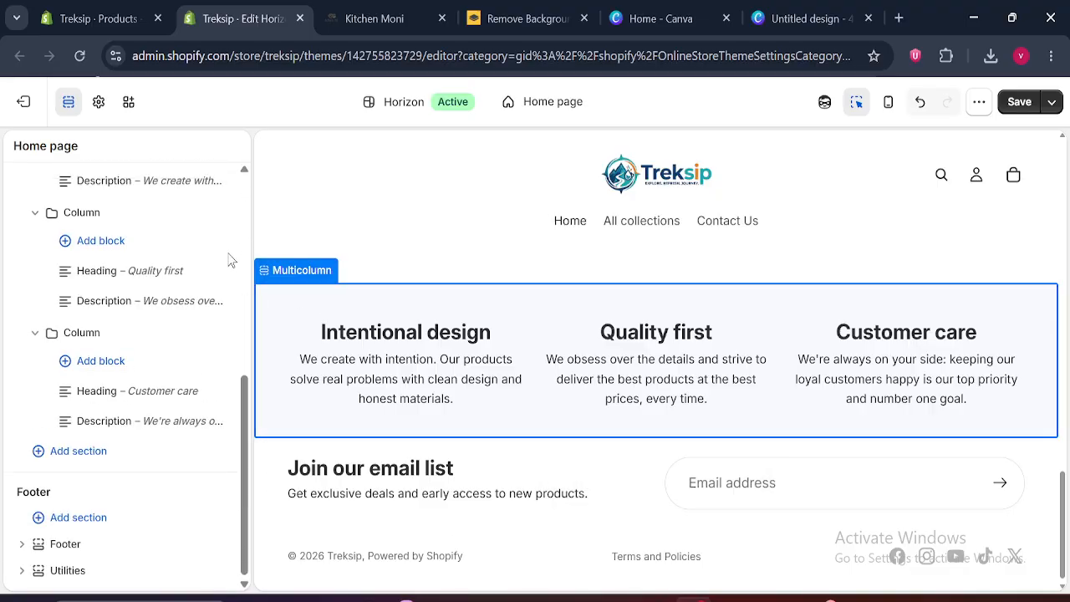
Collapse the three Column blocks inside the Multicolumn section
{"action": "left_click", "coordinate": [36, 334]}
{"action": "left_click", "coordinate": [37, 305]}
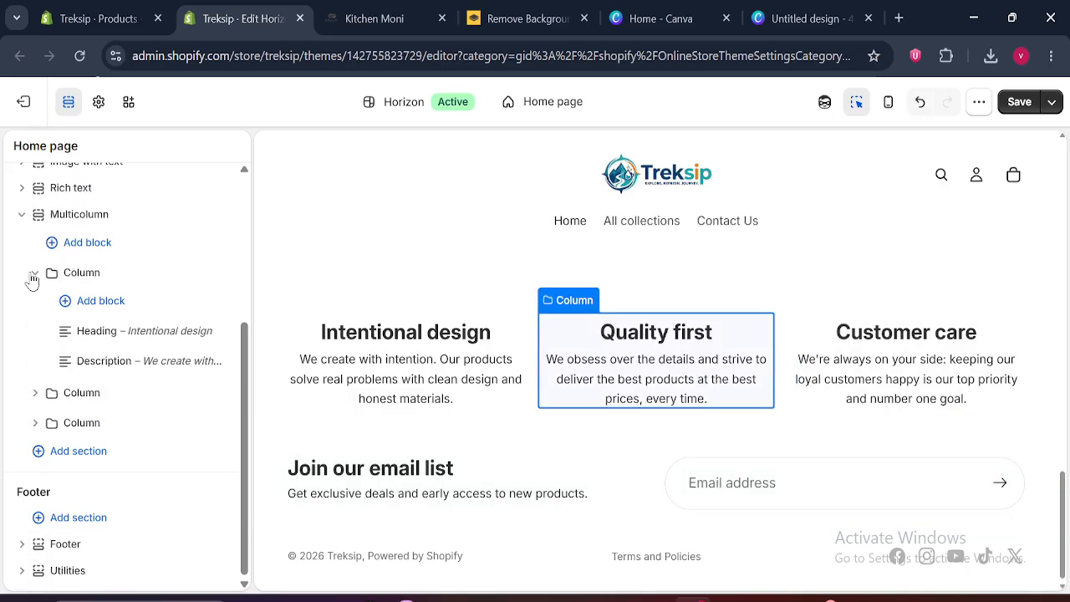
{"action": "left_click", "coordinate": [33, 275]}
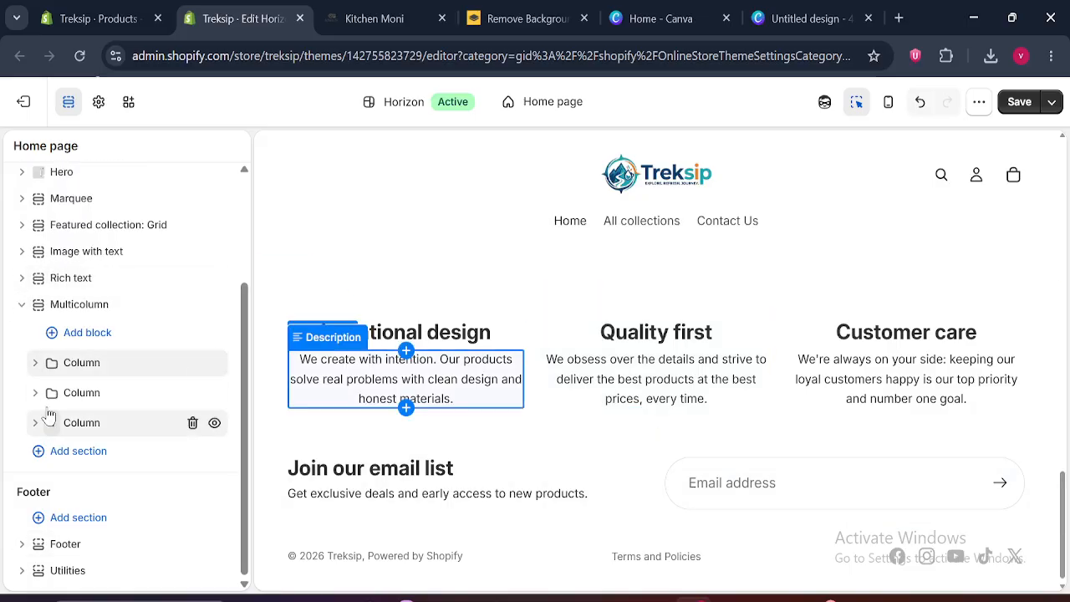
{"action": "left_click", "coordinate": [75, 333]}
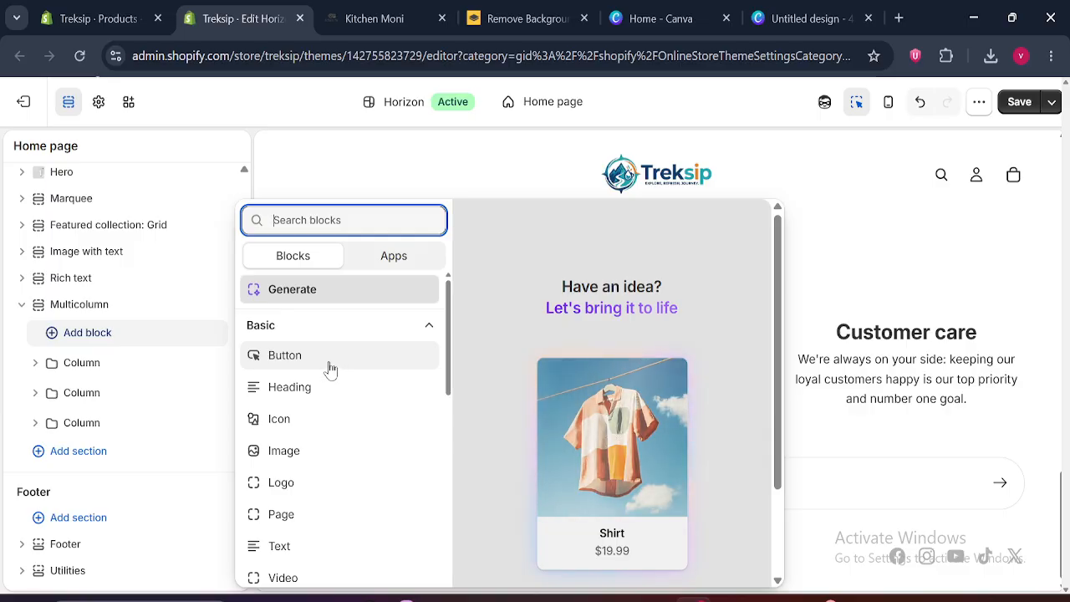
{"action": "left_click_drag", "start_coordinate": [452, 335], "coordinate": [454, 415]}
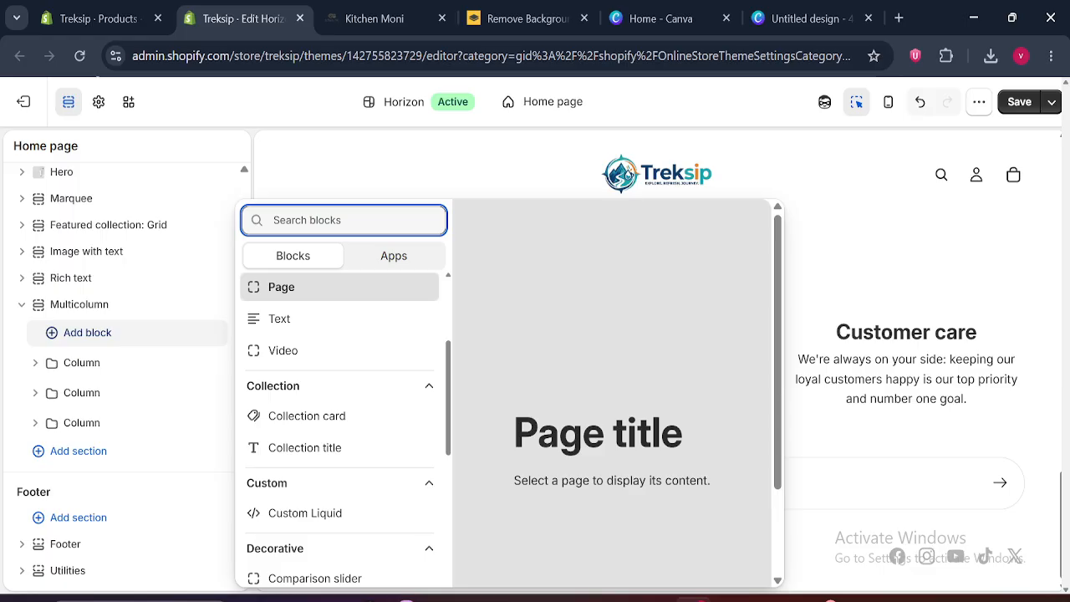
{"action": "type", "text": "col"}
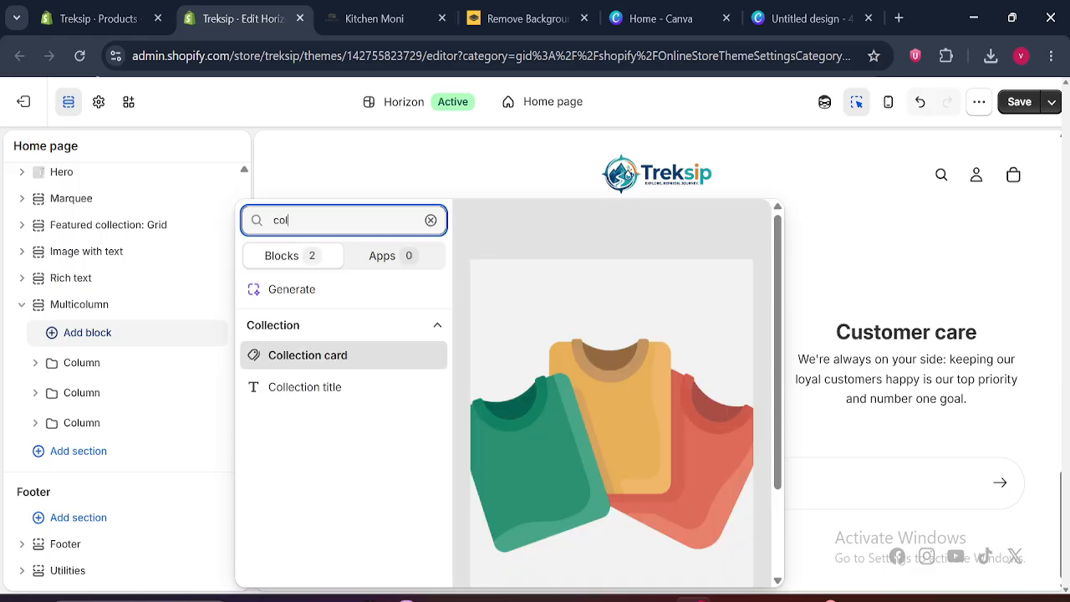
{"action": "key", "text": "BackSpace"}
{"action": "key", "text": "BackSpace"}
{"action": "key", "text": "BackSpace"}
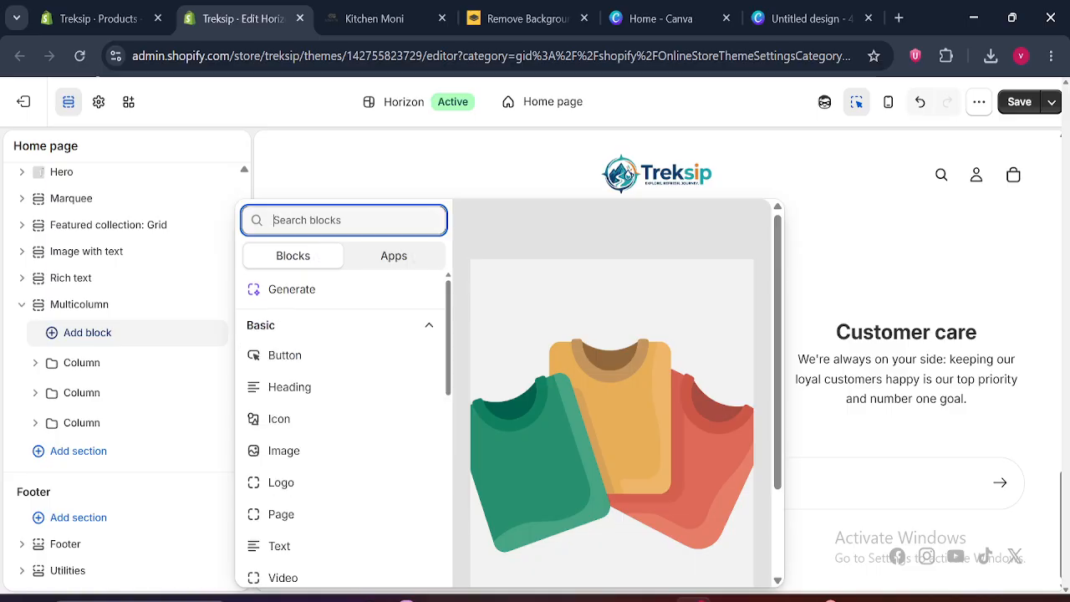
{"action": "left_click", "coordinate": [3, 379]}
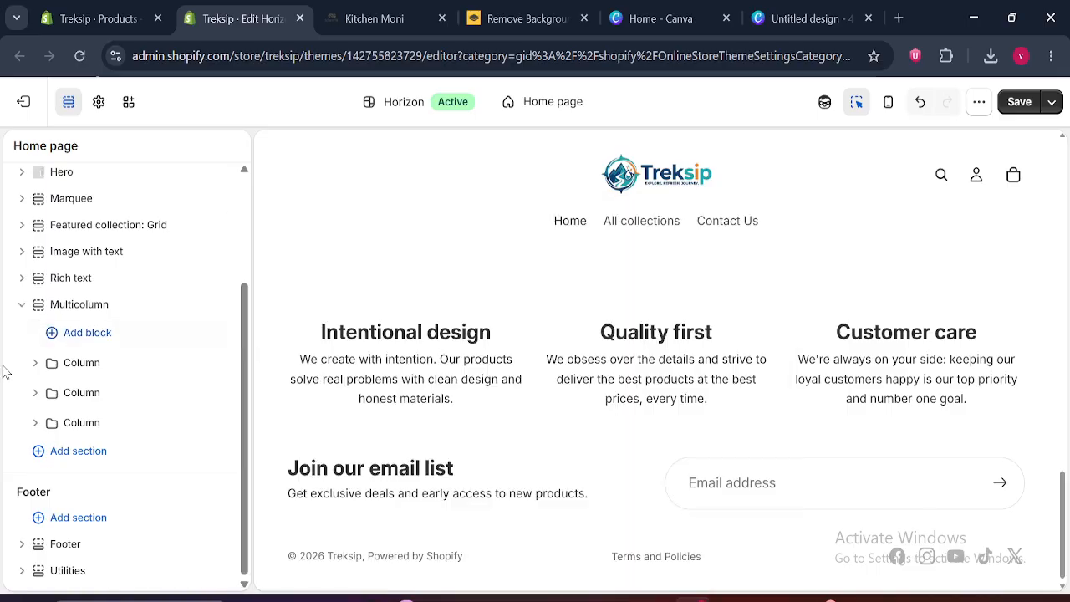
Duplicate the first Column block, Intentional design, in the Multicolumn section and close the copy's settings
{"action": "left_click", "coordinate": [89, 370]}
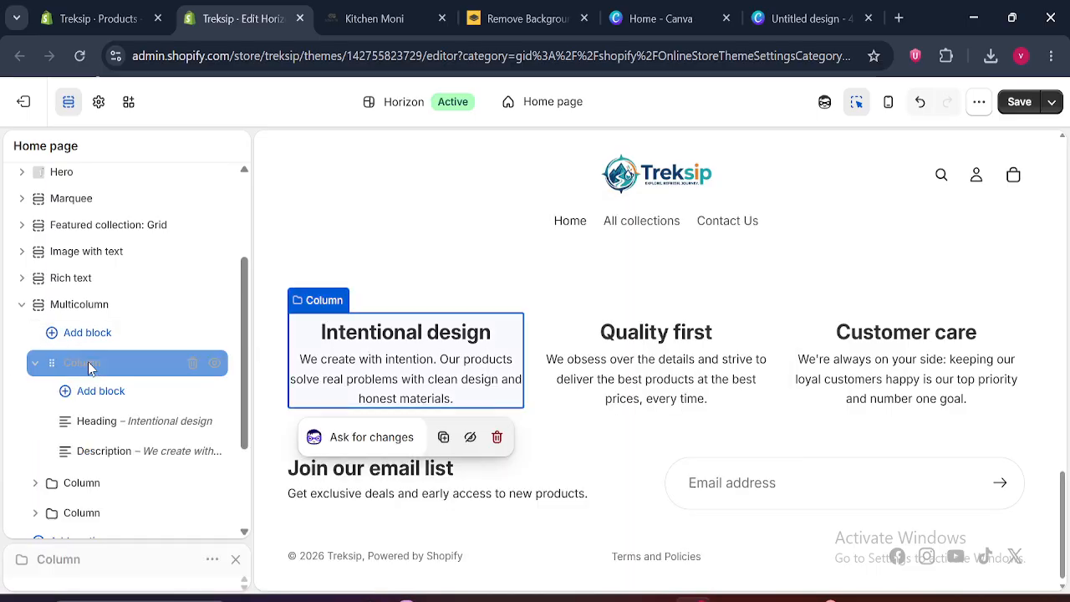
{"action": "left_click", "coordinate": [211, 239]}
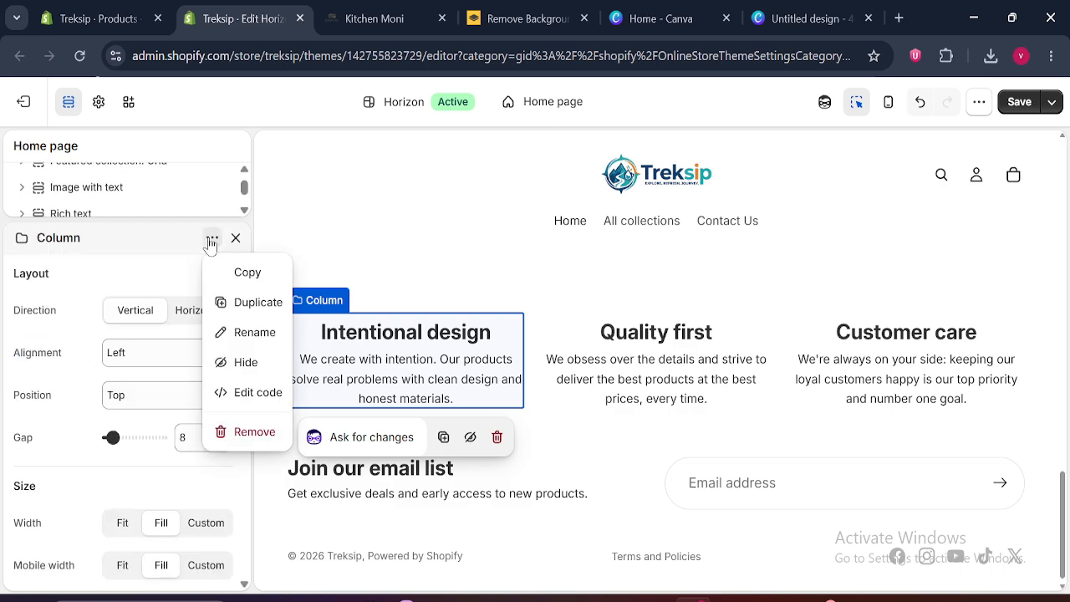
{"action": "left_click", "coordinate": [239, 308]}
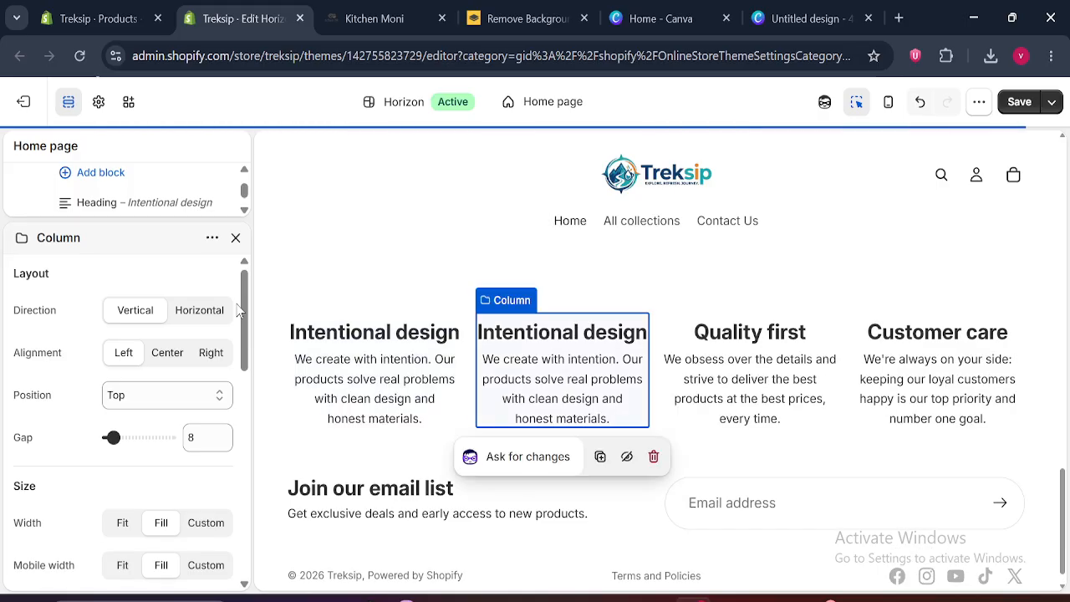
{"action": "left_click", "coordinate": [236, 238]}
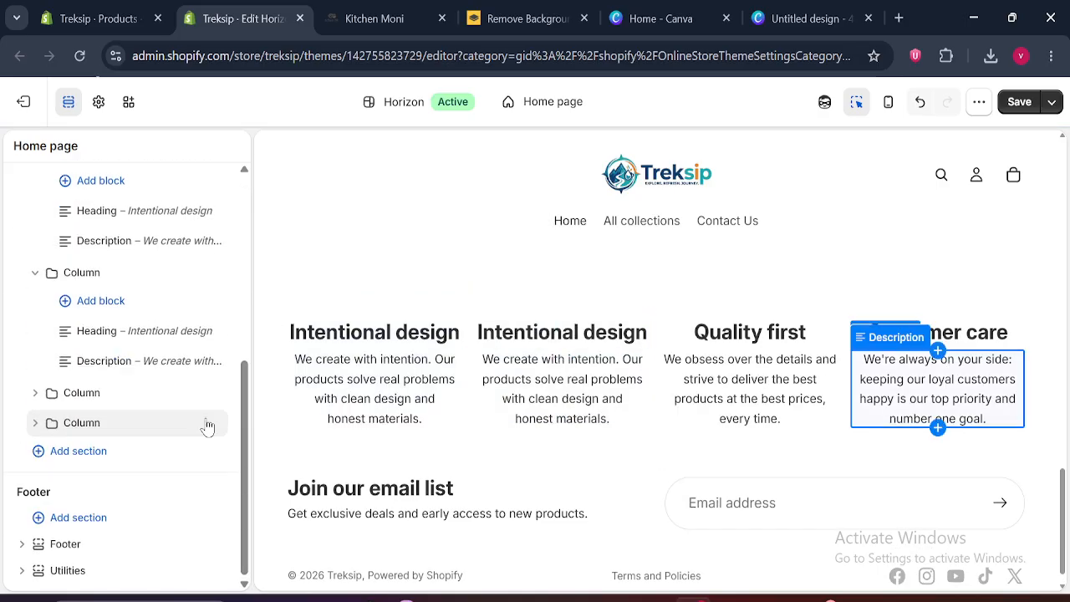
Collapse the original Intentional design column and its duplicate in the Multicolumn section
{"action": "scroll", "coordinate": [244, 360], "scroll_direction": "up", "scroll_amount": 1}
{"action": "left_click_drag", "start_coordinate": [244, 359], "coordinate": [247, 317]}
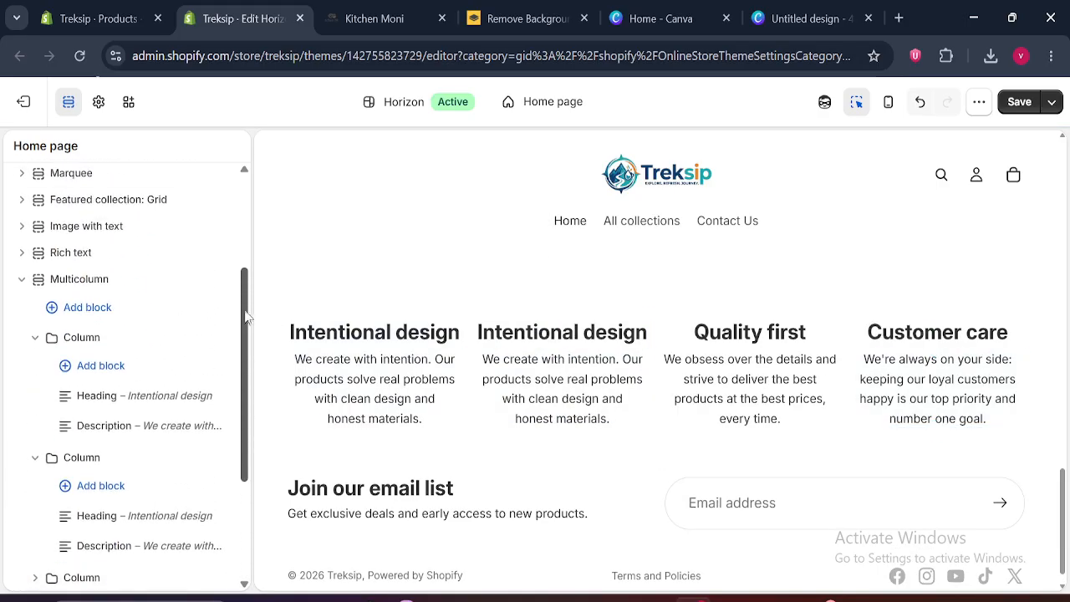
{"action": "left_click", "coordinate": [35, 338]}
{"action": "left_click", "coordinate": [35, 367]}
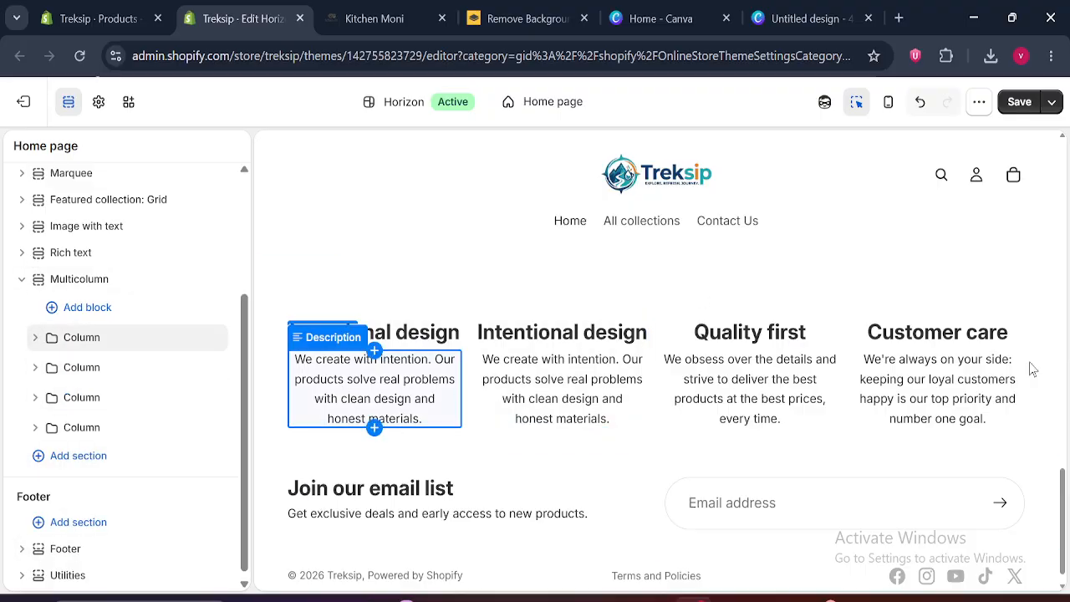
Switch to the Kitchen Moni page to examine the Trendy Designs card's text, and return to the theme editor
{"action": "left_click", "coordinate": [374, 19]}
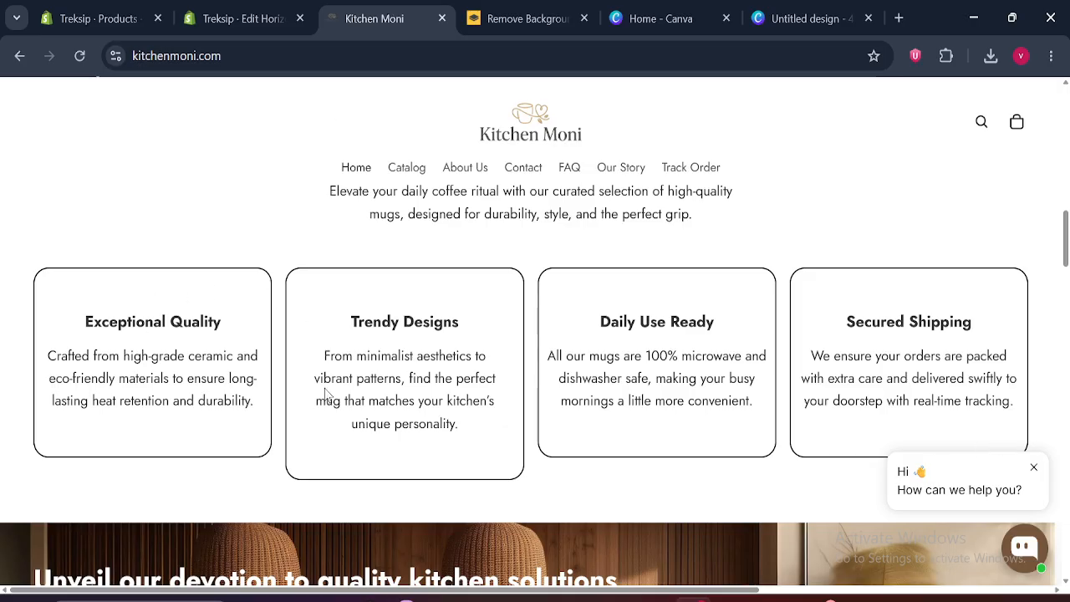
{"action": "left_click_drag", "start_coordinate": [325, 355], "coordinate": [470, 424]}
{"action": "left_click", "coordinate": [251, 19]}
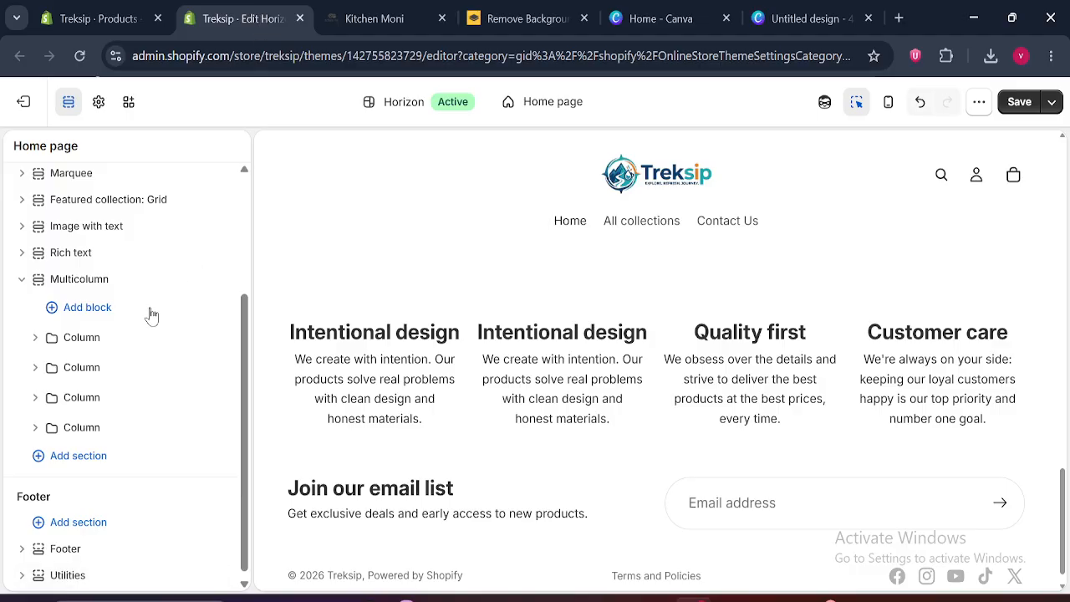
Set the first Multicolumn column's borders to Solid, compare it with the neighbouring column and close the settings
{"action": "left_click", "coordinate": [84, 340]}
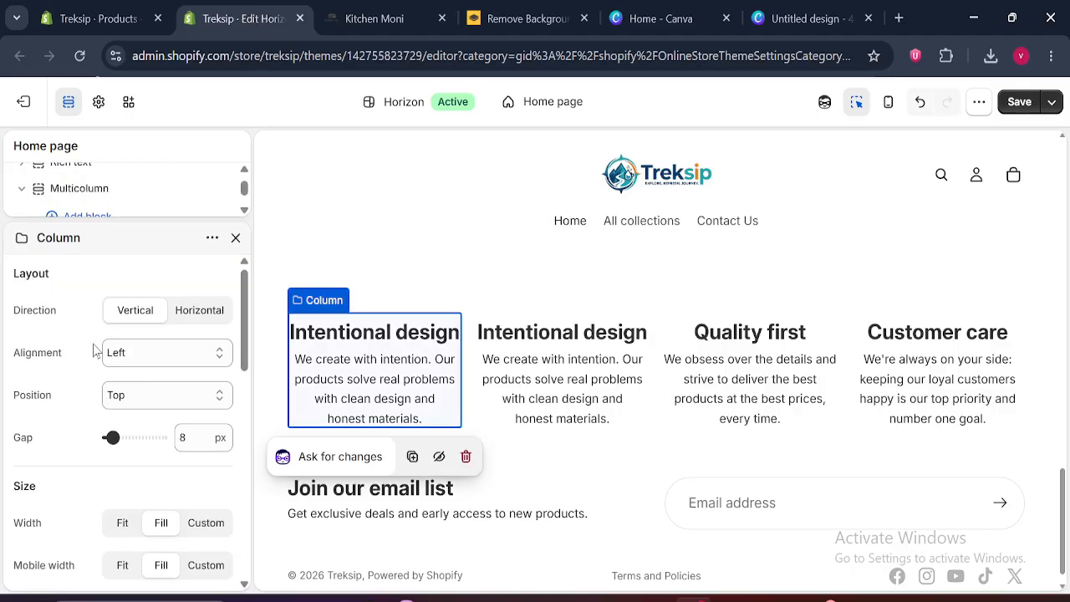
{"action": "left_click_drag", "start_coordinate": [247, 316], "coordinate": [252, 402]}
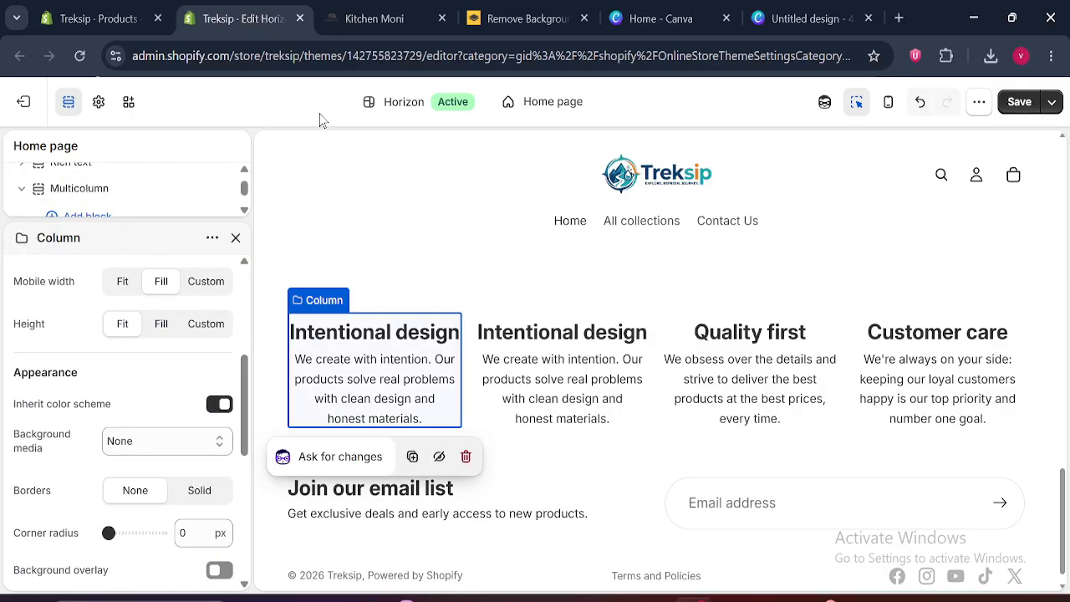
{"action": "key", "text": "ctrl+Tab"}
{"action": "key", "text": "ctrl+shift+Tab"}
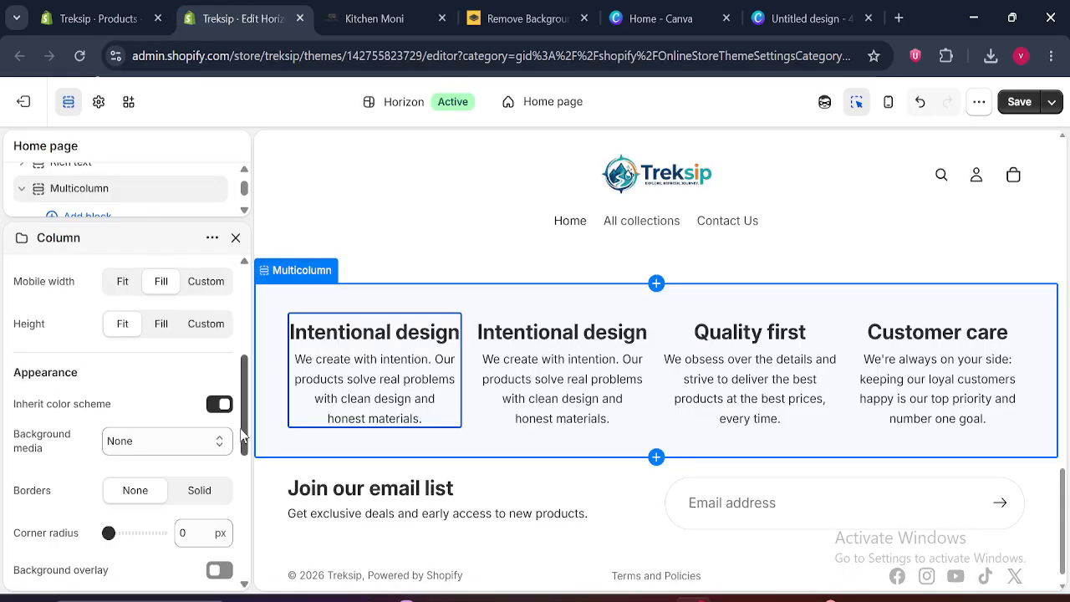
{"action": "mouse_move", "coordinate": [242, 435]}
{"action": "left_mouse_down"}
{"action": "mouse_move", "coordinate": [261, 546]}
{"action": "mouse_move", "coordinate": [259, 435]}
{"action": "left_mouse_up"}
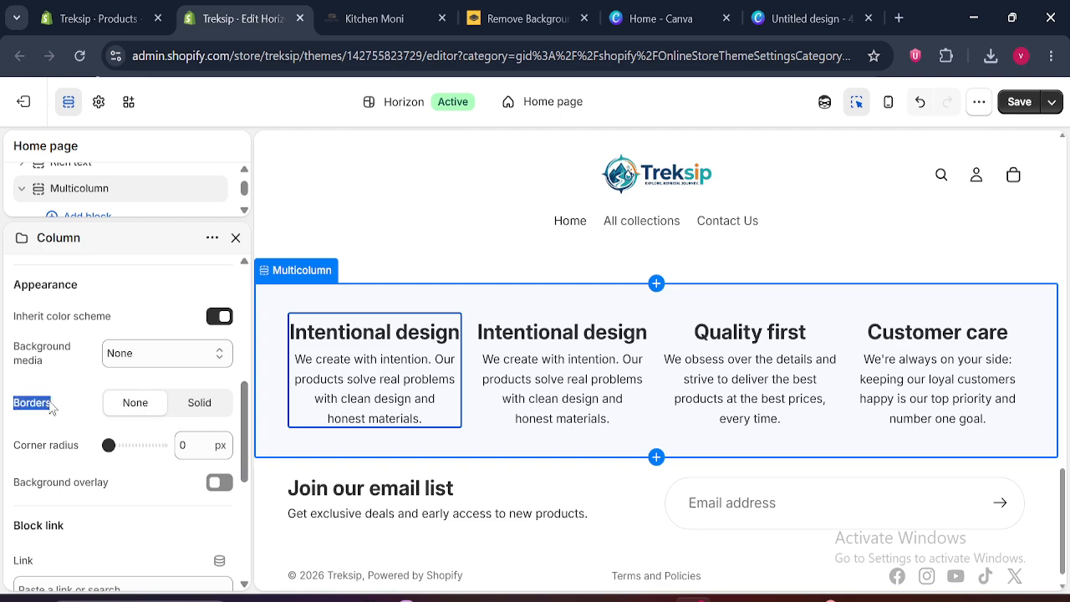
{"action": "left_click", "coordinate": [191, 404]}
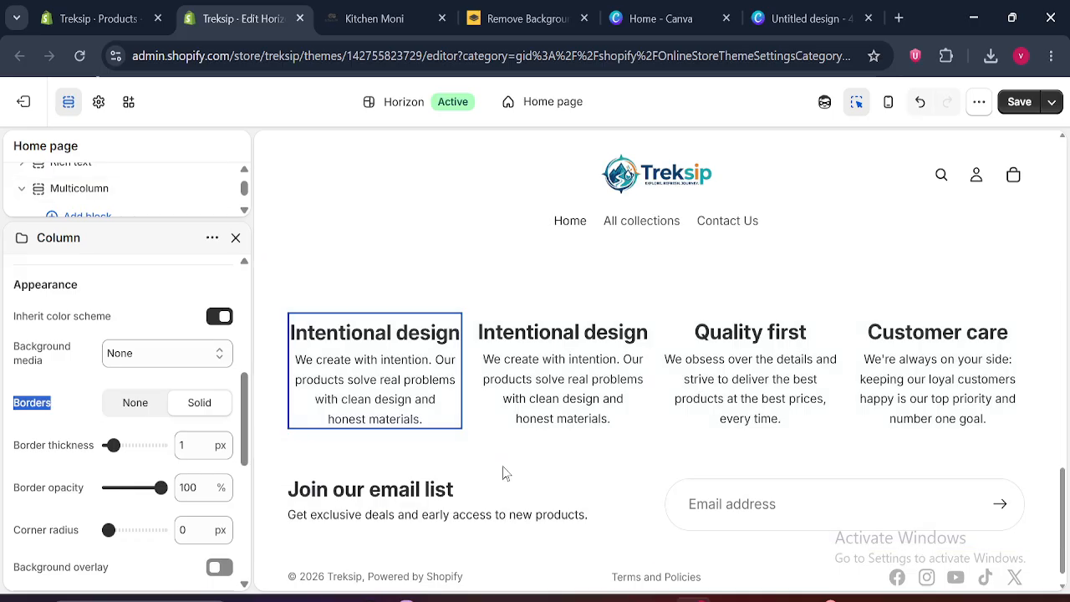
{"action": "left_click", "coordinate": [603, 373]}
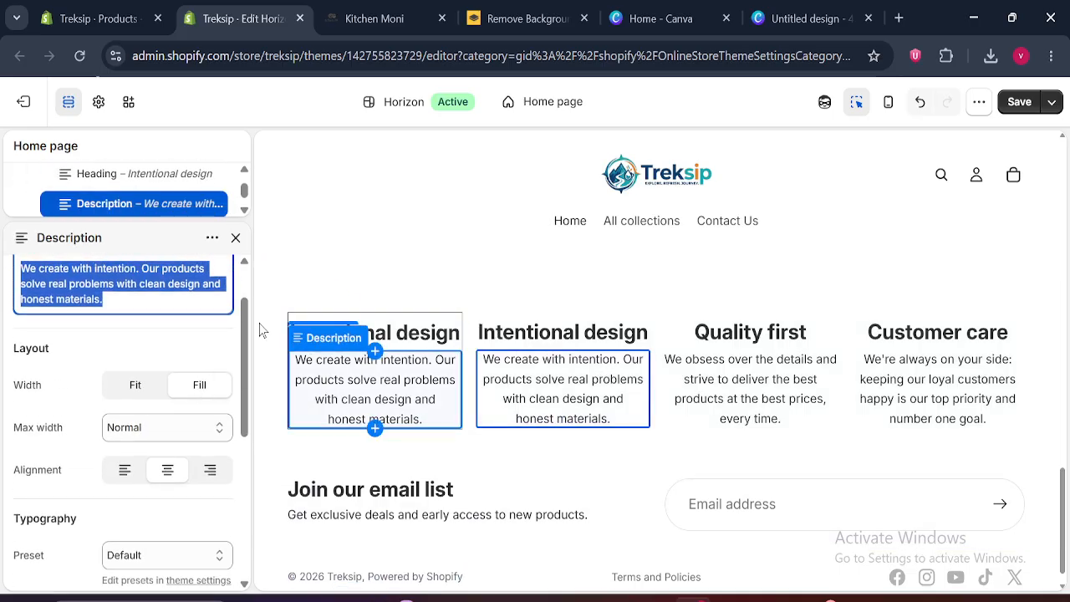
{"action": "left_click", "coordinate": [236, 237]}
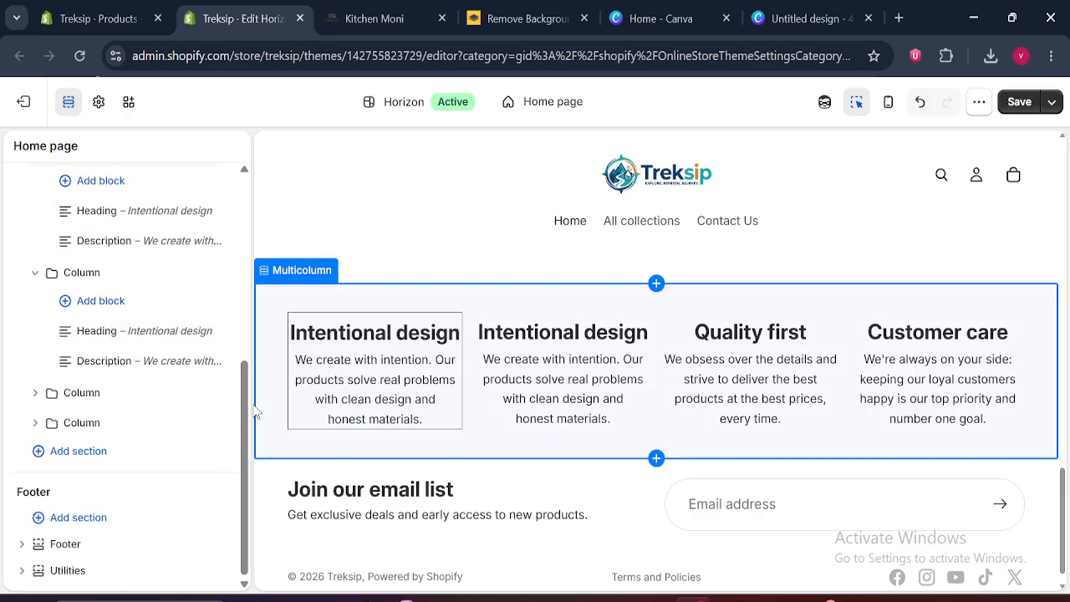
Set the first column's border thickness to 2 px and compare it with the neighbouring column in the preview
{"action": "scroll", "coordinate": [154, 334], "scroll_direction": "up", "scroll_amount": 5}
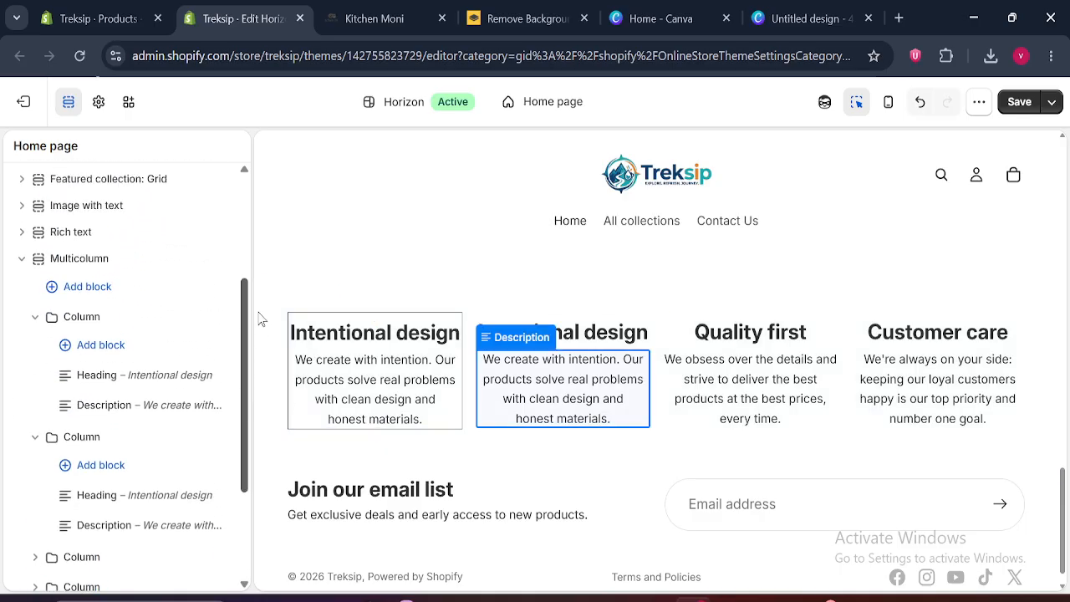
{"action": "left_click", "coordinate": [99, 334]}
{"action": "left_click_drag", "start_coordinate": [250, 327], "coordinate": [264, 441]}
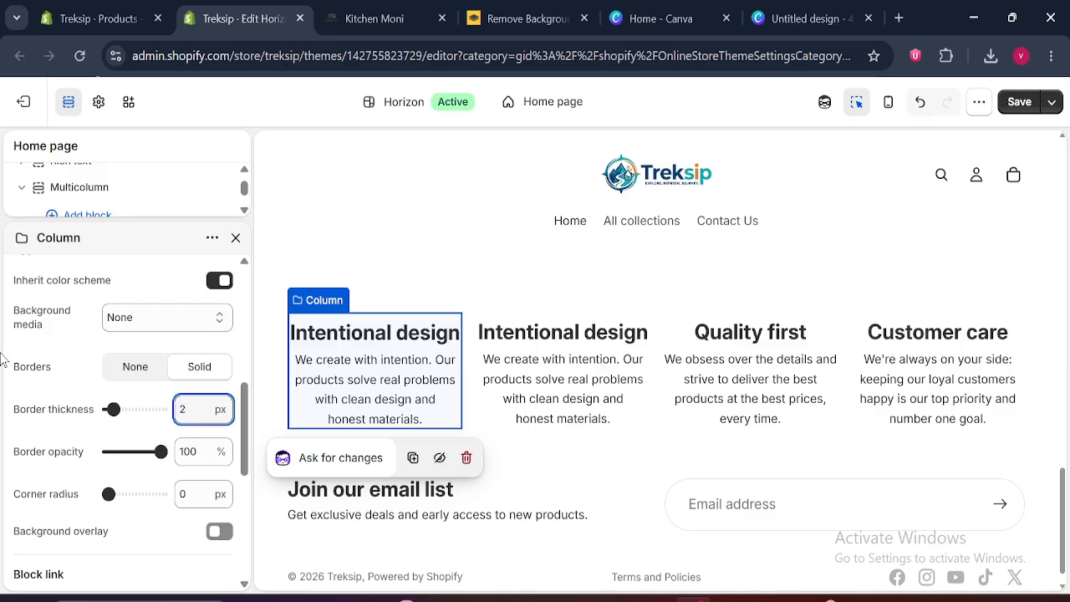
{"action": "left_click", "coordinate": [618, 389]}
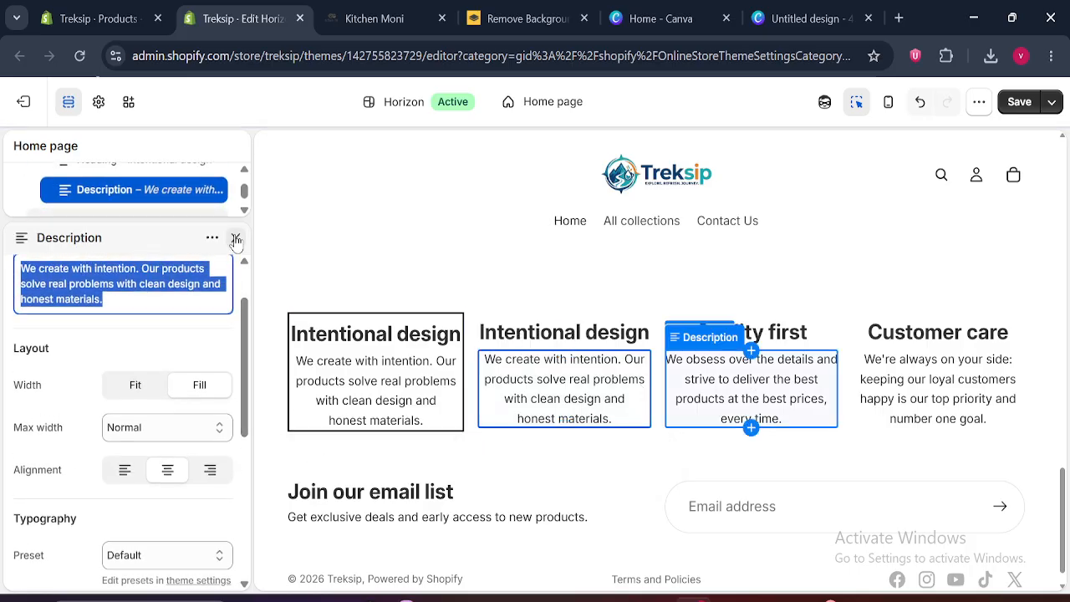
{"action": "left_click", "coordinate": [237, 240]}
{"action": "scroll", "coordinate": [133, 359], "scroll_direction": "up", "scroll_amount": 5}
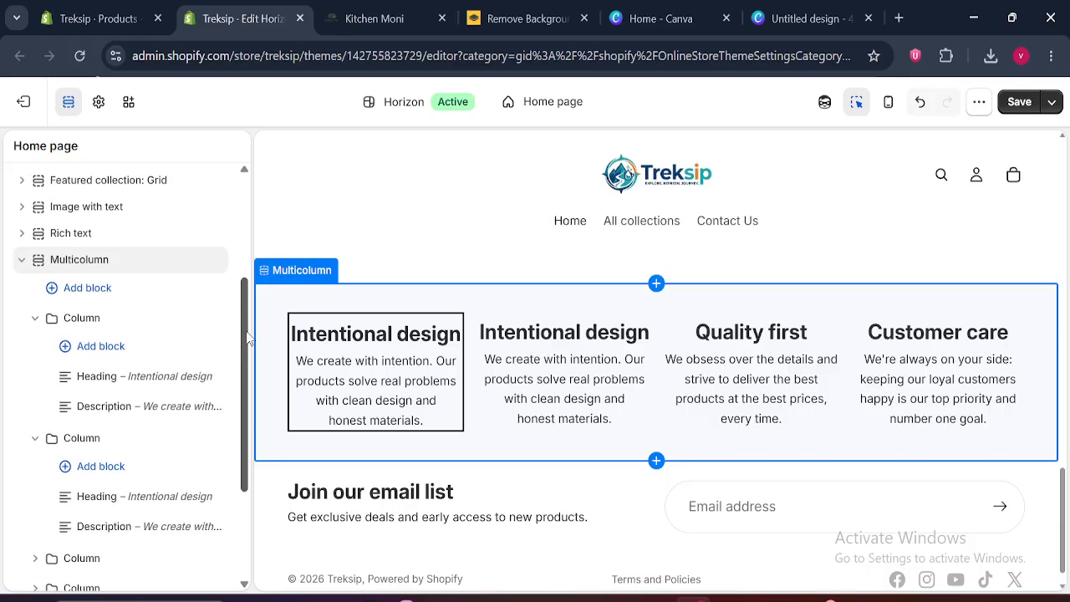
Set the first column's border thickness to 1 px and its border opacity to 80%
{"action": "left_click", "coordinate": [139, 328]}
{"action": "left_click_drag", "start_coordinate": [242, 314], "coordinate": [249, 436]}
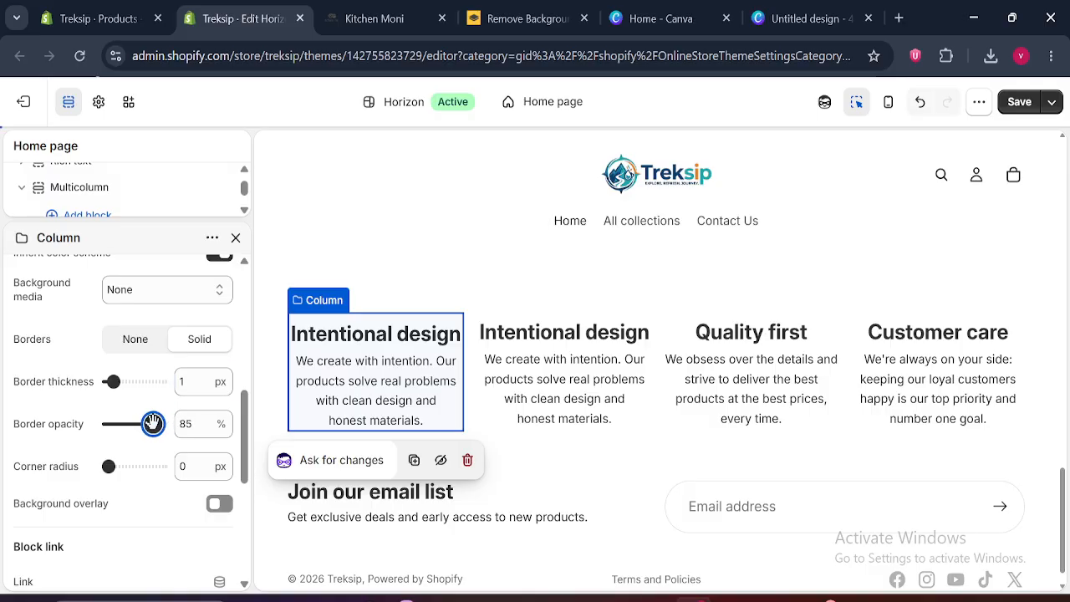
{"action": "left_click_drag", "start_coordinate": [150, 423], "coordinate": [149, 424]}
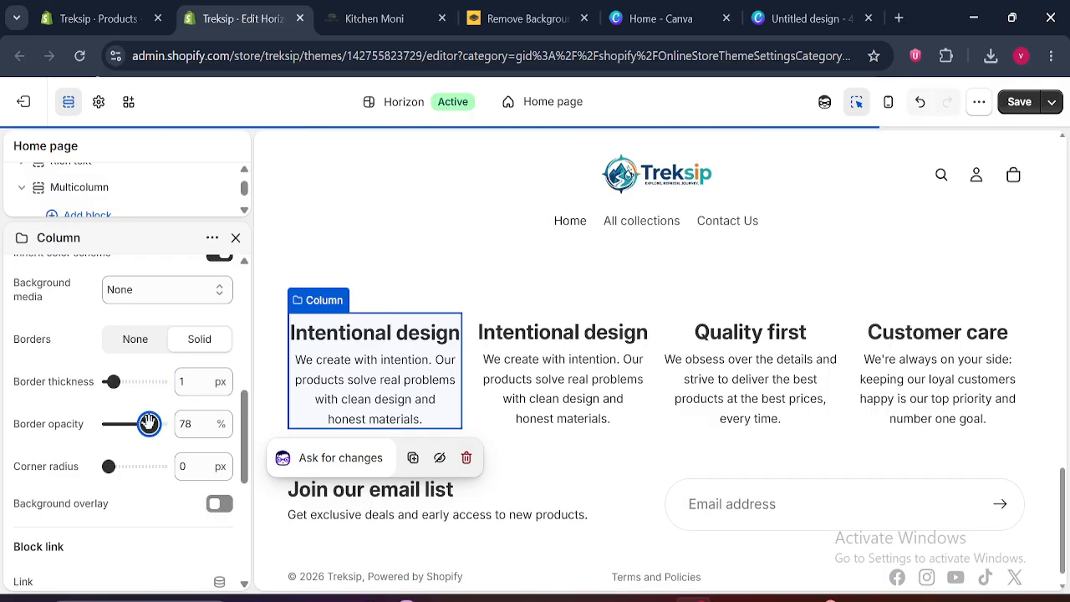
{"action": "double_click", "coordinate": [183, 424]}
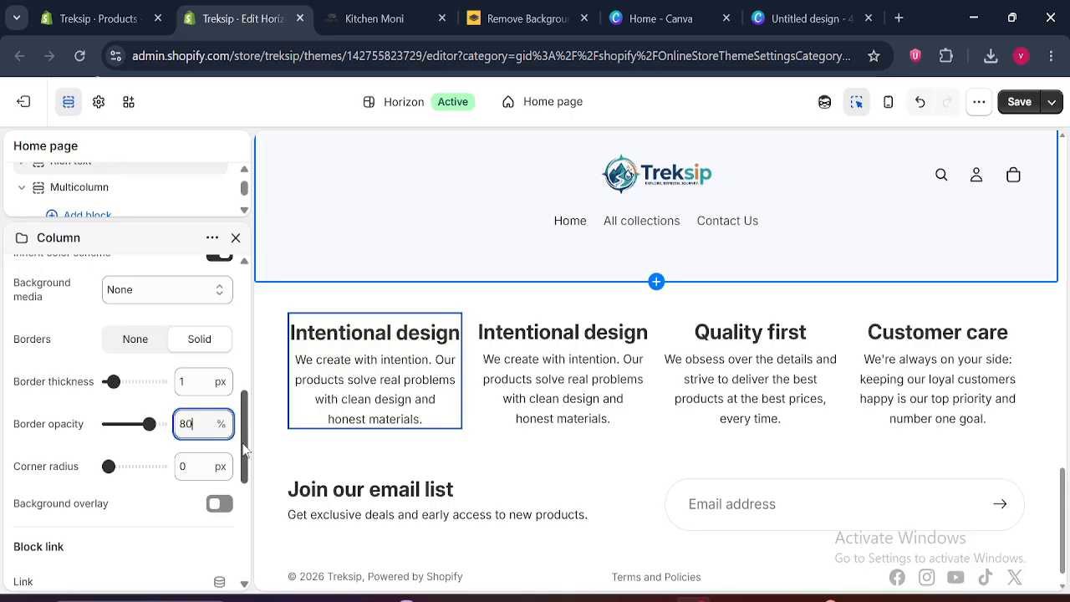
Set the first column's top, bottom, left and right padding to 30 px and close its settings
{"action": "scroll", "coordinate": [244, 451], "scroll_direction": "down", "scroll_amount": 5}
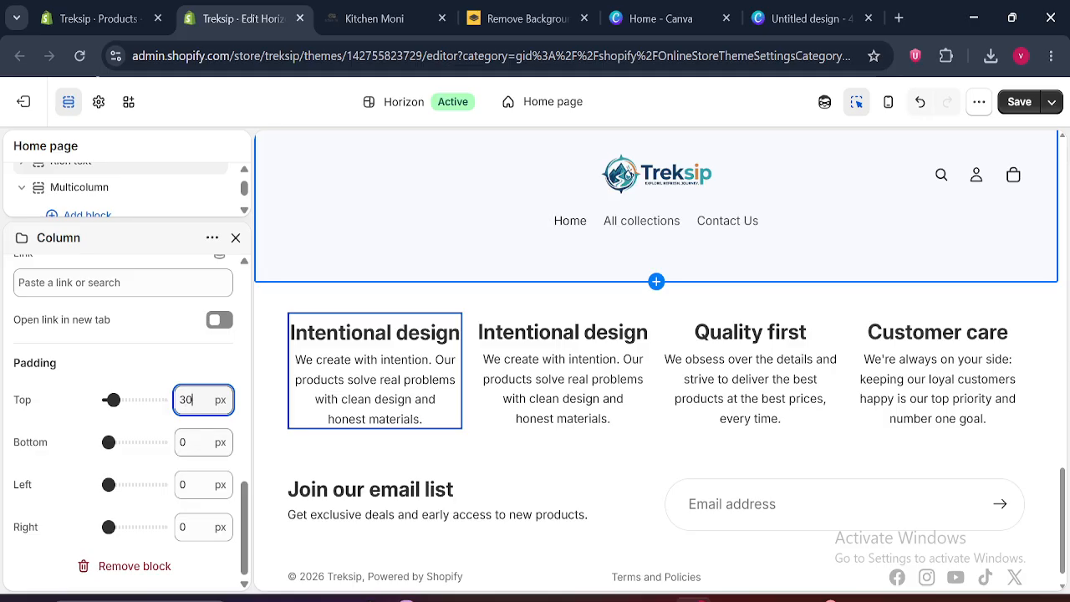
{"action": "type", "text": "30"}
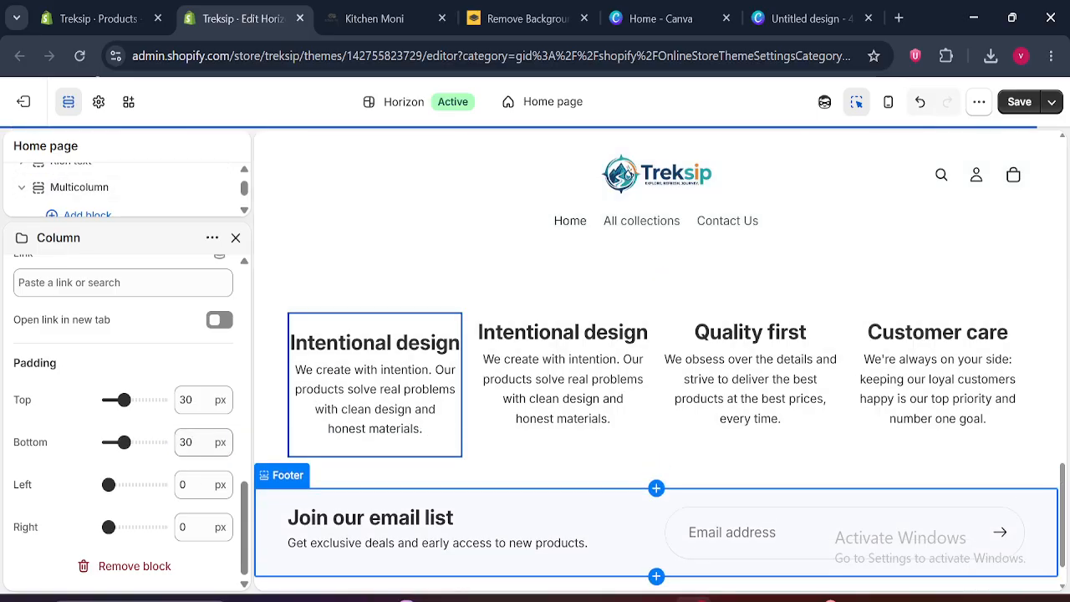
{"action": "left_click", "coordinate": [197, 484]}
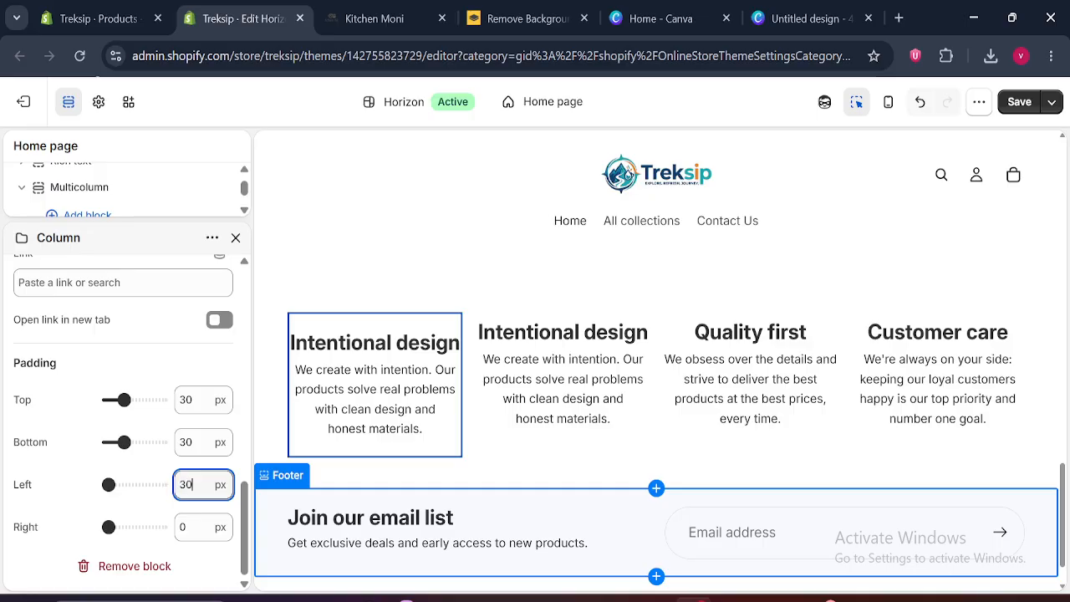
{"action": "type", "text": "3"}
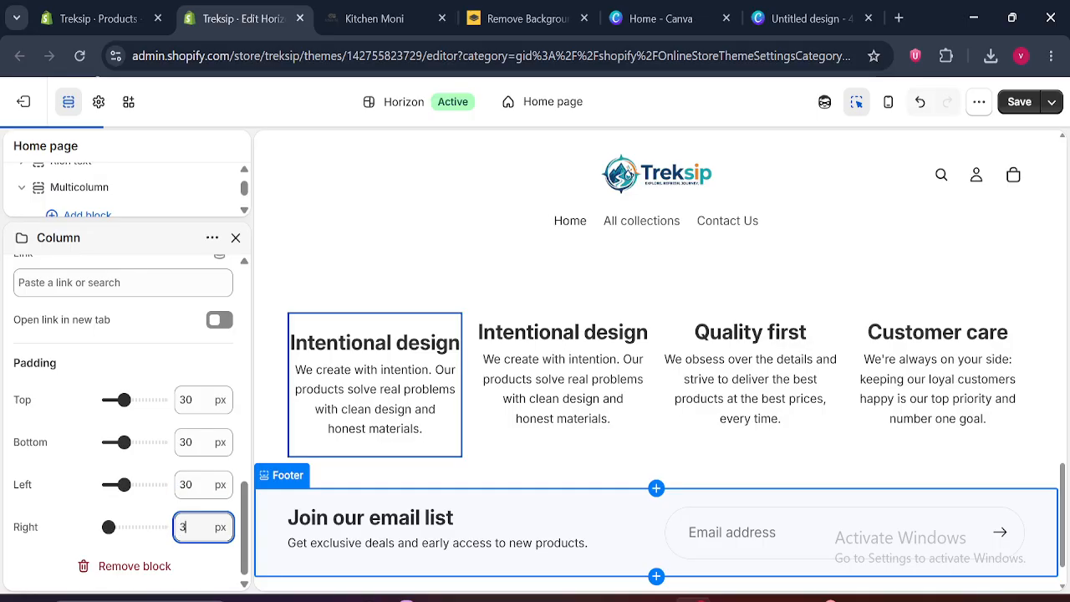
{"action": "type", "text": "0"}
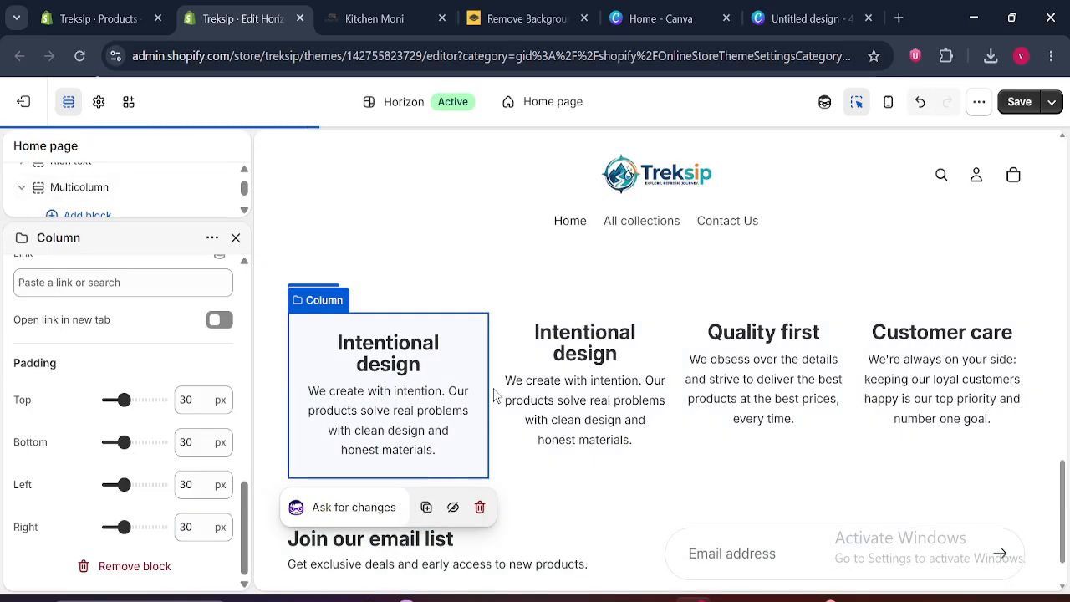
{"action": "left_click_drag", "start_coordinate": [248, 509], "coordinate": [255, 293]}
{"action": "left_click", "coordinate": [236, 238]}
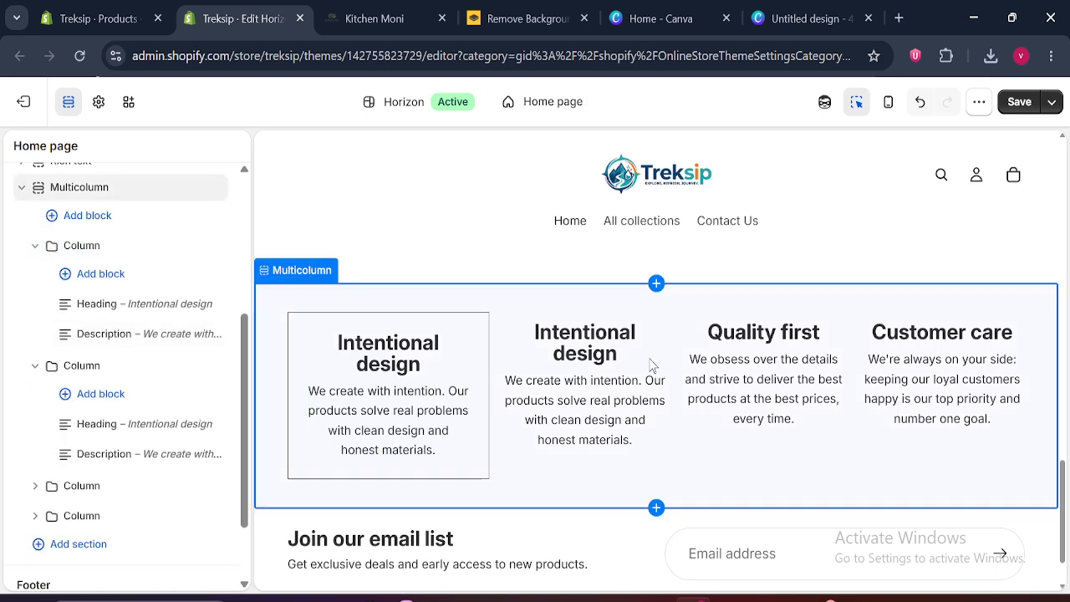
Open the second column's heading settings and compare the columns with the bordered feature cards on the Kitchen Moni page
{"action": "left_click", "coordinate": [623, 355]}
{"action": "left_click", "coordinate": [430, 10]}
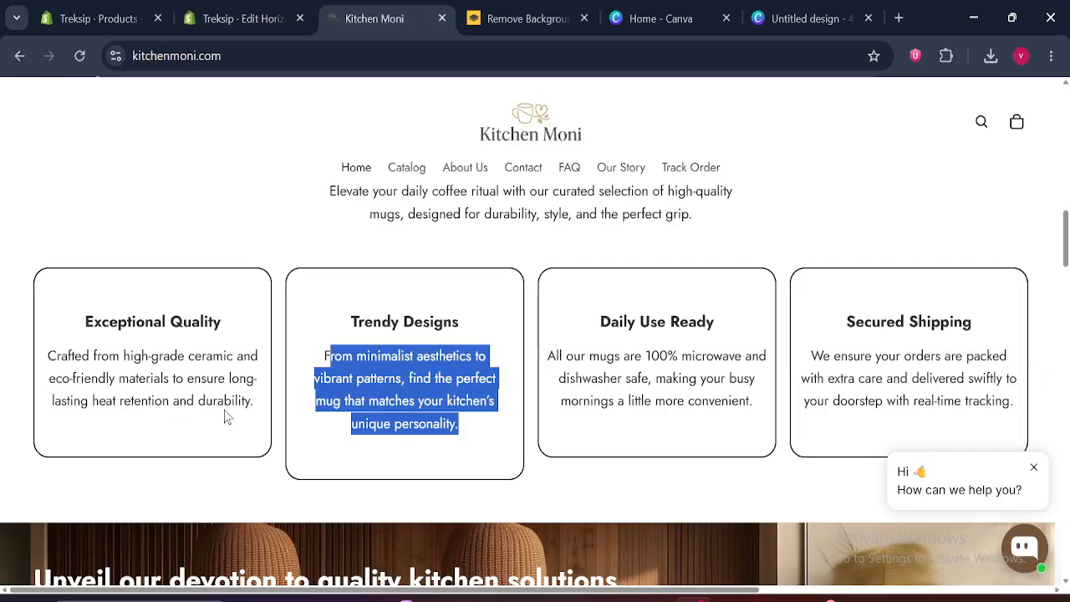
{"action": "left_click", "coordinate": [224, 12]}
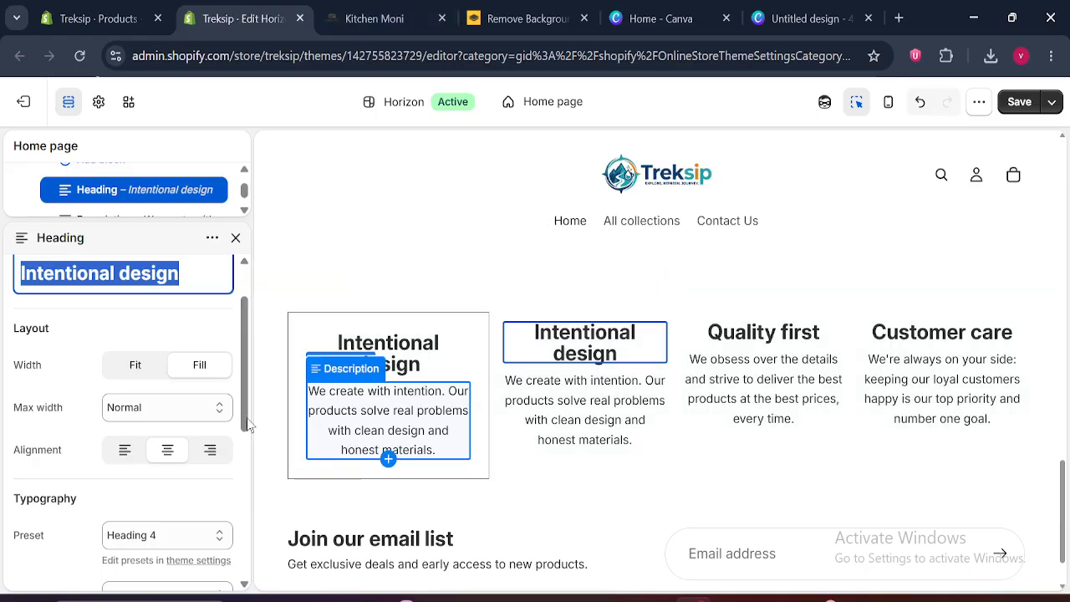
Close the heading settings and delete the three unstyled columns after the bordered first column in the Multicolumn section
{"action": "scroll", "coordinate": [249, 373], "scroll_direction": "up", "scroll_amount": 2}
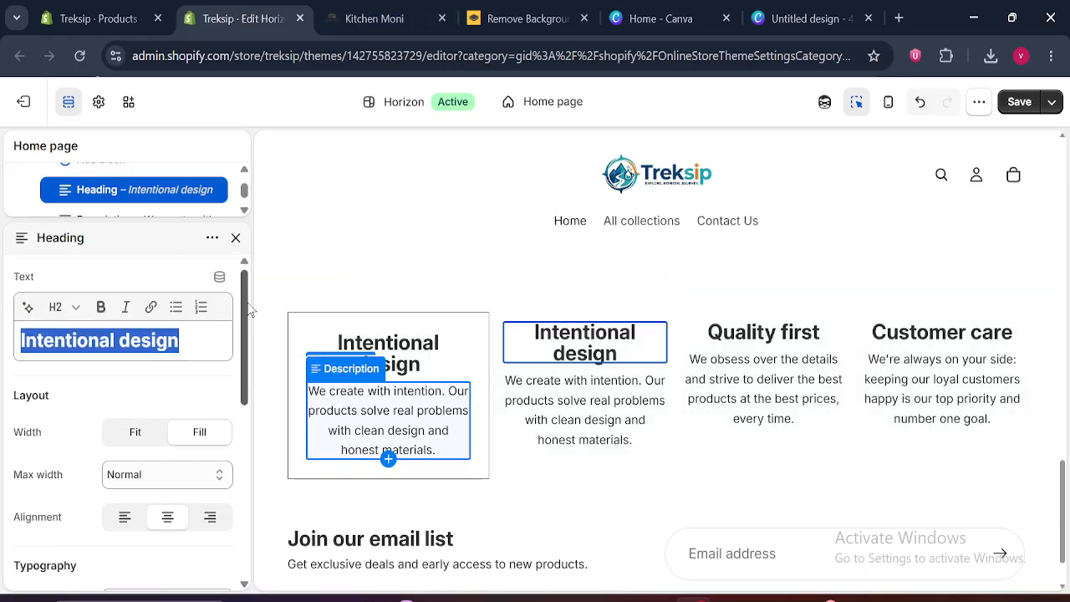
{"action": "left_click", "coordinate": [236, 238]}
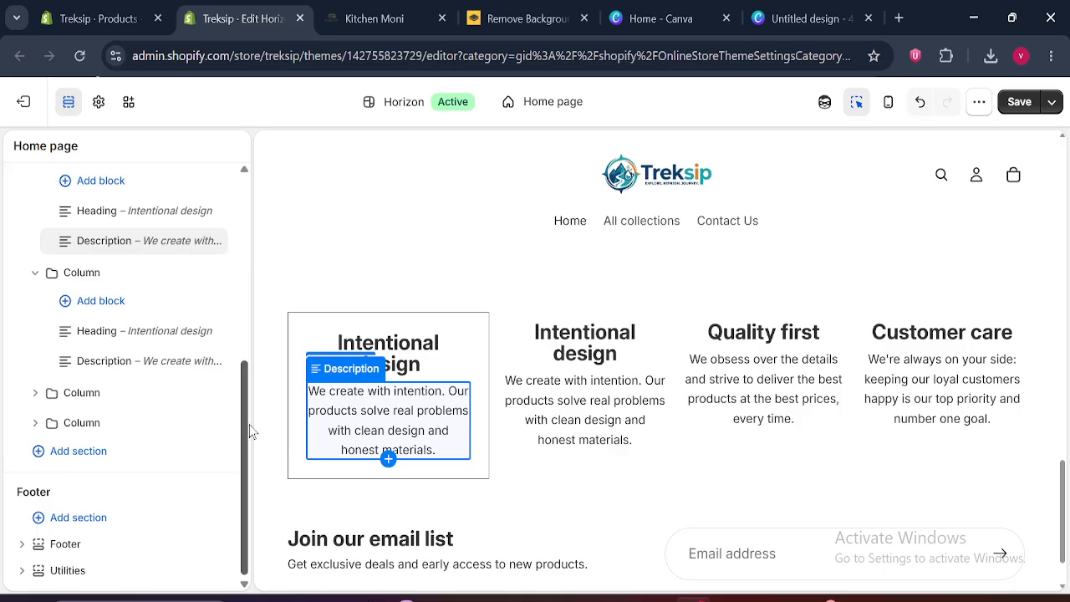
{"action": "left_click_drag", "start_coordinate": [246, 429], "coordinate": [259, 309]}
{"action": "left_click", "coordinate": [34, 370]}
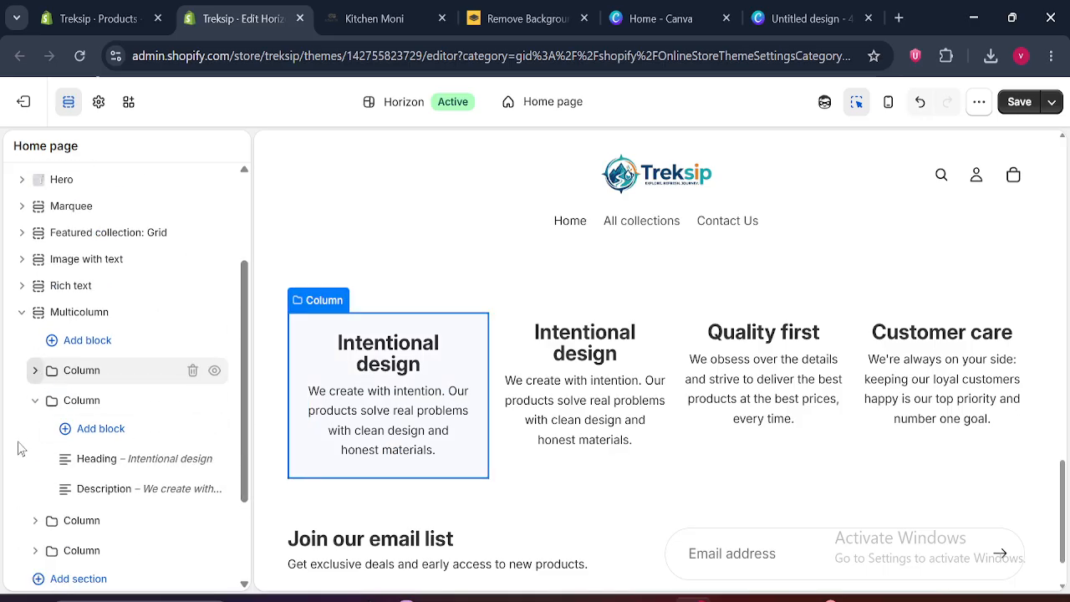
{"action": "left_click", "coordinate": [34, 400]}
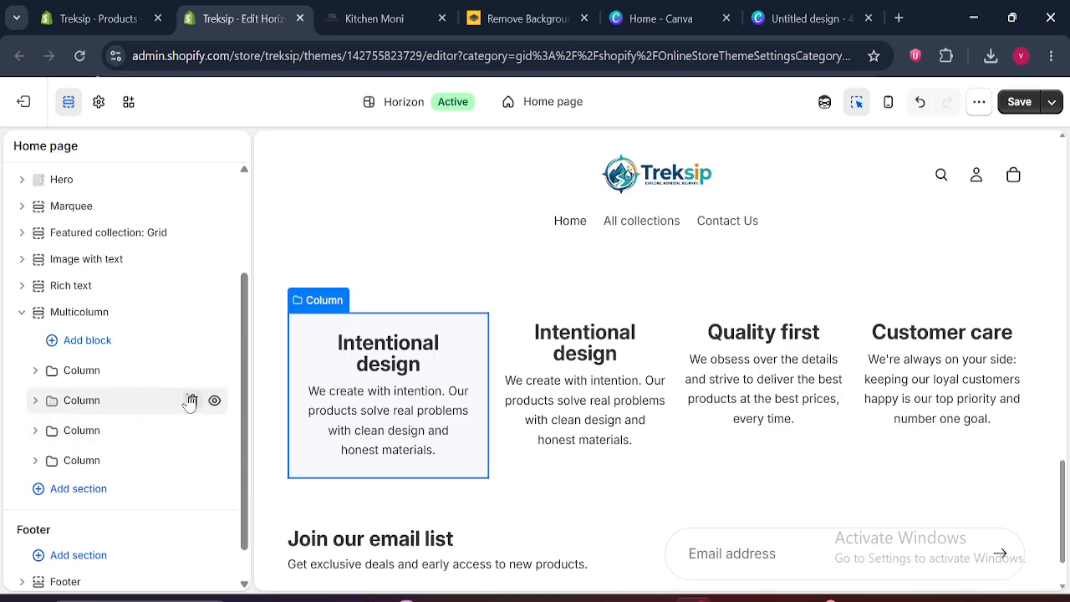
{"action": "left_click", "coordinate": [194, 402]}
{"action": "left_click", "coordinate": [193, 422]}
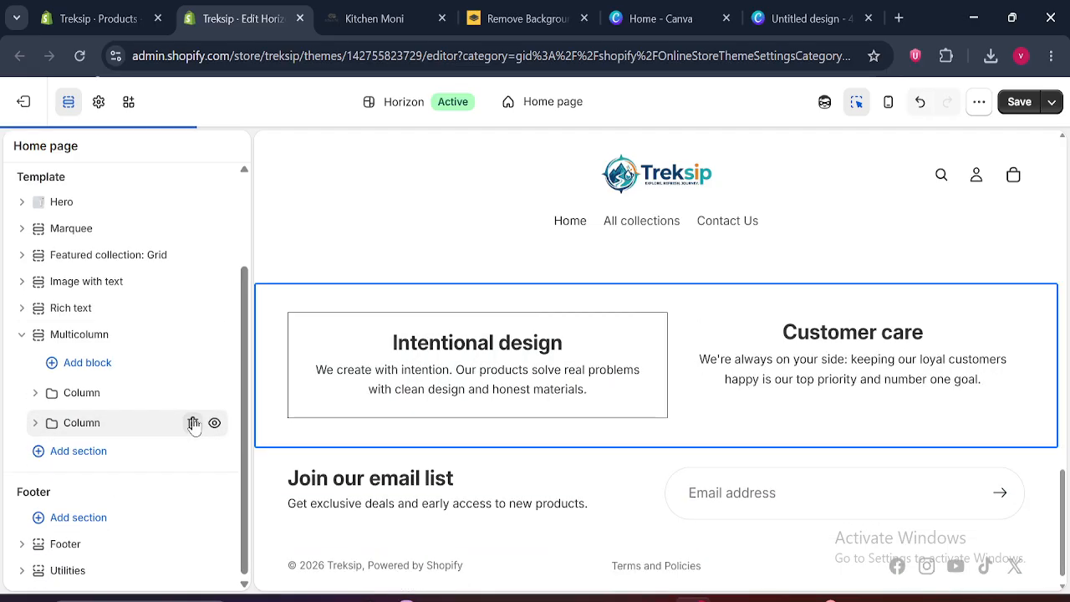
{"action": "left_click", "coordinate": [193, 423]}
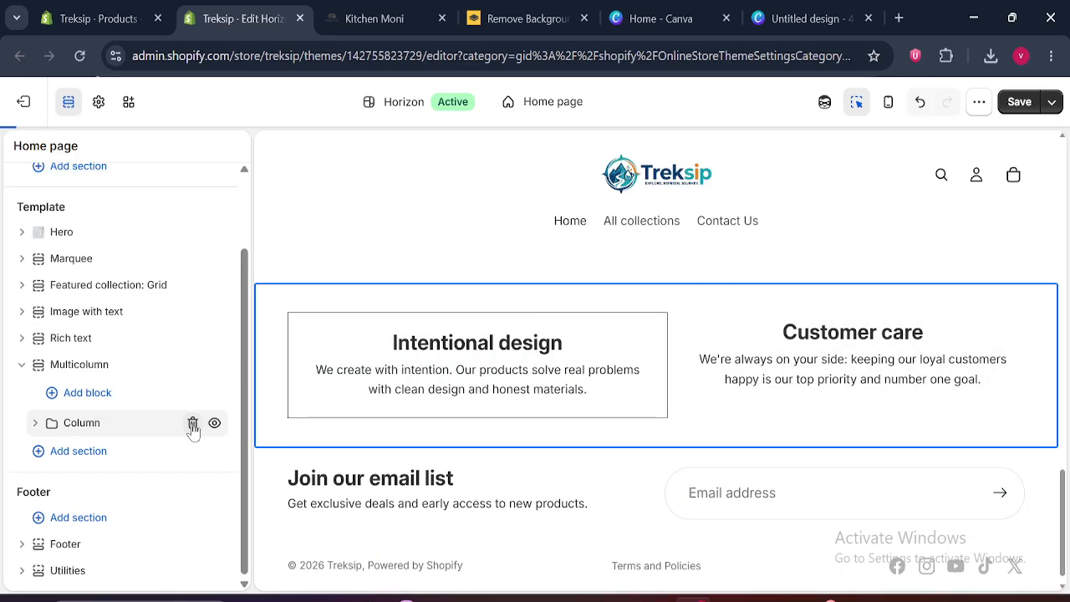
Duplicate the bordered "Intentional design" column three times to make a four-column row of matching cards
{"action": "left_click", "coordinate": [109, 424]}
{"action": "left_click", "coordinate": [212, 239]}
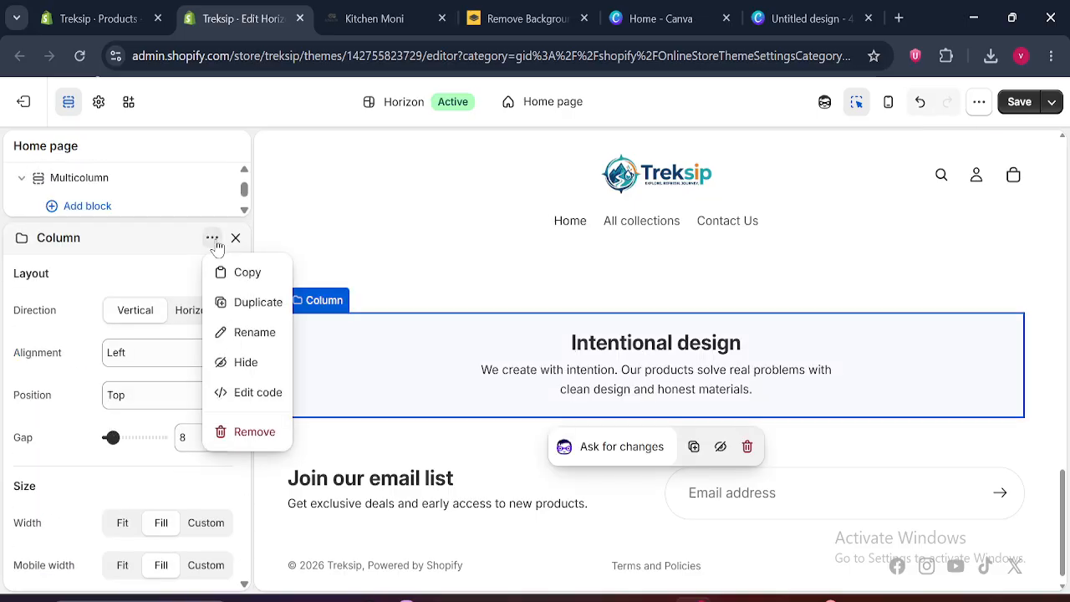
{"action": "left_click", "coordinate": [212, 239]}
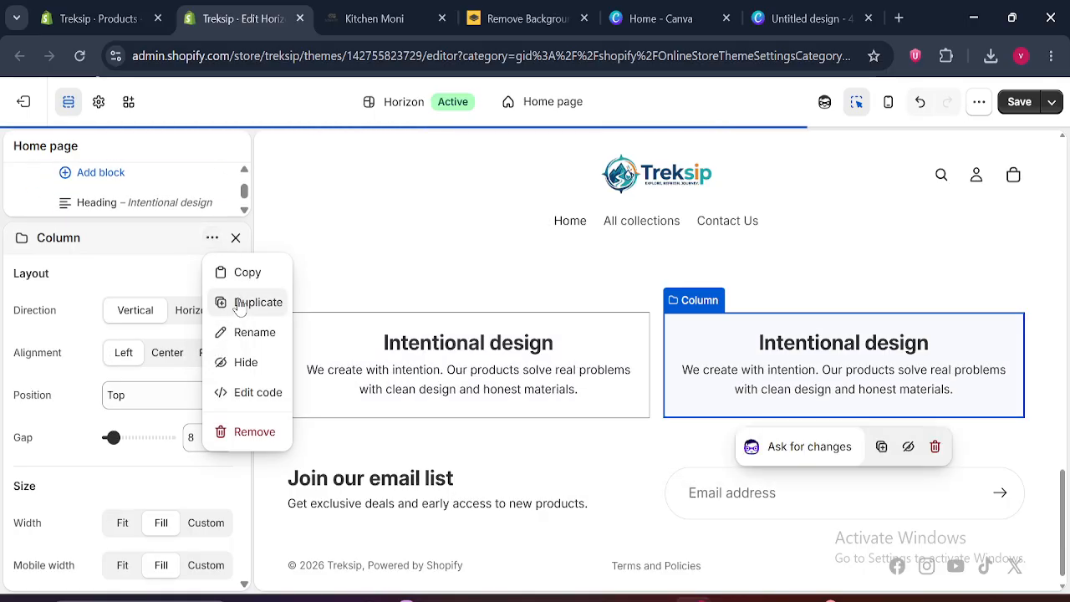
{"action": "left_click", "coordinate": [241, 303]}
{"action": "left_click", "coordinate": [212, 239]}
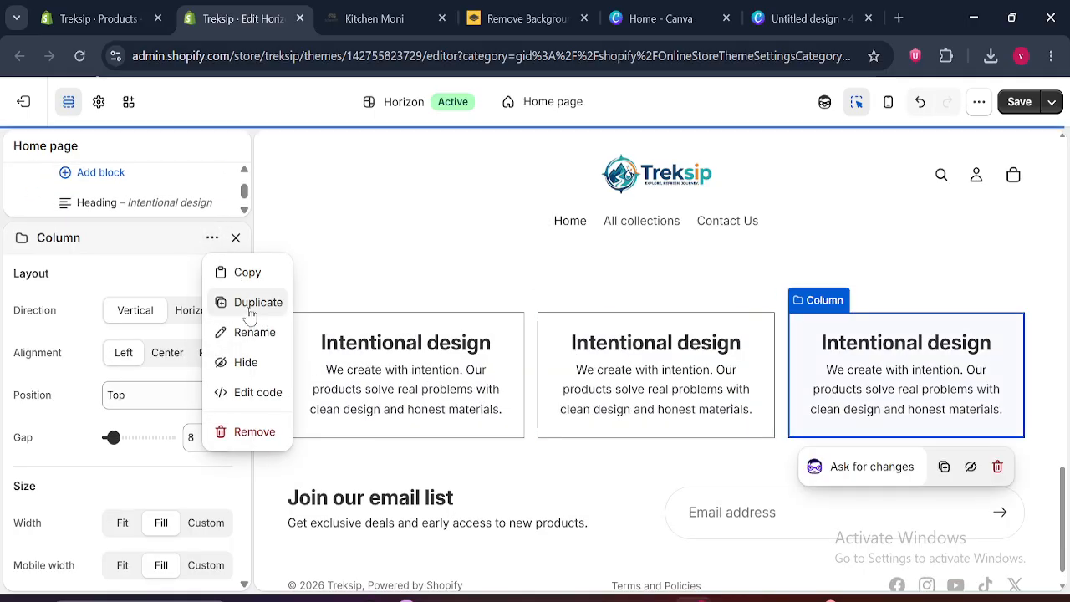
{"action": "left_click", "coordinate": [219, 303]}
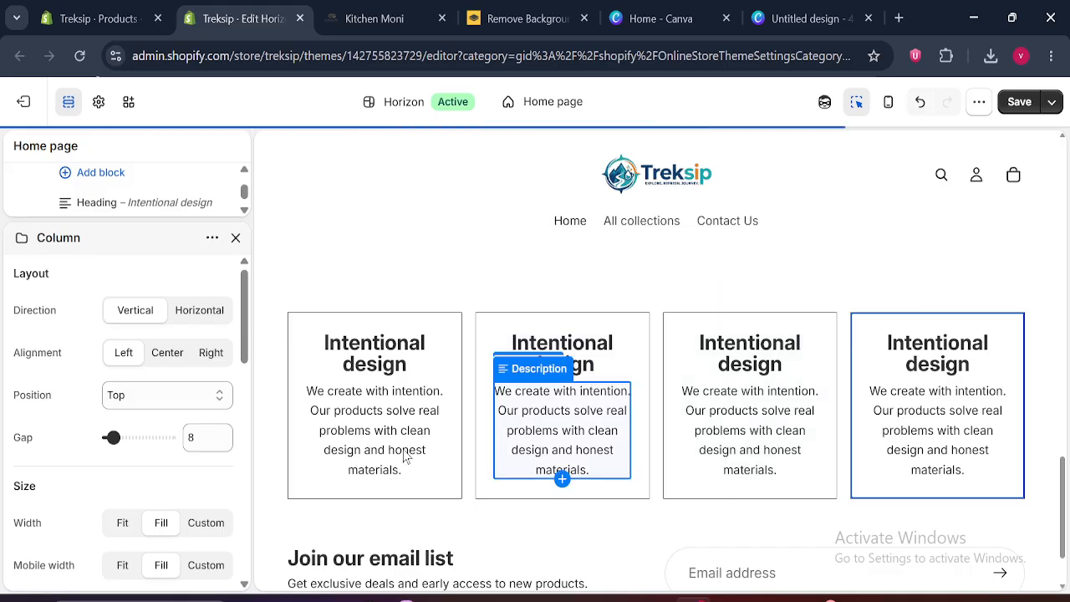
View the four cards in the full-width preview and compare them with the feature cards on the Kitchen Moni page
{"action": "left_click", "coordinate": [69, 102]}
{"action": "left_click_drag", "start_coordinate": [1063, 444], "coordinate": [1064, 475]}
{"action": "left_click", "coordinate": [334, 17]}
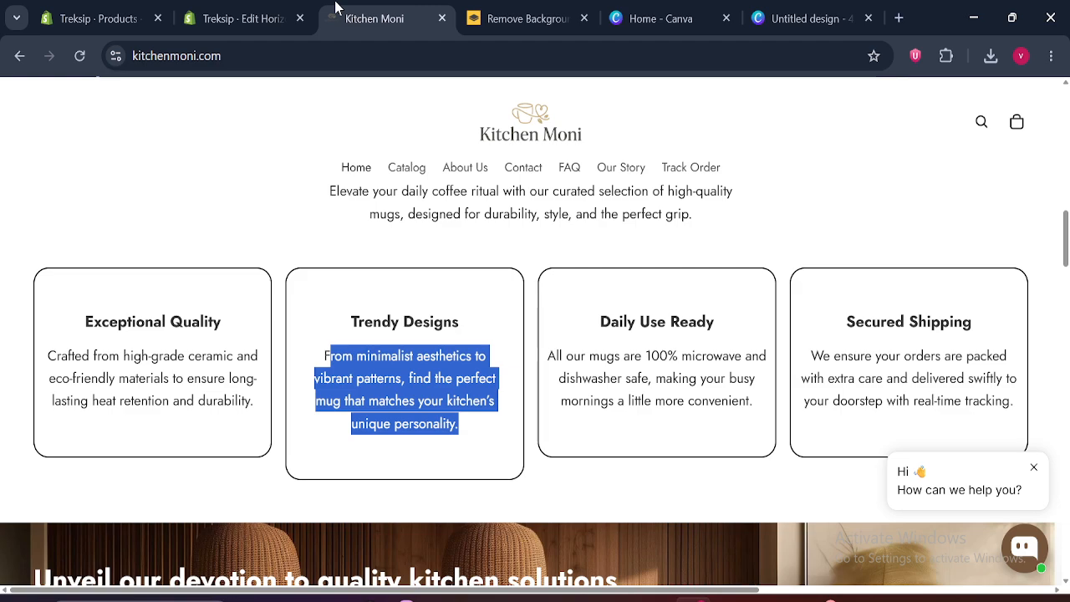
{"action": "left_click", "coordinate": [231, 46]}
{"action": "left_click", "coordinate": [234, 18]}
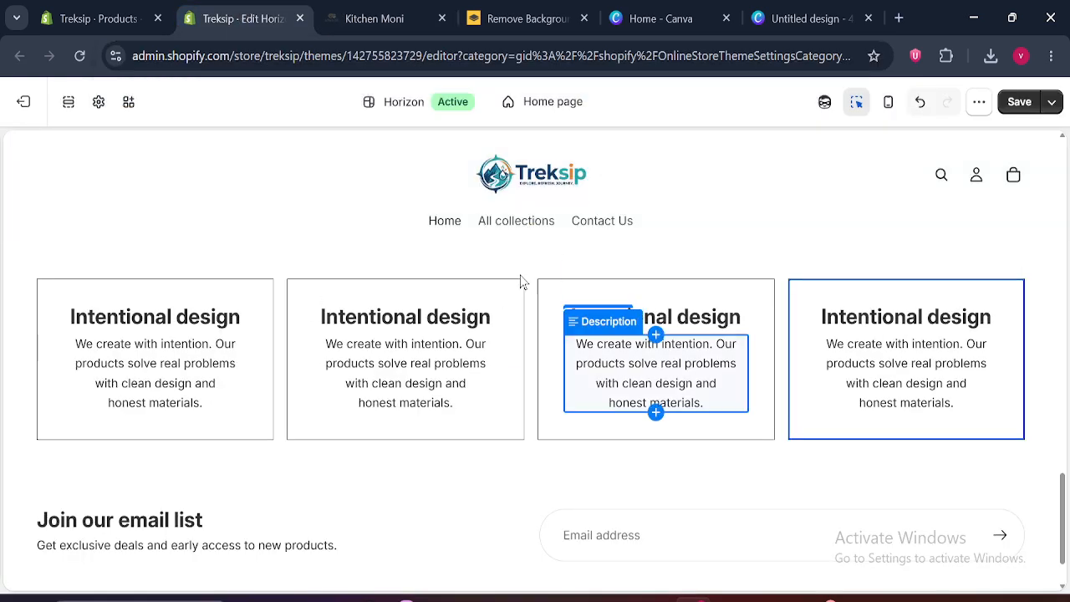
{"action": "left_click", "coordinate": [68, 101]}
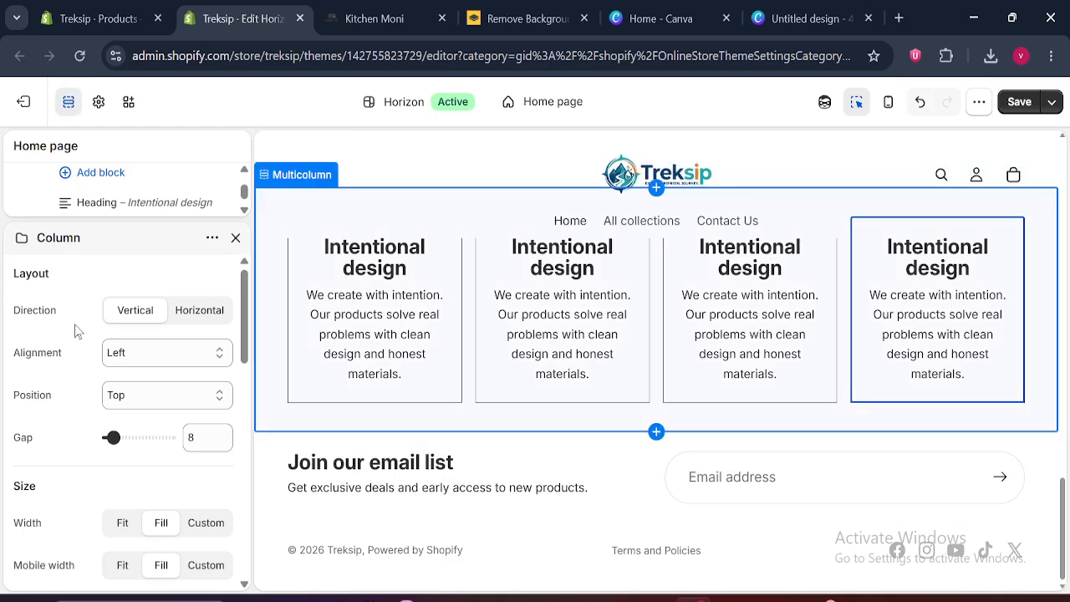
Close the column settings, collapse the Multicolumn section, and examine the banner below the feature cards on the Kitchen Moni page
{"action": "left_click", "coordinate": [234, 241]}
{"action": "left_click_drag", "start_coordinate": [248, 453], "coordinate": [258, 277]}
{"action": "left_click", "coordinate": [23, 323]}
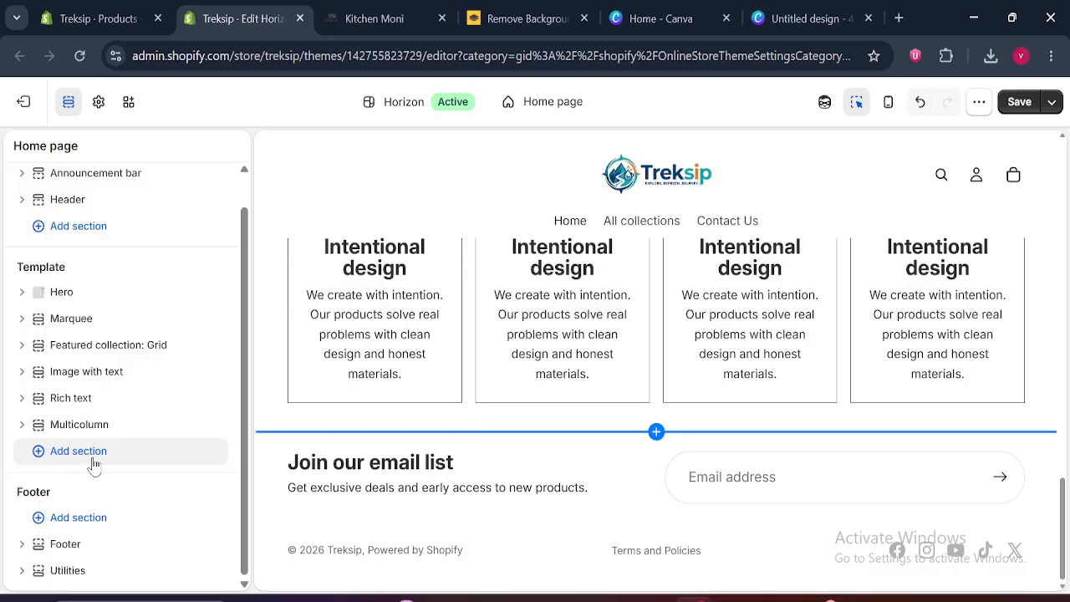
{"action": "left_click", "coordinate": [383, 19]}
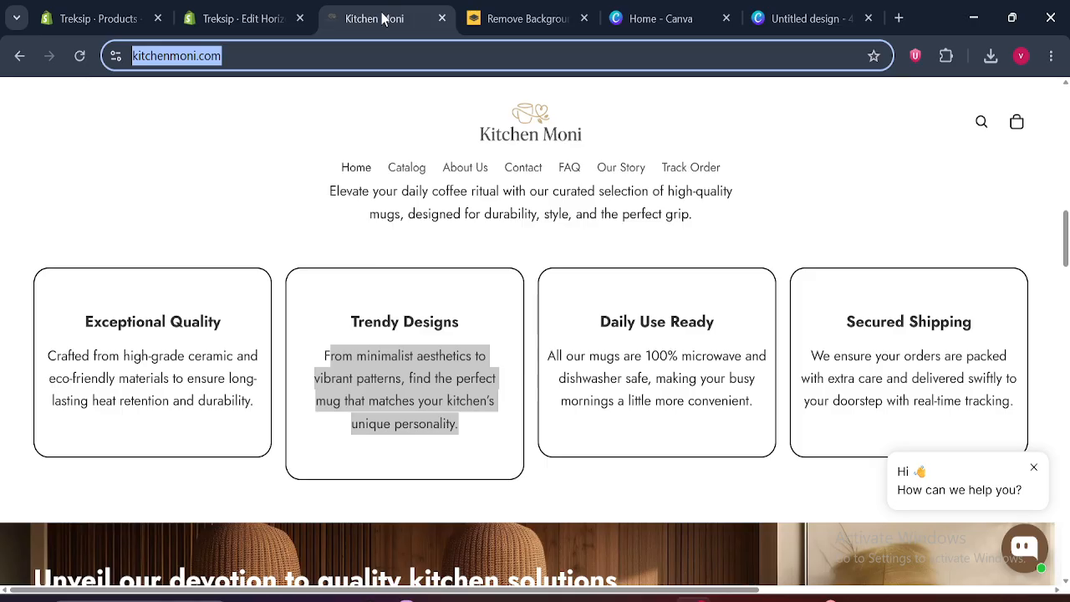
{"action": "left_click_drag", "start_coordinate": [1066, 242], "coordinate": [1066, 280]}
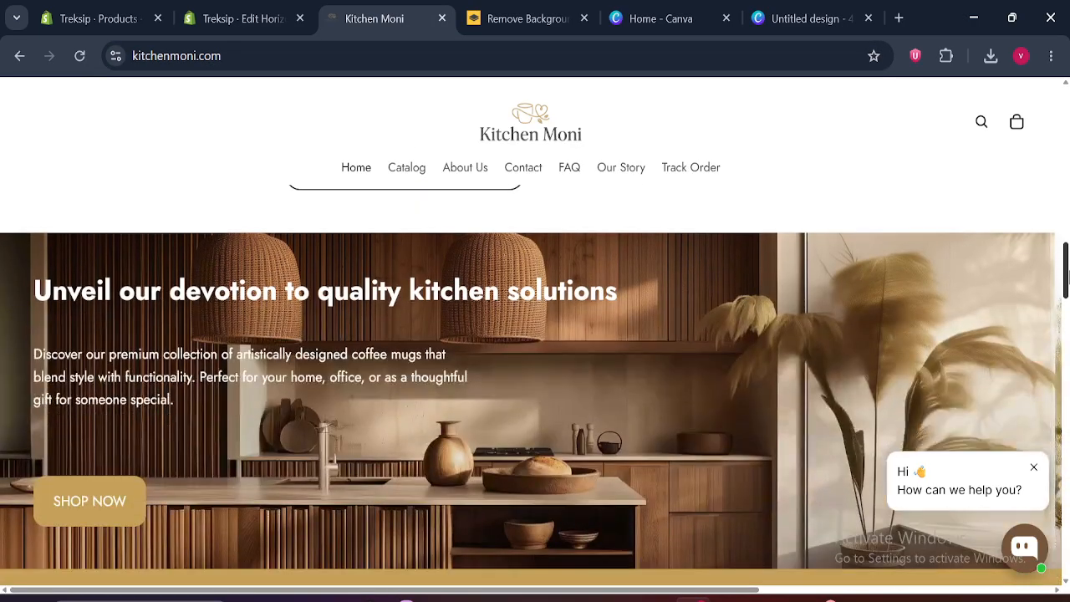
Return to the Treksip theme editor, duplicate the Hero section and close the duplicate's settings
{"action": "left_click", "coordinate": [242, 18]}
{"action": "left_click_drag", "start_coordinate": [1065, 535], "coordinate": [963, 157]}
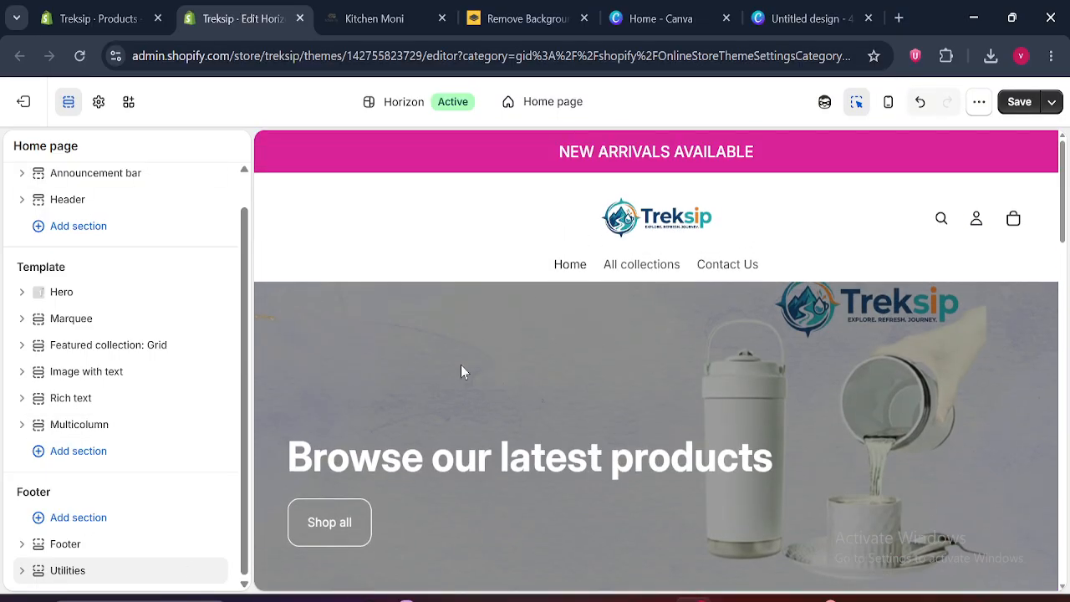
{"action": "left_click", "coordinate": [100, 301]}
{"action": "left_click", "coordinate": [212, 238]}
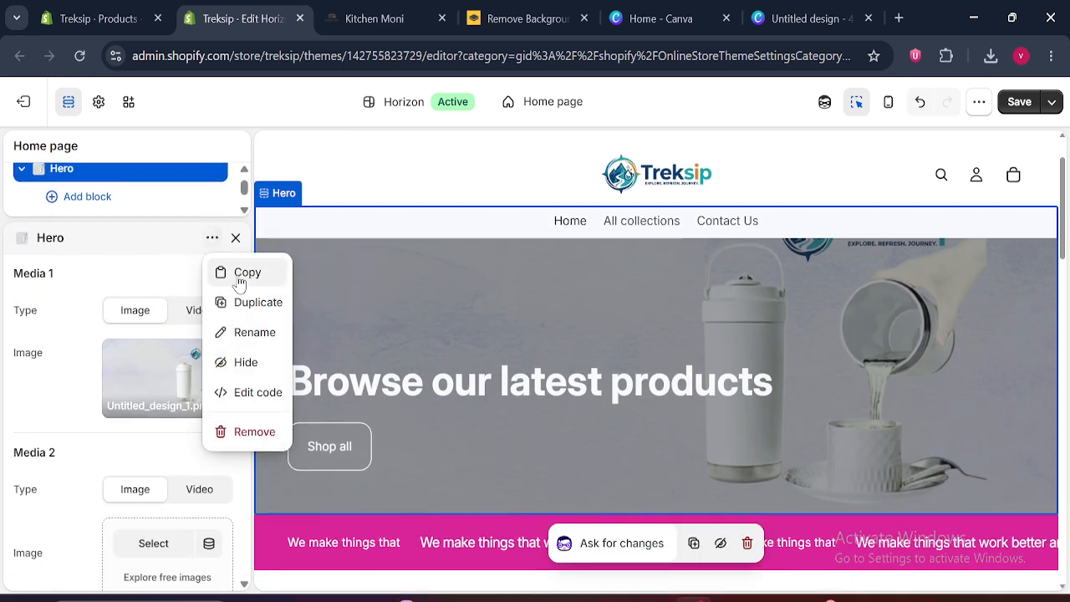
{"action": "left_click", "coordinate": [244, 302]}
{"action": "left_click", "coordinate": [236, 238]}
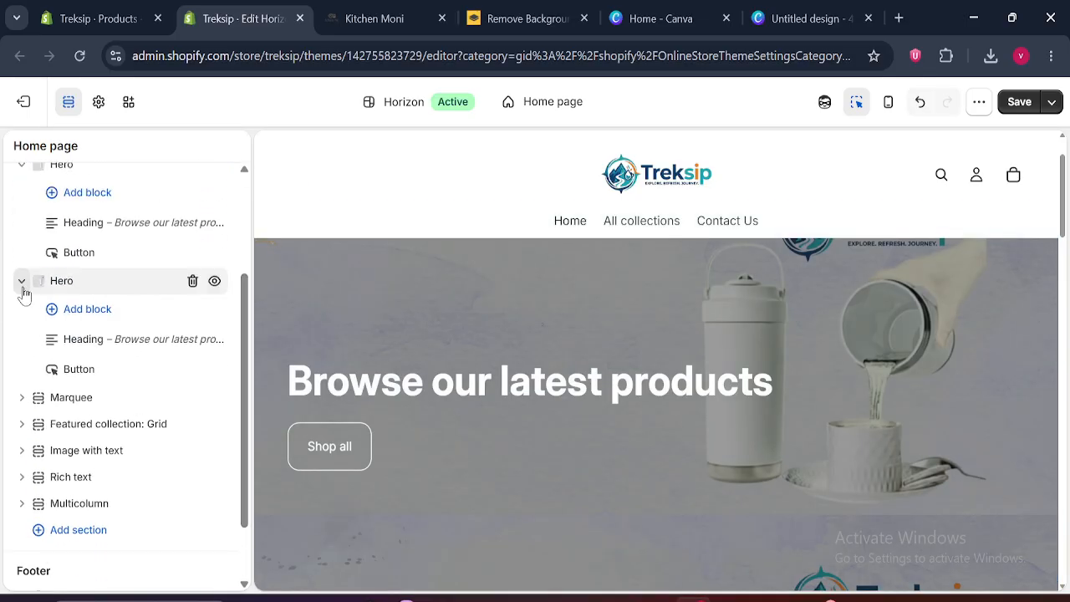
Collapse both Hero sections and move one of them below the Multicolumn section in the template
{"action": "left_click", "coordinate": [22, 281]}
{"action": "scroll", "coordinate": [246, 316], "scroll_direction": "up", "scroll_amount": 1}
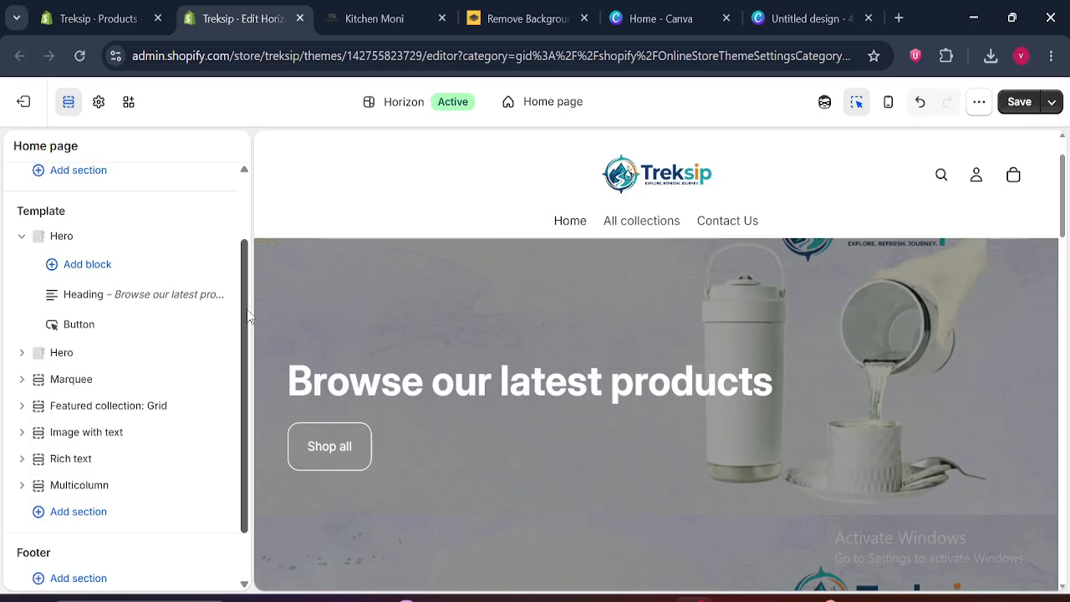
{"action": "left_click", "coordinate": [22, 235]}
{"action": "left_click_drag", "start_coordinate": [42, 299], "coordinate": [42, 428]}
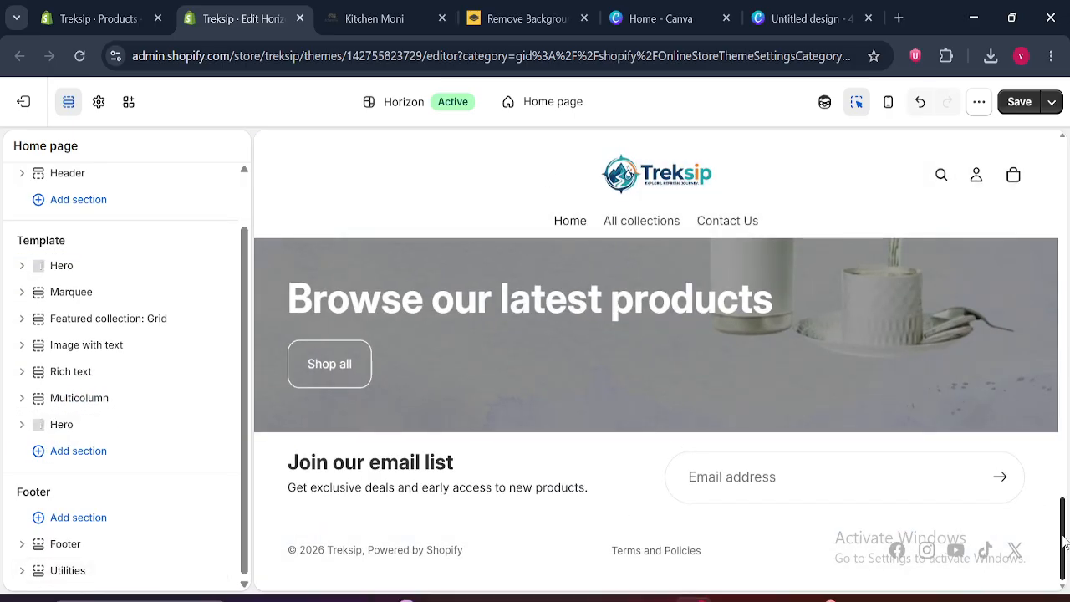
Set the height of the Hero section below Multicolumn to Medium, check it in the preview, and close and collapse the section
{"action": "left_click_drag", "start_coordinate": [1064, 541], "coordinate": [1067, 498]}
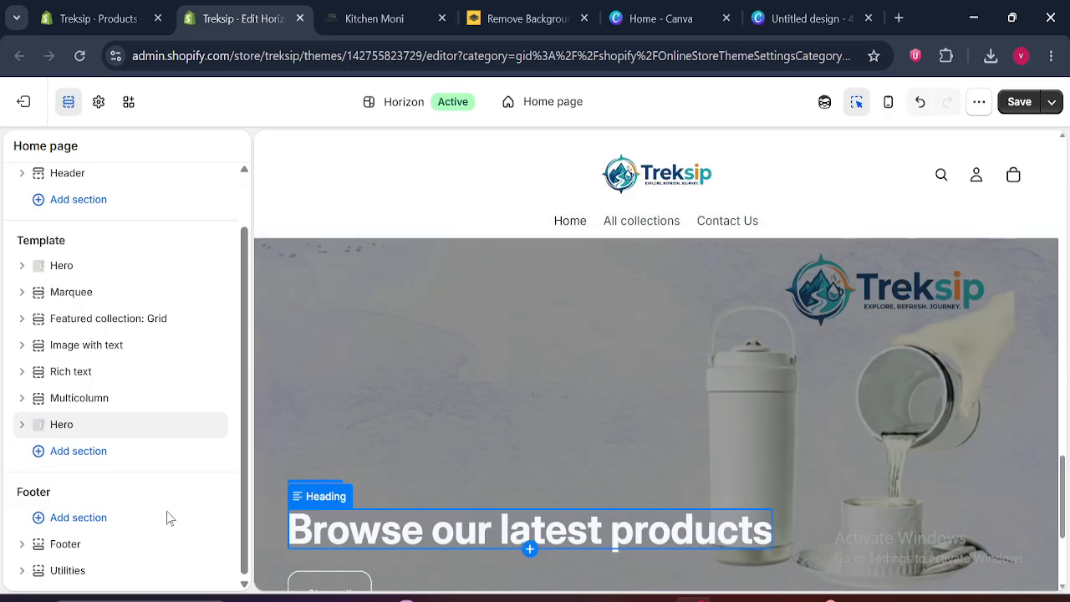
{"action": "left_click", "coordinate": [62, 428]}
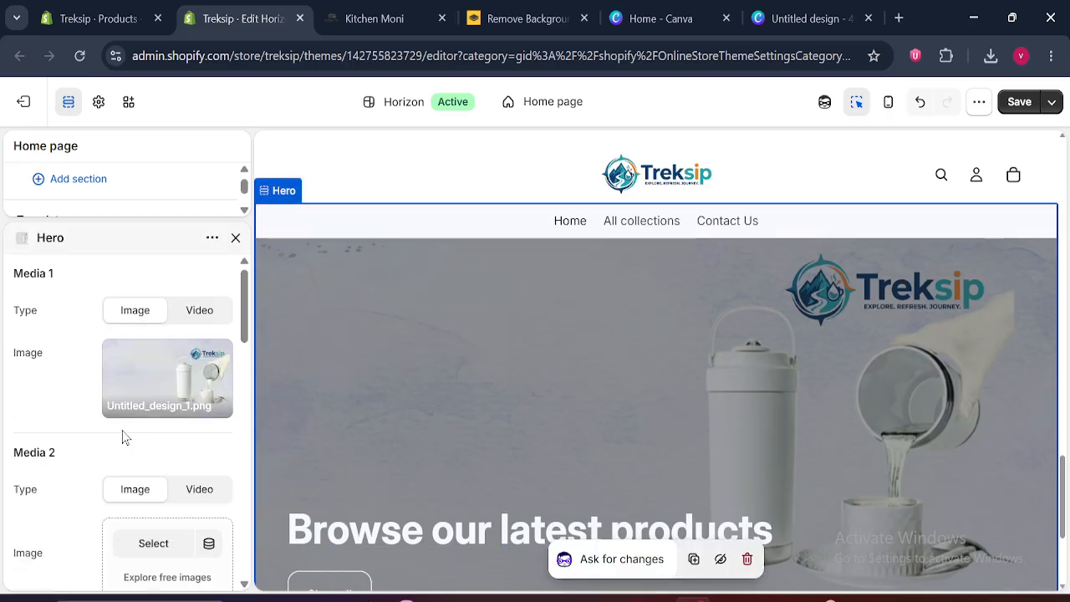
{"action": "scroll", "coordinate": [247, 349], "scroll_direction": "down", "scroll_amount": 2}
{"action": "left_click_drag", "start_coordinate": [247, 350], "coordinate": [254, 497]}
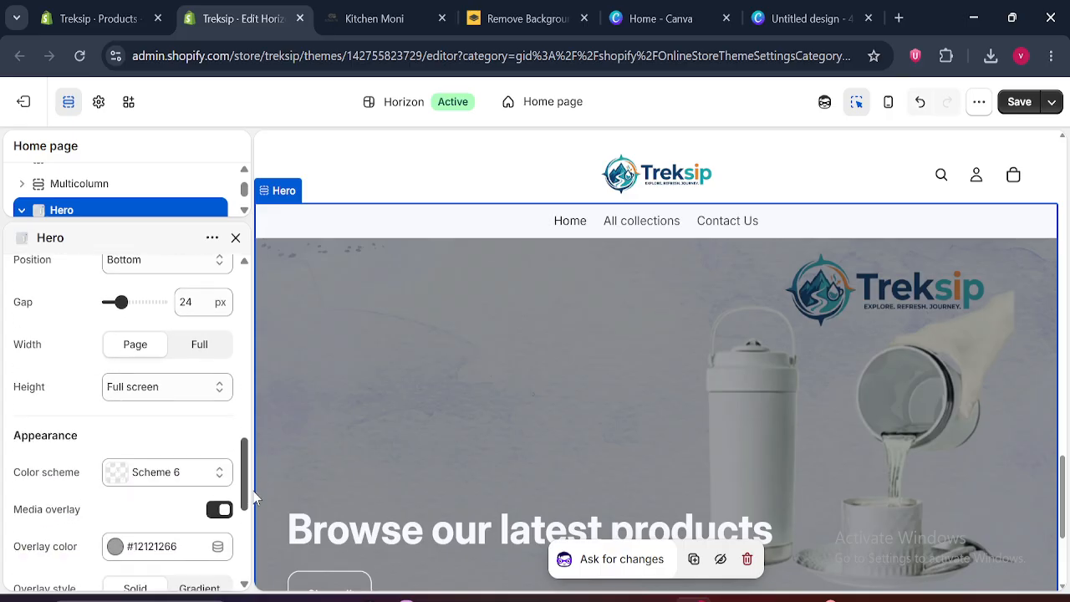
{"action": "left_click", "coordinate": [162, 396]}
{"action": "left_click", "coordinate": [150, 456]}
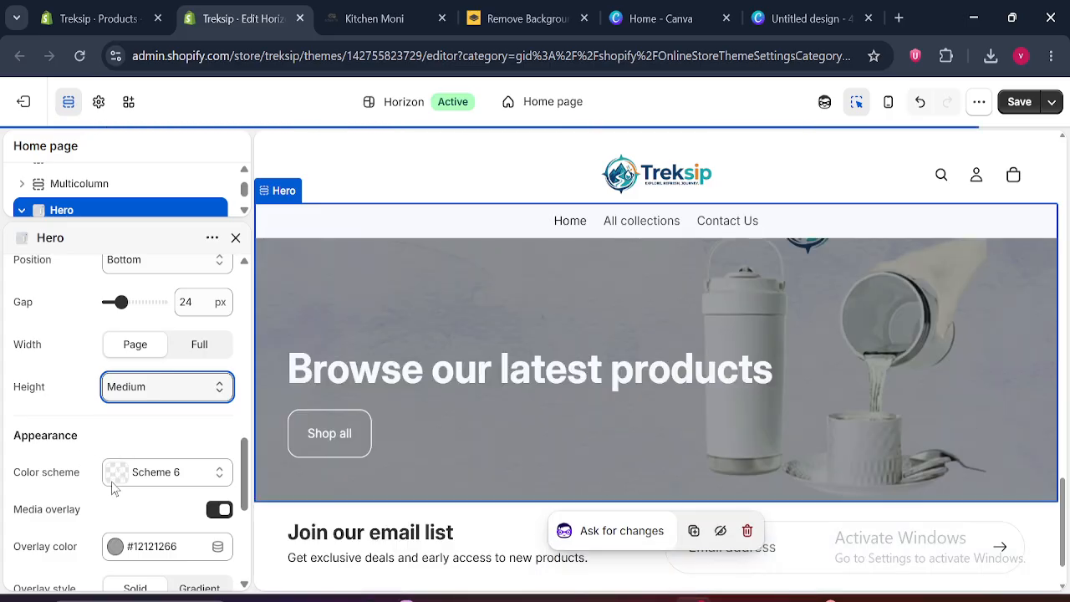
{"action": "scroll", "coordinate": [1065, 478], "scroll_direction": "up", "scroll_amount": 2}
{"action": "left_click_drag", "start_coordinate": [1066, 478], "coordinate": [1066, 501]}
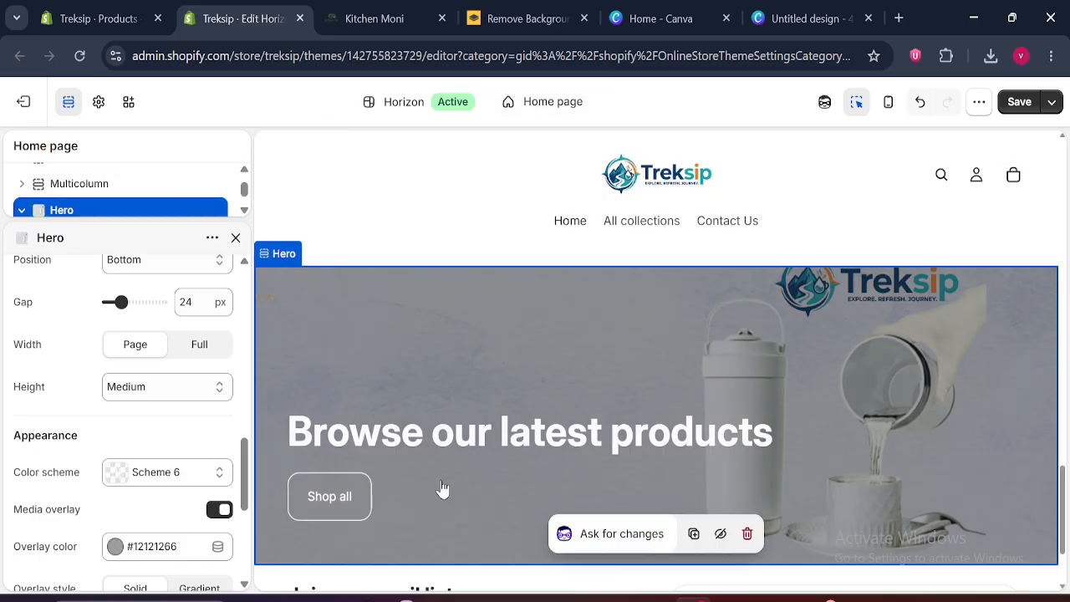
{"action": "left_click", "coordinate": [237, 241]}
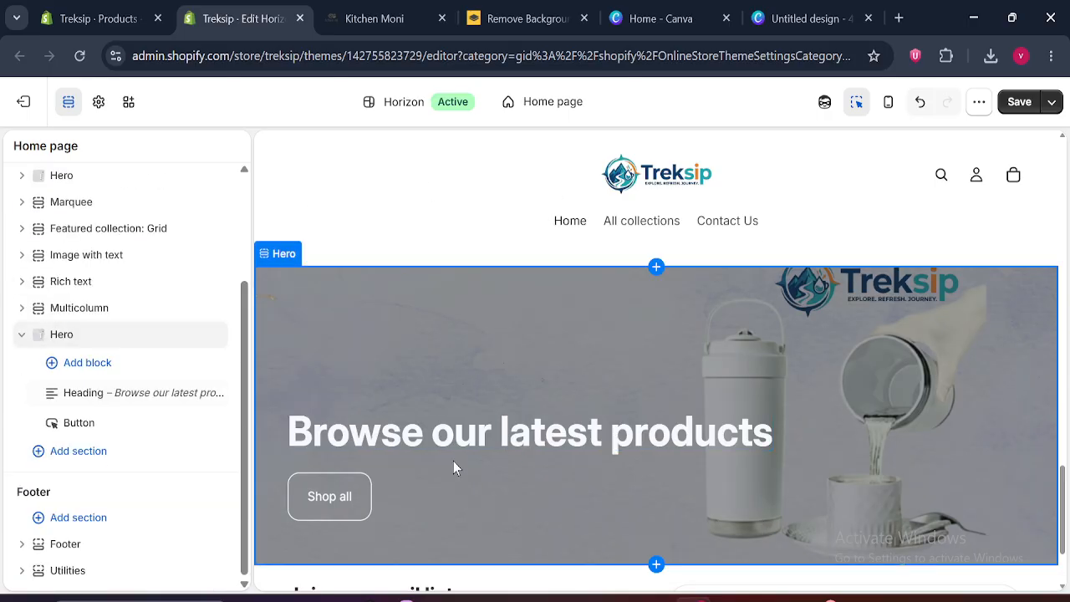
{"action": "left_click", "coordinate": [21, 335]}
Switch to the Kitchen Moni page and examine the "Leading coffee trends and drinkware evolution" text-and-image section below its banner
{"action": "left_click", "coordinate": [402, 8]}
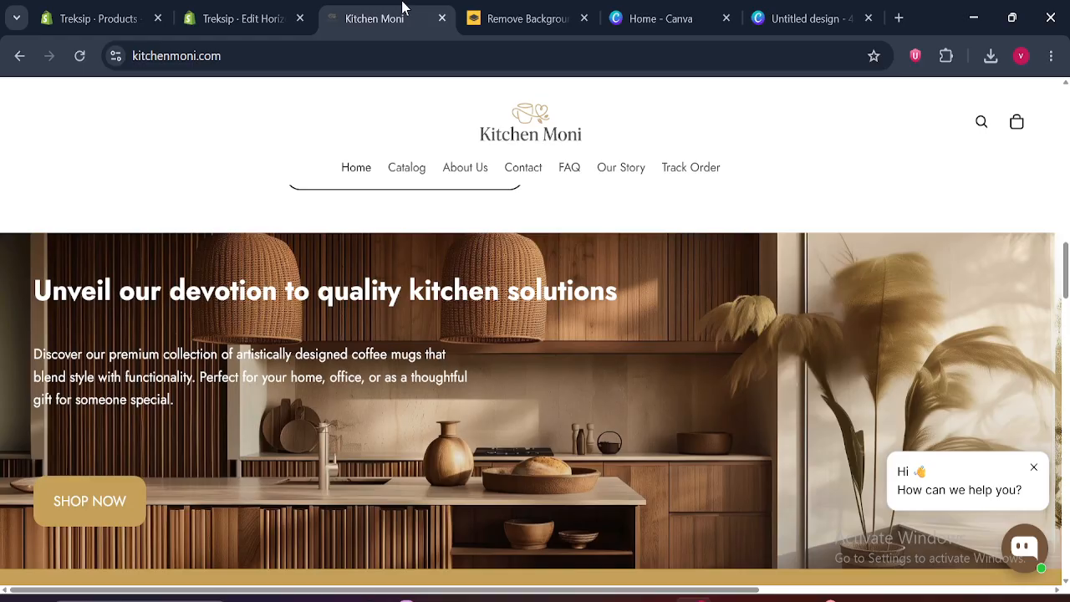
{"action": "scroll", "coordinate": [740, 265], "scroll_direction": "down", "scroll_amount": 5}
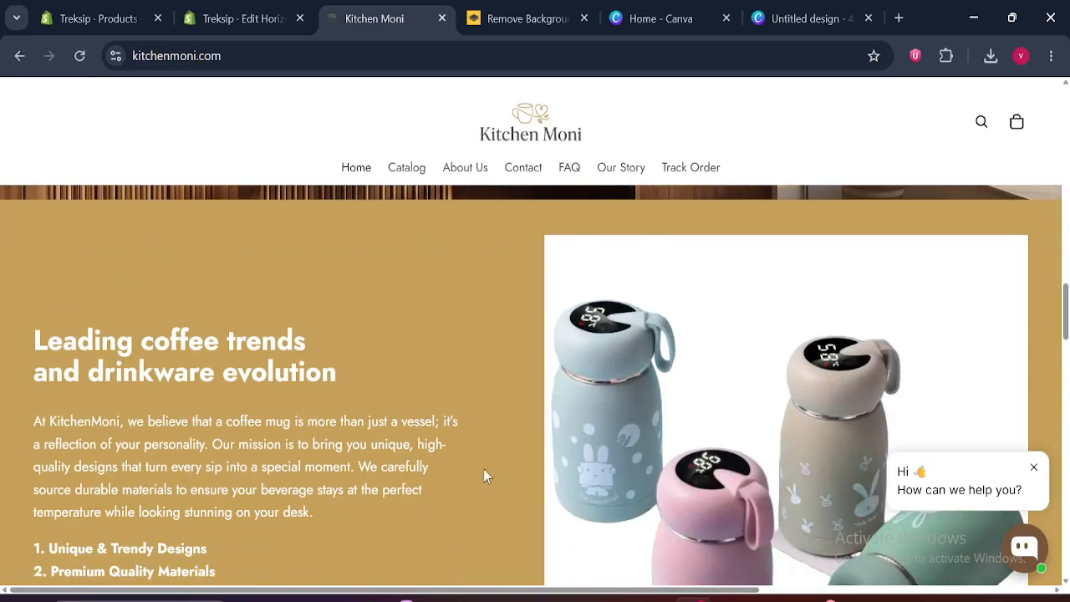
{"action": "left_click_drag", "start_coordinate": [214, 573], "coordinate": [33, 341]}
Return to the Treksip theme editor, duplicate the Image with text section, and collapse both copies in the section list
{"action": "left_click", "coordinate": [243, 19]}
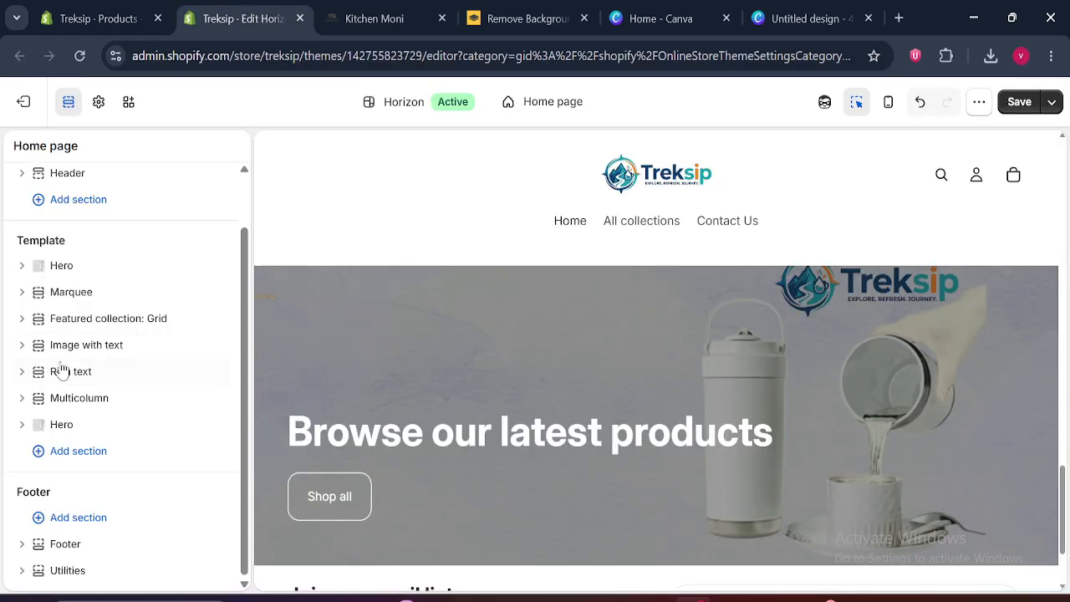
{"action": "left_click", "coordinate": [86, 345]}
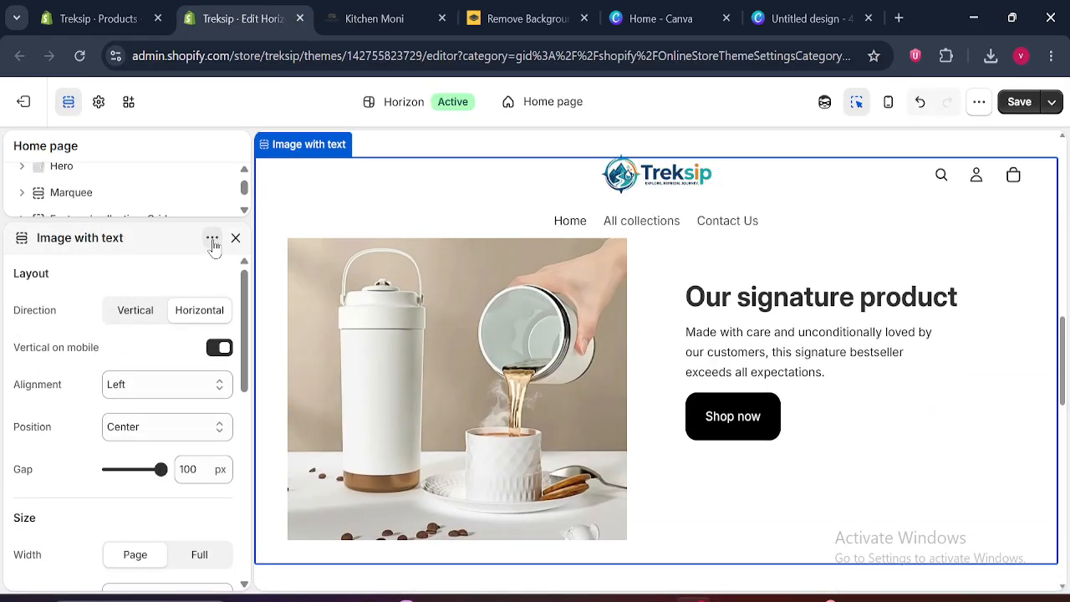
{"action": "left_click", "coordinate": [213, 237]}
{"action": "left_click", "coordinate": [233, 306]}
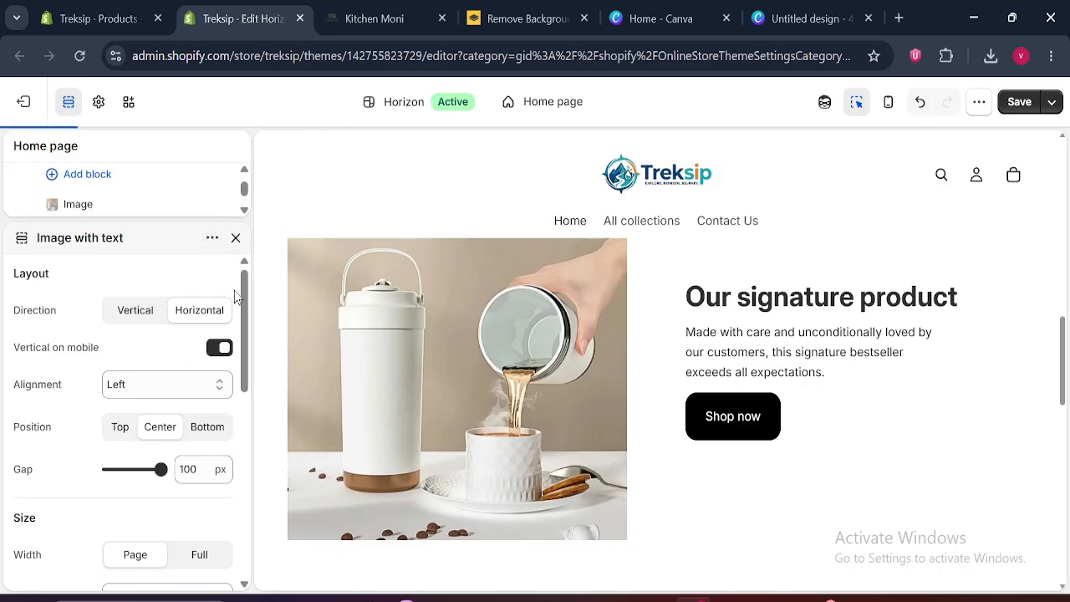
{"action": "left_click", "coordinate": [236, 238]}
{"action": "left_click_drag", "start_coordinate": [245, 414], "coordinate": [249, 274]}
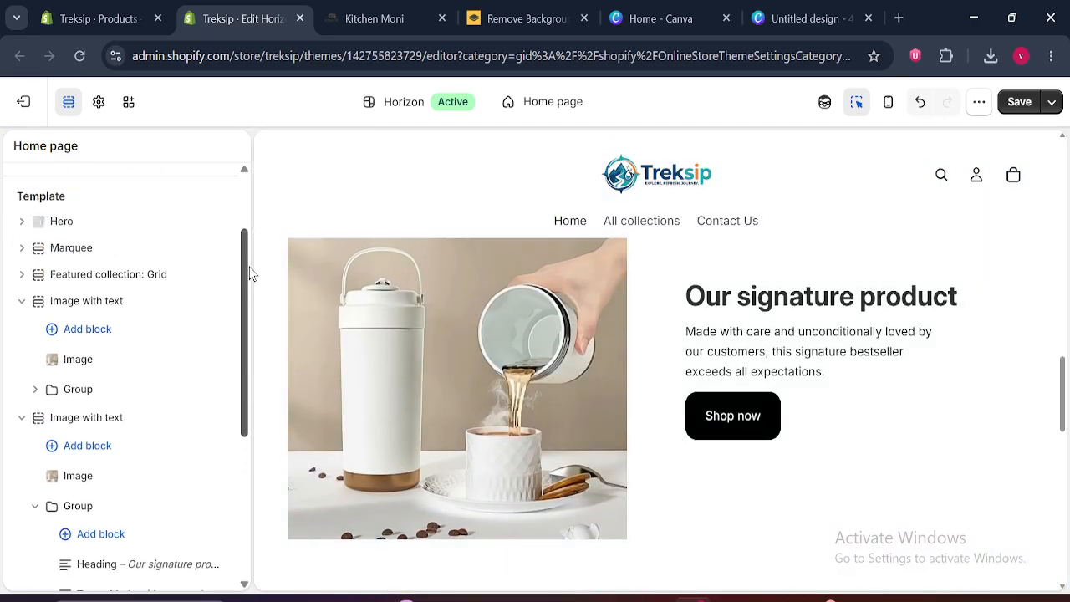
{"action": "left_click", "coordinate": [22, 303]}
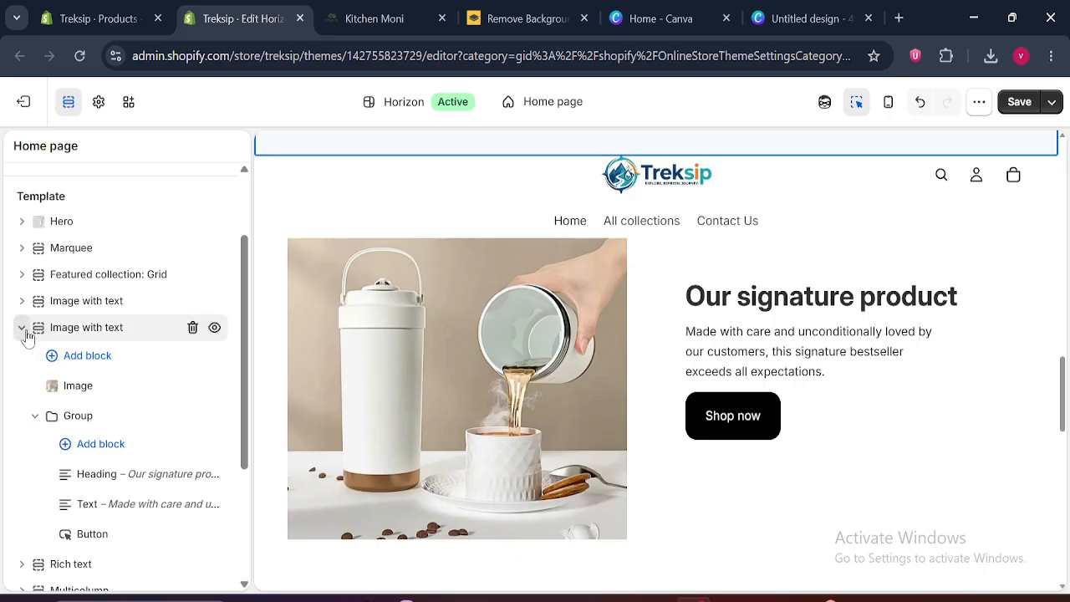
{"action": "left_click", "coordinate": [23, 329]}
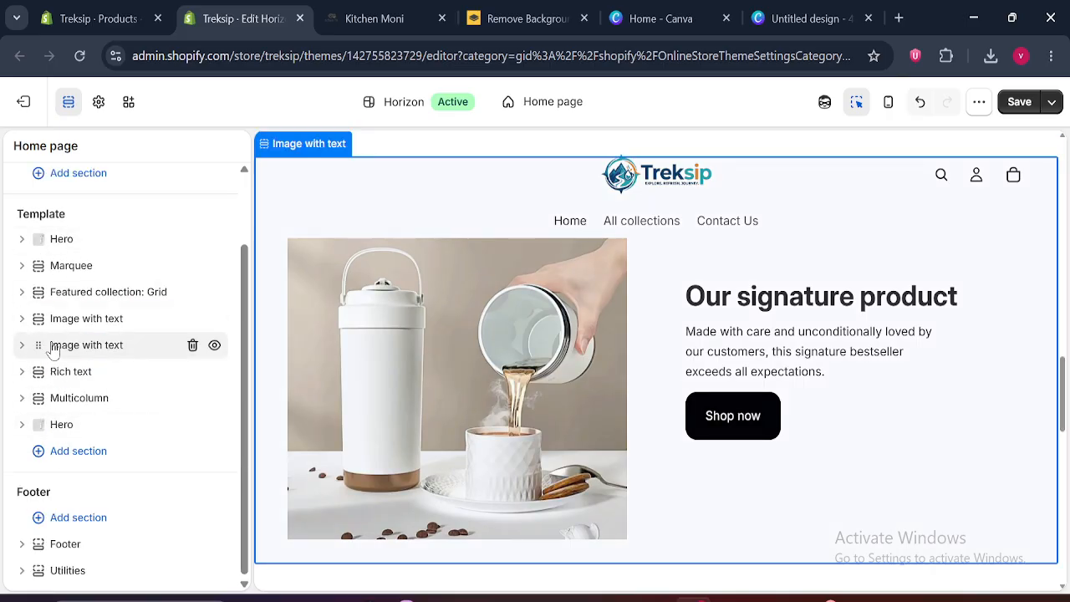
Move the lower Image with text section to the end of the template, below the second Hero, and expand it
{"action": "left_click_drag", "start_coordinate": [35, 349], "coordinate": [16, 426]}
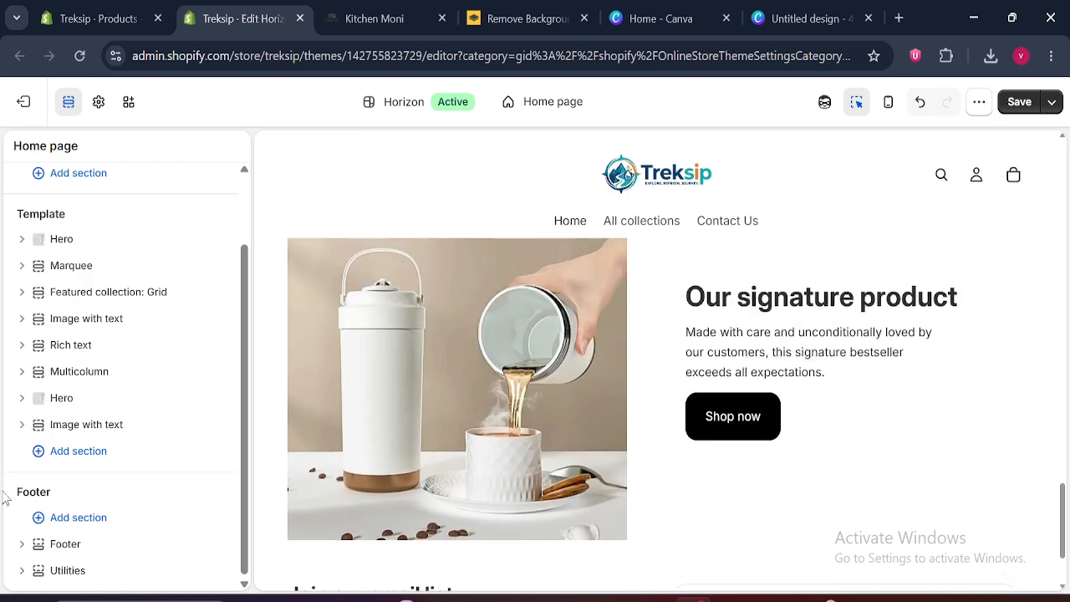
{"action": "left_click", "coordinate": [21, 424]}
{"action": "left_click_drag", "start_coordinate": [245, 426], "coordinate": [248, 444]}
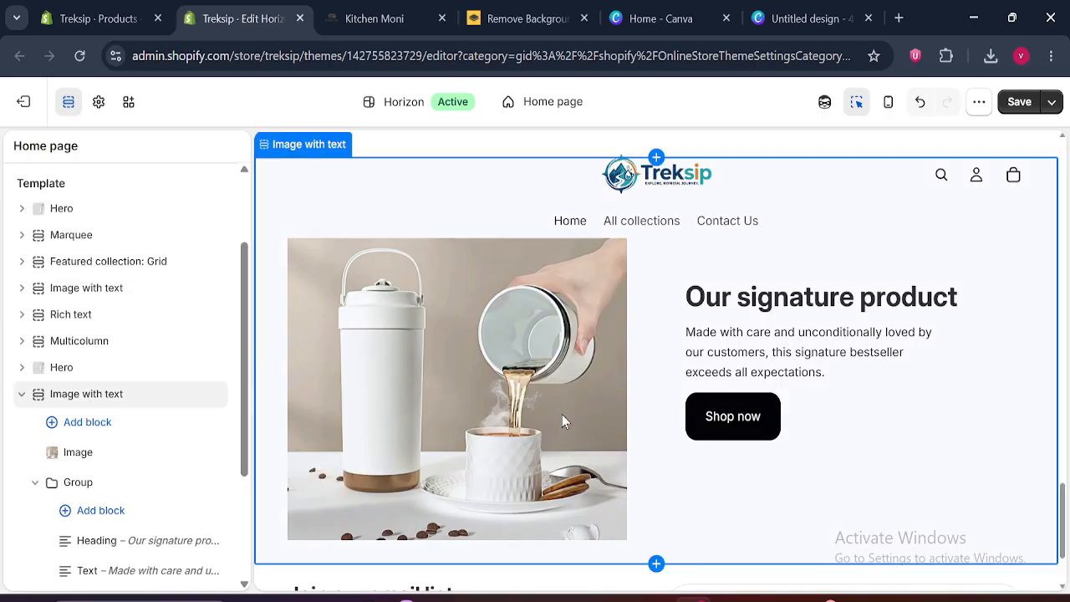
Place the Group block above the Image block in the last Image with text section and save the theme
{"action": "left_click", "coordinate": [34, 483]}
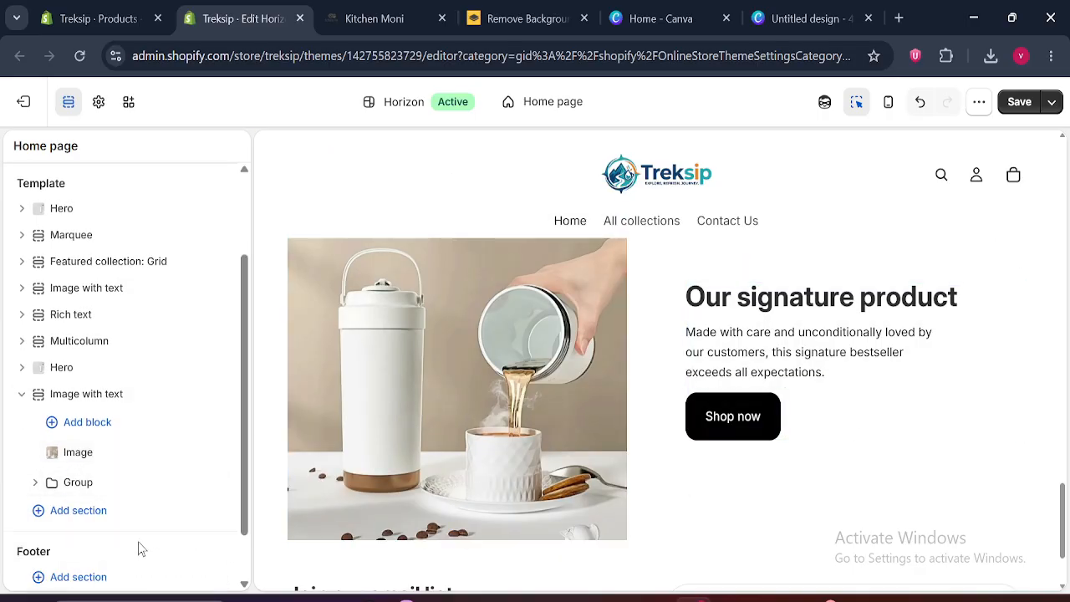
{"action": "left_click_drag", "start_coordinate": [53, 451], "coordinate": [48, 411]}
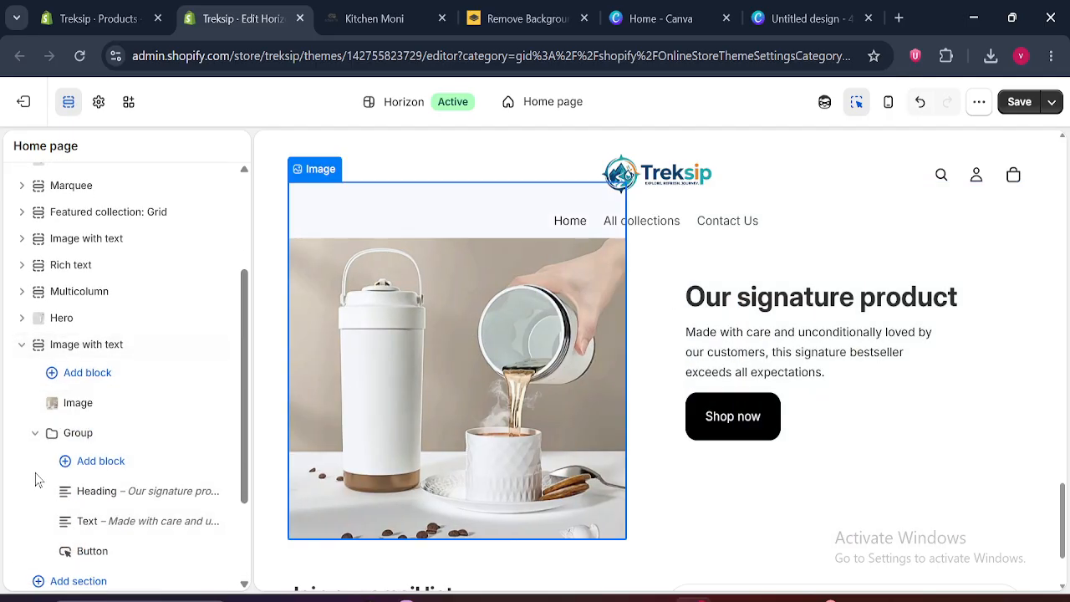
{"action": "left_click", "coordinate": [35, 432]}
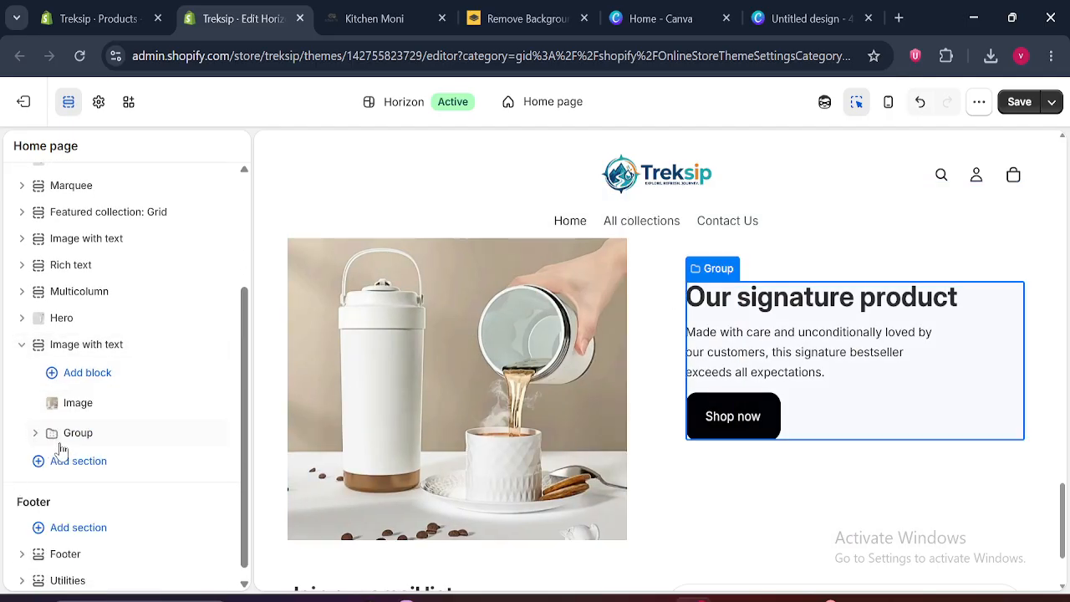
{"action": "left_click_drag", "start_coordinate": [52, 441], "coordinate": [53, 399]}
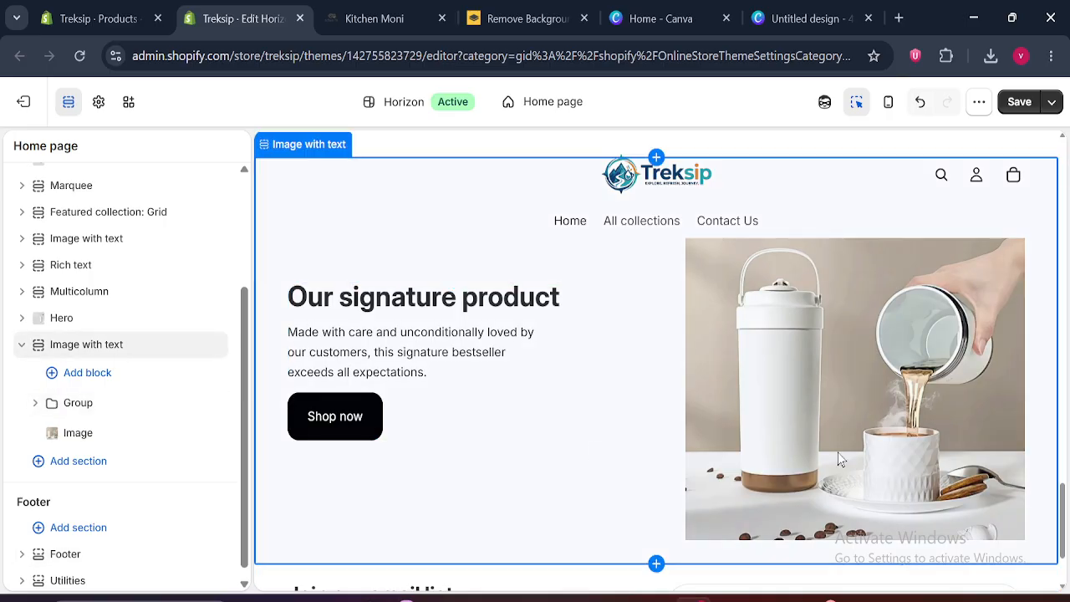
{"action": "left_click", "coordinate": [1020, 106]}
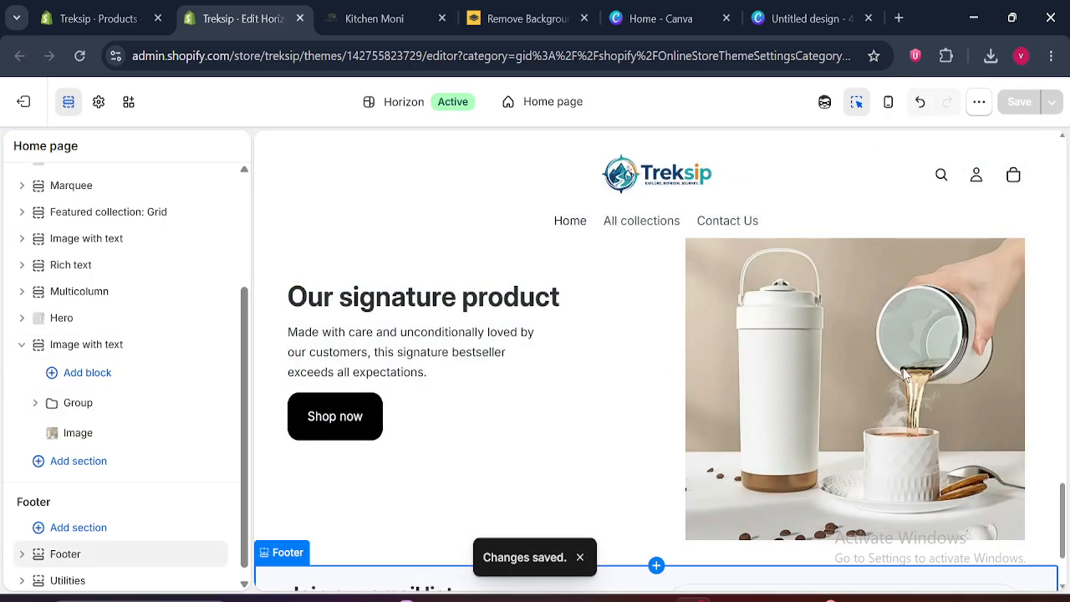
Compare the section with Kitchen Moni's "Leading coffee trends and drinkware evolution" section, and examine the Shop Bestsellers section further down that page
{"action": "left_click", "coordinate": [355, 16]}
{"action": "left_click", "coordinate": [416, 309]}
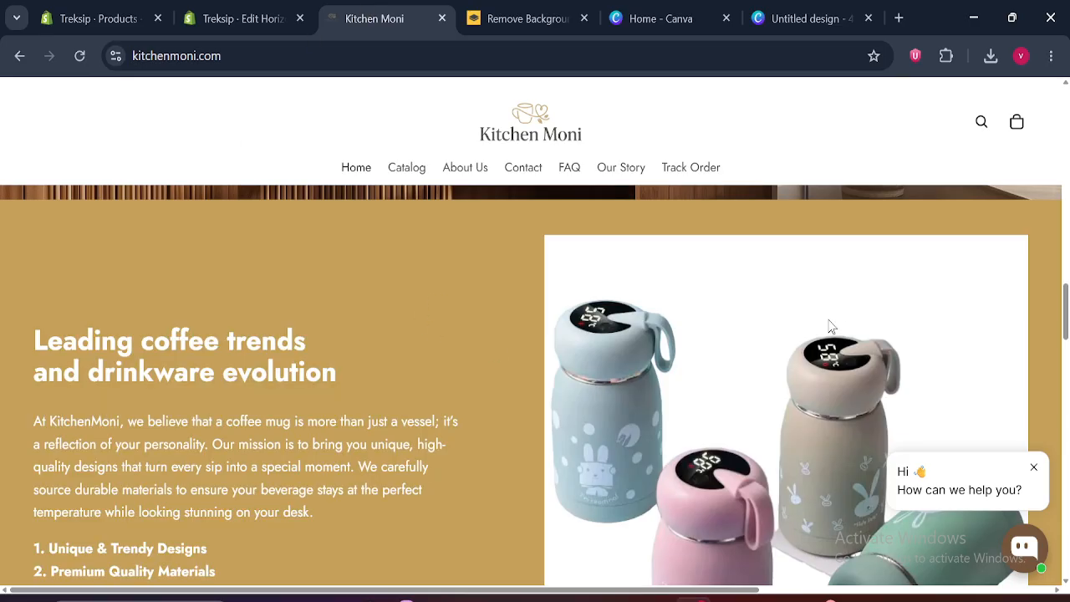
{"action": "left_click", "coordinate": [239, 17]}
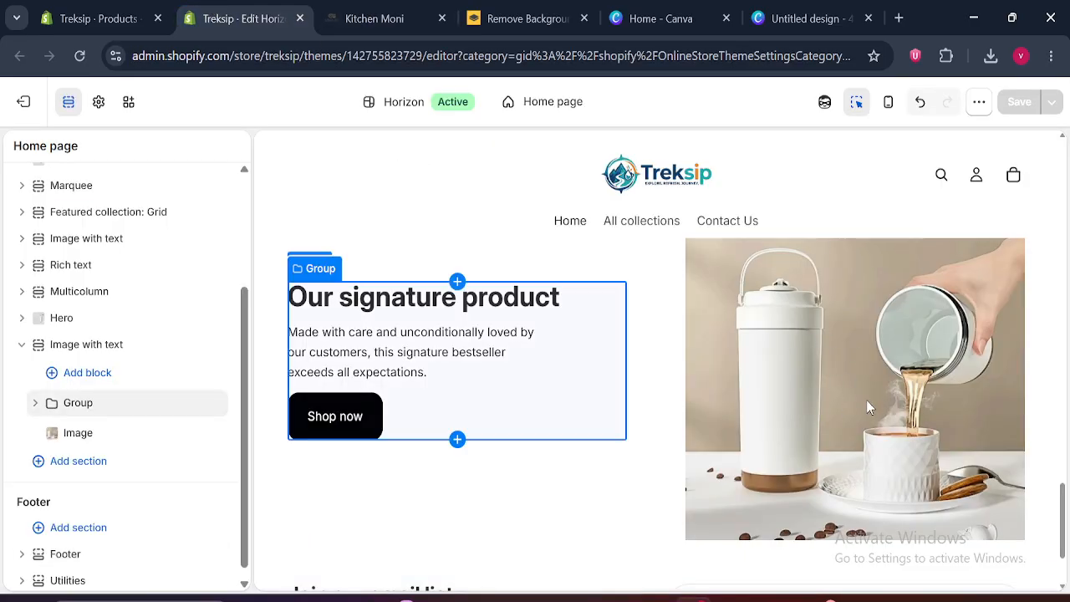
{"action": "left_click", "coordinate": [375, 18]}
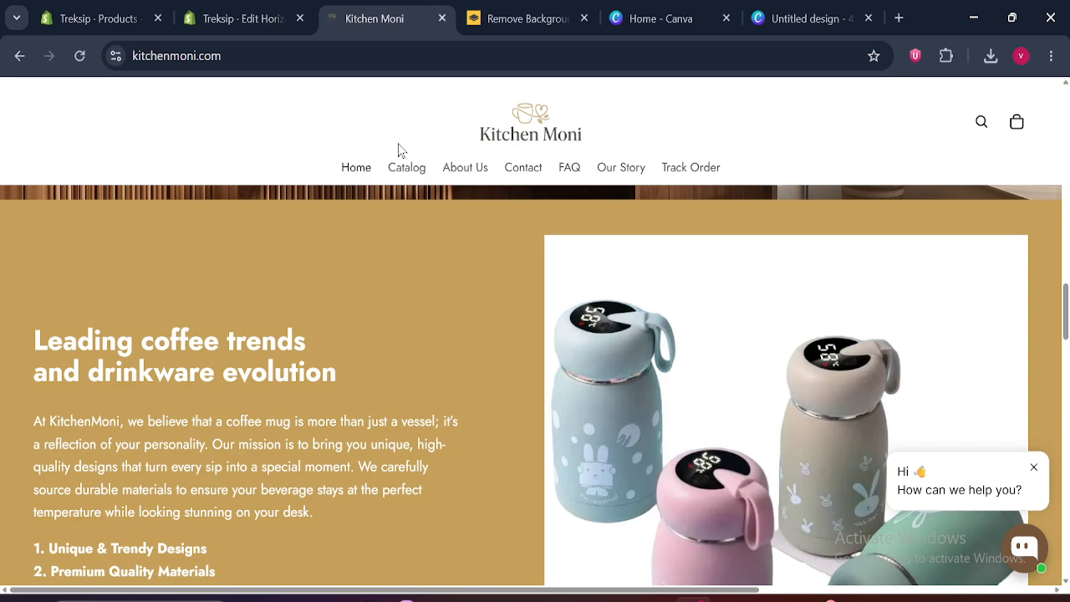
{"action": "left_click_drag", "start_coordinate": [1066, 289], "coordinate": [1067, 393]}
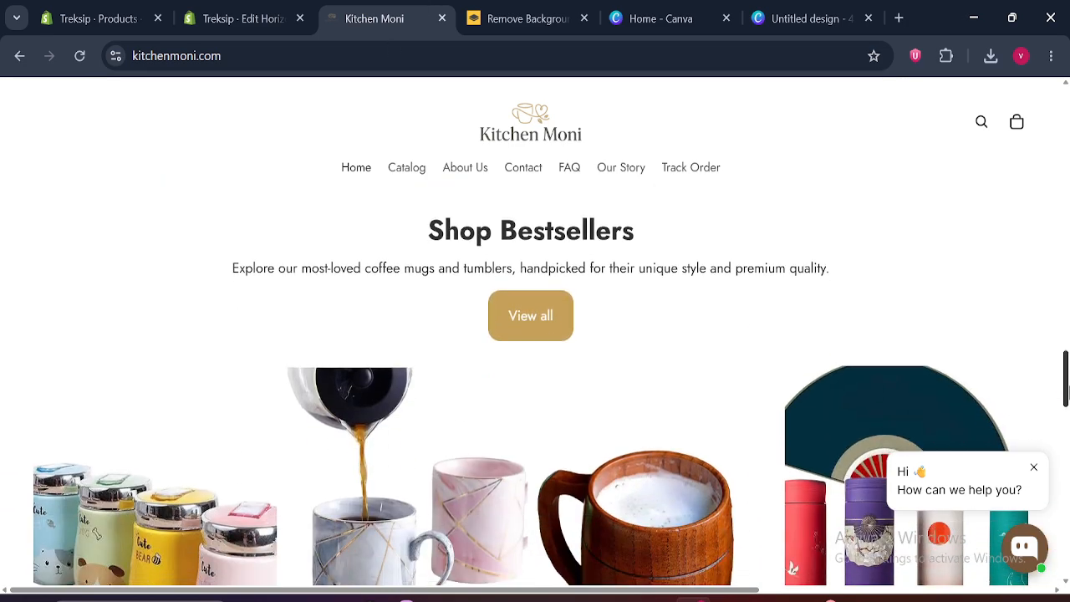
{"action": "left_click_drag", "start_coordinate": [426, 219], "coordinate": [717, 260]}
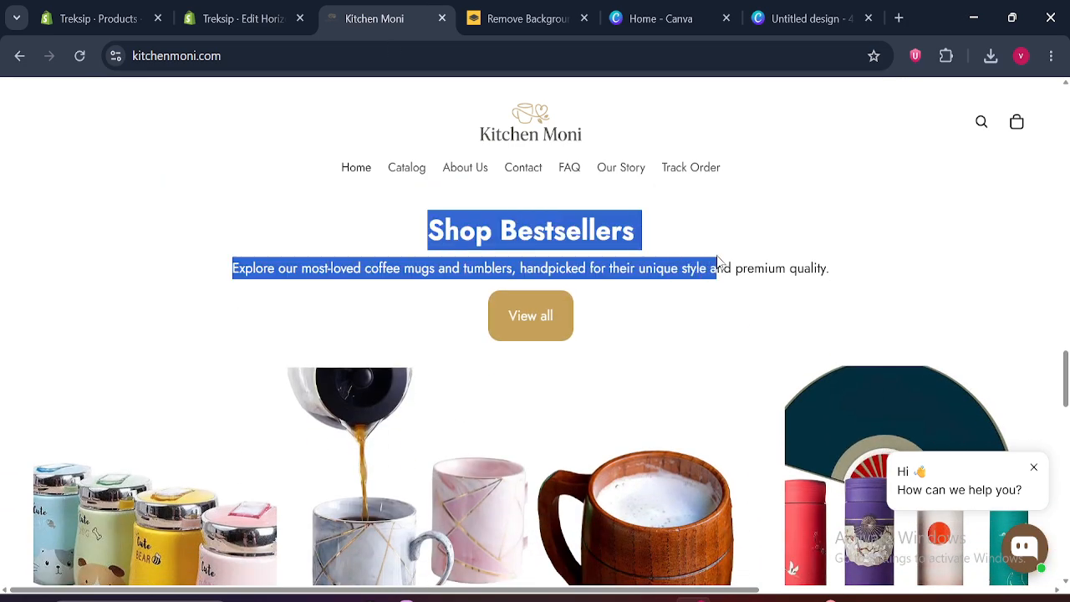
Return to the Treksip theme editor, collapse the last Image with text section, and duplicate the Rich text section
{"action": "left_click", "coordinate": [214, 9]}
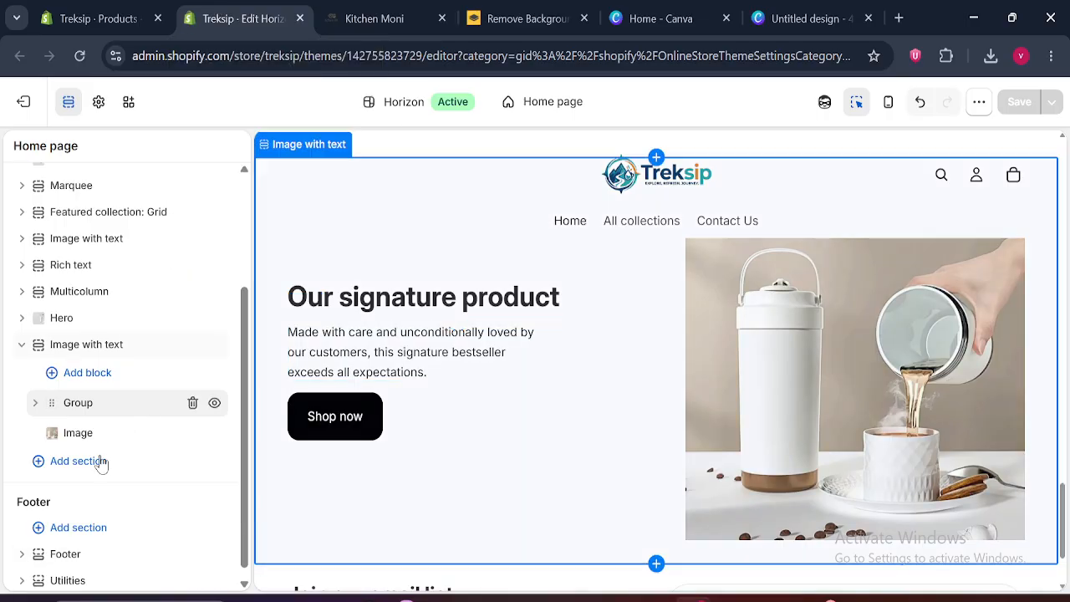
{"action": "left_click", "coordinate": [21, 345]}
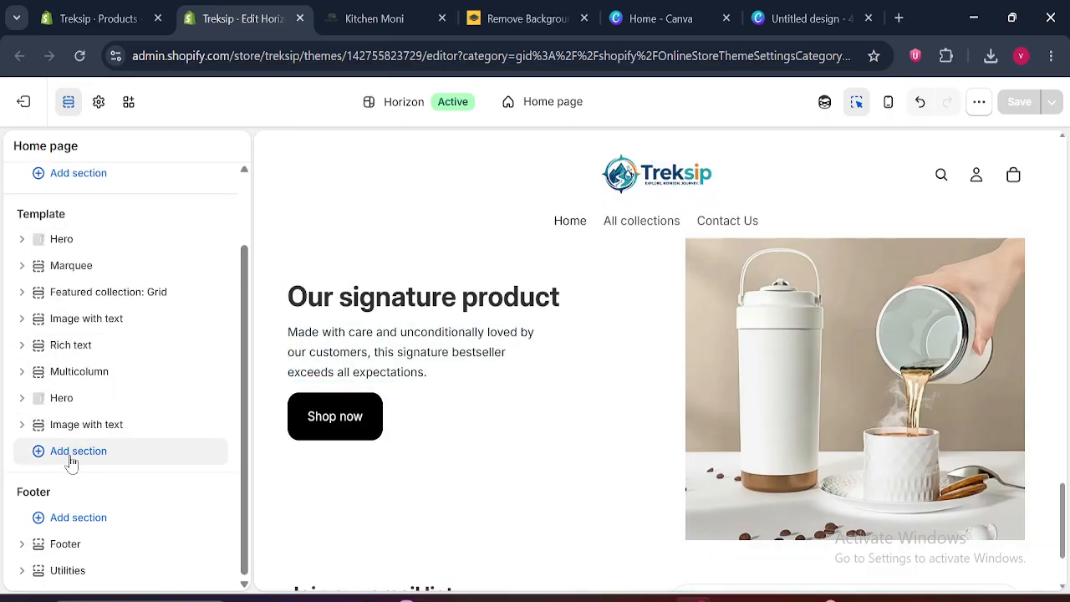
{"action": "left_click", "coordinate": [100, 349]}
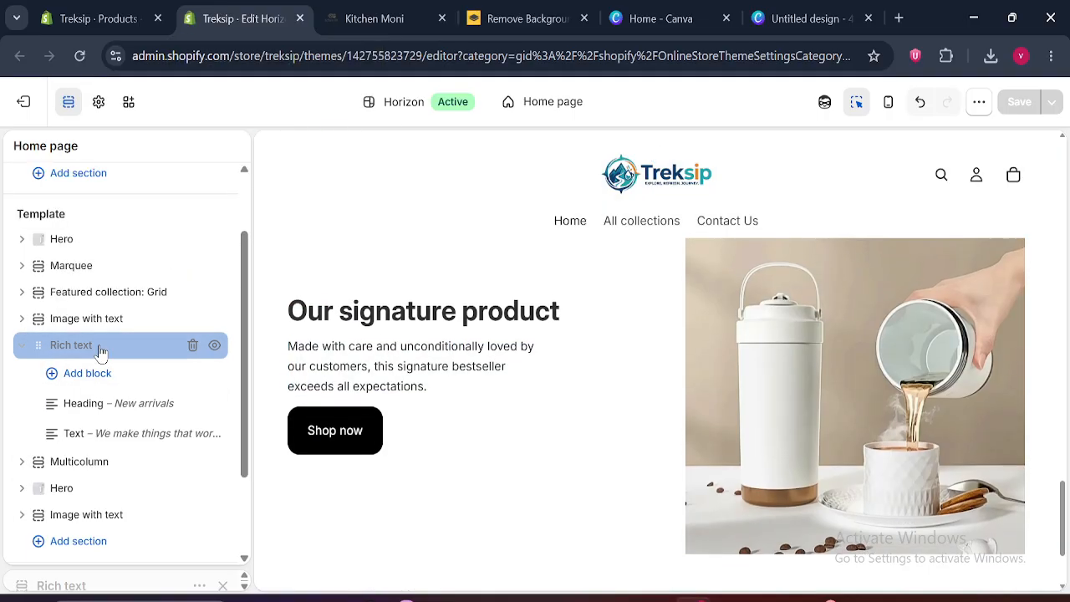
{"action": "left_click", "coordinate": [212, 238]}
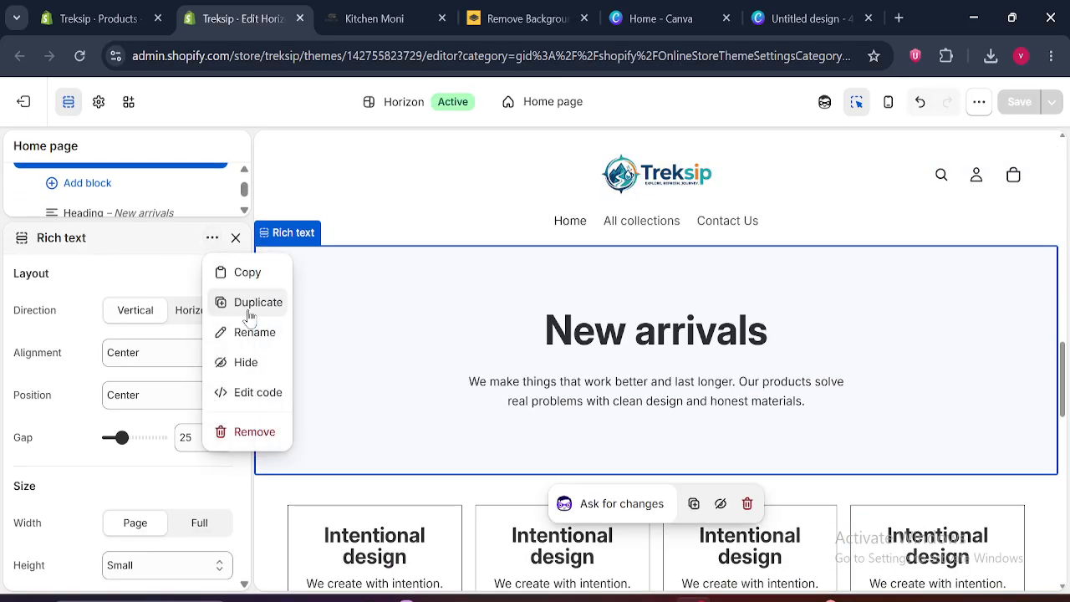
{"action": "left_click", "coordinate": [248, 309]}
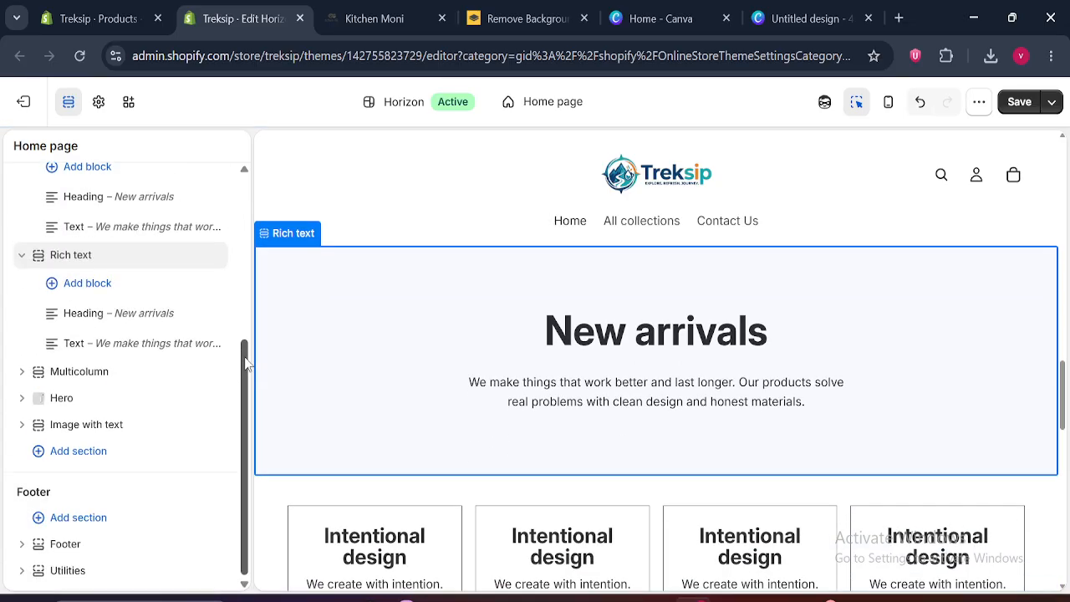
Collapse both Rich text sections and move one of them to the end of the template, below the last Image with text
{"action": "scroll", "coordinate": [248, 303], "scroll_direction": "up", "scroll_amount": 1}
{"action": "scroll", "coordinate": [249, 309], "scroll_direction": "up", "scroll_amount": 1}
{"action": "left_click", "coordinate": [21, 282]}
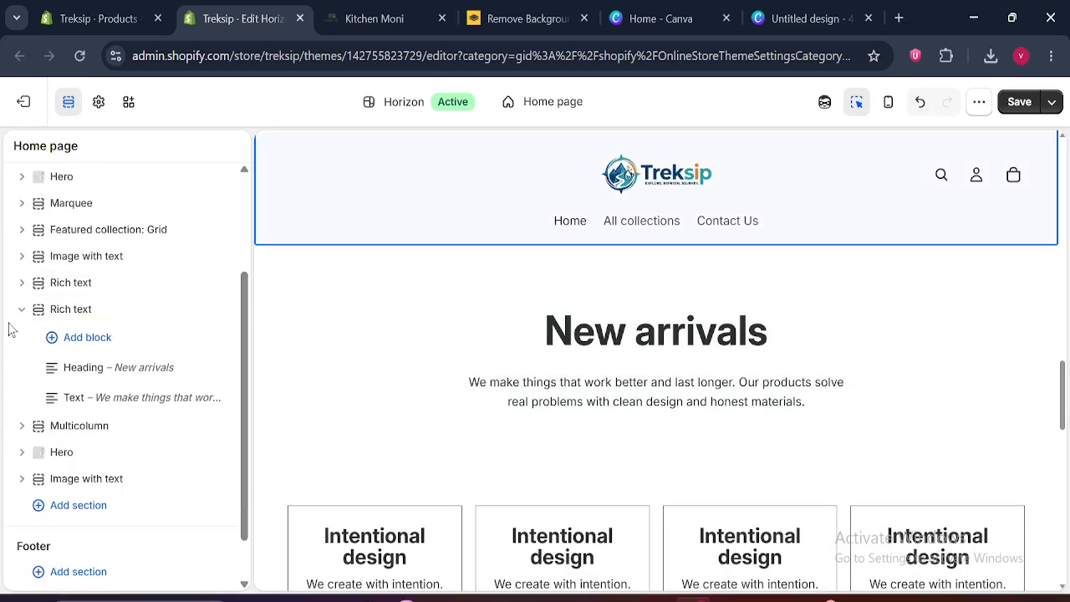
{"action": "left_click", "coordinate": [16, 316]}
{"action": "left_click_drag", "start_coordinate": [33, 344], "coordinate": [25, 443]}
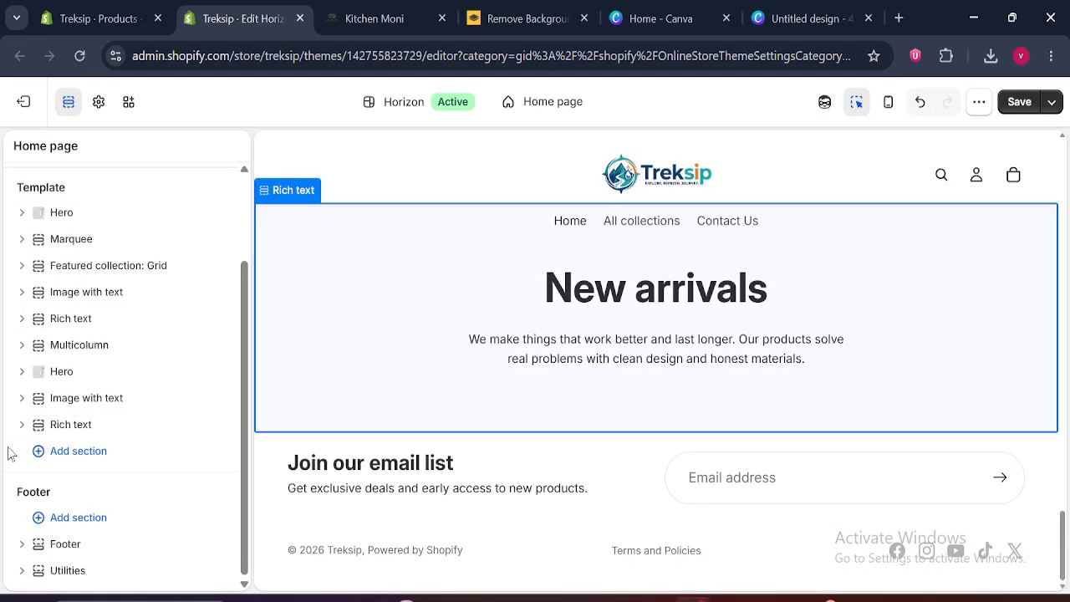
Compare the blocks of the last Rich text section with the Shop Bestsellers heading on the Kitchen Moni page
{"action": "left_click", "coordinate": [21, 426]}
{"action": "left_click", "coordinate": [420, 12]}
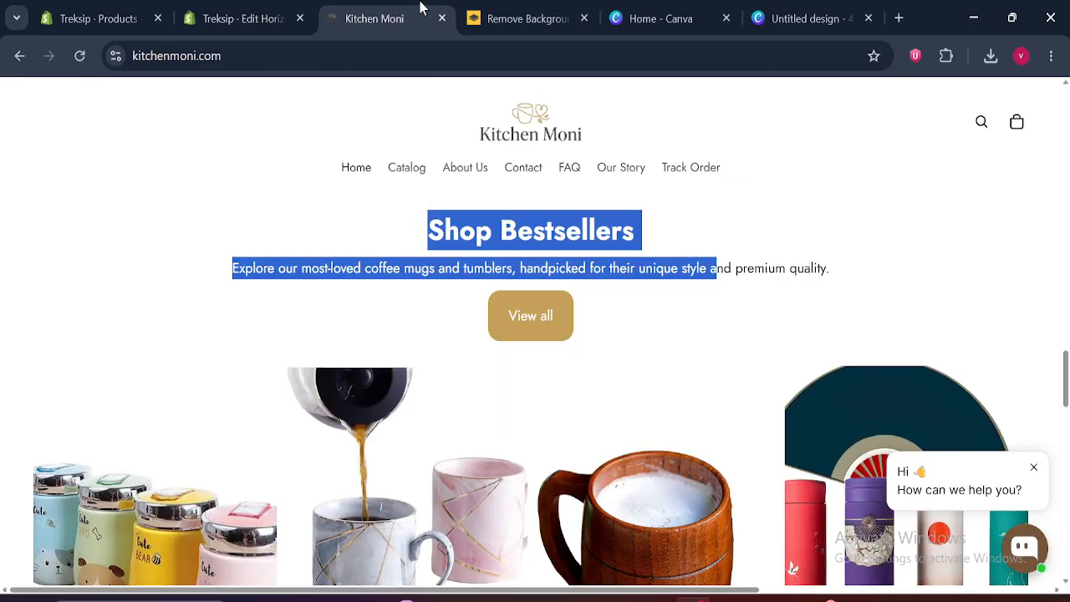
{"action": "left_click", "coordinate": [270, 11]}
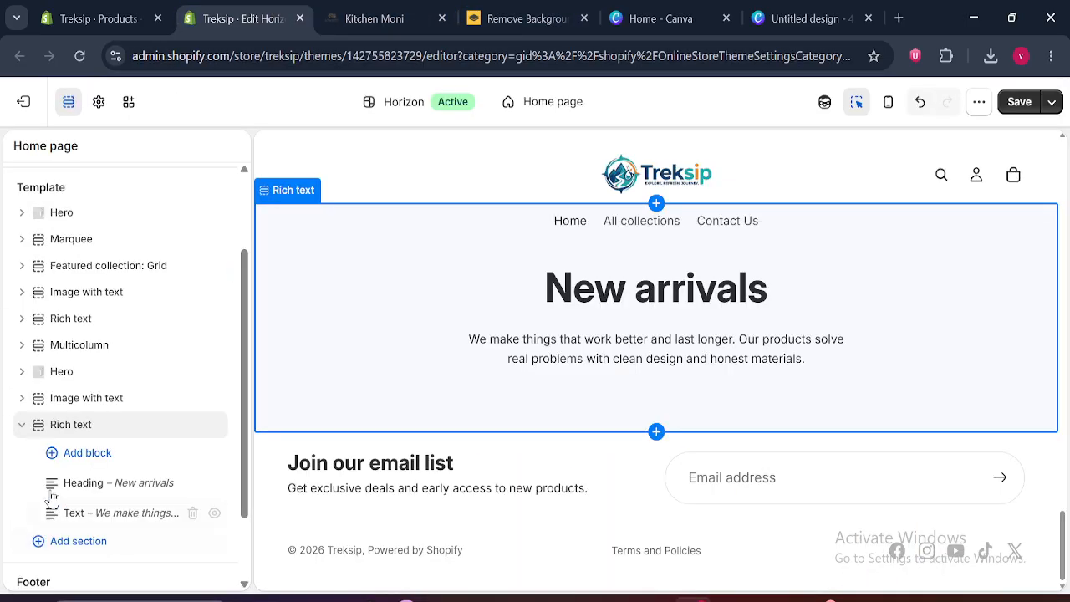
{"action": "left_click", "coordinate": [20, 426]}
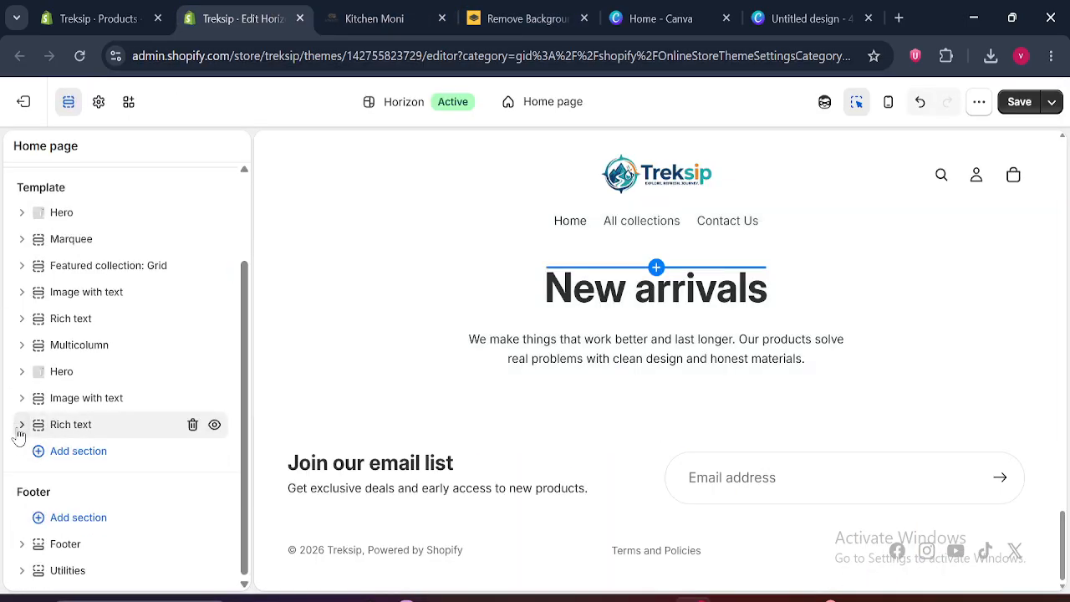
Add a Button block to the last Rich text section, place it below the Text block, and collapse the section
{"action": "left_click", "coordinate": [87, 452]}
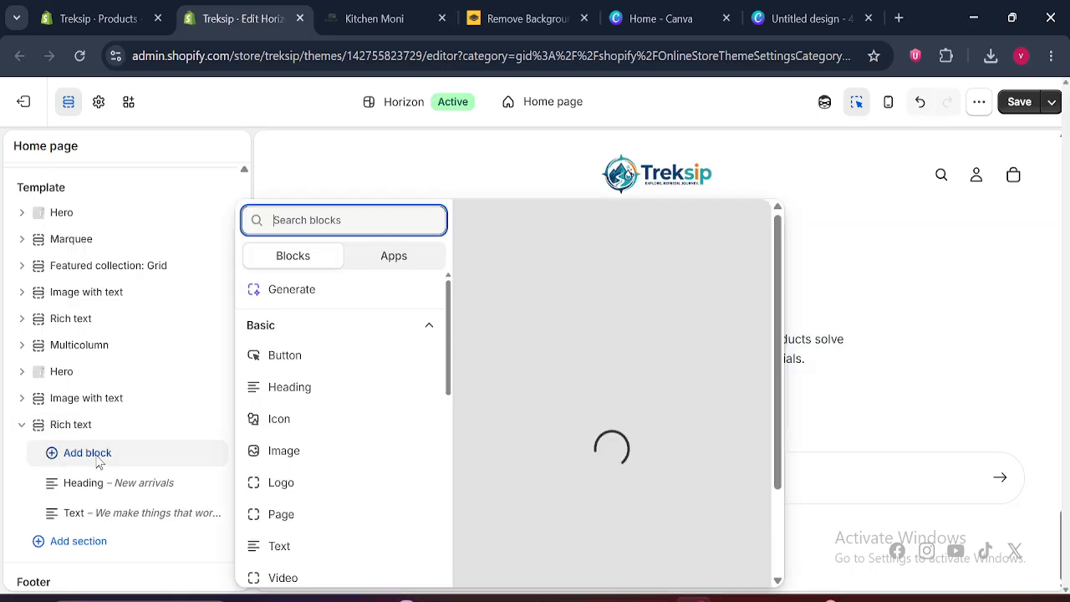
{"action": "key", "text": "Escape"}
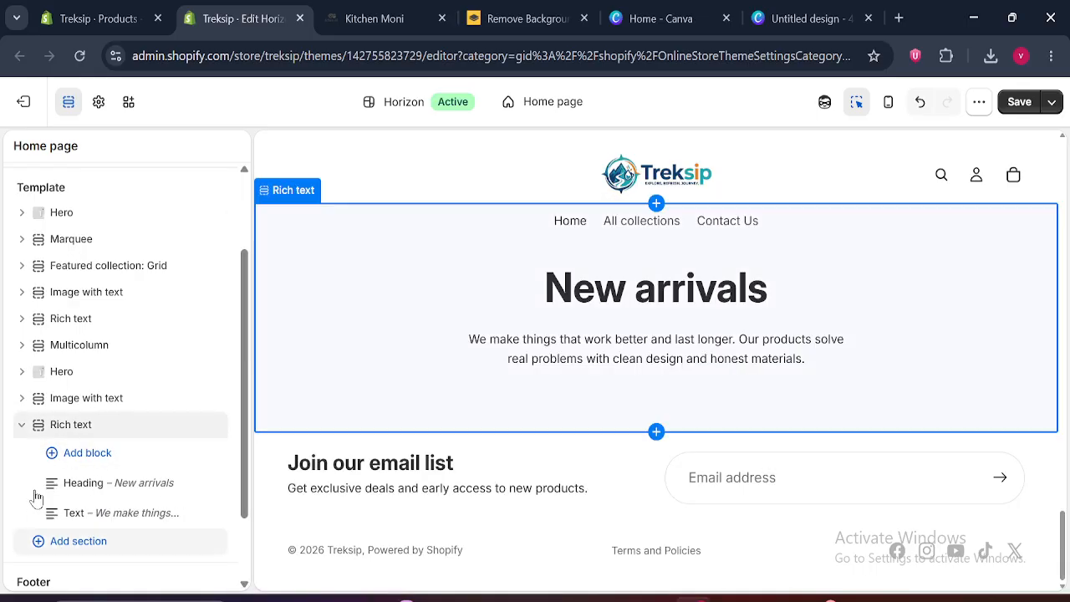
{"action": "left_click", "coordinate": [235, 239]}
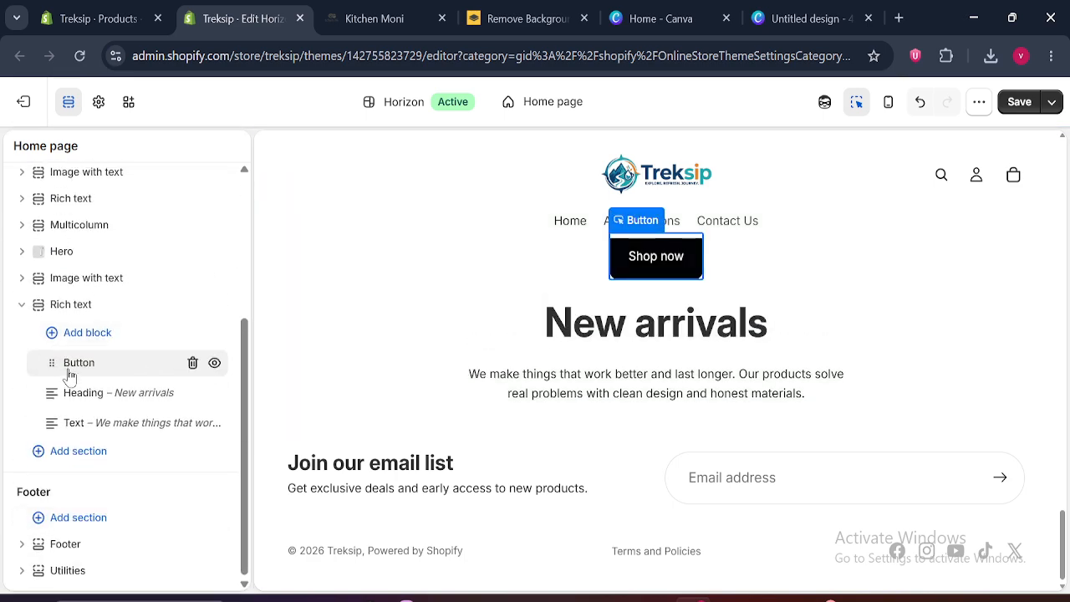
{"action": "left_click_drag", "start_coordinate": [70, 376], "coordinate": [52, 439]}
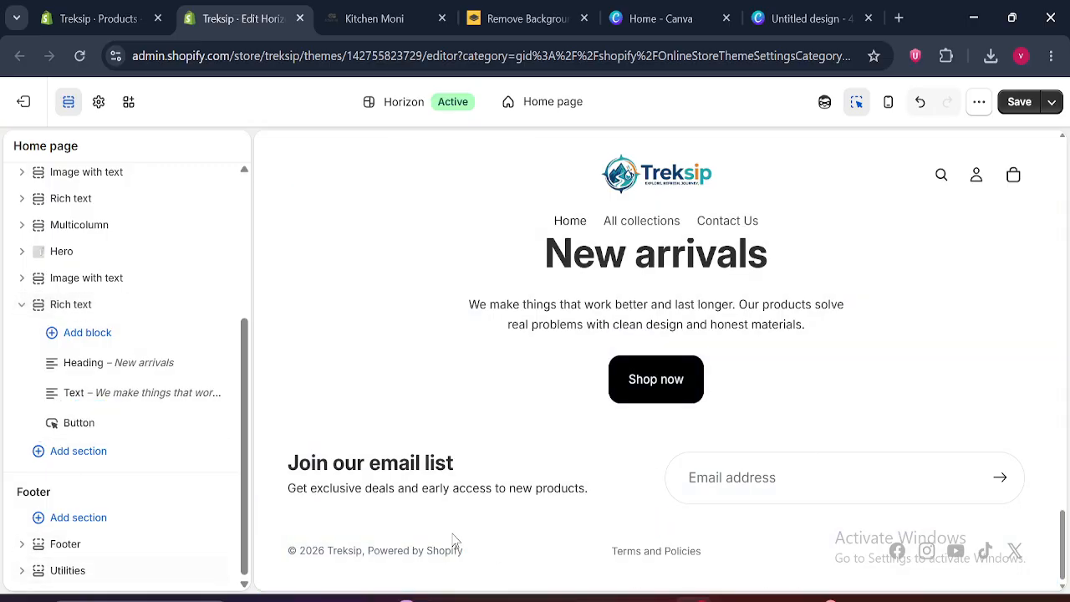
{"action": "left_click", "coordinate": [22, 306]}
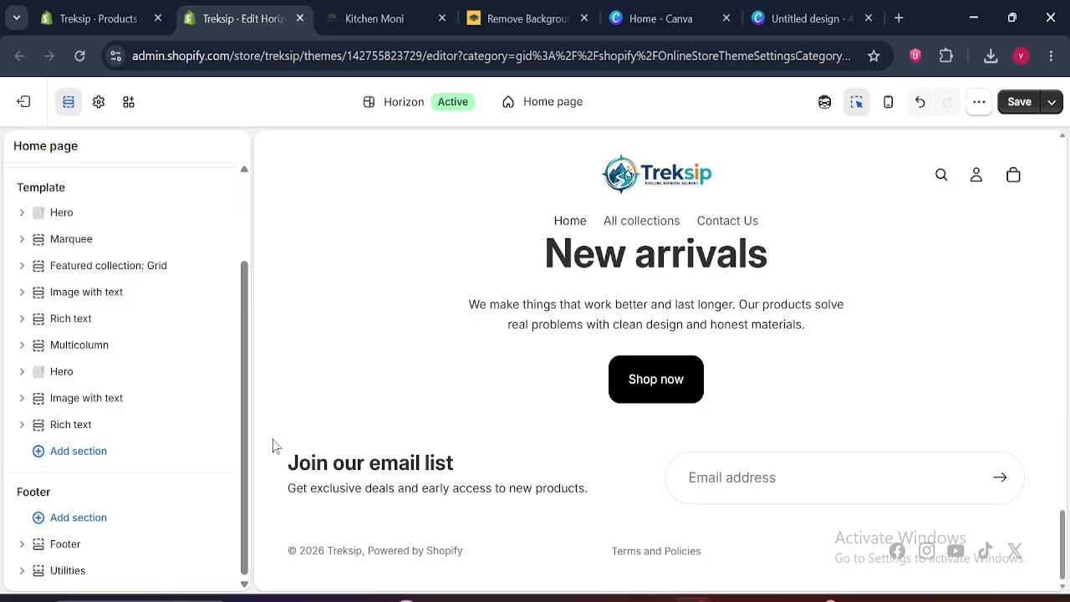
Check the products under Shop Bestsellers on Kitchen Moni, return to the Treksip theme editor, and search for "fea" among the sections to add
{"action": "left_click", "coordinate": [413, 12]}
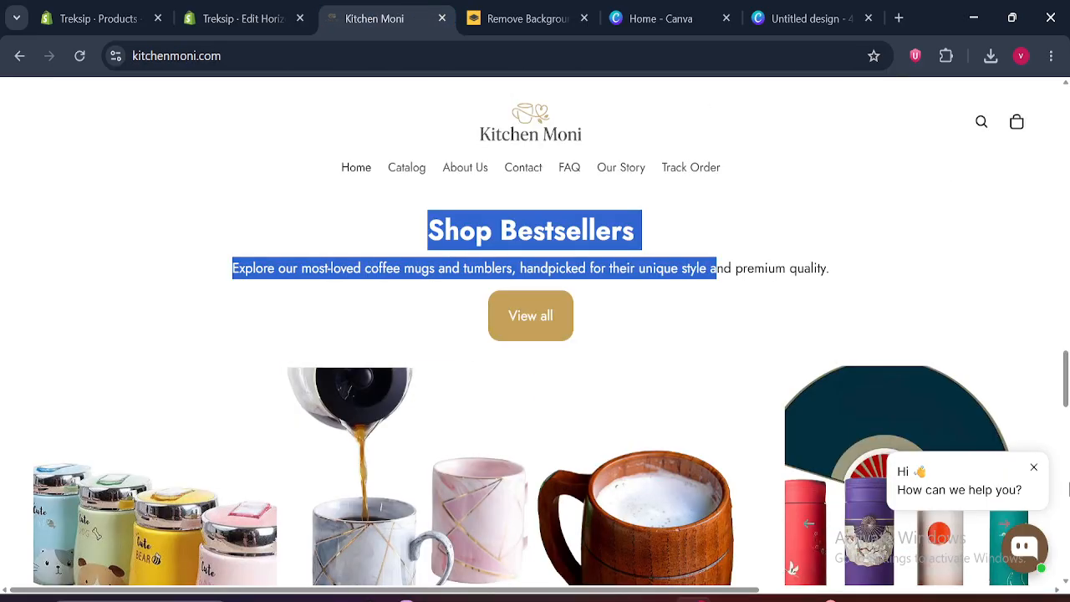
{"action": "scroll", "coordinate": [792, 569], "scroll_direction": "down", "scroll_amount": 3}
{"action": "left_click", "coordinate": [222, 10]}
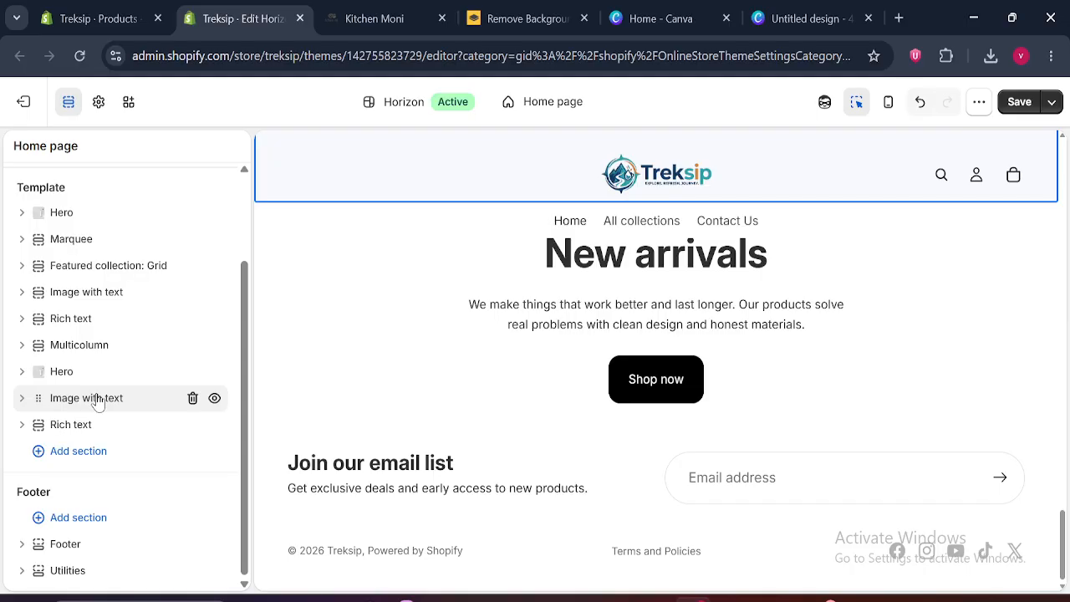
{"action": "left_click", "coordinate": [80, 454]}
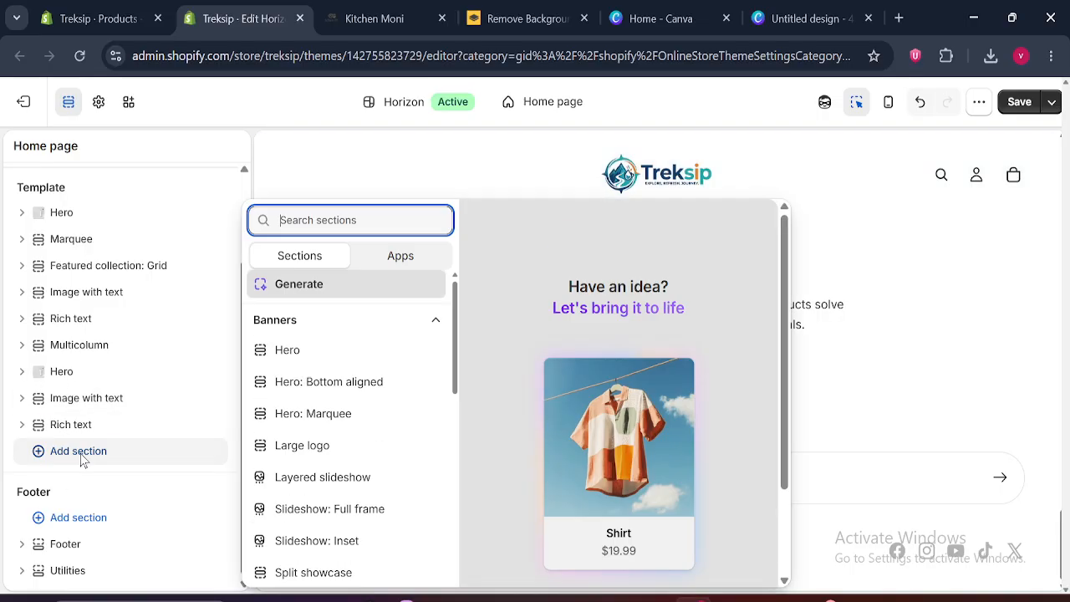
{"action": "type", "text": "featu"}
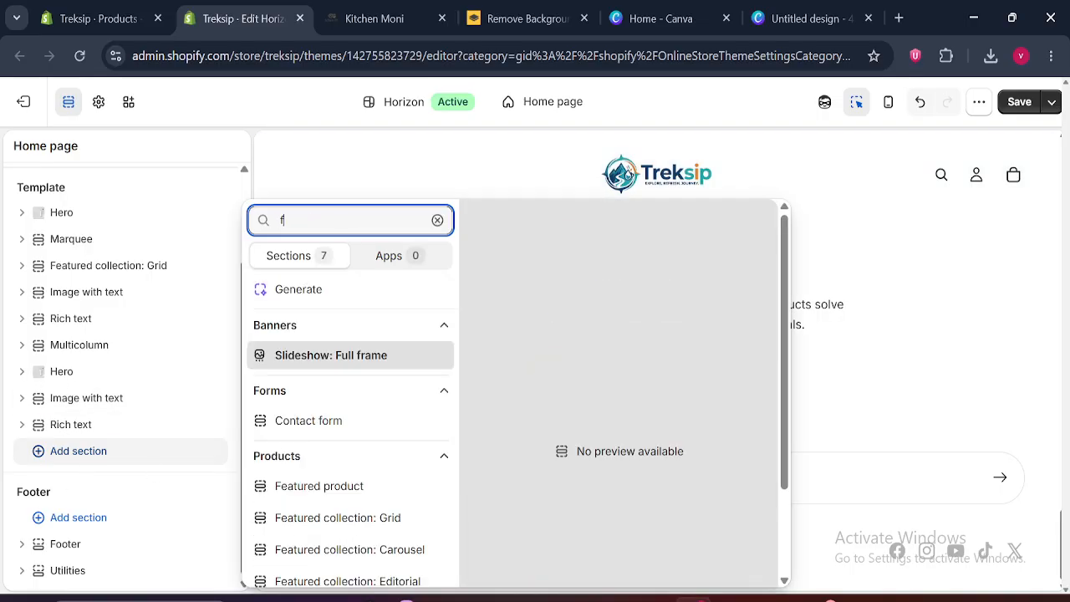
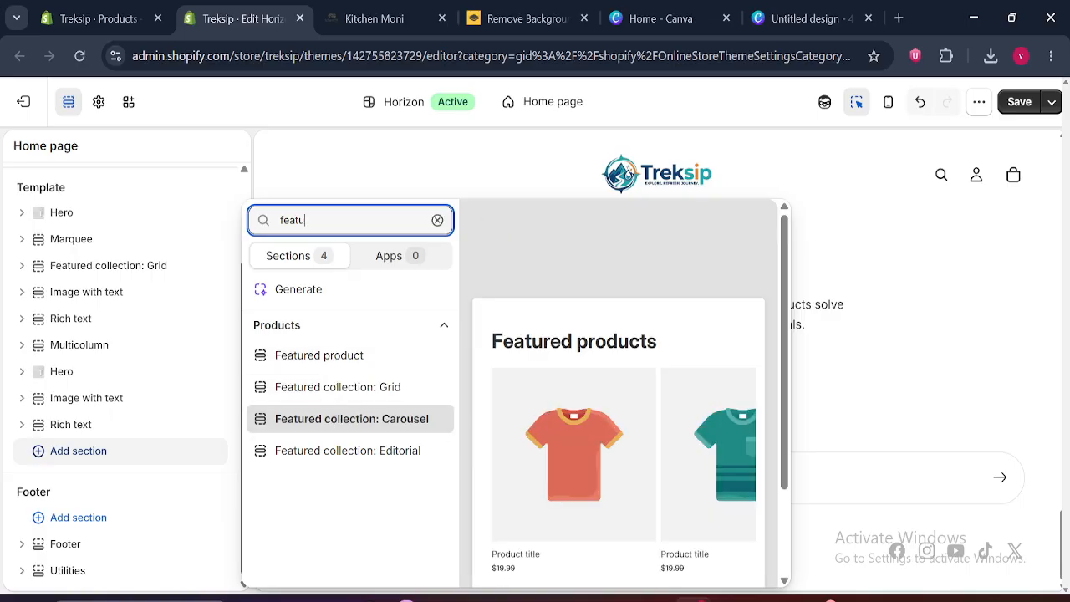
Search the available sections for "coll" and "feature", and add a Featured collection: Grid section below the last Rich text
{"action": "key", "text": "ctrl+a"}
{"action": "type", "text": "co"}
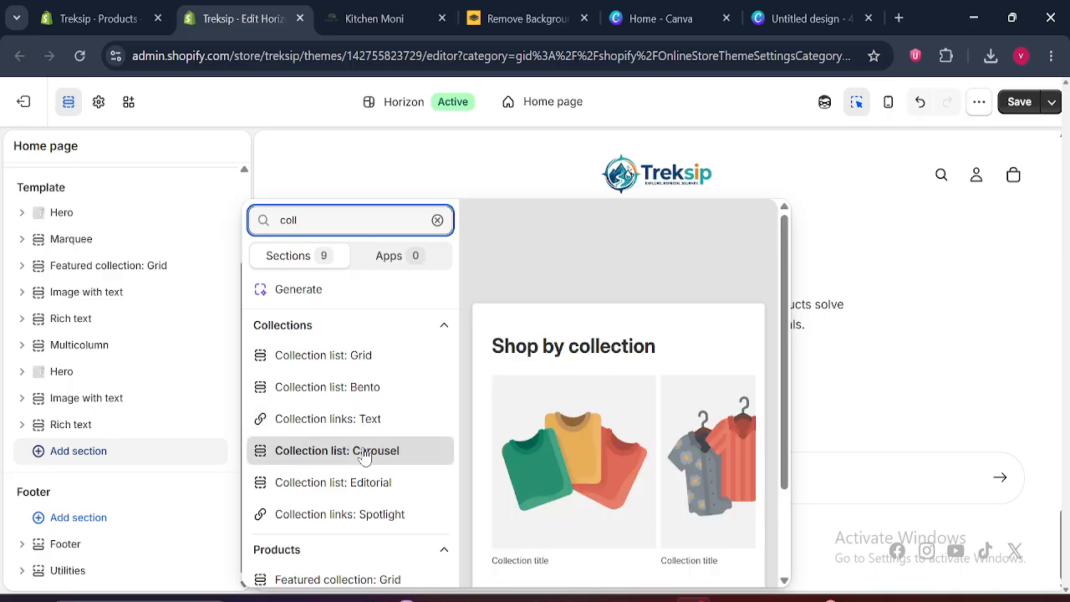
{"action": "key", "text": "ctrl+a"}
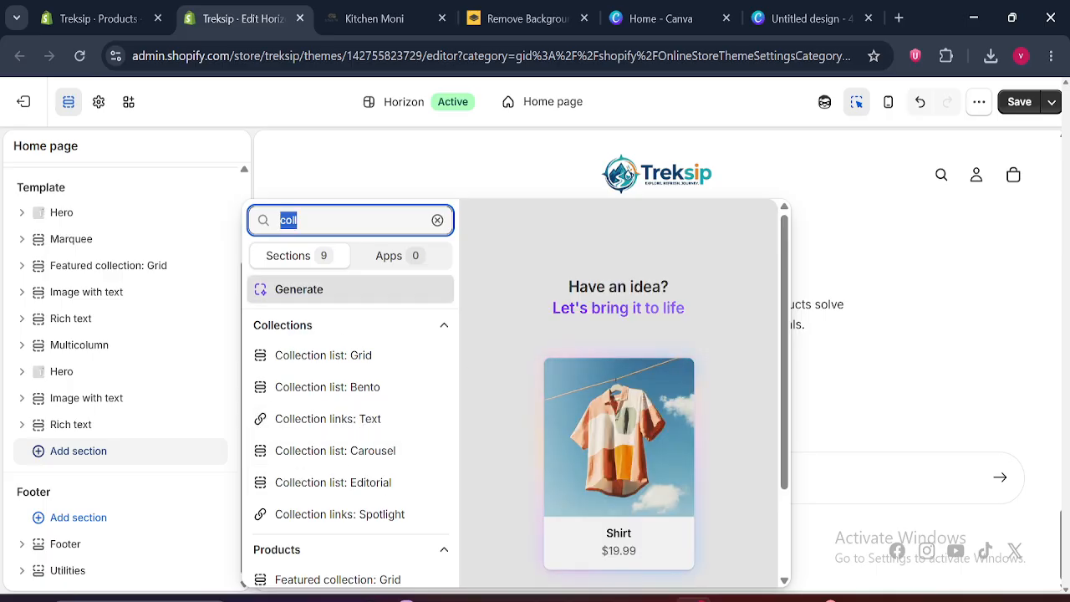
{"action": "type", "text": "feature"}
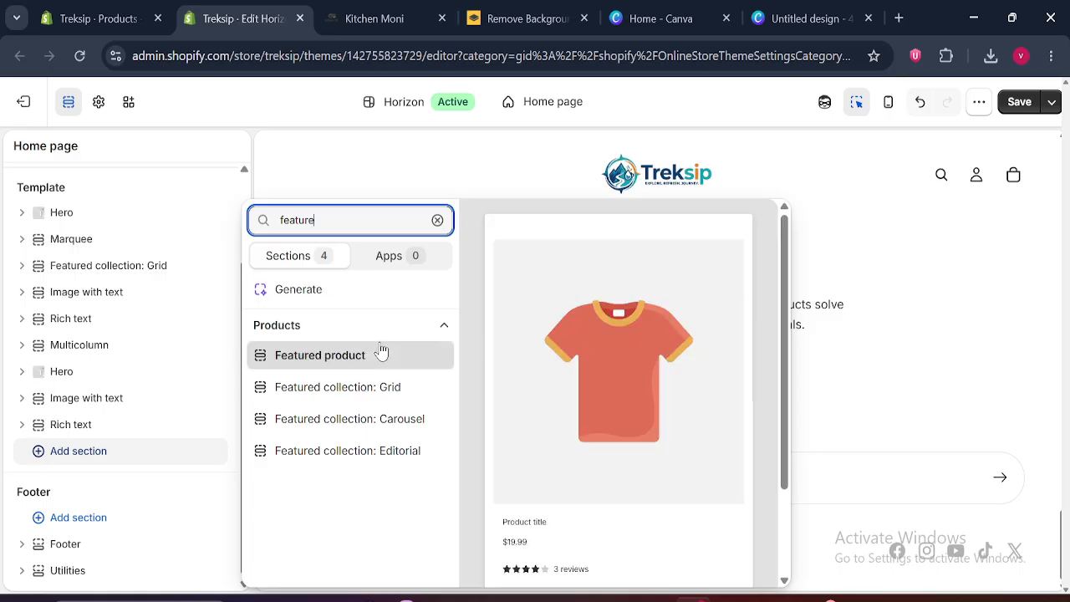
{"action": "left_click", "coordinate": [371, 393]}
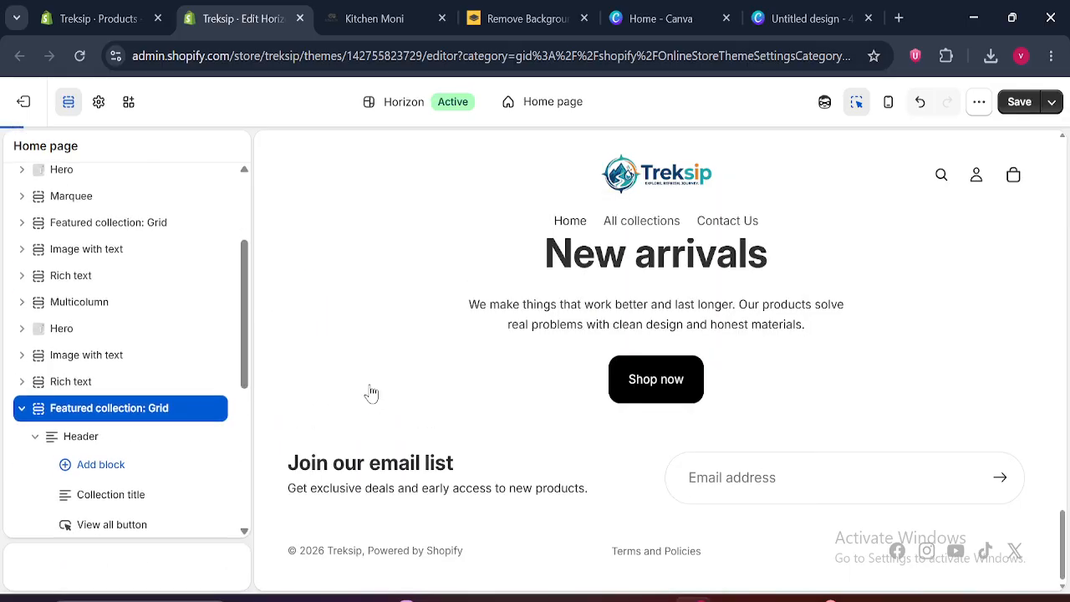
Choose a collection for the new Featured collection: Grid section, replacing Default example products with Coffe mug, and close its settings
{"action": "left_click", "coordinate": [153, 281]}
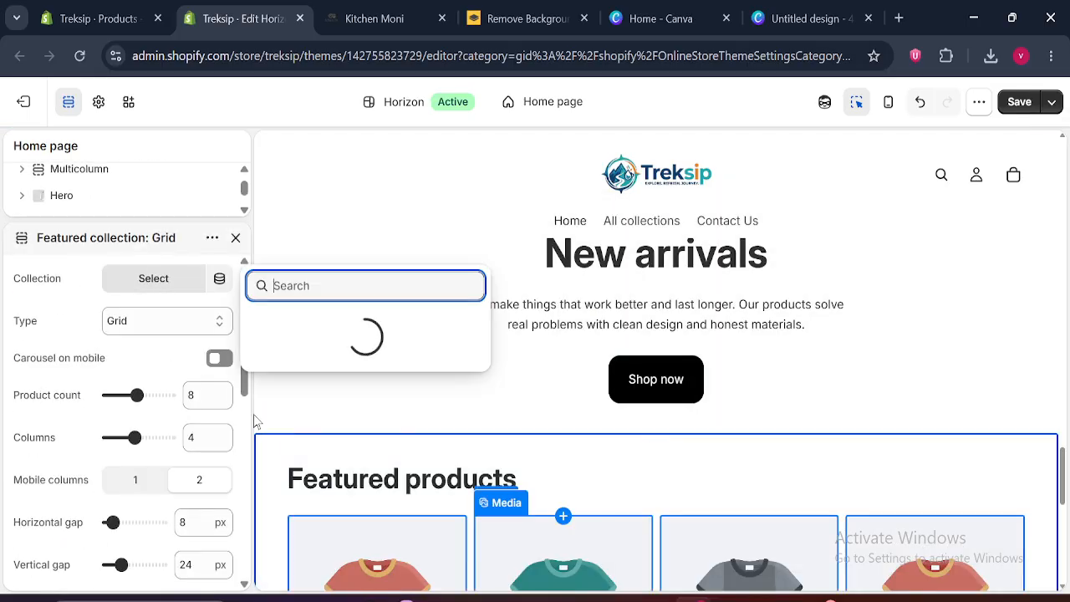
{"action": "left_click", "coordinate": [341, 370]}
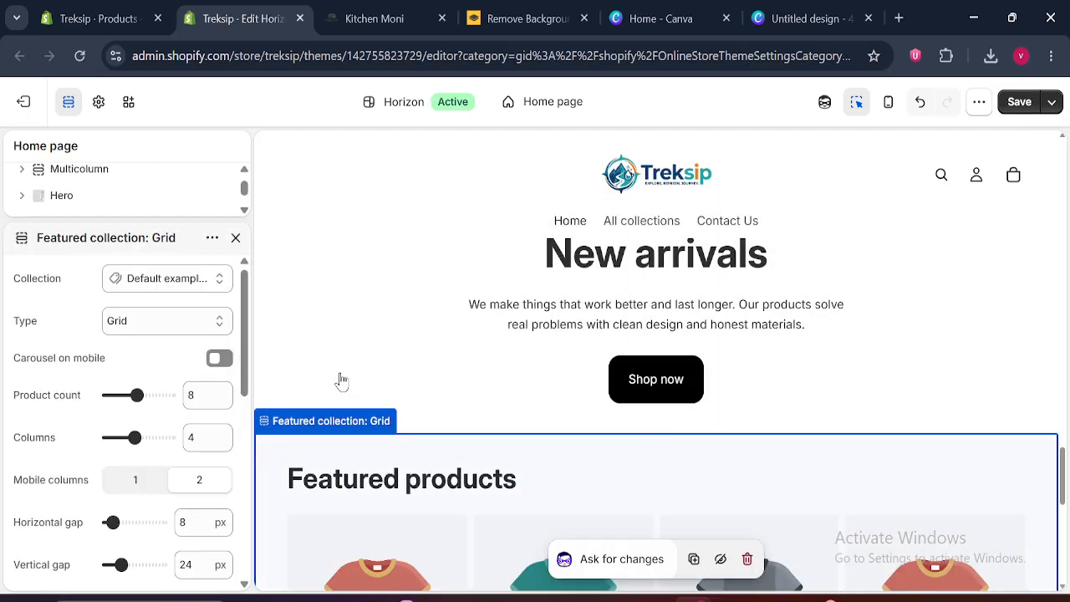
{"action": "left_click", "coordinate": [167, 278]}
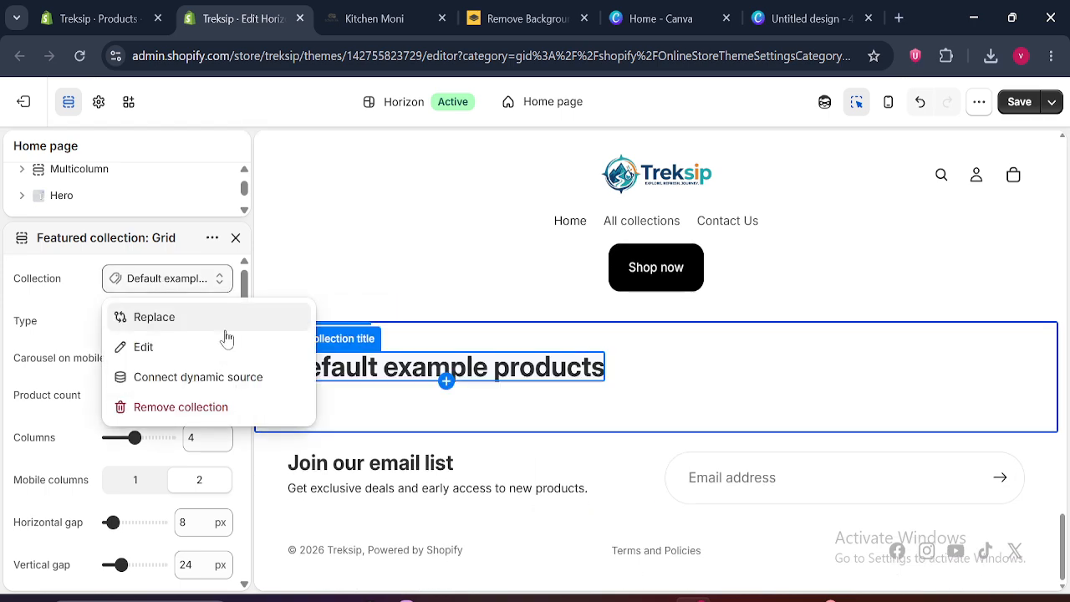
{"action": "left_click", "coordinate": [201, 322]}
{"action": "left_click", "coordinate": [316, 332]}
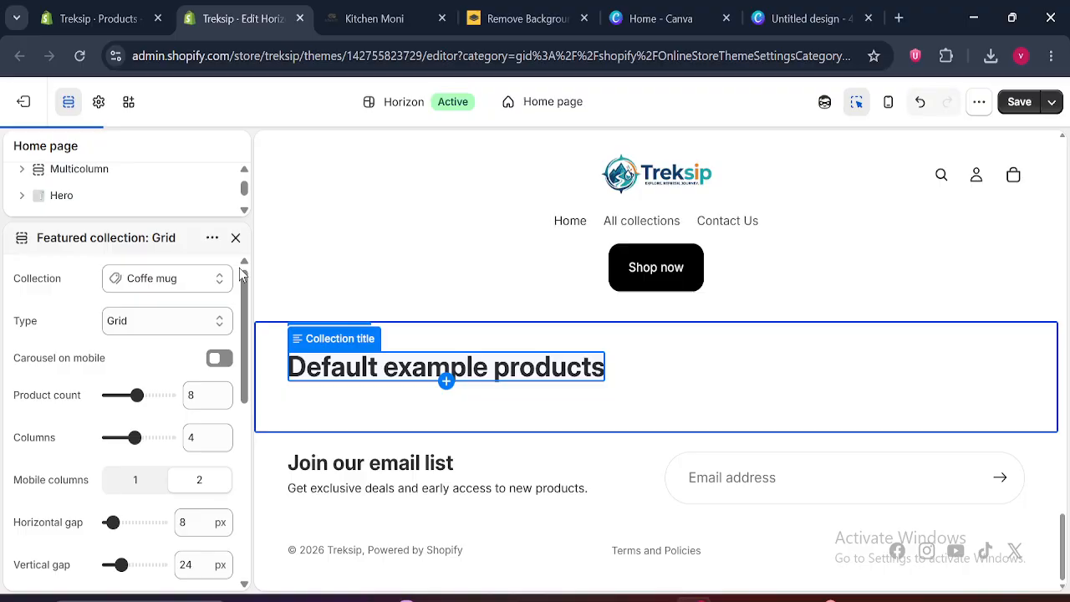
{"action": "left_click", "coordinate": [235, 240]}
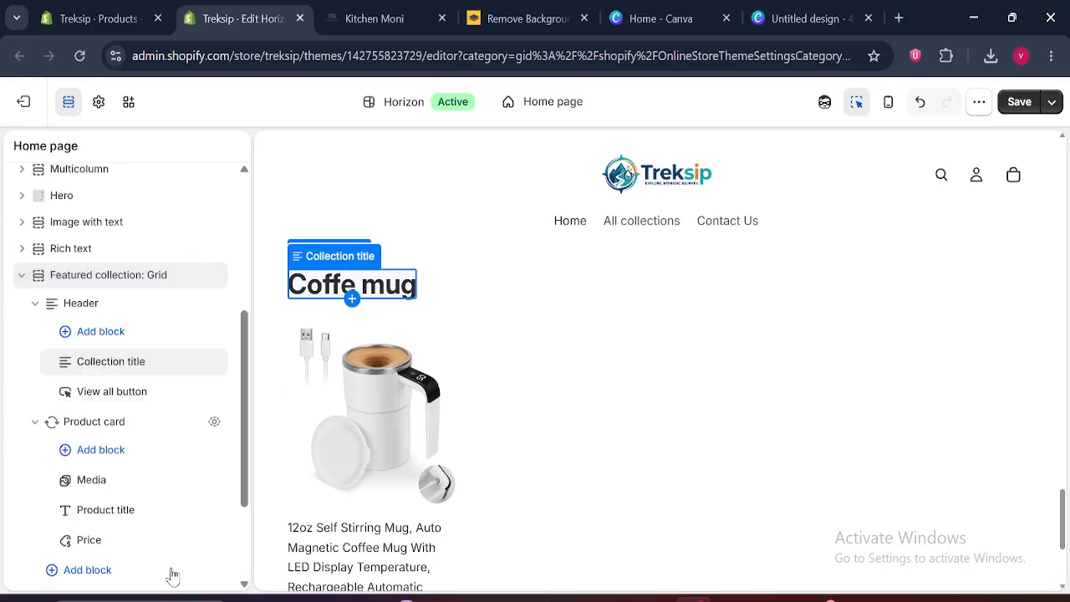
Collapse the Header and Product card blocks and the last Featured collection: Grid section in the section list
{"action": "left_click", "coordinate": [35, 302]}
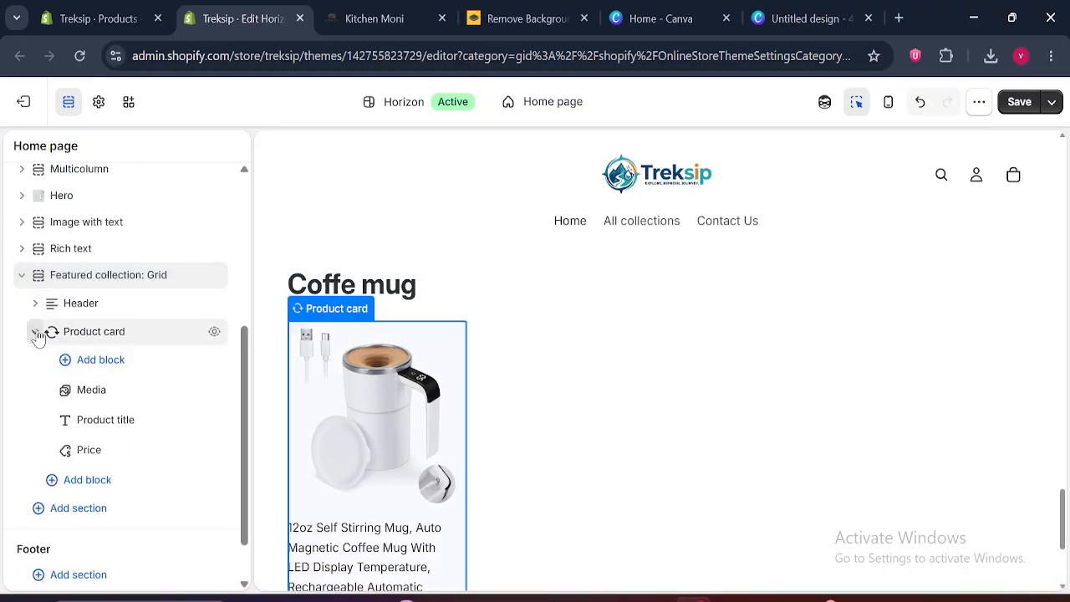
{"action": "left_click", "coordinate": [34, 332]}
{"action": "mouse_move", "coordinate": [1064, 516]}
{"action": "left_mouse_down"}
{"action": "mouse_move", "coordinate": [1065, 363]}
{"action": "mouse_move", "coordinate": [1065, 577]}
{"action": "mouse_move", "coordinate": [1066, 150]}
{"action": "mouse_move", "coordinate": [1067, 225]}
{"action": "left_mouse_up"}
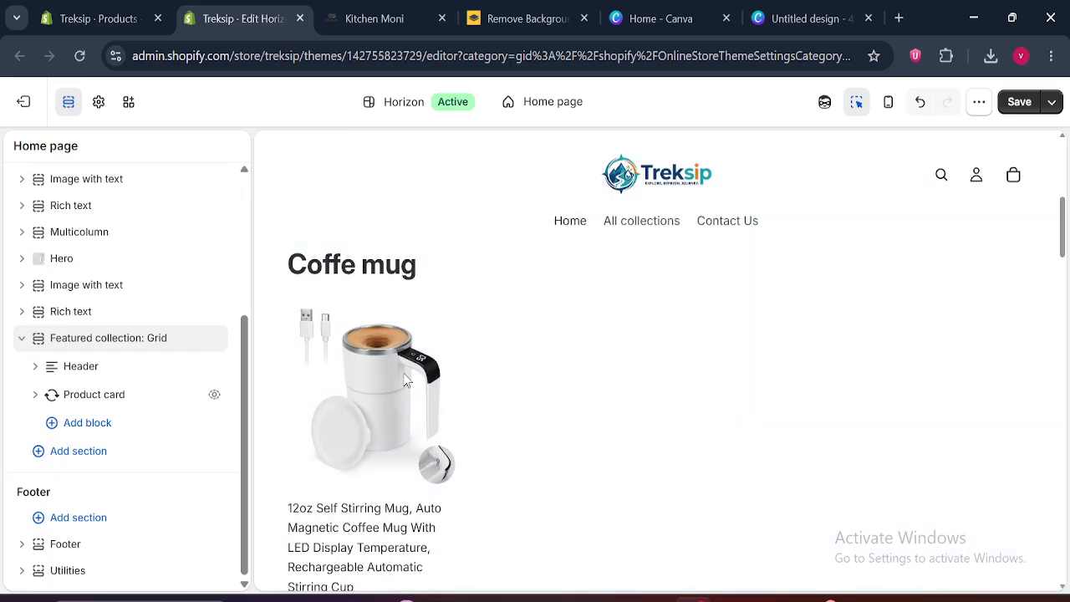
{"action": "left_click", "coordinate": [22, 339]}
Check the product cards under Shop Bestsellers on the Kitchen Moni page and return to the Treksip theme editor
{"action": "left_click", "coordinate": [374, 19]}
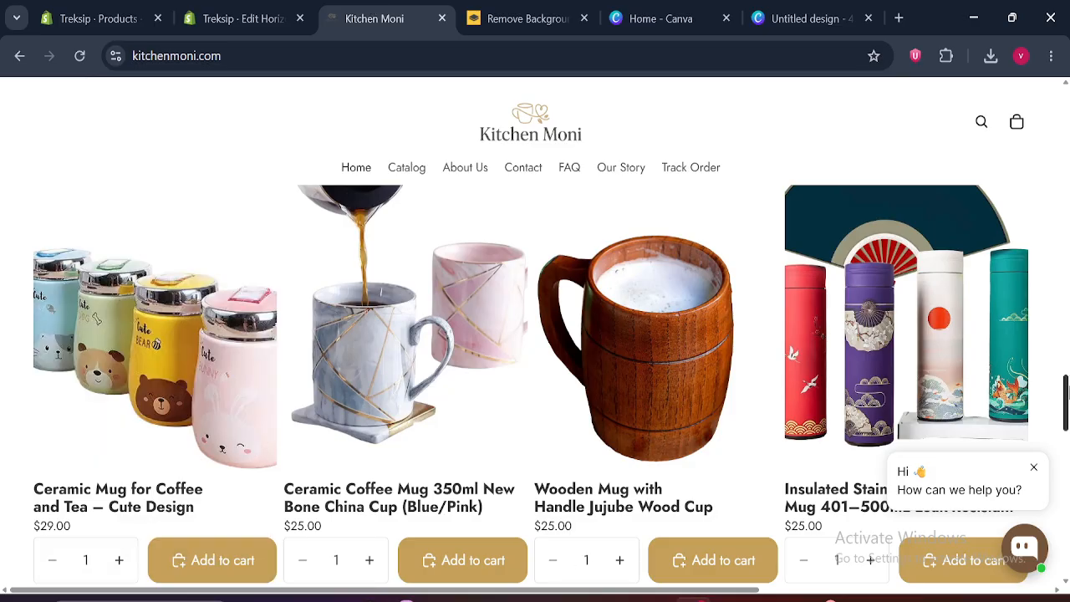
{"action": "mouse_move", "coordinate": [1068, 399]}
{"action": "left_mouse_down"}
{"action": "mouse_move", "coordinate": [1068, 377]}
{"action": "mouse_move", "coordinate": [1069, 405]}
{"action": "left_mouse_up"}
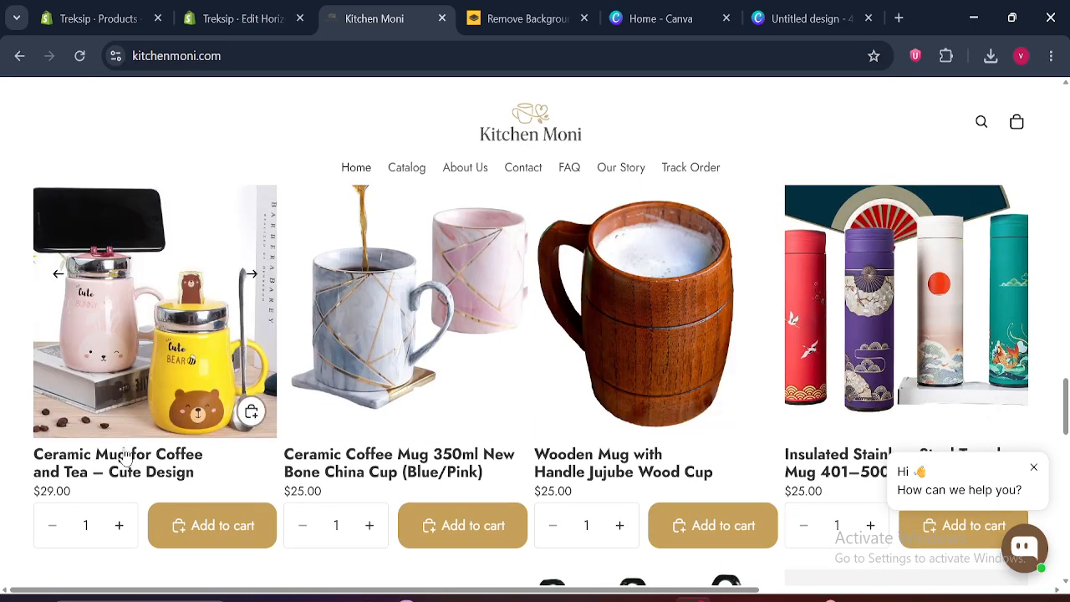
{"action": "left_click", "coordinate": [275, 9]}
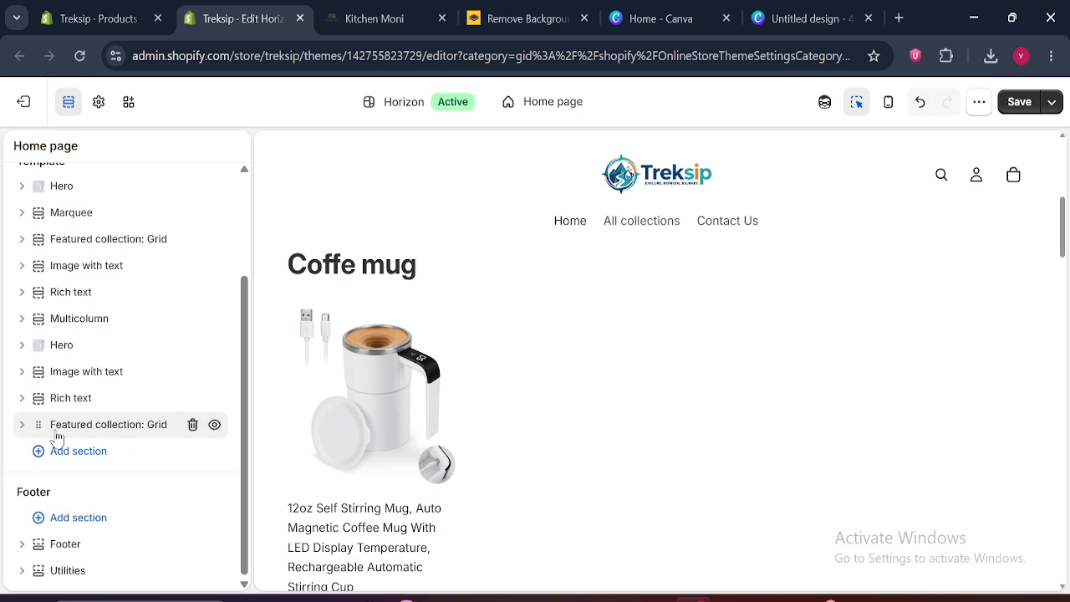
Delete the last Featured collection: Grid section and add a fresh section of the same type in its place
{"action": "left_click", "coordinate": [194, 426]}
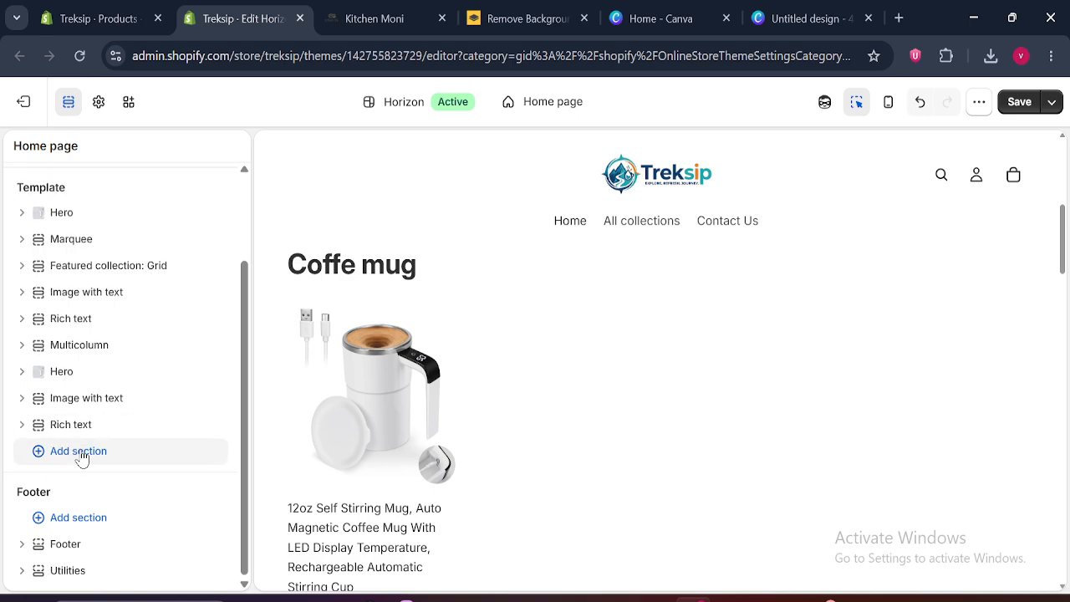
{"action": "left_click", "coordinate": [83, 450]}
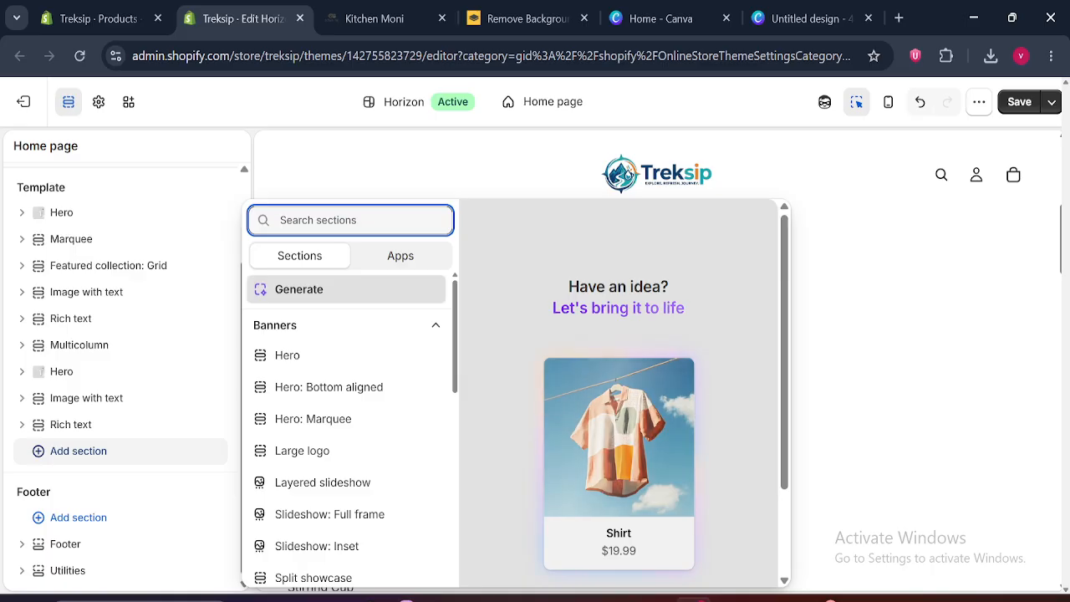
{"action": "type", "text": "feature"}
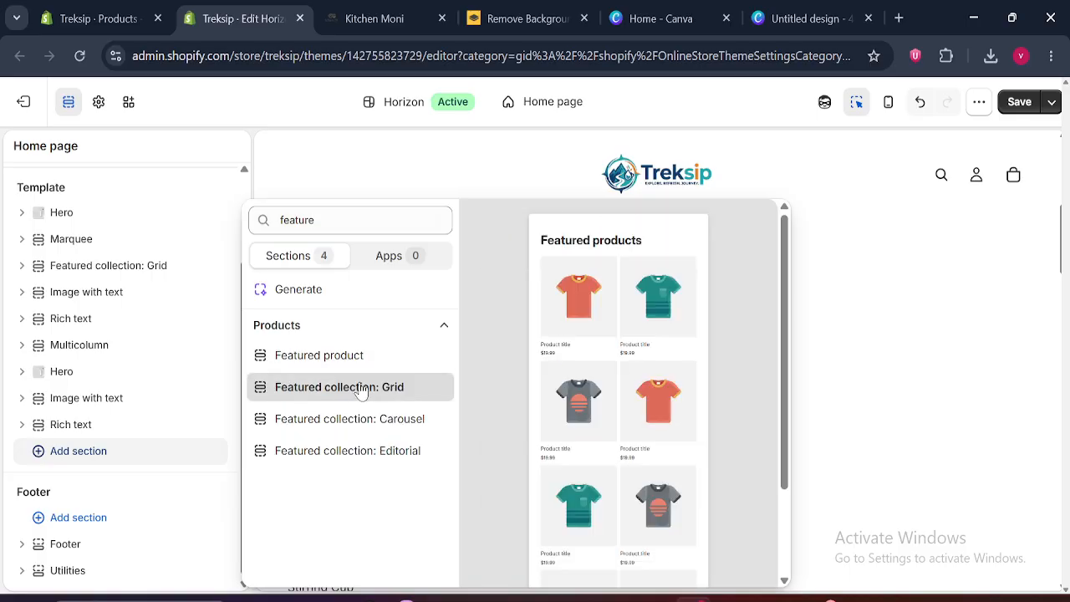
{"action": "left_click", "coordinate": [361, 388]}
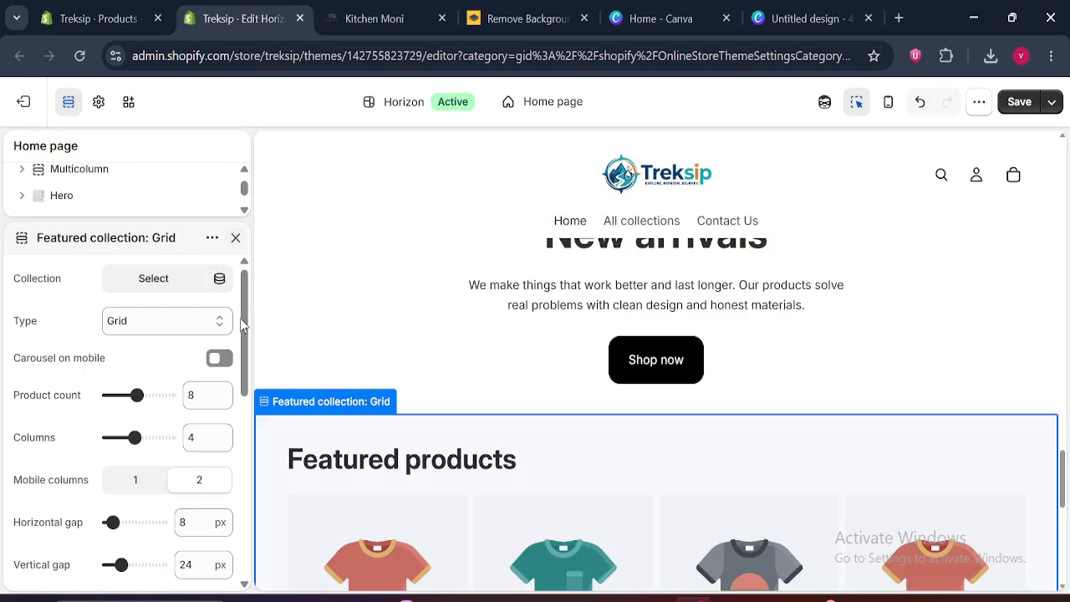
{"action": "left_click", "coordinate": [25, 328]}
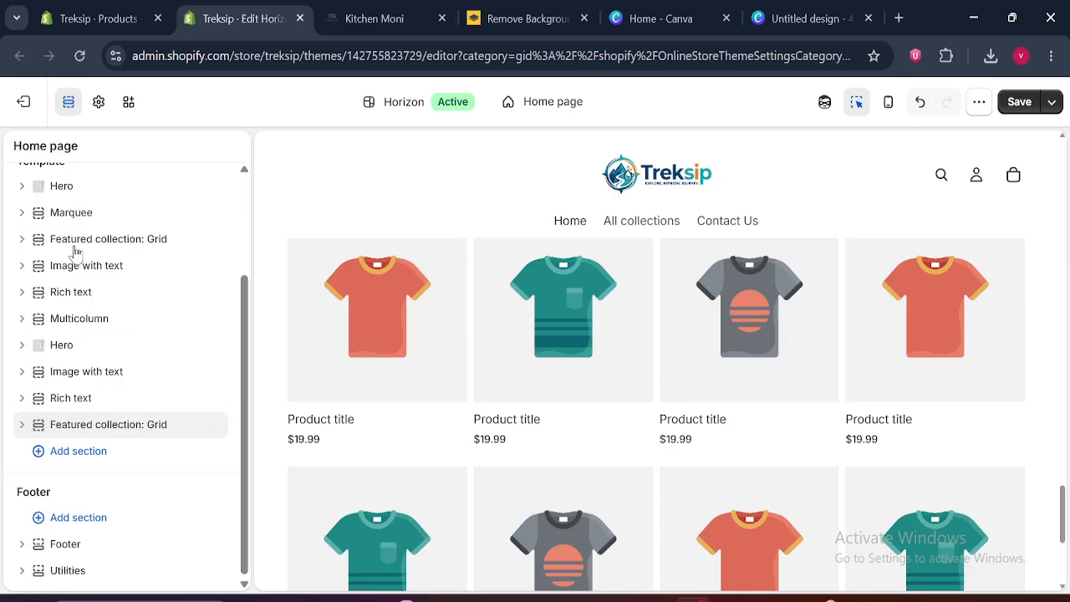
Assign the Coffe mug collection to the last Featured collection: Grid section and save the theme
{"action": "left_click", "coordinate": [101, 431]}
{"action": "left_click", "coordinate": [161, 280]}
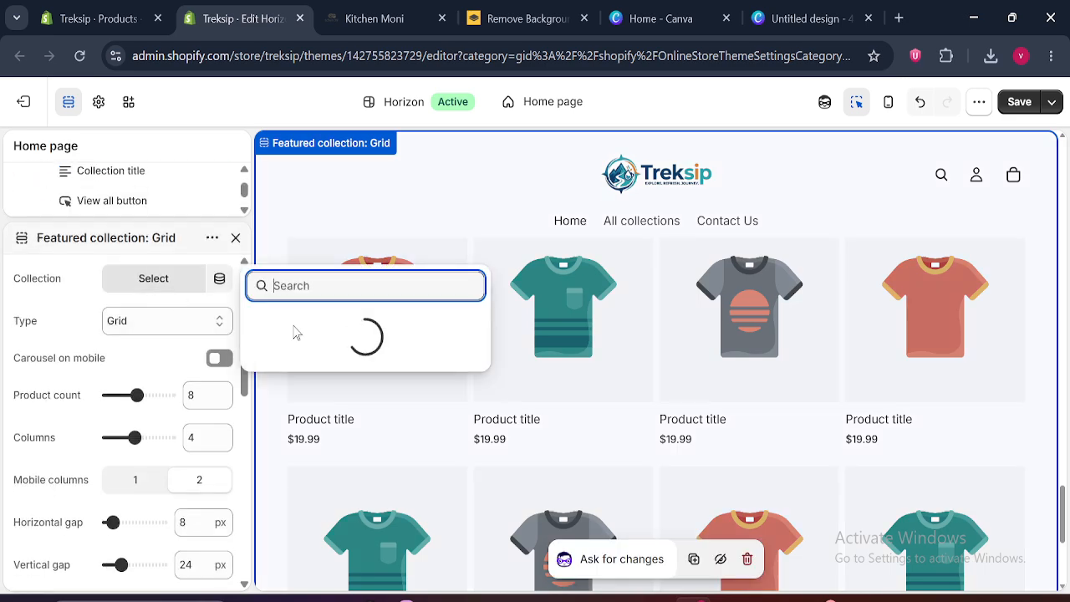
{"action": "left_click", "coordinate": [308, 338]}
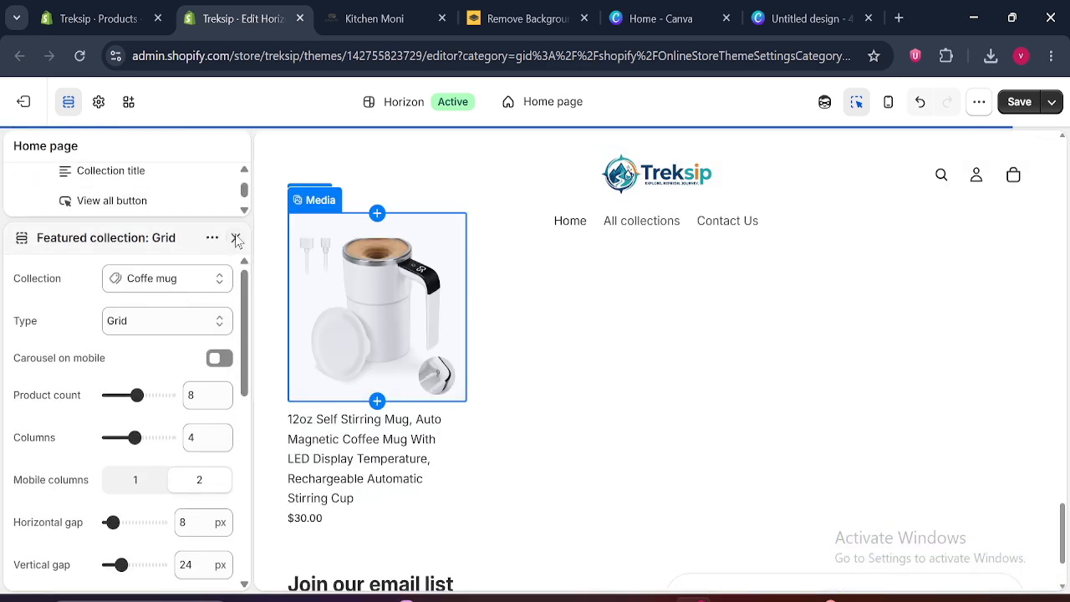
{"action": "left_click", "coordinate": [236, 238]}
{"action": "left_click_drag", "start_coordinate": [245, 440], "coordinate": [251, 377]}
{"action": "left_click", "coordinate": [23, 275]}
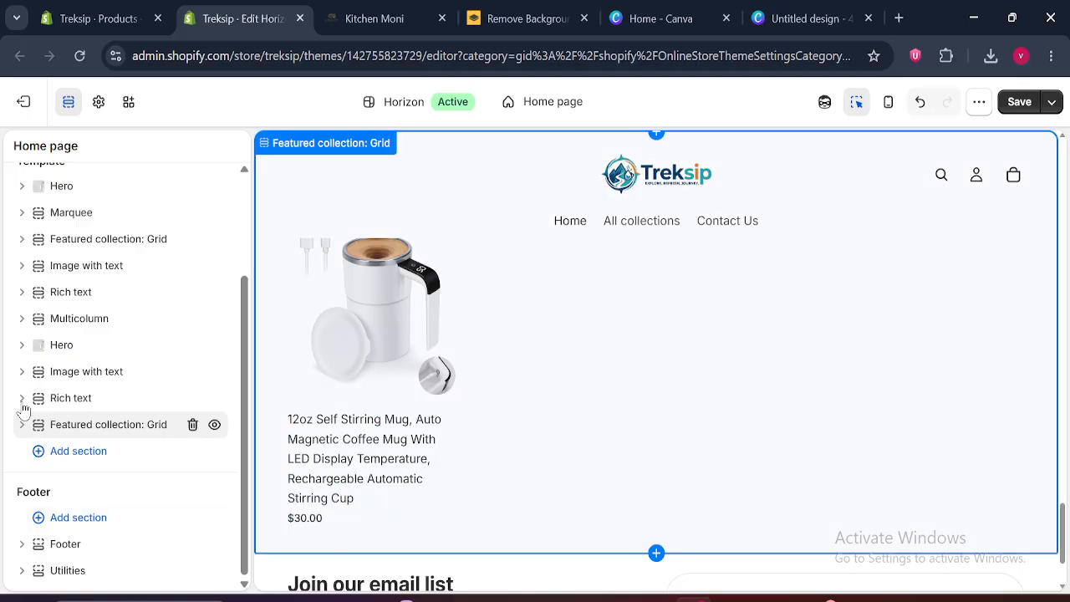
{"action": "left_click", "coordinate": [1021, 103]}
Examine the Why Shop with KitchenMoni? heading, text and cards on Kitchen Moni, and return to the Treksip theme editor
{"action": "left_click", "coordinate": [429, 10]}
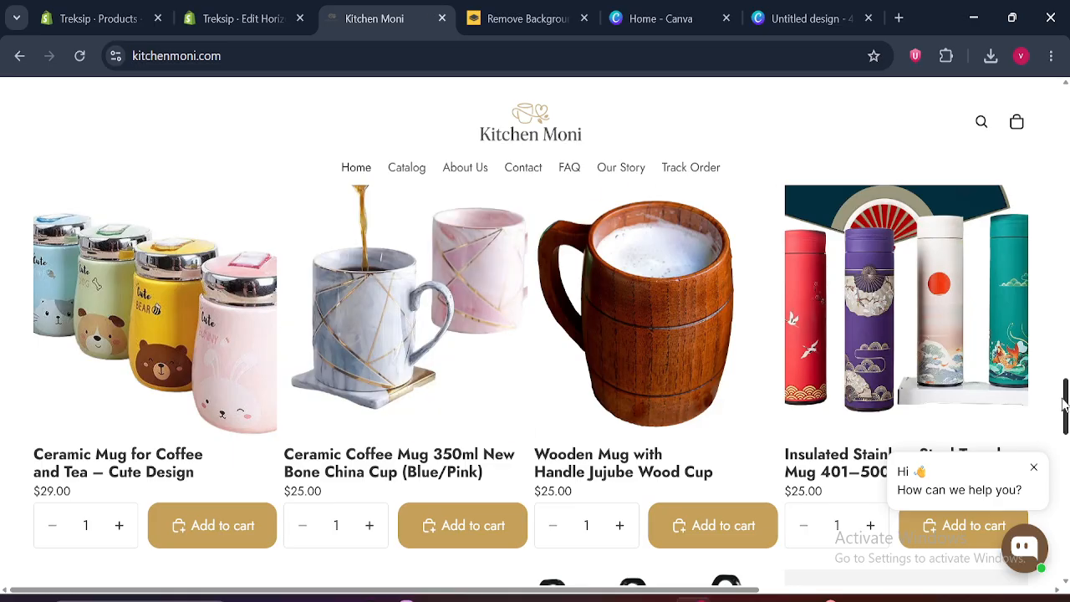
{"action": "scroll", "coordinate": [1067, 409], "scroll_direction": "down", "scroll_amount": 10}
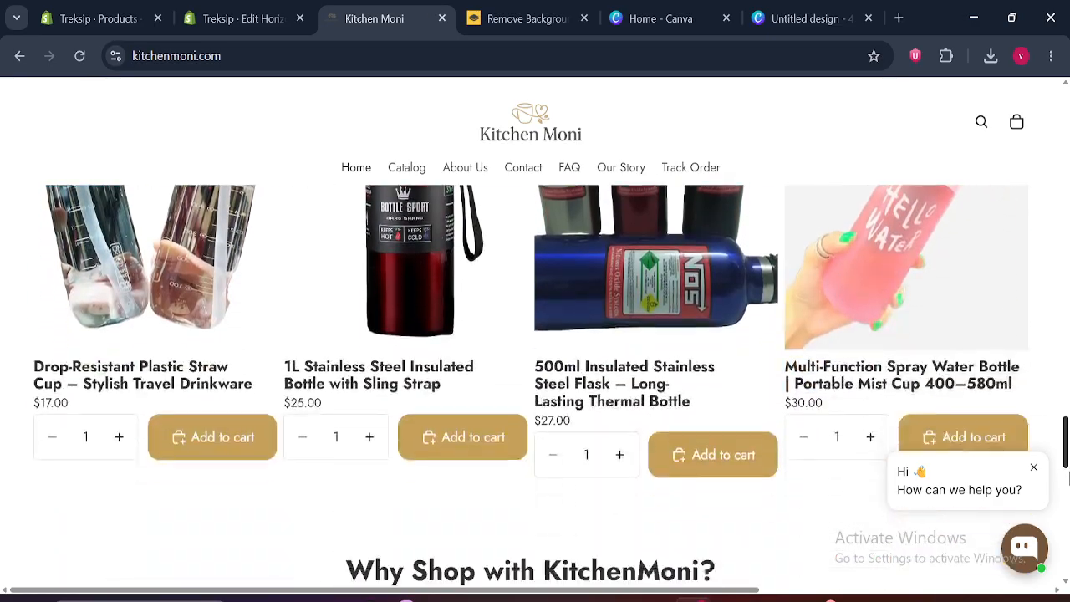
{"action": "left_click_drag", "start_coordinate": [1068, 495], "coordinate": [1068, 507]}
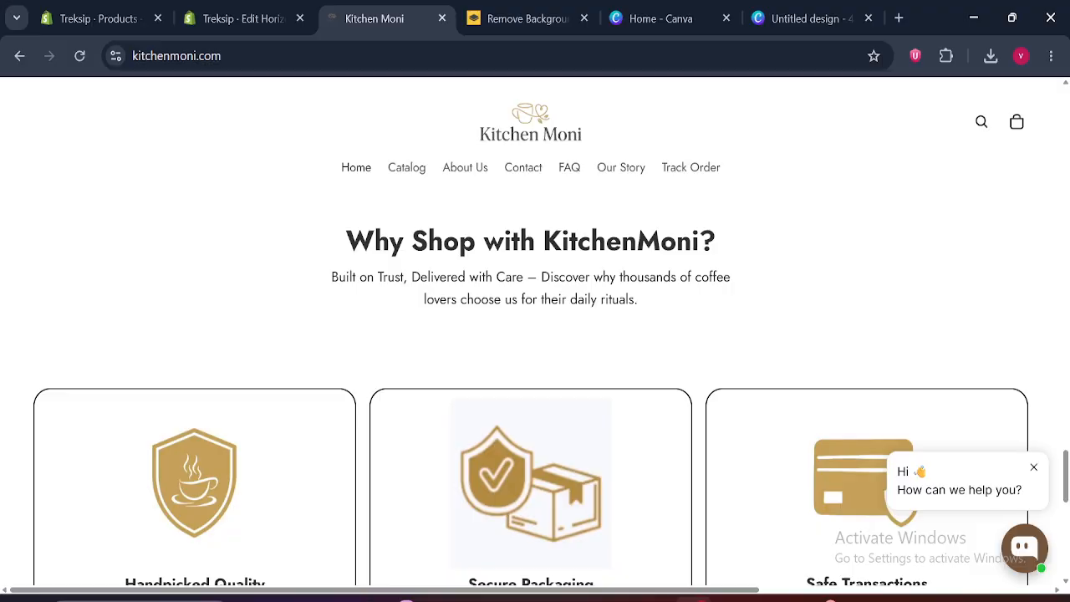
{"action": "left_click_drag", "start_coordinate": [345, 239], "coordinate": [725, 328]}
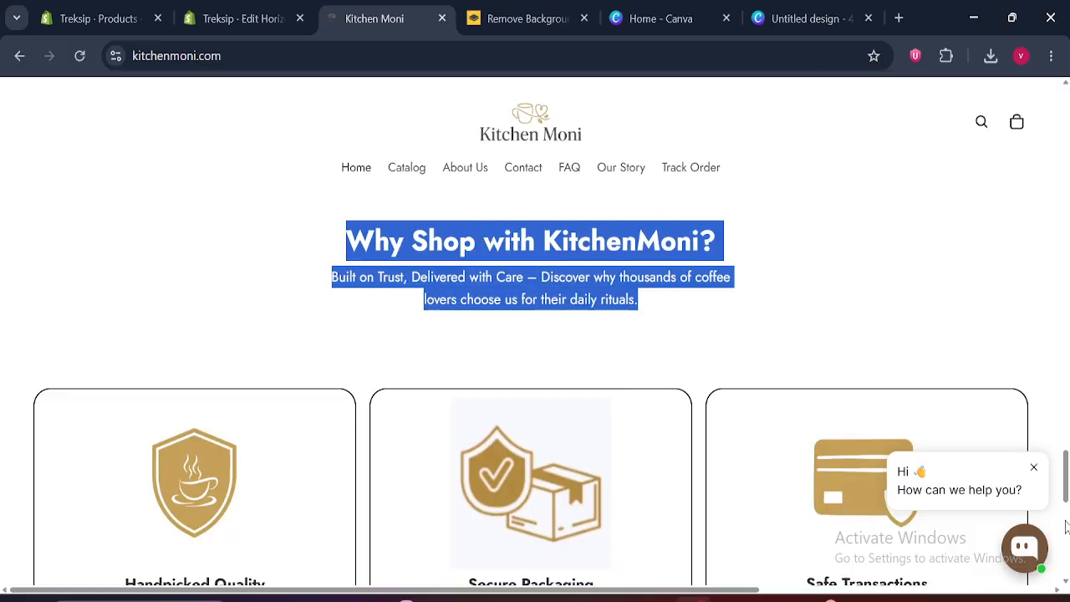
{"action": "scroll", "coordinate": [1066, 518], "scroll_direction": "down", "scroll_amount": 2}
{"action": "left_click", "coordinate": [242, 19]}
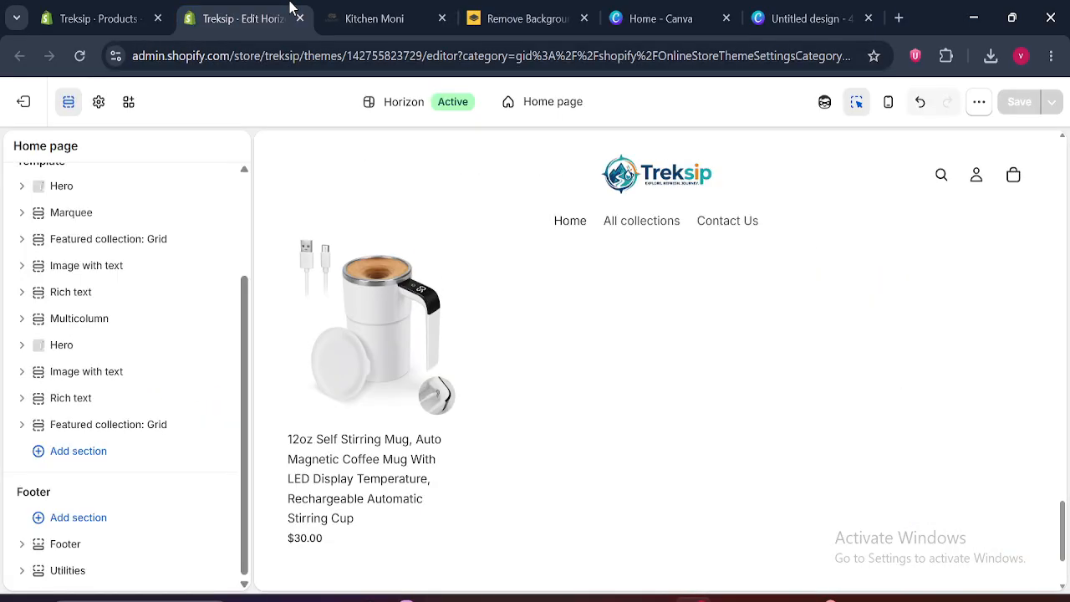
Duplicate the last Rich text section and move the copy below the last Featured collection: Grid section
{"action": "left_click", "coordinate": [75, 401]}
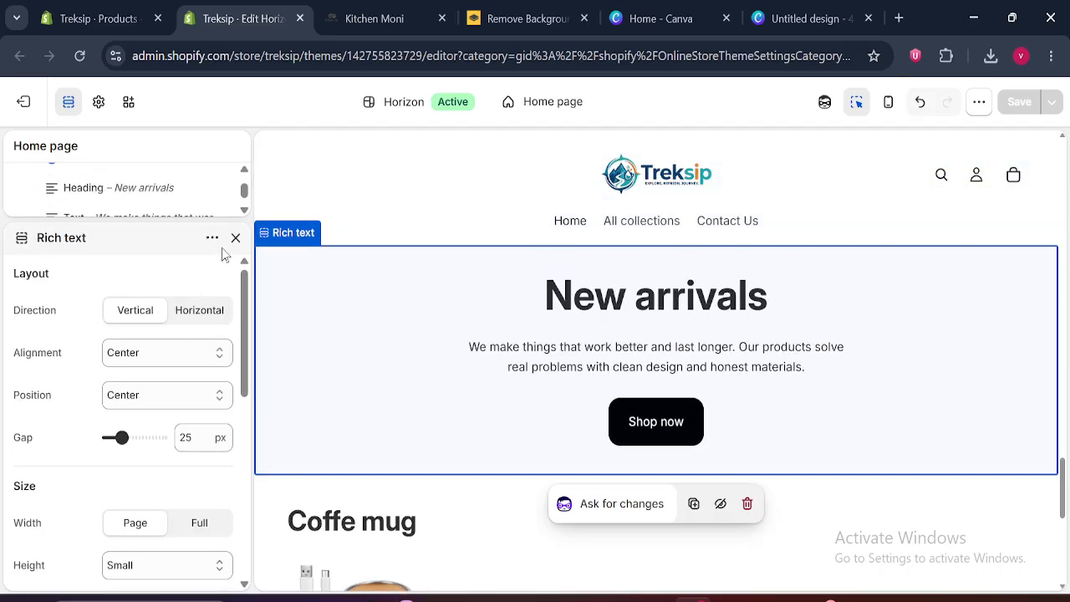
{"action": "left_click", "coordinate": [213, 238]}
{"action": "left_click", "coordinate": [244, 302]}
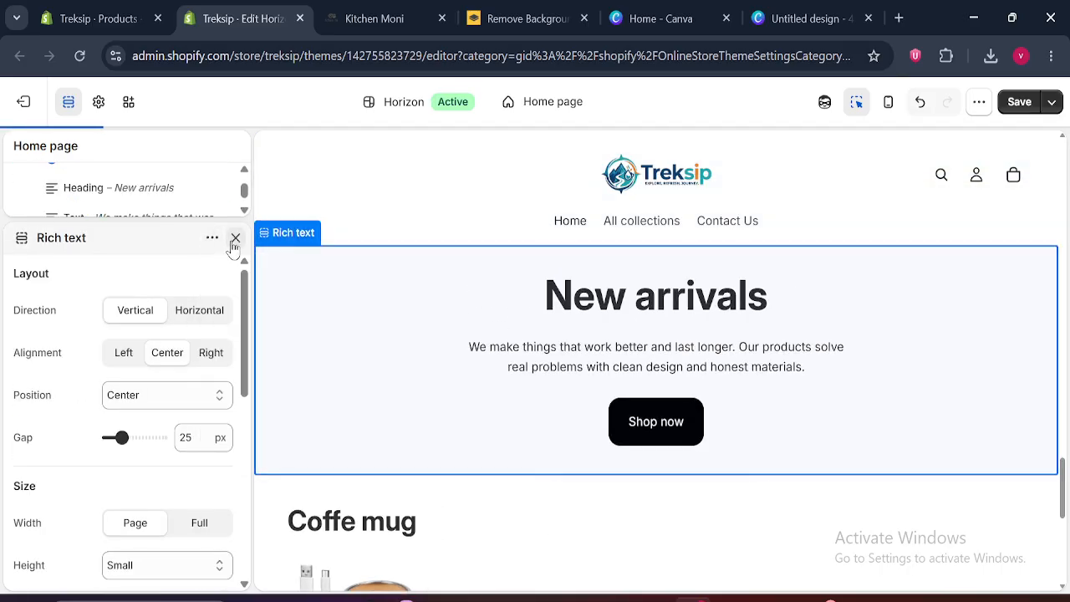
{"action": "left_click_drag", "start_coordinate": [244, 413], "coordinate": [256, 356]}
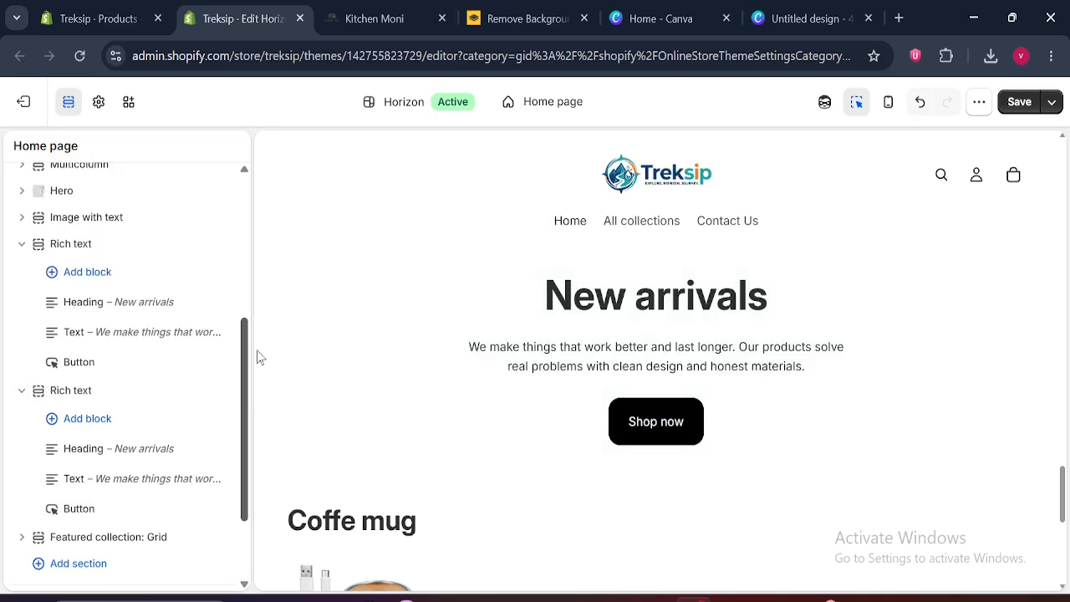
{"action": "left_click", "coordinate": [22, 247]}
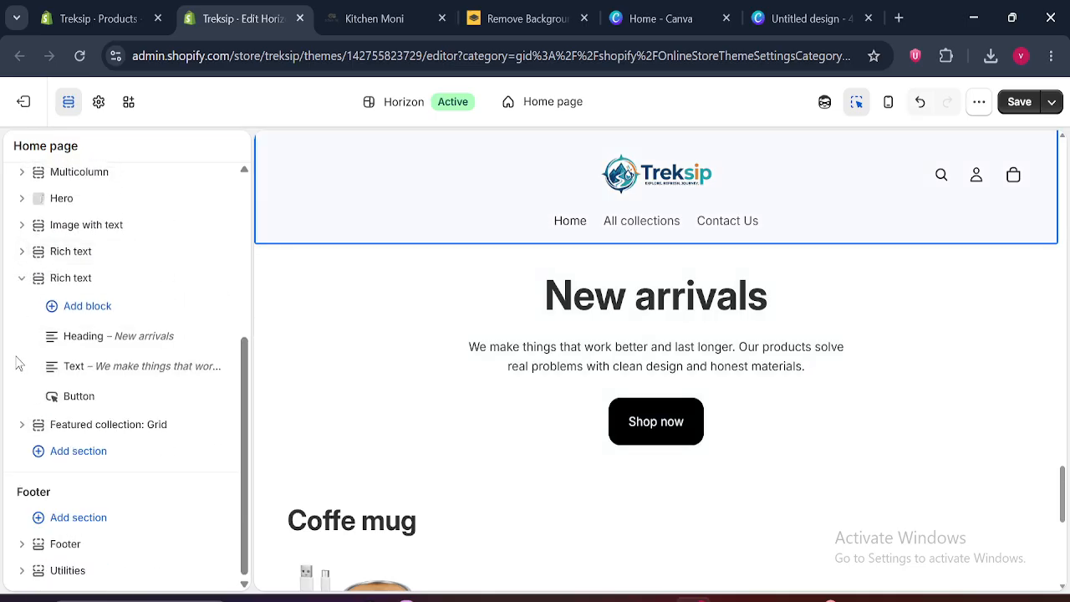
{"action": "left_click", "coordinate": [22, 278]}
{"action": "left_click_drag", "start_coordinate": [43, 403], "coordinate": [40, 447]}
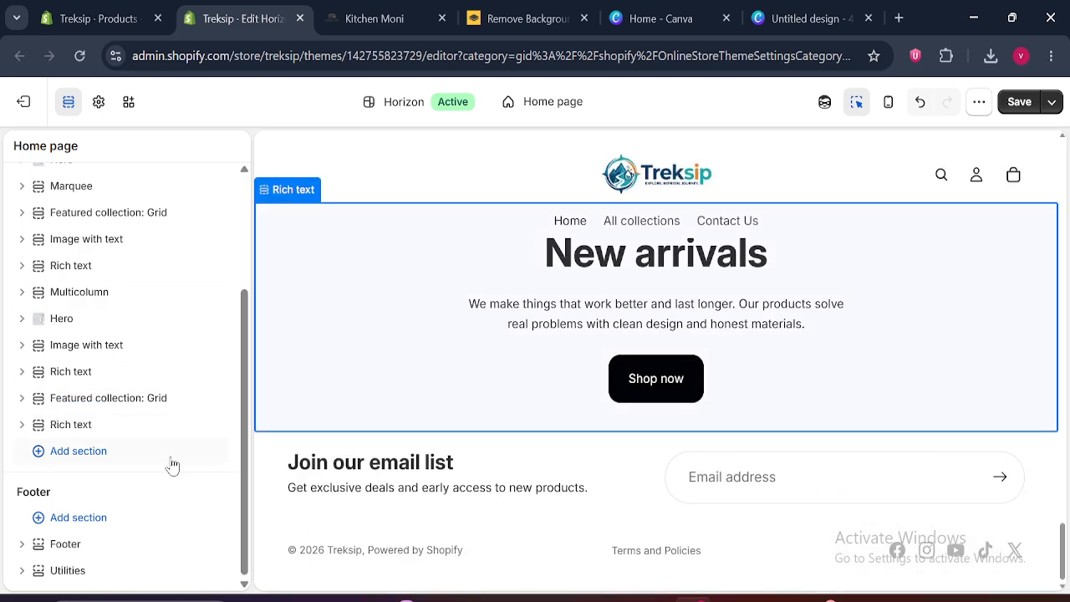
Remove the Button block from the Rich text section at the end of the template and collapse the section
{"action": "left_click", "coordinate": [22, 425]}
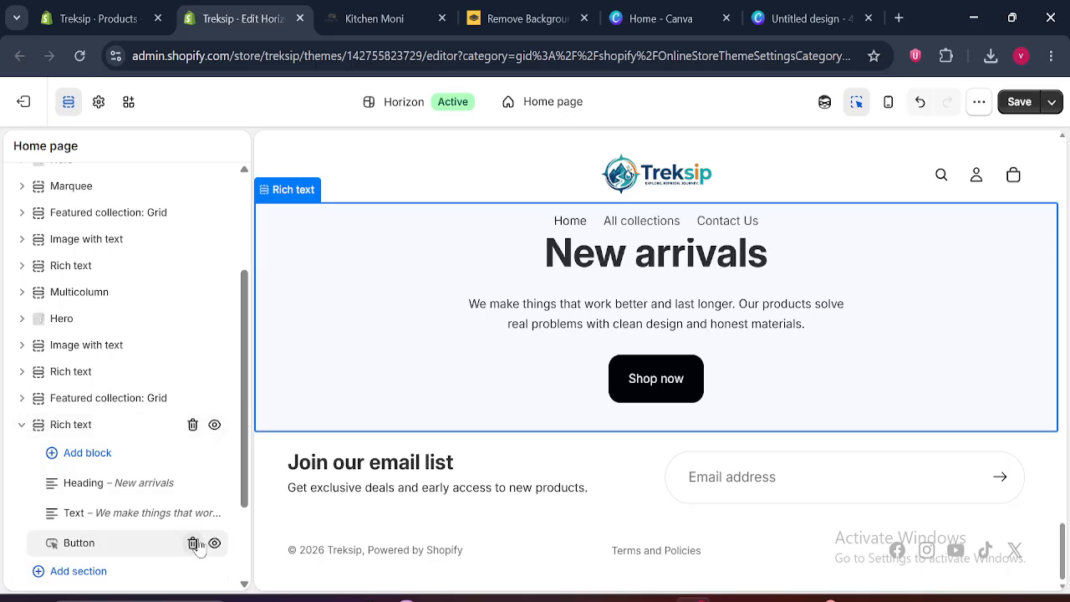
{"action": "left_click", "coordinate": [194, 544]}
{"action": "left_click", "coordinate": [21, 424]}
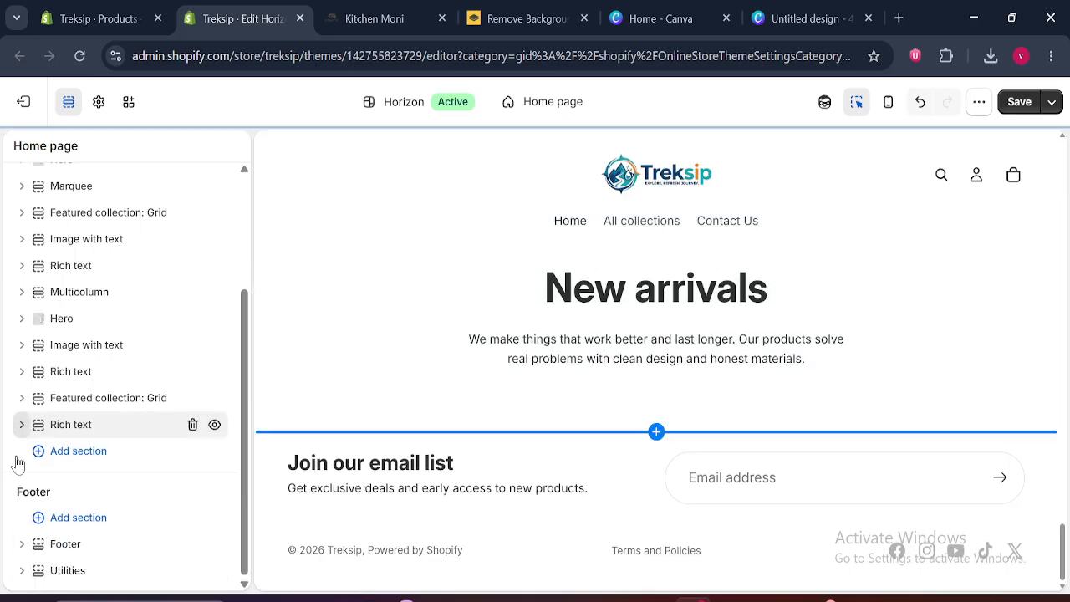
{"action": "left_click", "coordinate": [75, 452]}
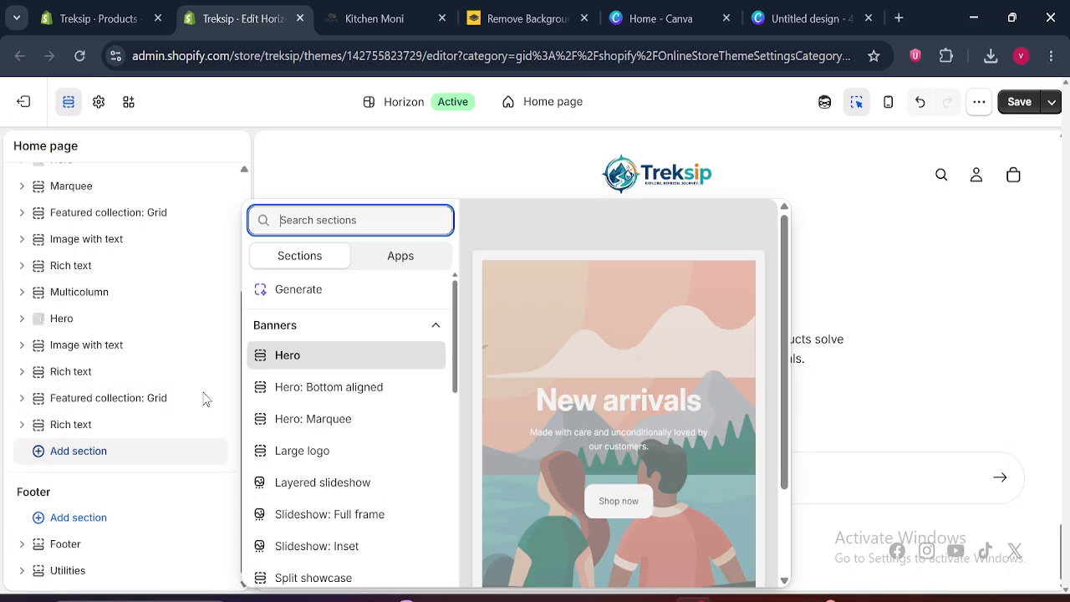
{"action": "type", "text": "mu"}
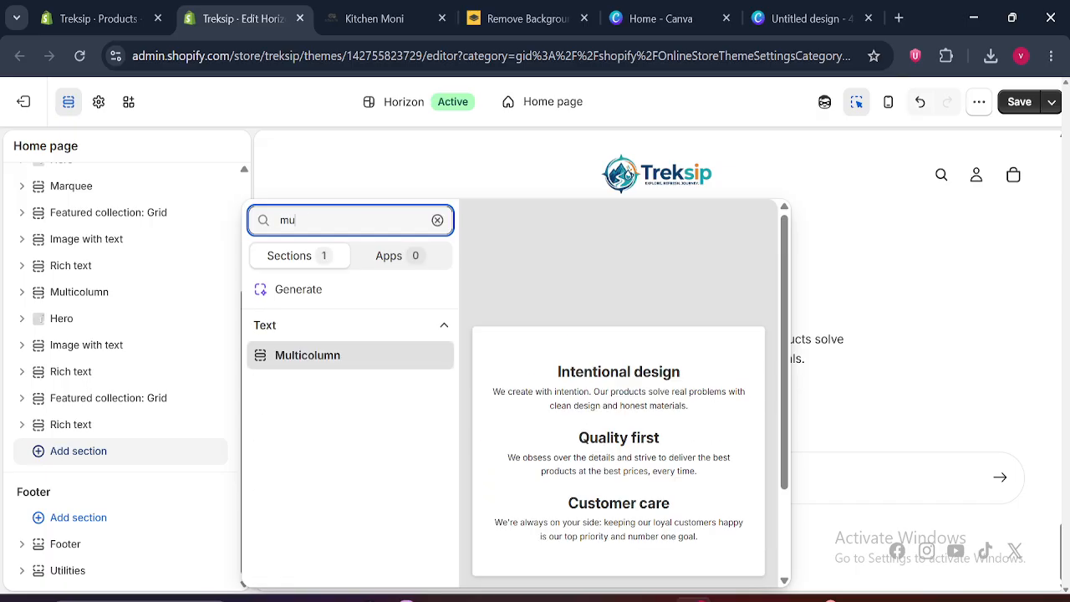
{"action": "left_click", "coordinate": [376, 19]}
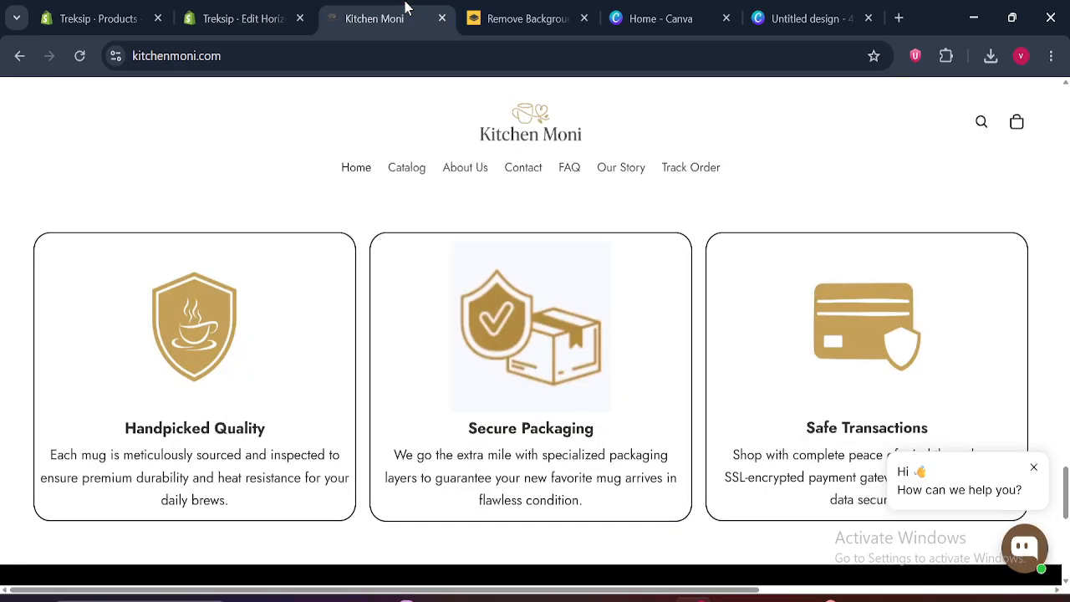
{"action": "left_click", "coordinate": [311, 10]}
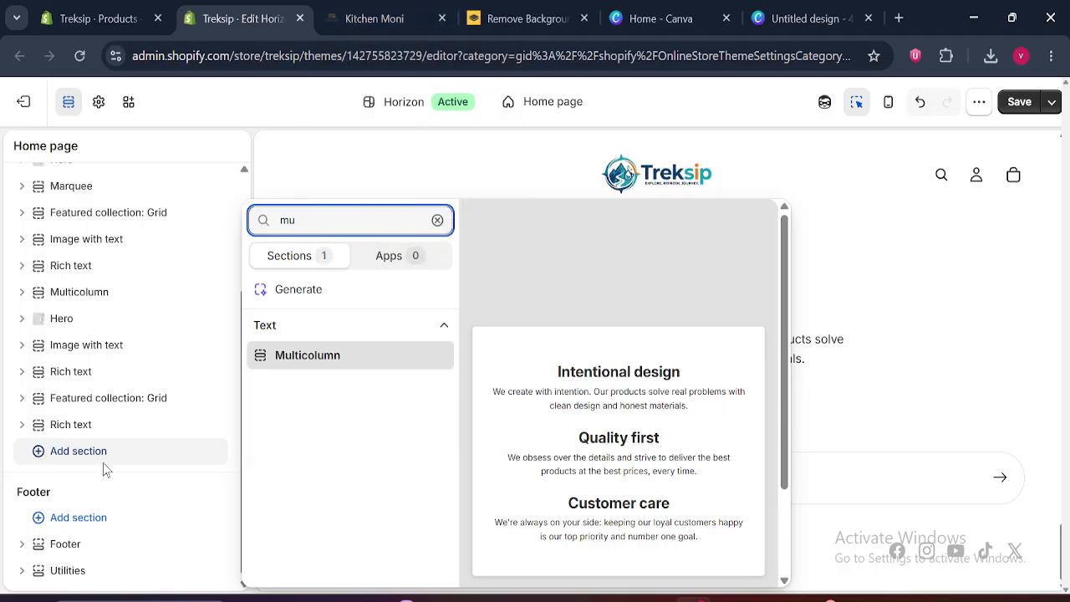
{"action": "left_click", "coordinate": [81, 303]}
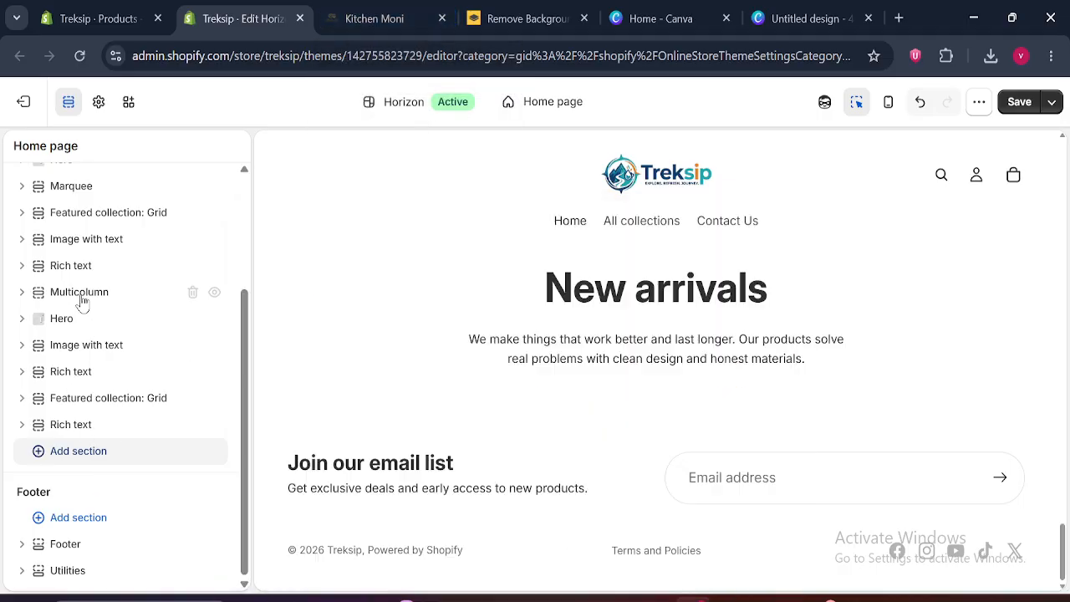
Duplicate the Multicolumn section and move the copy below the last Rich text section at the end of the template
{"action": "left_click", "coordinate": [79, 303]}
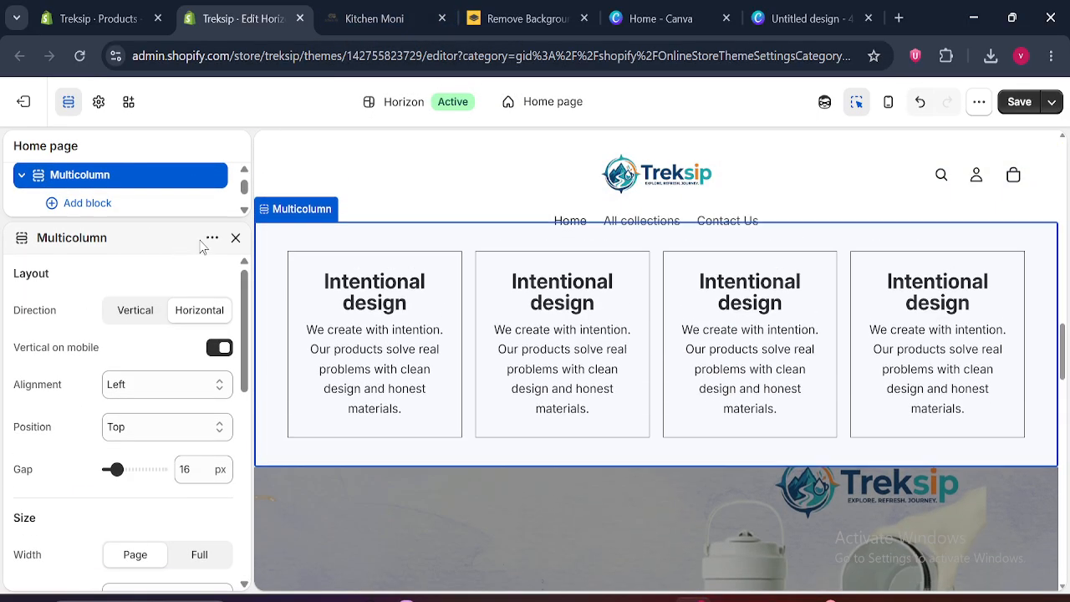
{"action": "left_click", "coordinate": [212, 238]}
{"action": "left_click", "coordinate": [237, 302]}
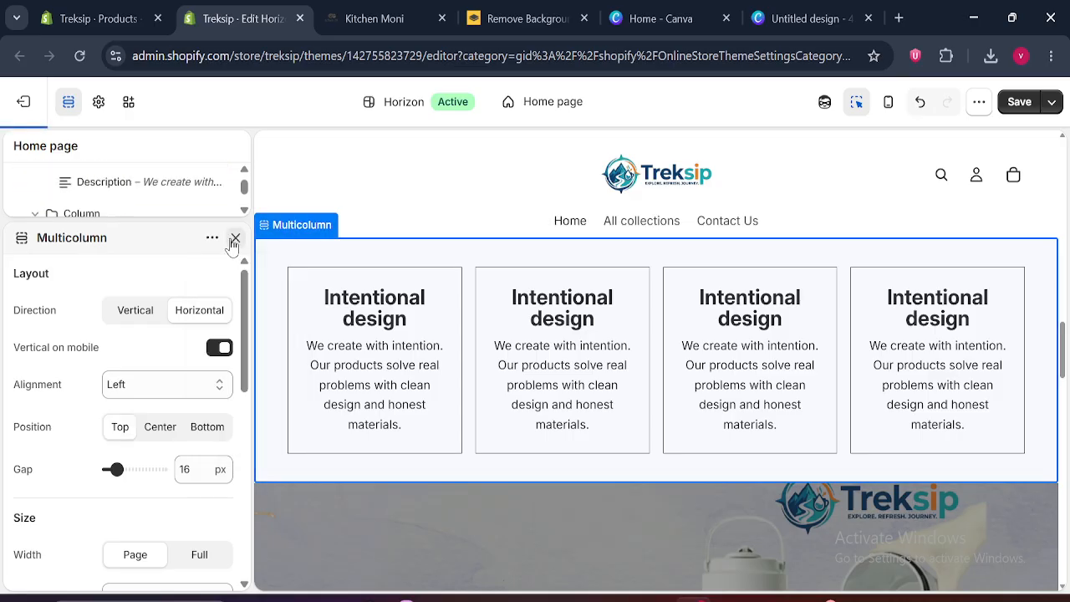
{"action": "left_click", "coordinate": [235, 237]}
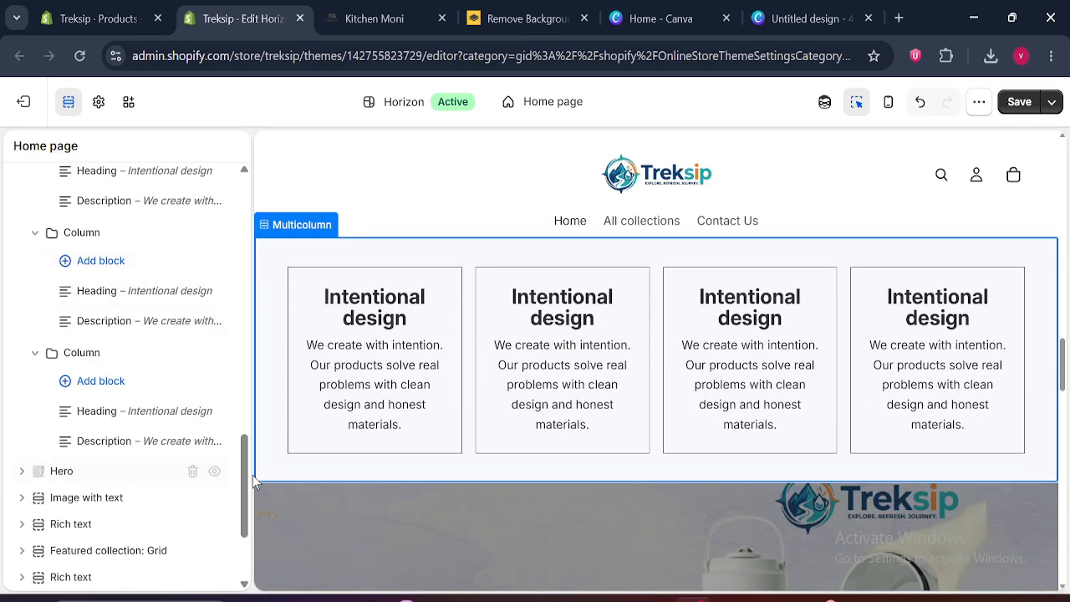
{"action": "left_click_drag", "start_coordinate": [245, 464], "coordinate": [245, 243]}
{"action": "left_click", "coordinate": [23, 321]}
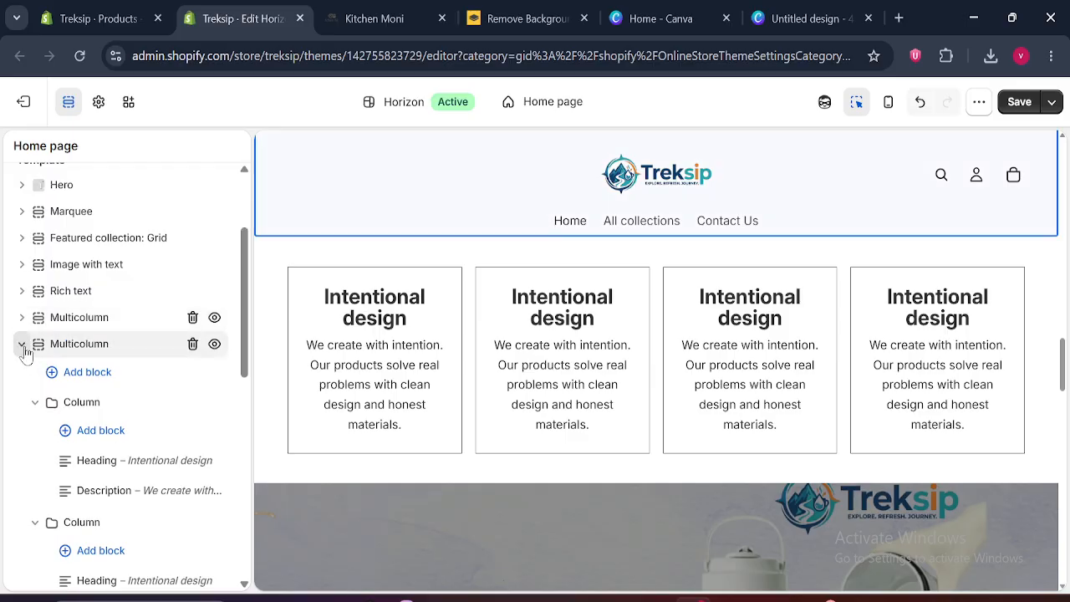
{"action": "left_click", "coordinate": [23, 344]}
{"action": "left_click_drag", "start_coordinate": [42, 347], "coordinate": [40, 493]}
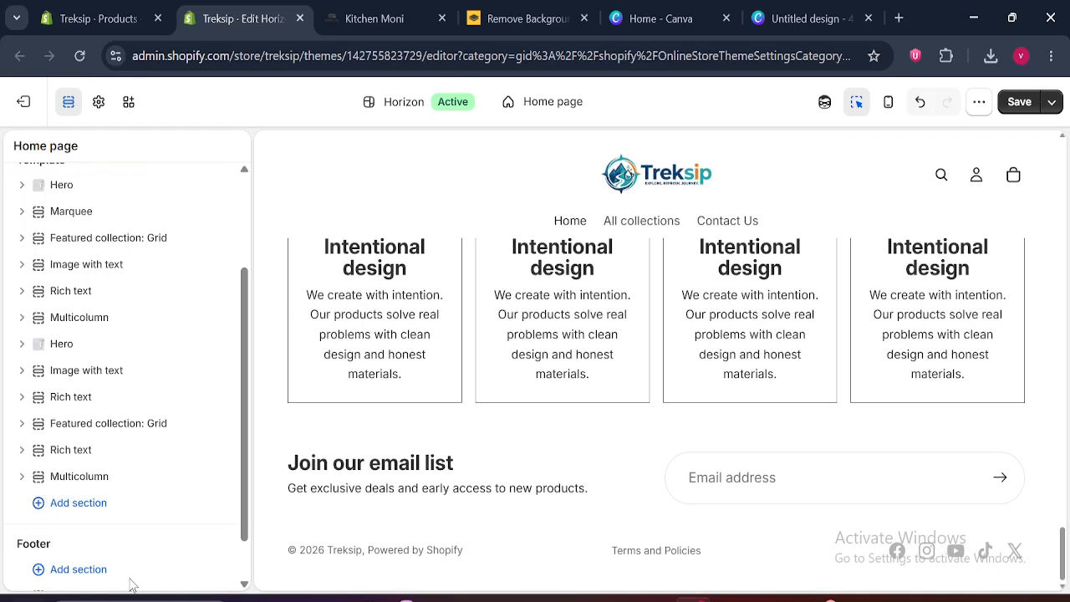
Collapse the columns of the last Multicolumn section and remove its fourth Column block
{"action": "left_click", "coordinate": [21, 477]}
{"action": "scroll", "coordinate": [242, 360], "scroll_direction": "down", "scroll_amount": 3}
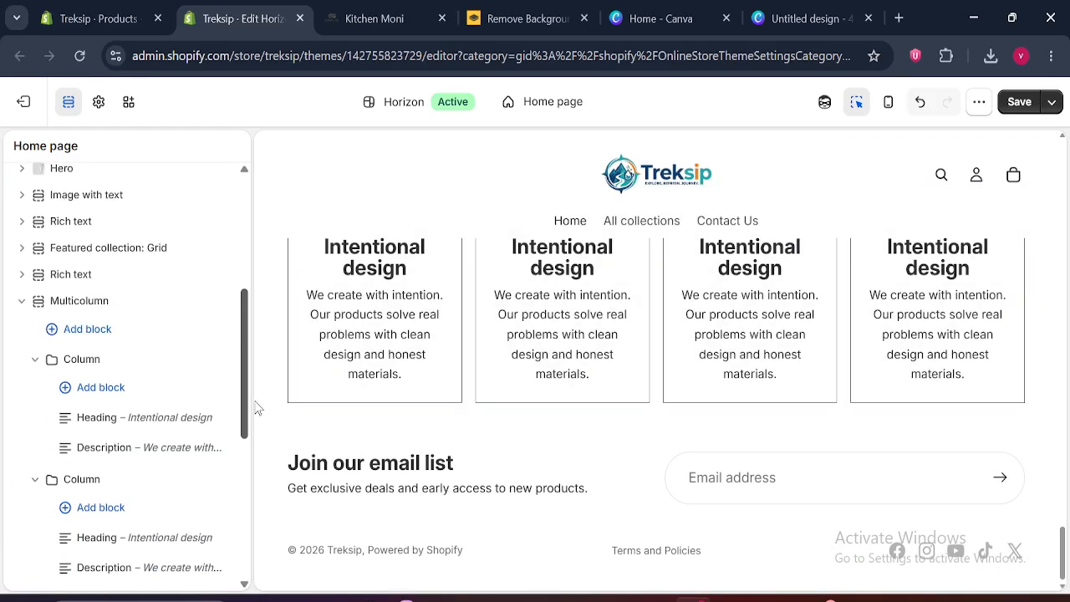
{"action": "left_click", "coordinate": [33, 359]}
{"action": "left_click", "coordinate": [35, 389]}
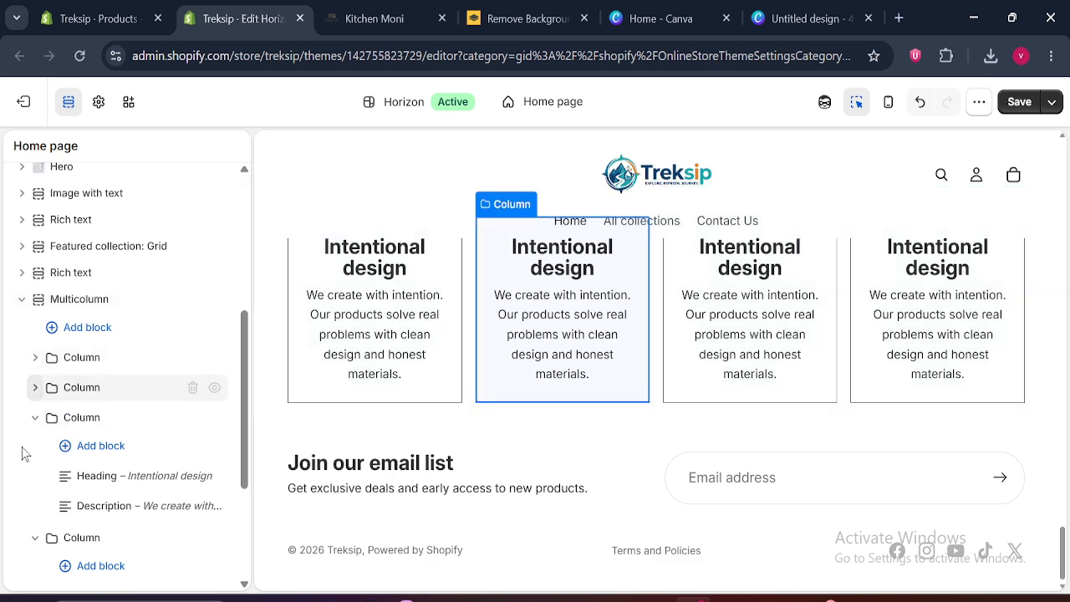
{"action": "left_click", "coordinate": [34, 417]}
{"action": "left_click", "coordinate": [34, 447]}
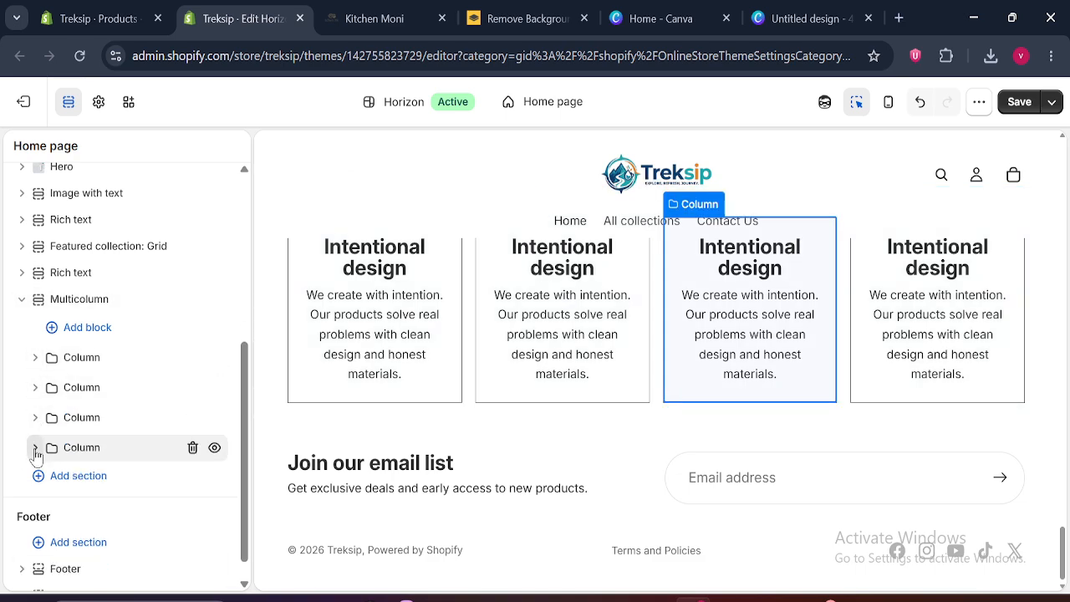
{"action": "left_click", "coordinate": [191, 447]}
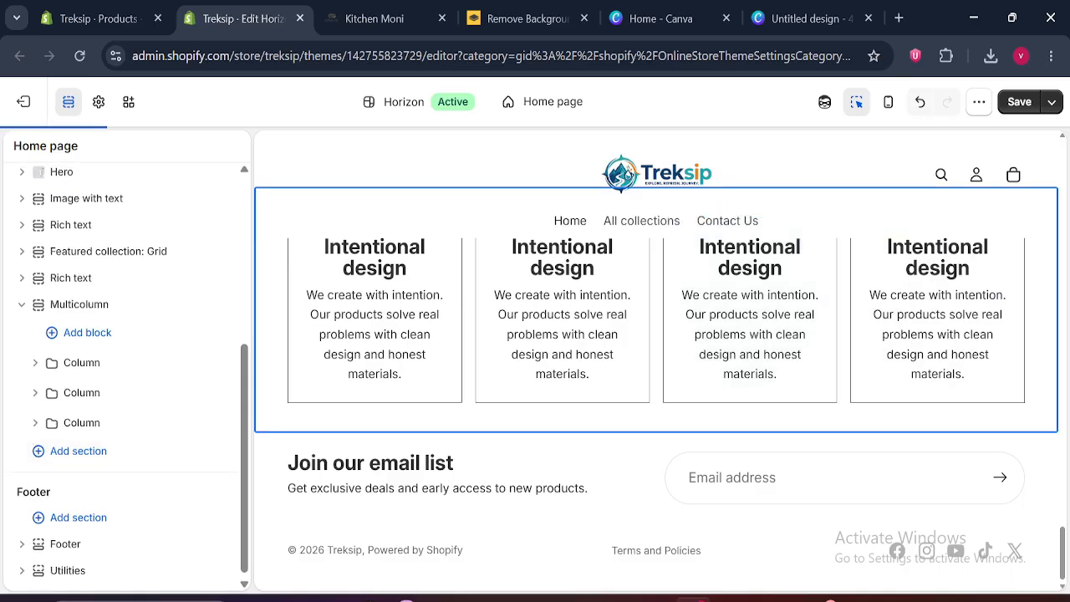
Preview the new sections at full width, compare them with the Kitchen Moni page, and save the theme
{"action": "left_click", "coordinate": [69, 101]}
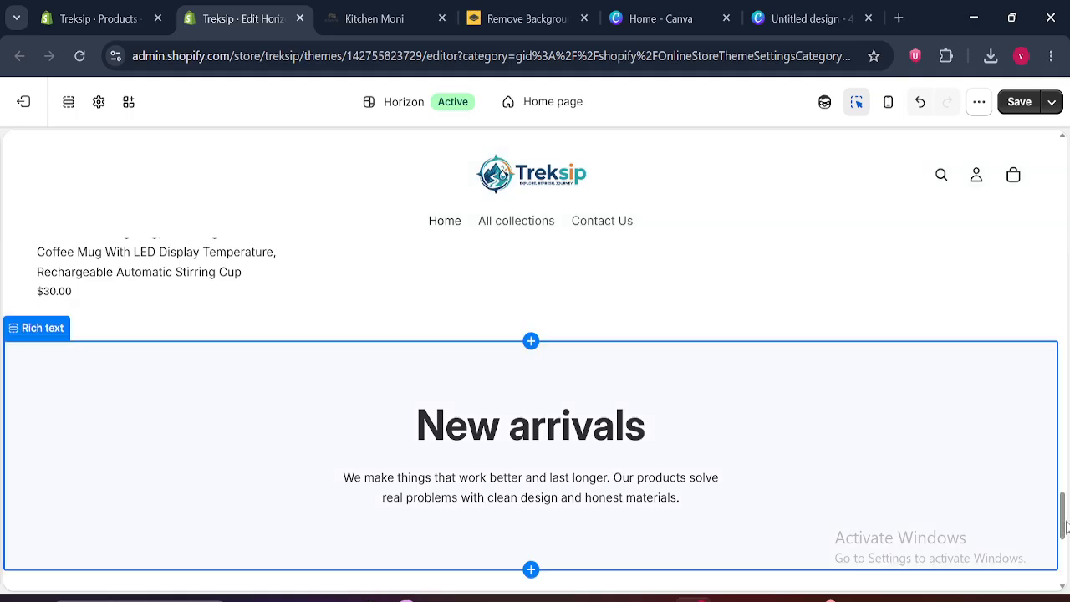
{"action": "left_click_drag", "start_coordinate": [1063, 518], "coordinate": [1067, 544]}
{"action": "left_click", "coordinate": [422, 11]}
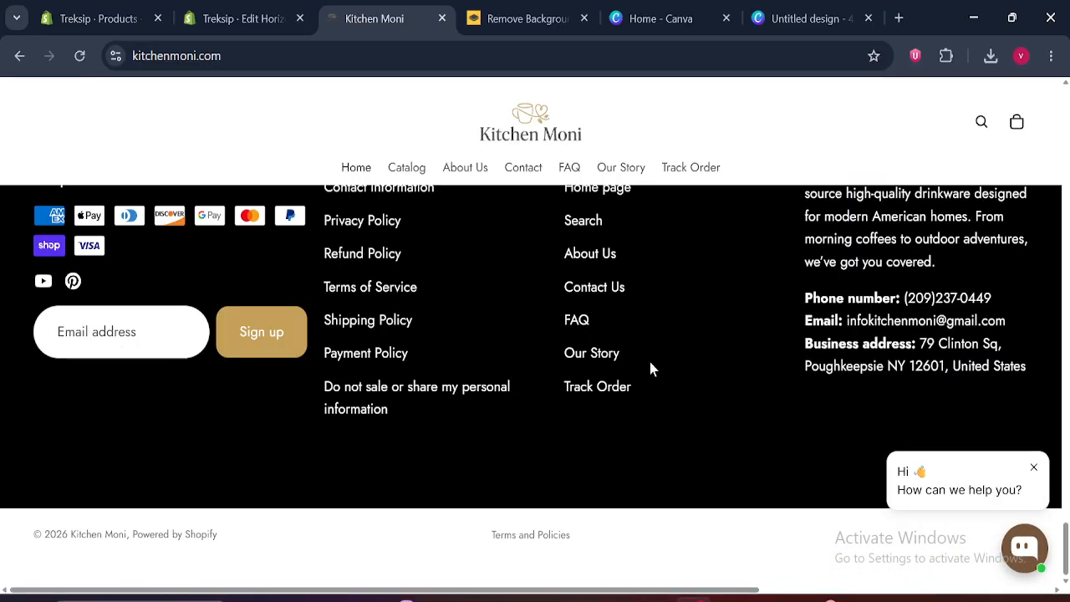
{"action": "left_click", "coordinate": [239, 12]}
{"action": "left_click", "coordinate": [1032, 101]}
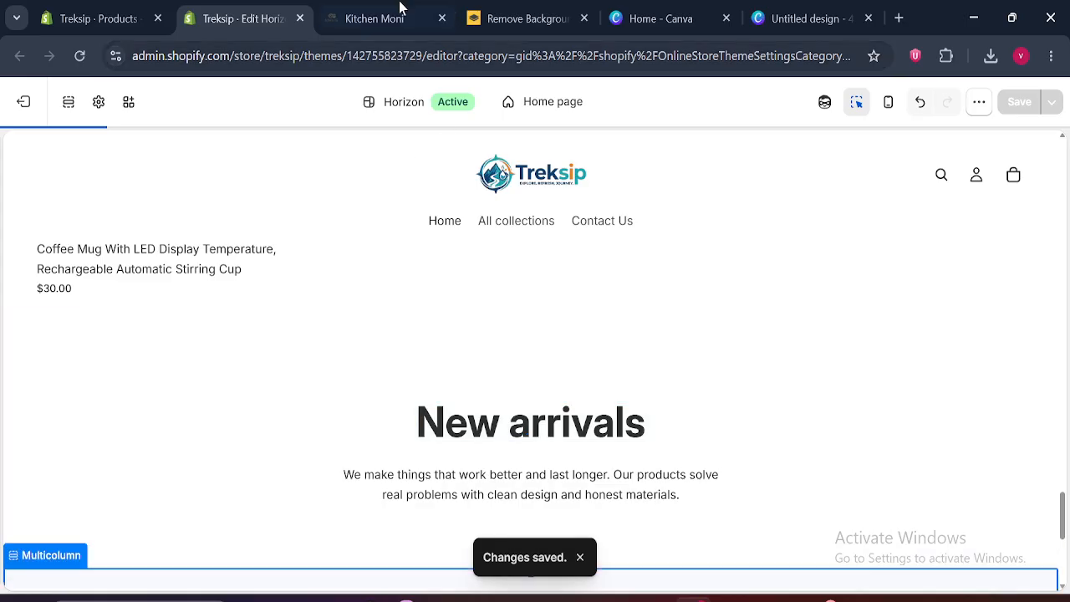
{"action": "left_click", "coordinate": [663, 600]}
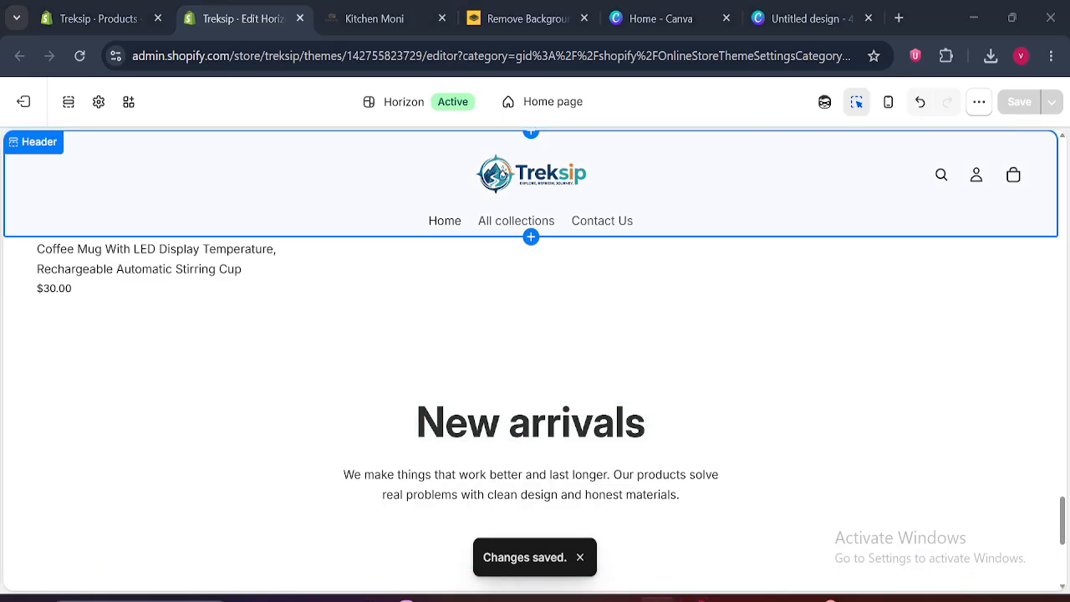
{"action": "left_click", "coordinate": [693, 600]}
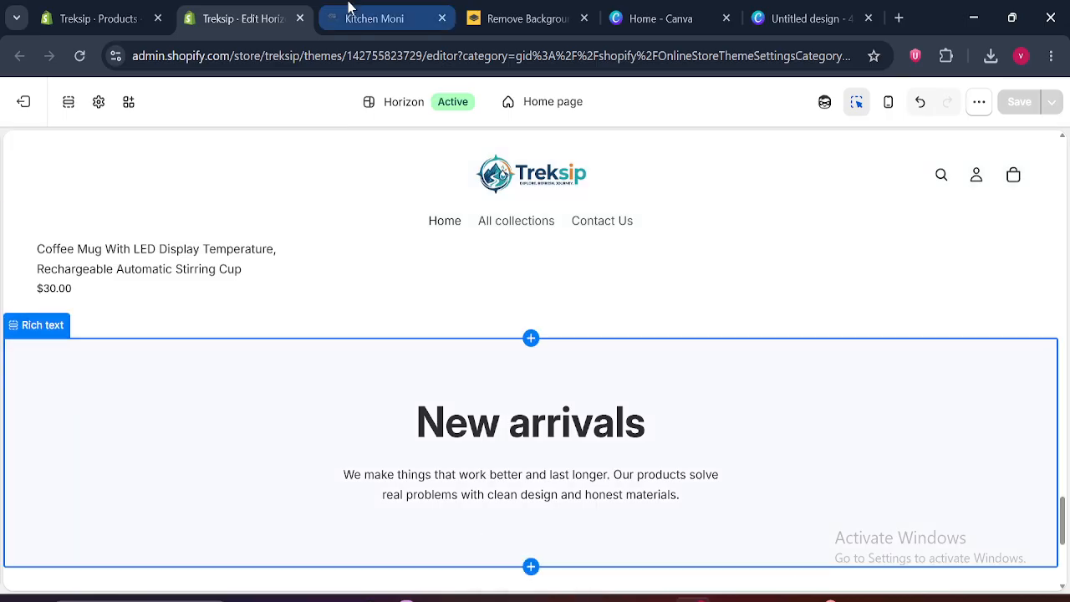
Show the section list again and collapse the last Multicolumn section
{"action": "left_click", "coordinate": [68, 101]}
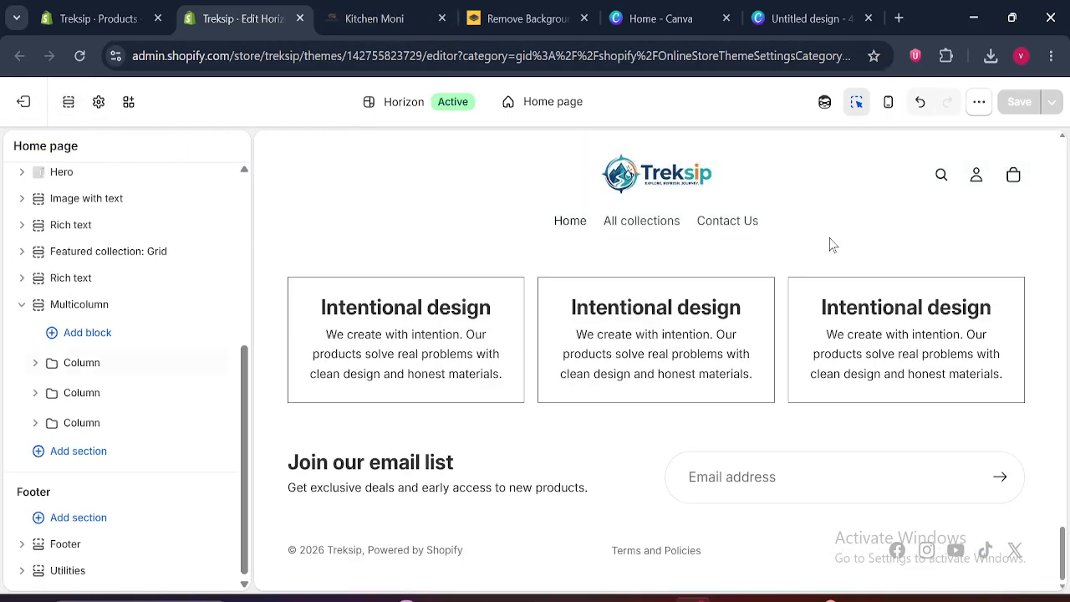
{"action": "mouse_move", "coordinate": [243, 427]}
{"action": "left_mouse_down"}
{"action": "mouse_move", "coordinate": [243, 343]}
{"action": "mouse_move", "coordinate": [248, 409]}
{"action": "left_mouse_up"}
{"action": "scroll", "coordinate": [10, 368], "scroll_direction": "up", "scroll_amount": 1}
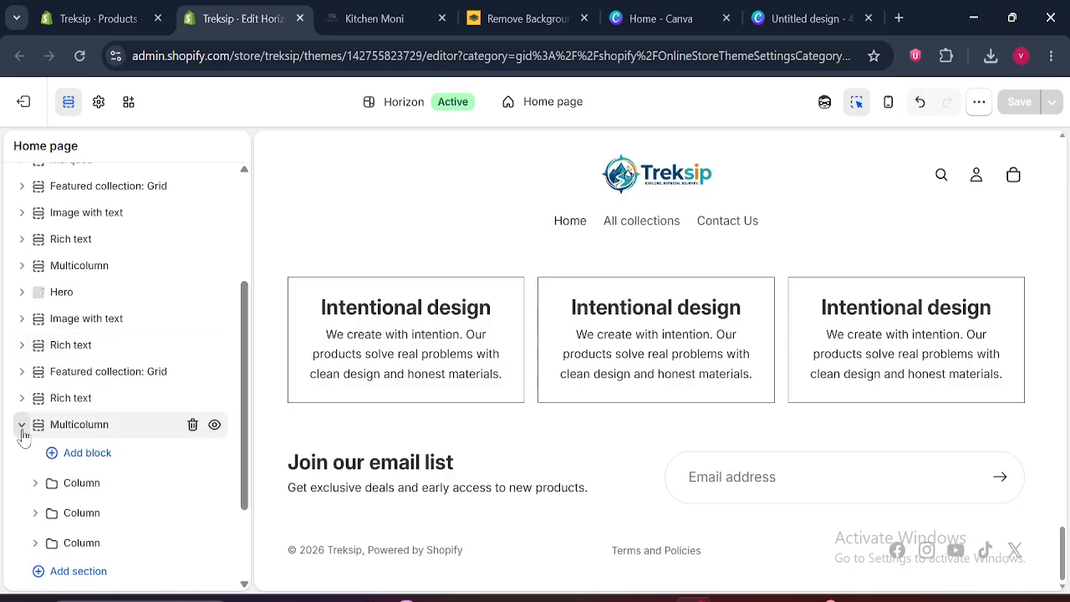
{"action": "left_click", "coordinate": [22, 425]}
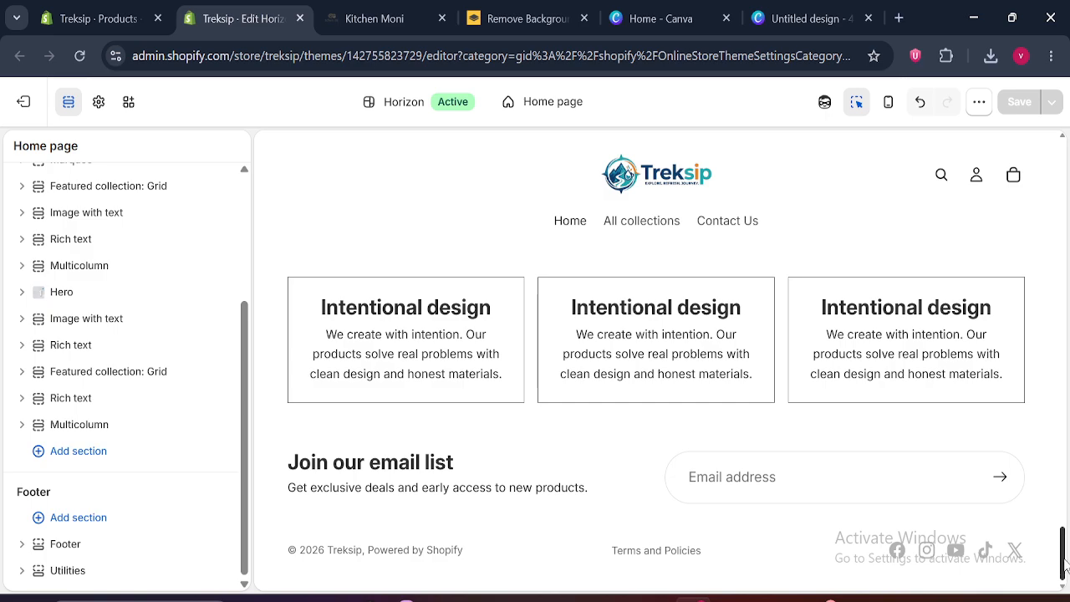
{"action": "mouse_move", "coordinate": [1064, 559]}
{"action": "left_mouse_down"}
{"action": "mouse_move", "coordinate": [1064, 457]}
{"action": "mouse_move", "coordinate": [1064, 564]}
{"action": "left_mouse_up"}
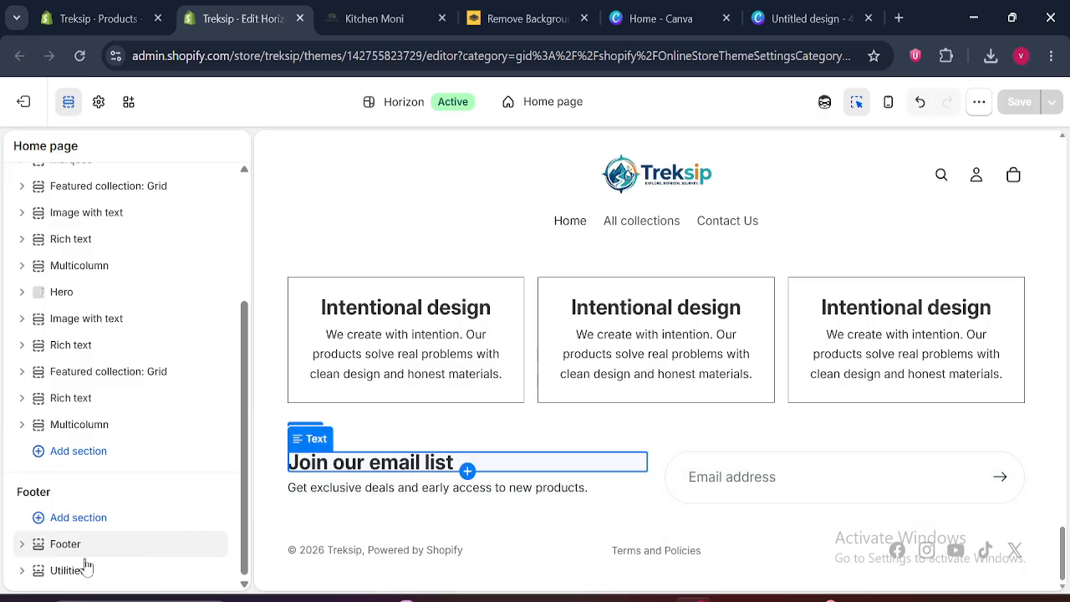
Duplicate the Join our email list Group block in the Footer section twice and close its settings
{"action": "left_click", "coordinate": [21, 544]}
{"action": "left_click_drag", "start_coordinate": [245, 447], "coordinate": [246, 529]}
{"action": "left_click", "coordinate": [35, 441]}
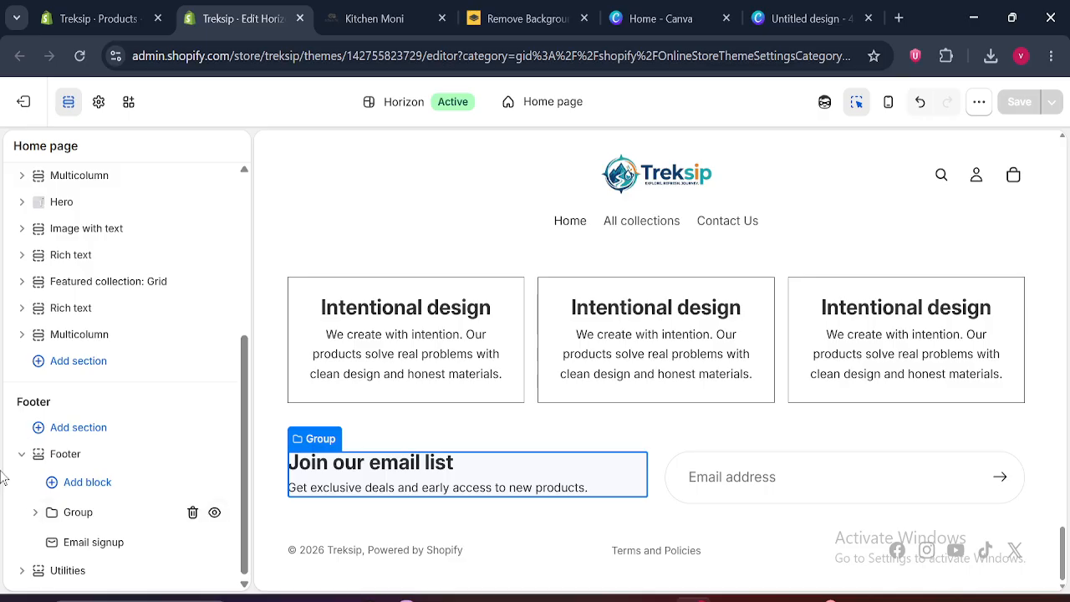
{"action": "left_click", "coordinate": [99, 518]}
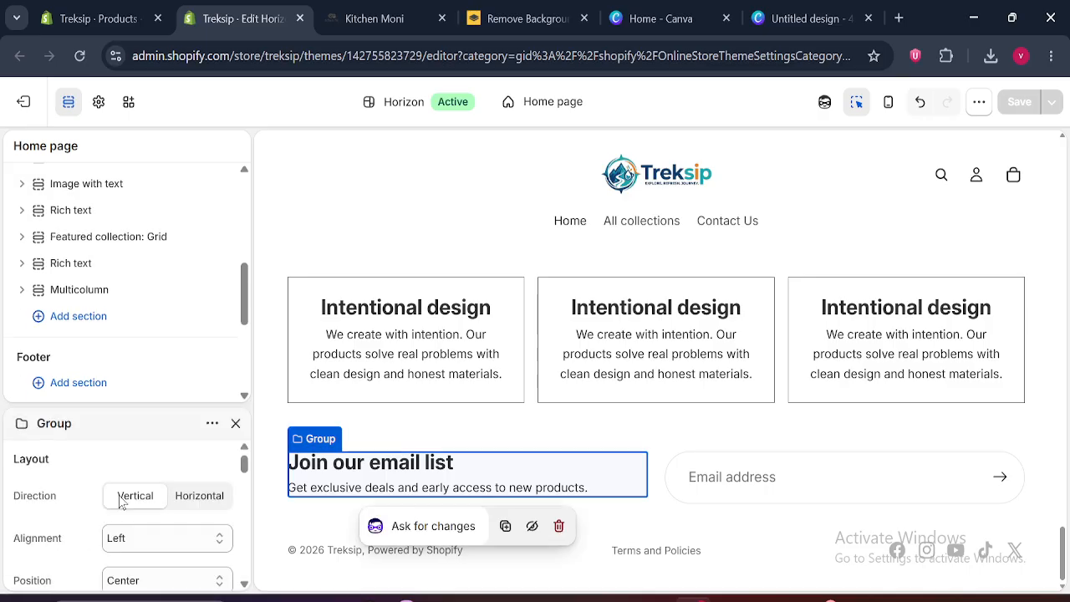
{"action": "left_click", "coordinate": [214, 242]}
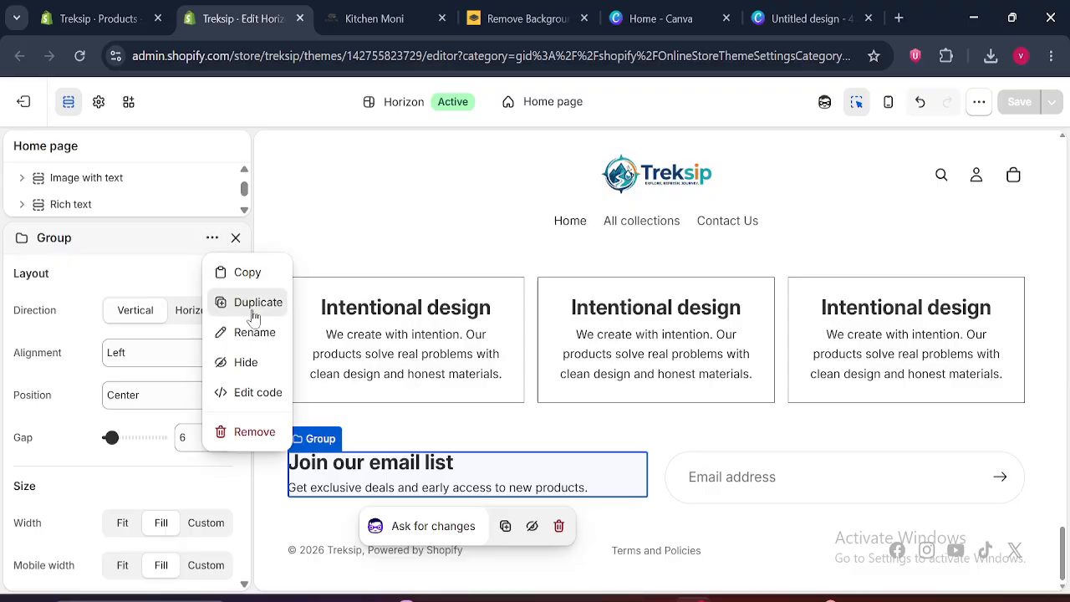
{"action": "left_click", "coordinate": [242, 304]}
{"action": "left_click", "coordinate": [212, 240]}
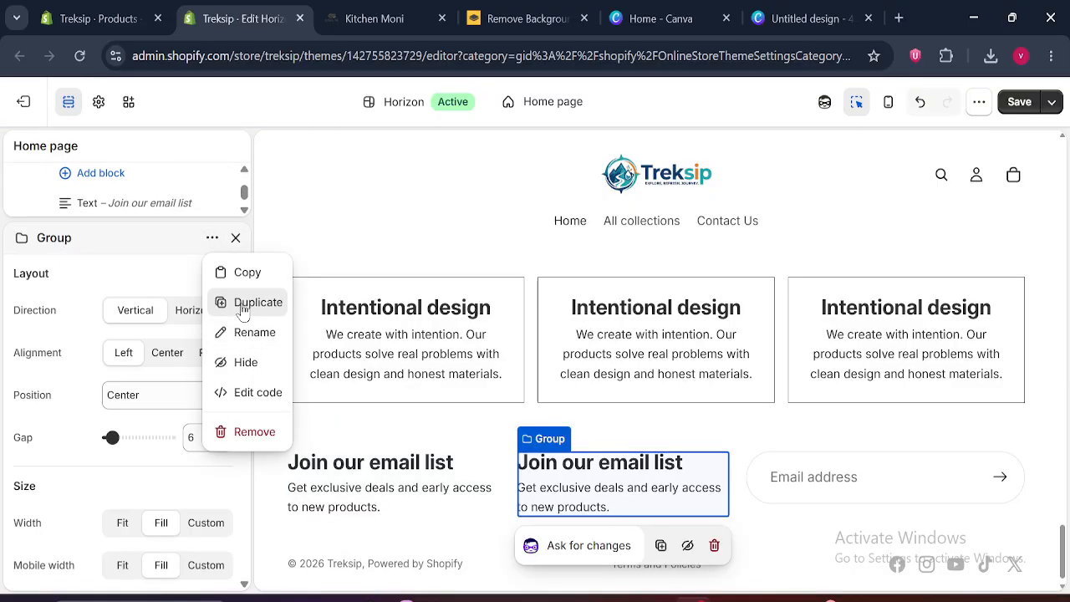
{"action": "left_click", "coordinate": [242, 304]}
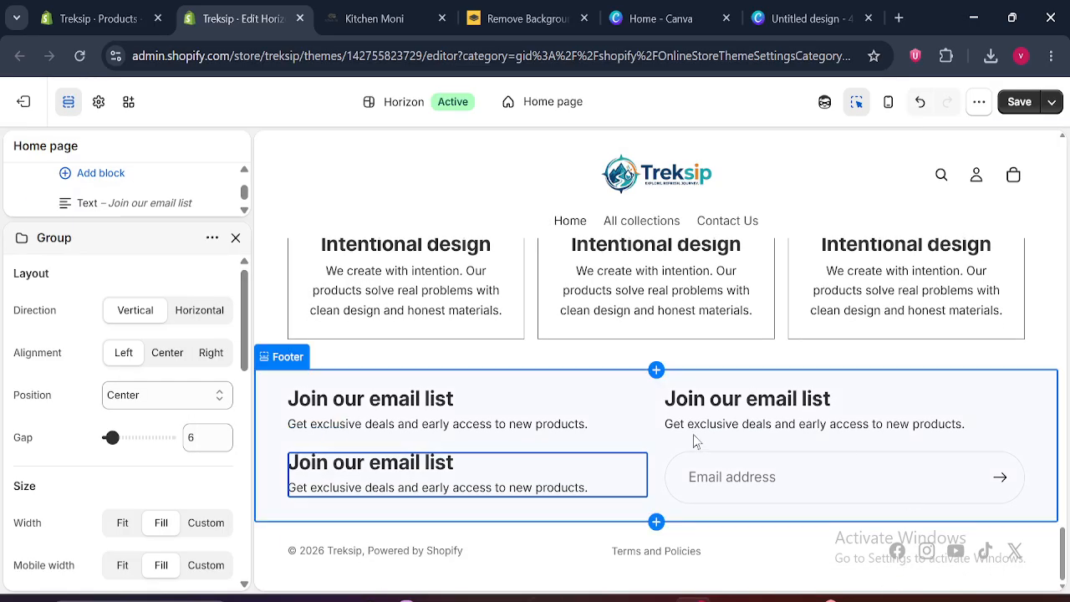
{"action": "left_click", "coordinate": [235, 238]}
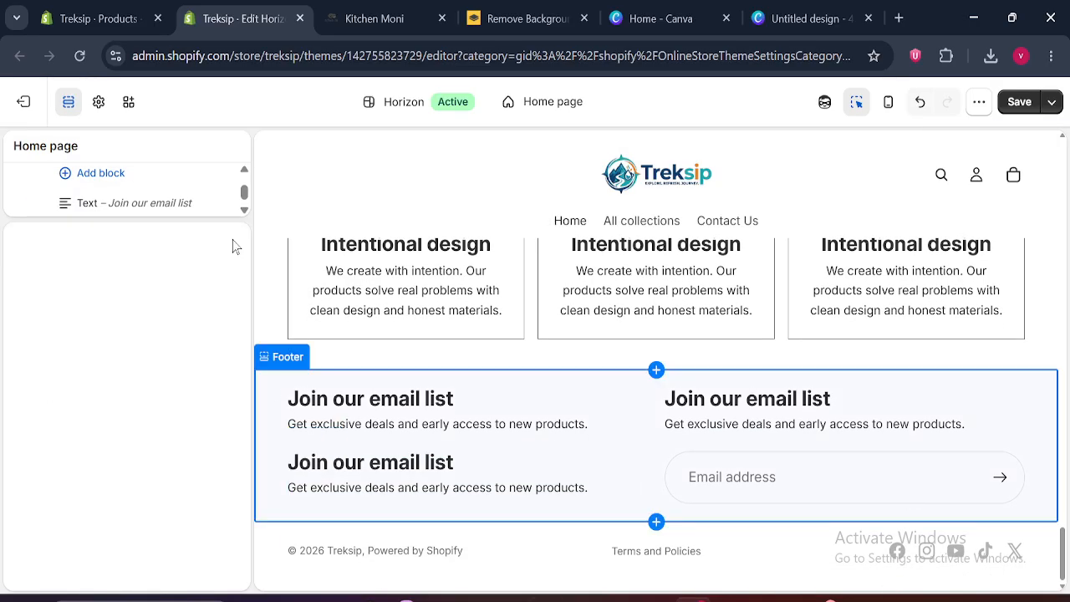
Preview the Treksip footer at full width, examine the footer columns on Kitchen Moni, and return to the theme editor
{"action": "left_click", "coordinate": [68, 102]}
{"action": "left_click_drag", "start_coordinate": [1060, 508], "coordinate": [1065, 566]}
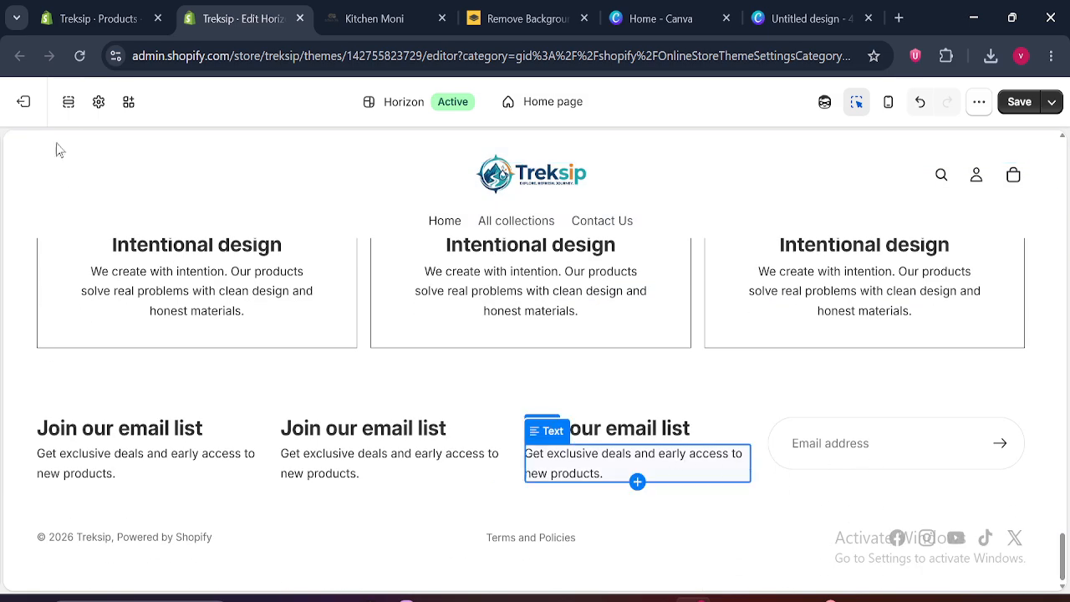
{"action": "left_click", "coordinate": [68, 102]}
{"action": "left_click", "coordinate": [375, 18]}
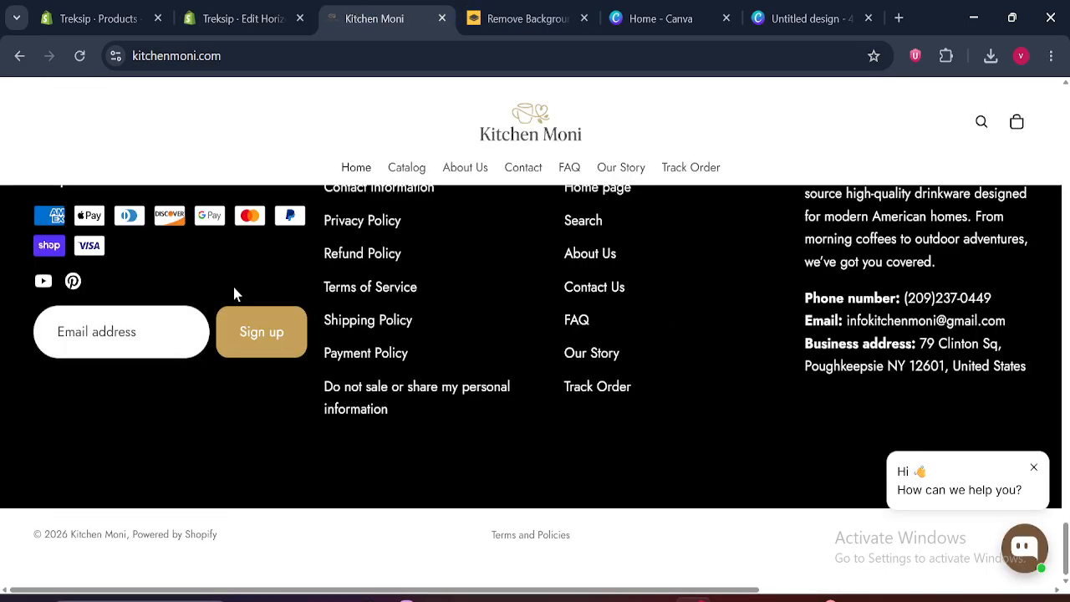
{"action": "scroll", "coordinate": [270, 335], "scroll_direction": "up", "scroll_amount": 1}
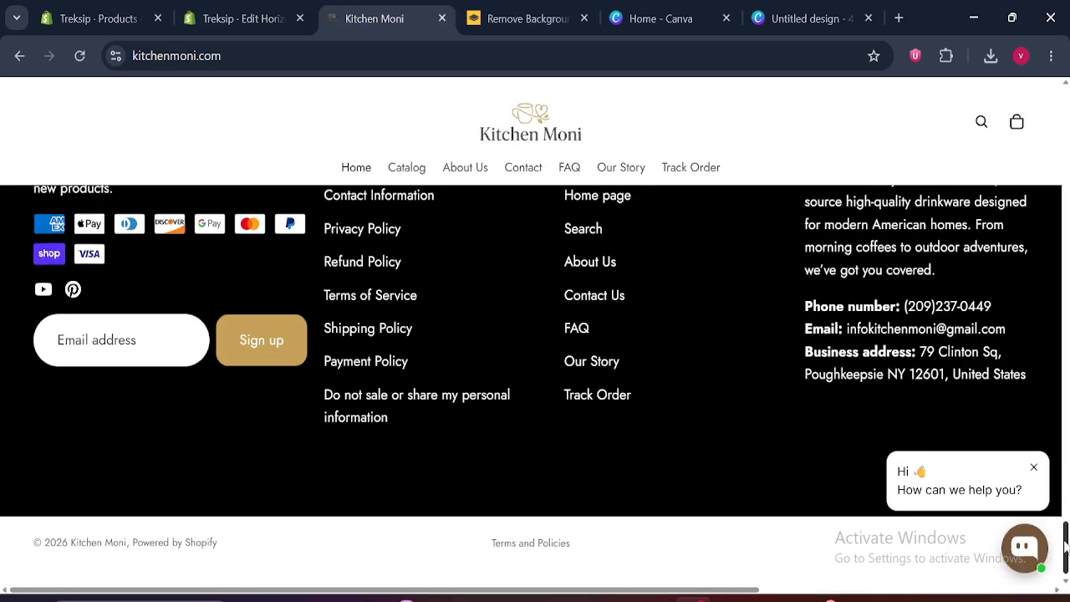
{"action": "left_click_drag", "start_coordinate": [33, 218], "coordinate": [524, 248]}
{"action": "left_click", "coordinate": [242, 18]}
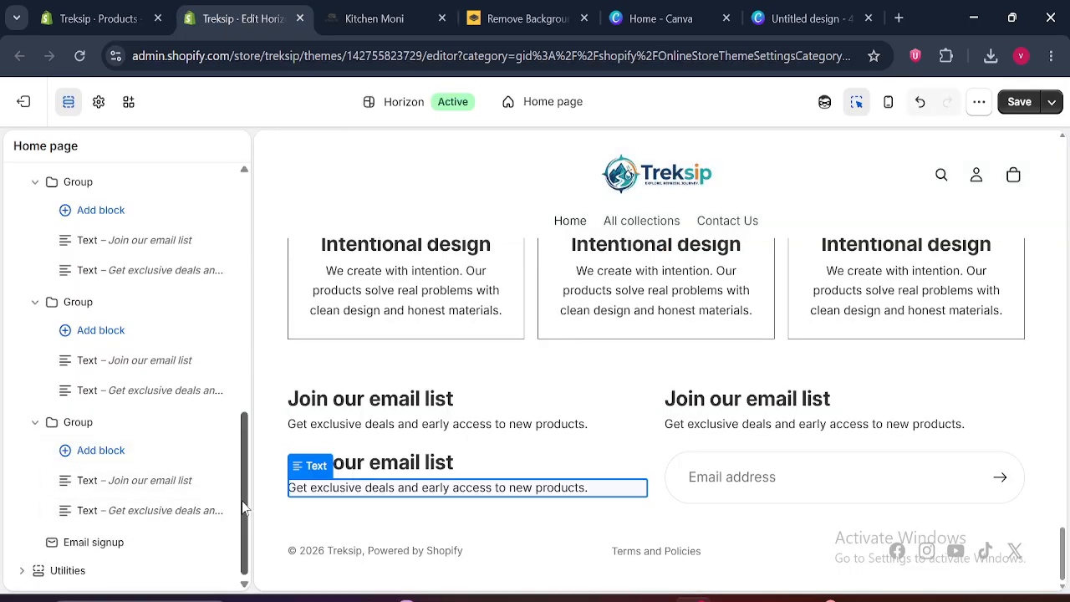
Collapse the three Group blocks in the Footer section
{"action": "left_click_drag", "start_coordinate": [243, 483], "coordinate": [242, 407]}
{"action": "left_click", "coordinate": [35, 378]}
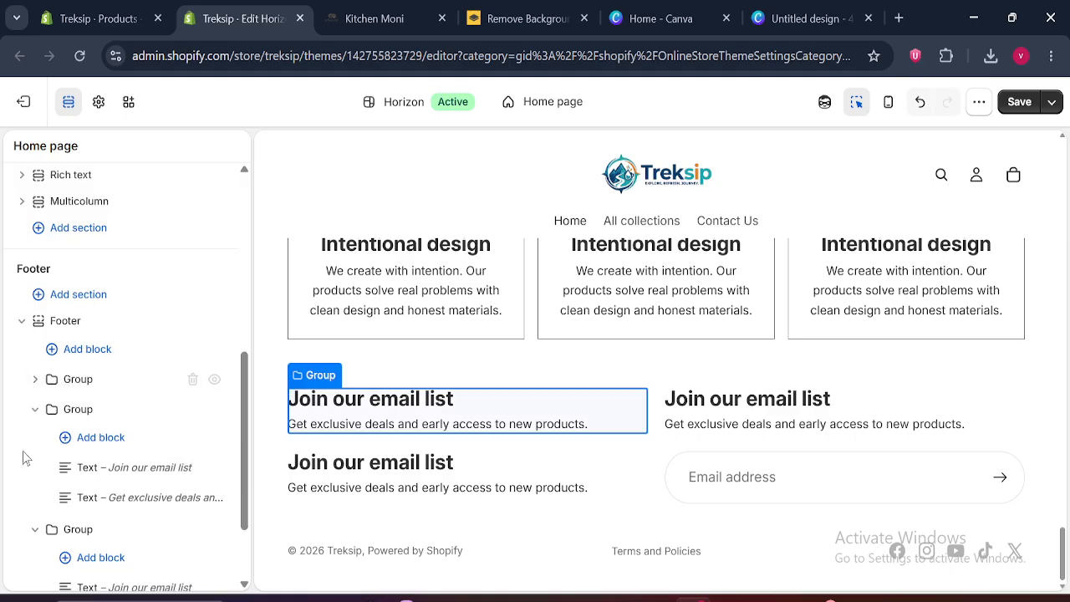
{"action": "left_click", "coordinate": [35, 409]}
{"action": "left_click", "coordinate": [35, 439]}
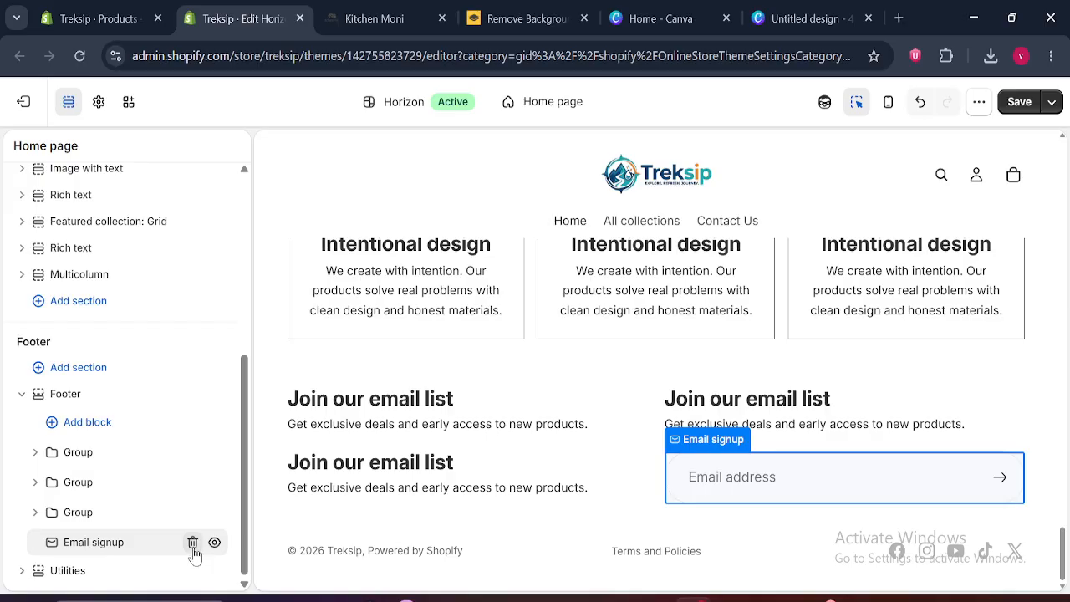
Remove the Email signup block from the Footer section and duplicate its first Group block to make four groups
{"action": "left_click", "coordinate": [193, 544]}
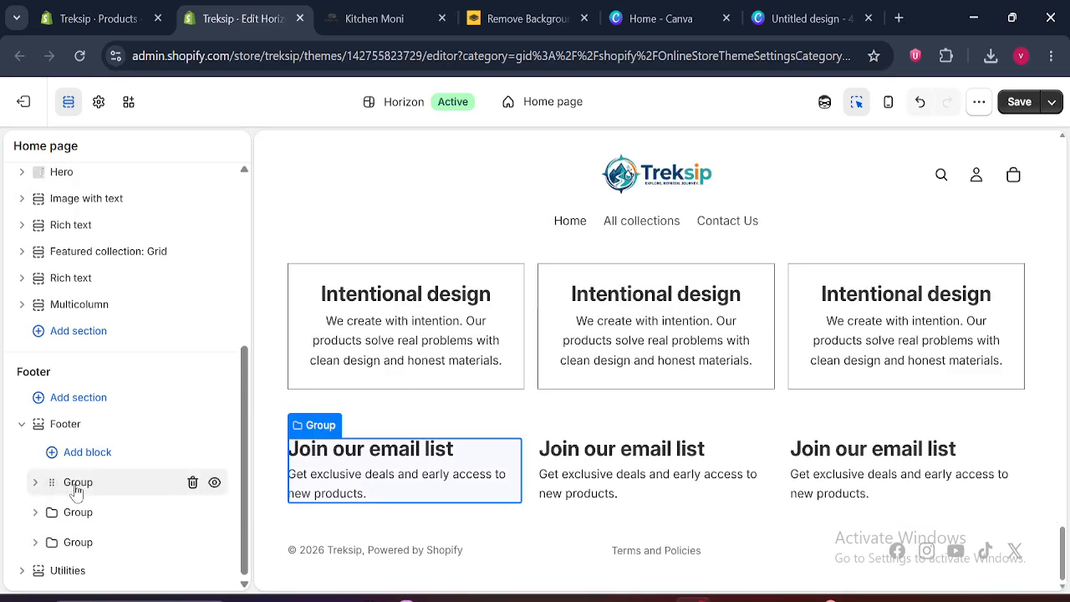
{"action": "left_click", "coordinate": [76, 486]}
{"action": "left_click", "coordinate": [212, 238]}
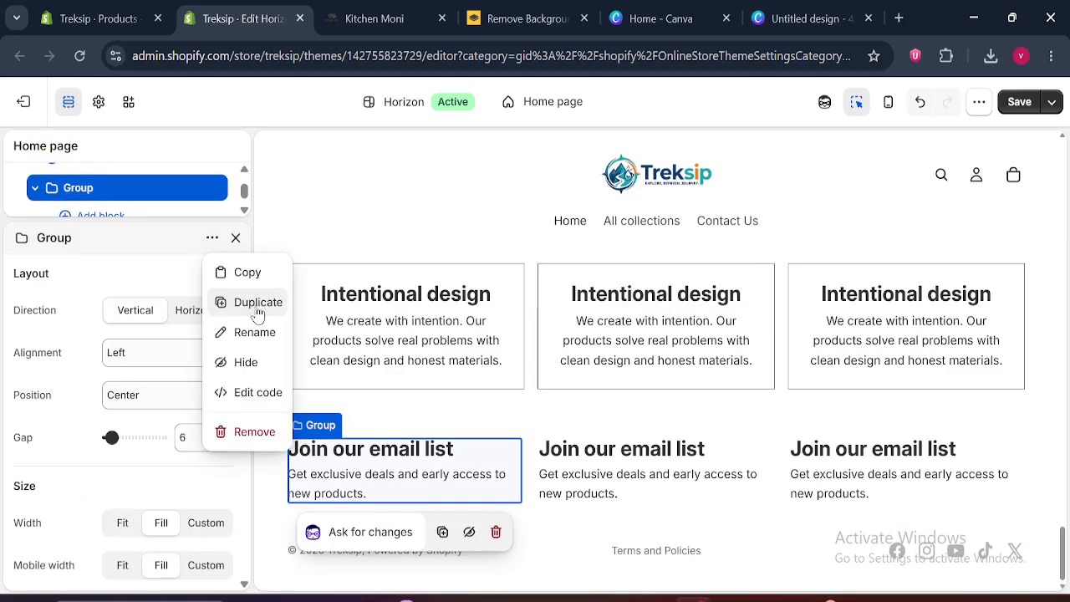
{"action": "left_click", "coordinate": [257, 314]}
{"action": "left_click", "coordinate": [235, 238]}
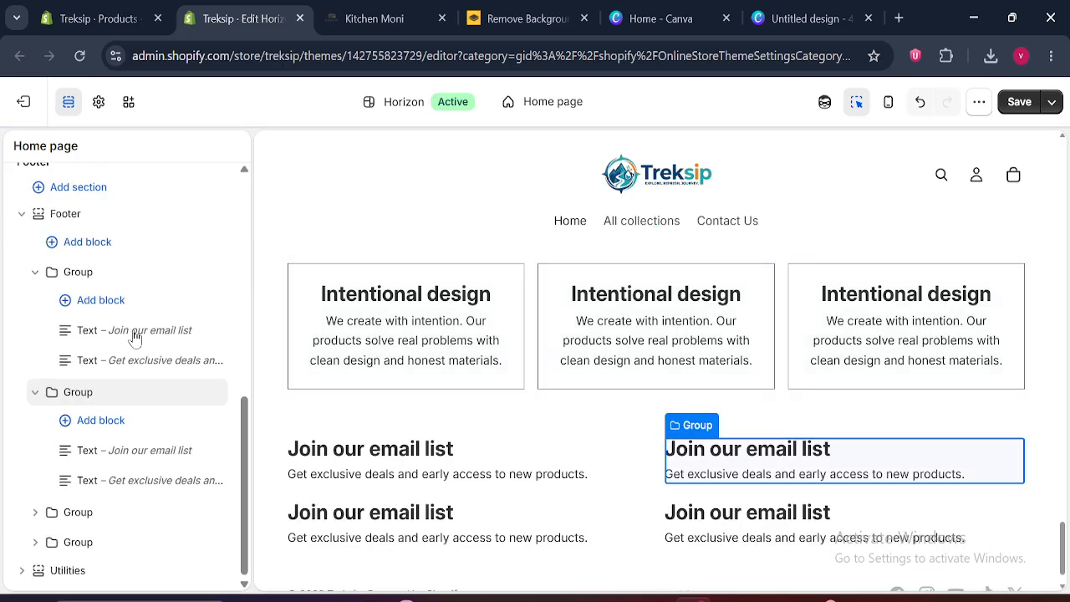
Collapse the two expanded Group blocks in the Footer section
{"action": "left_click", "coordinate": [22, 213]}
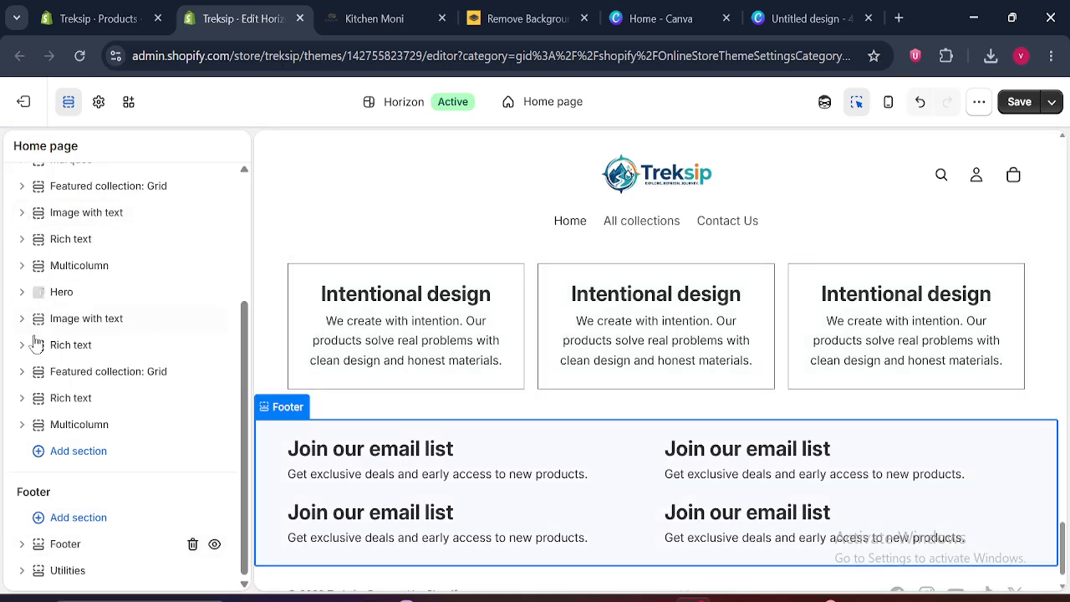
{"action": "left_click", "coordinate": [22, 543]}
{"action": "left_click_drag", "start_coordinate": [245, 435], "coordinate": [257, 497]}
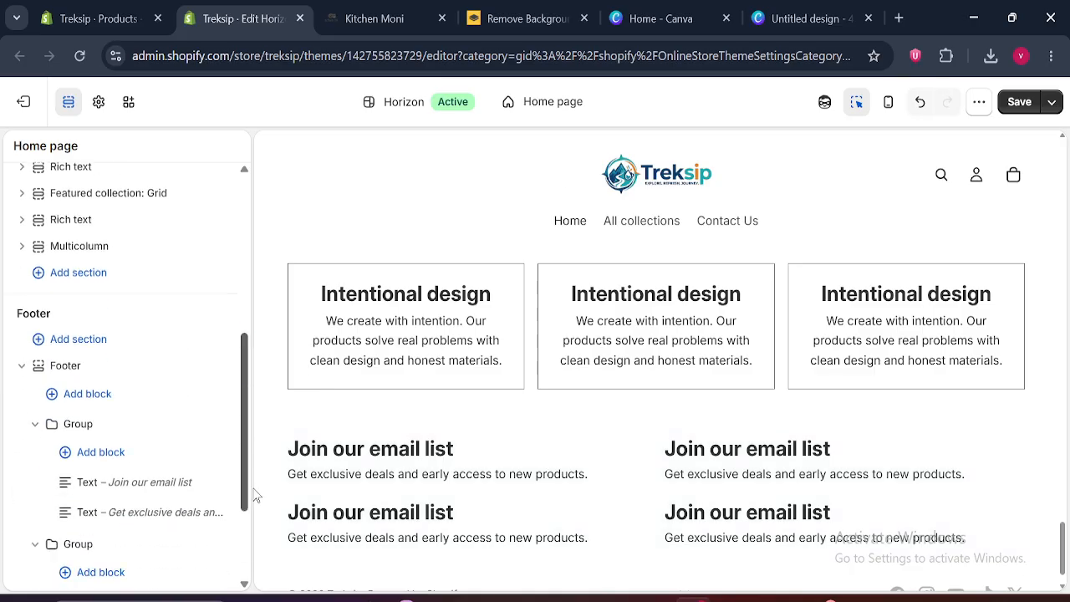
{"action": "left_click", "coordinate": [35, 424]}
{"action": "left_click", "coordinate": [35, 450]}
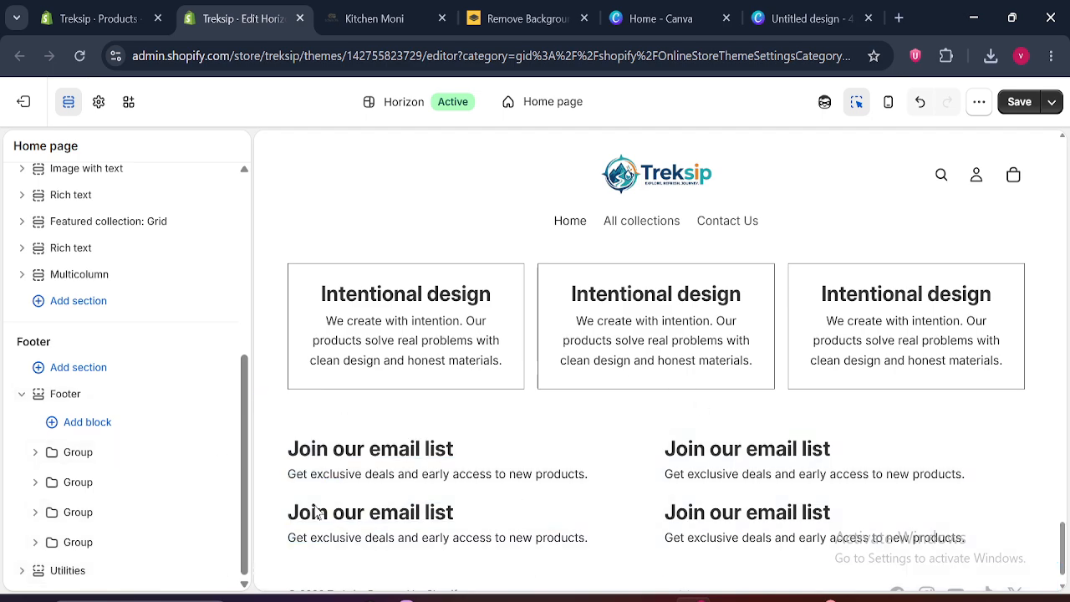
Preview the footer's four columns at full page width and bring the section list back
{"action": "left_click", "coordinate": [69, 101]}
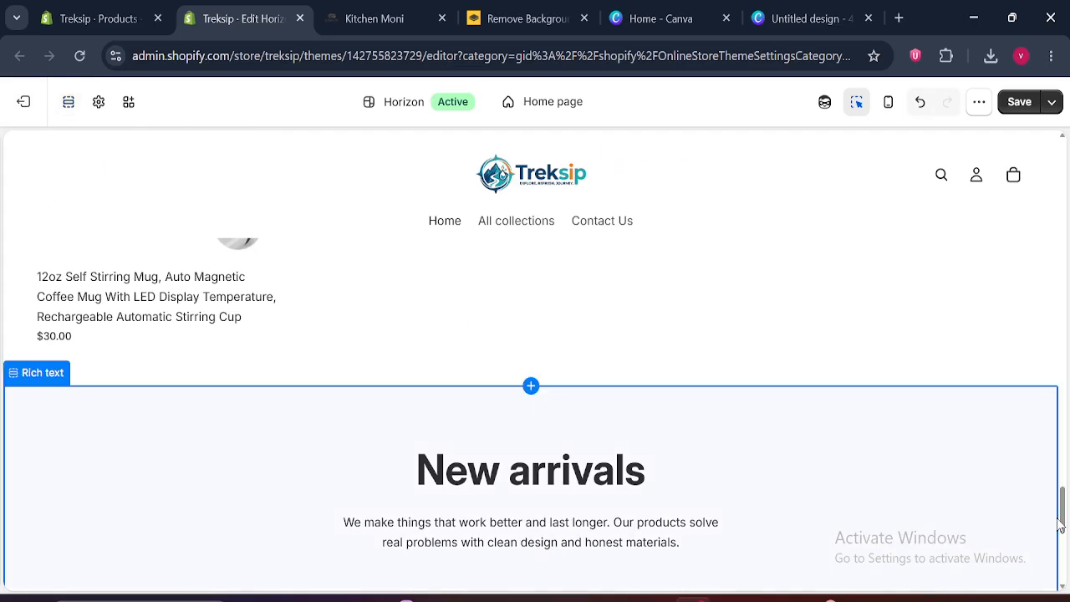
{"action": "left_click_drag", "start_coordinate": [1064, 512], "coordinate": [1066, 568]}
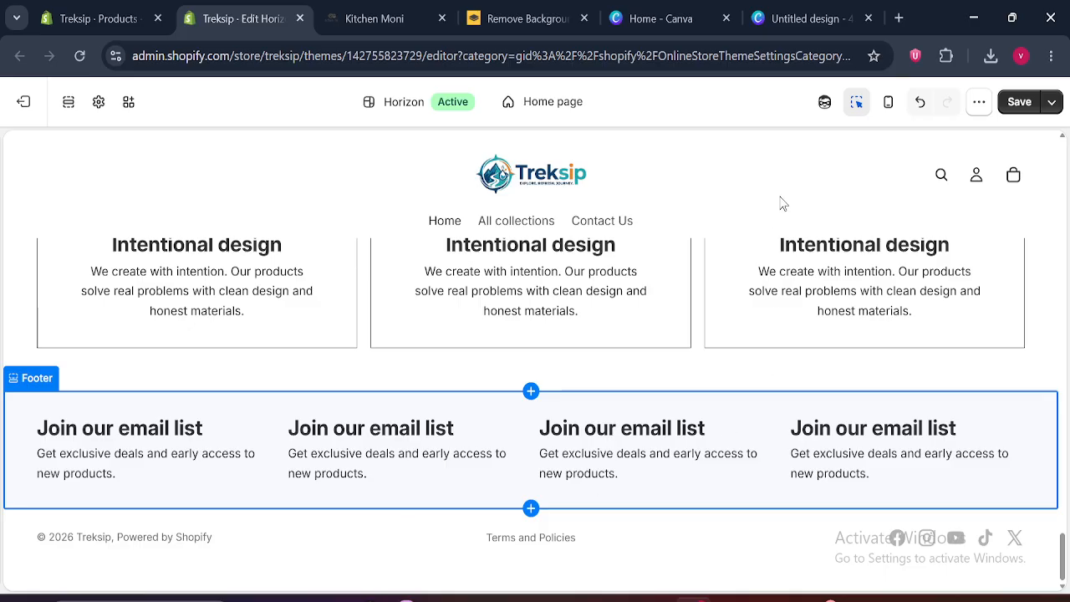
{"action": "left_click", "coordinate": [70, 102]}
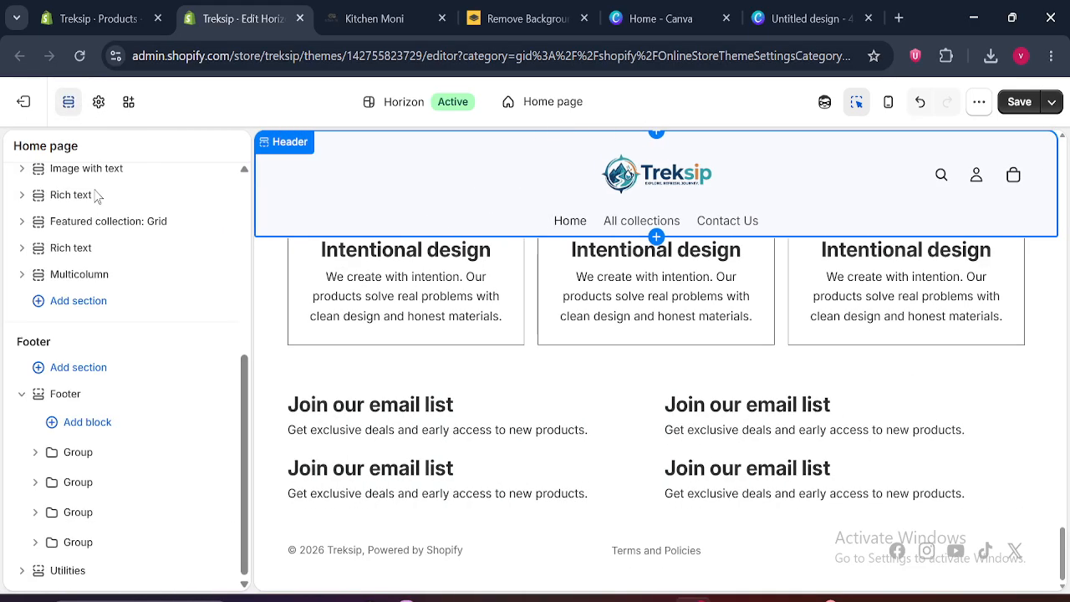
Compare the text blocks of the first footer group with the Join our email list column on Kitchen Moni
{"action": "left_click", "coordinate": [35, 452]}
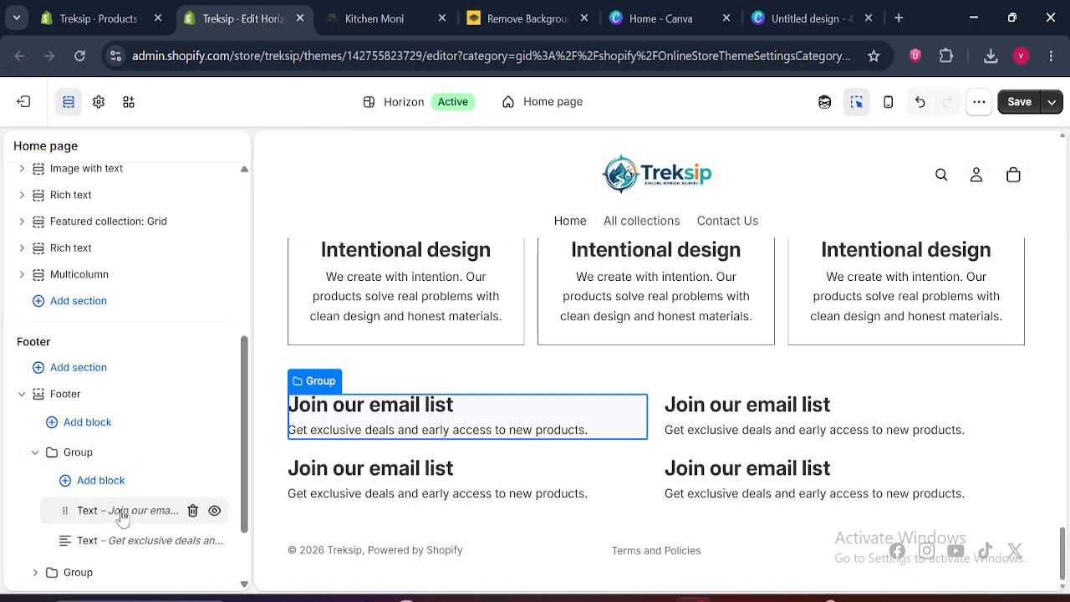
{"action": "left_click", "coordinate": [374, 11]}
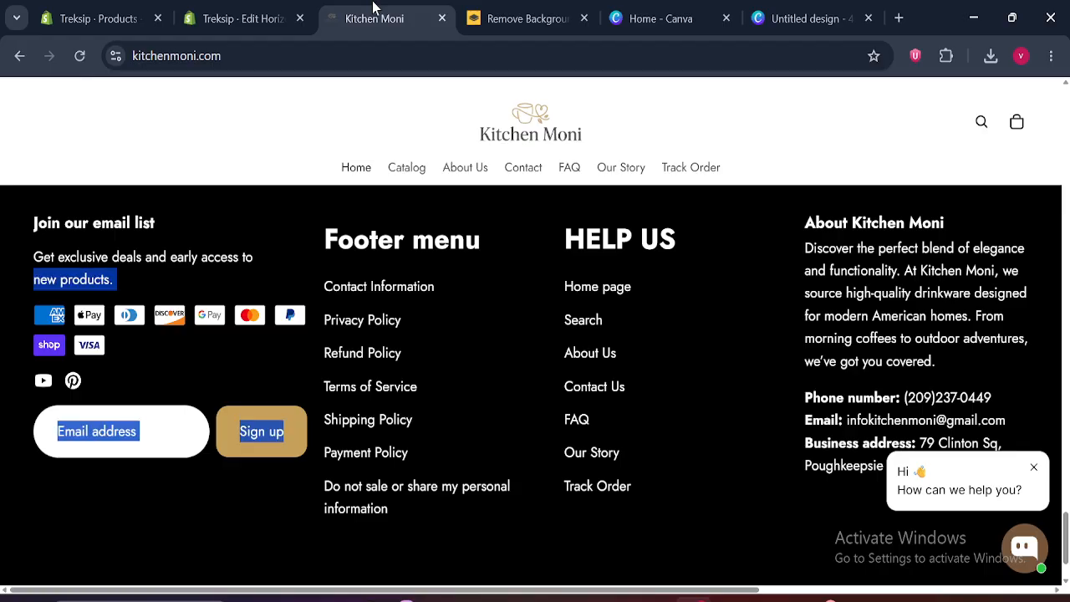
{"action": "left_click_drag", "start_coordinate": [30, 226], "coordinate": [188, 227]}
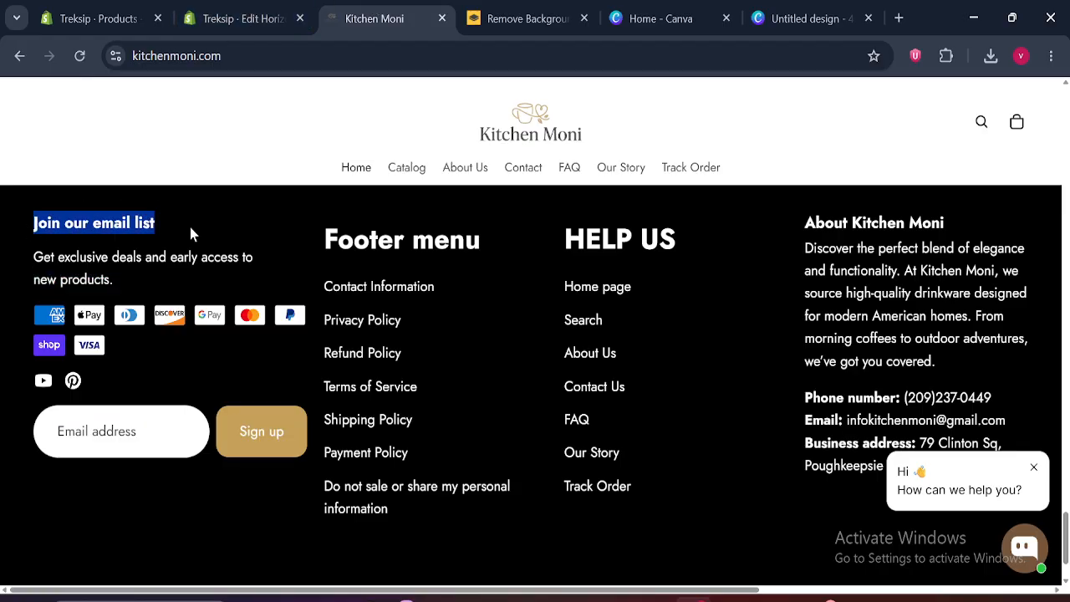
{"action": "left_click_drag", "start_coordinate": [29, 251], "coordinate": [143, 280]}
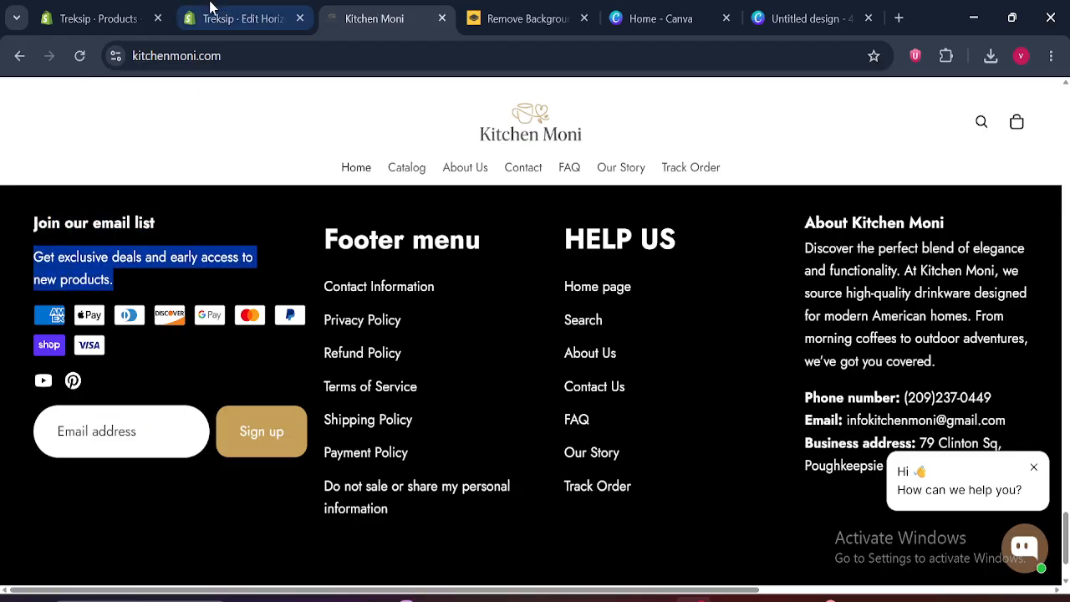
{"action": "left_click", "coordinate": [242, 19]}
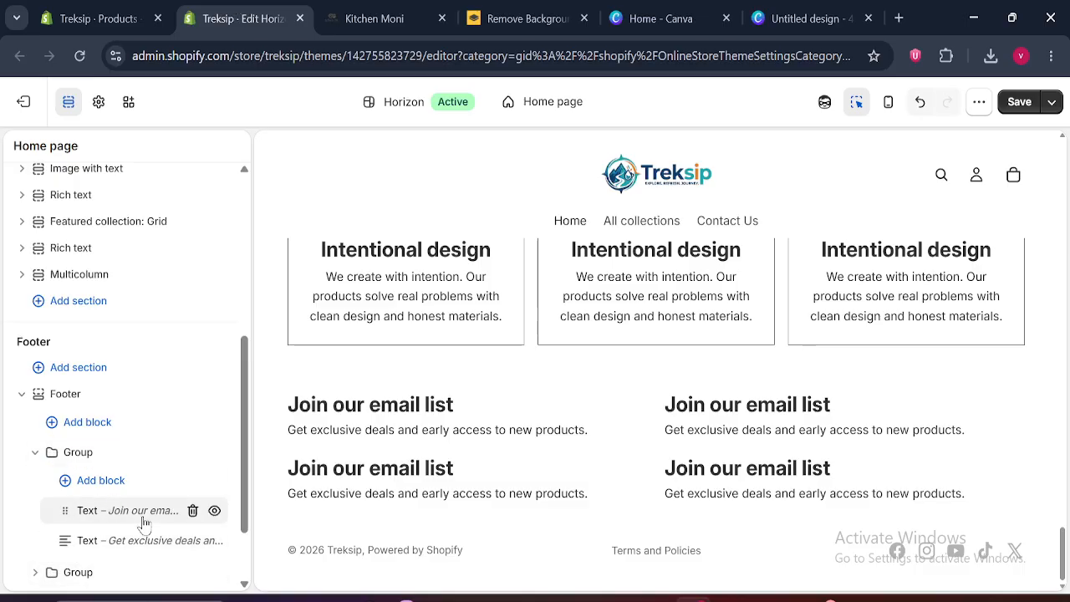
{"action": "left_click", "coordinate": [35, 454]}
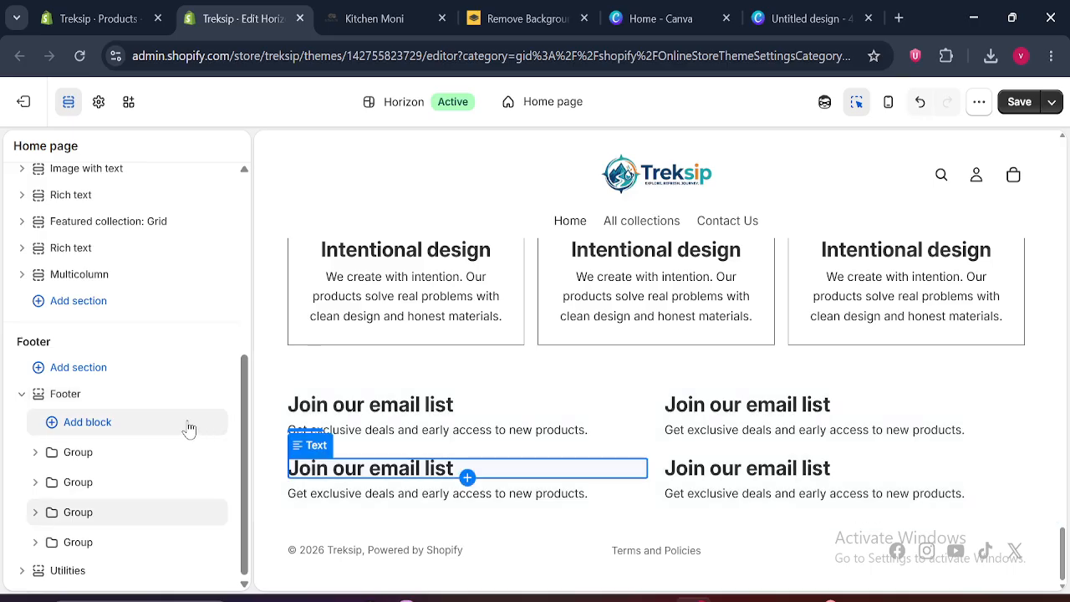
Review the color schemes available for the Footer section without choosing one
{"action": "left_click", "coordinate": [78, 398]}
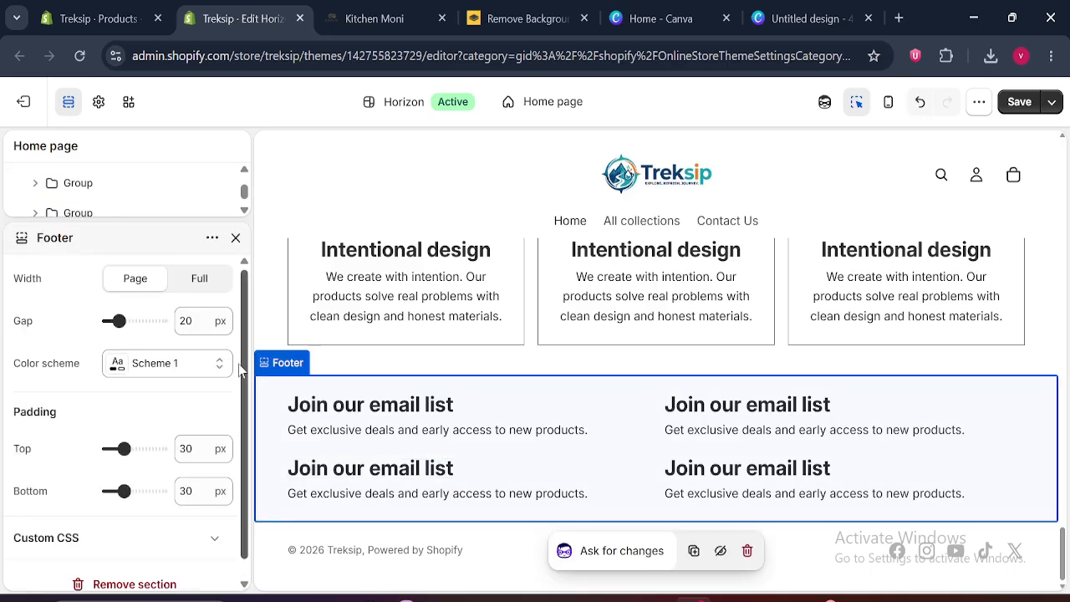
{"action": "left_click", "coordinate": [152, 364]}
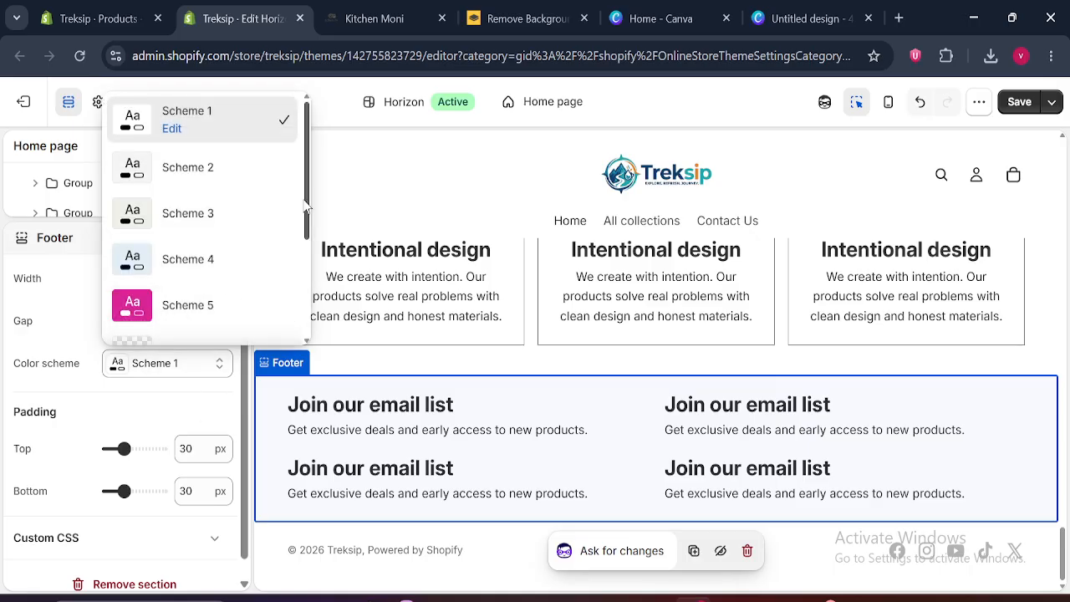
{"action": "left_click_drag", "start_coordinate": [307, 204], "coordinate": [306, 182]}
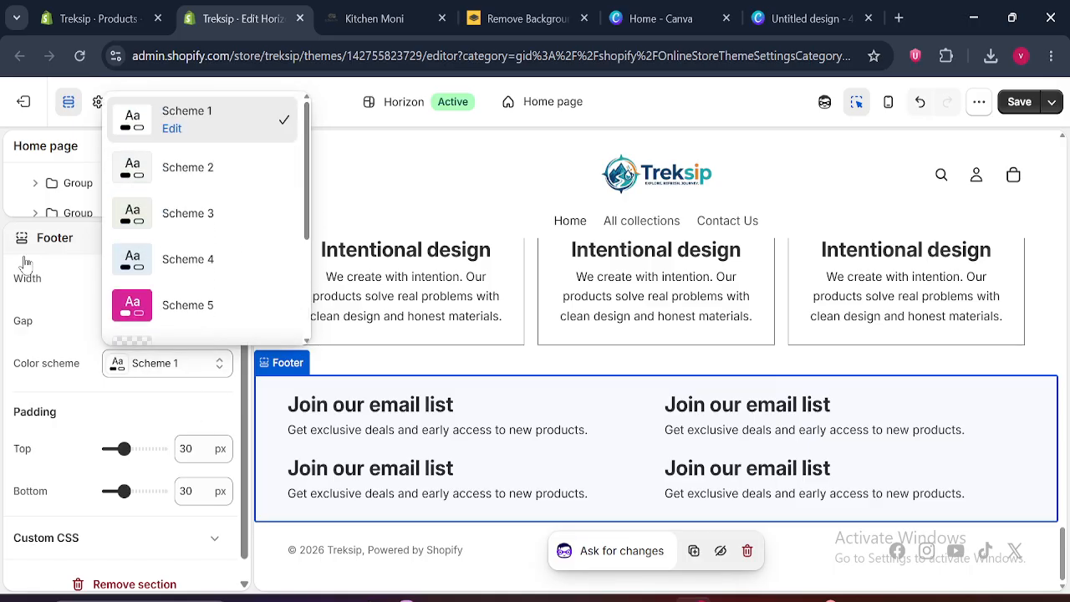
{"action": "left_click", "coordinate": [10, 225]}
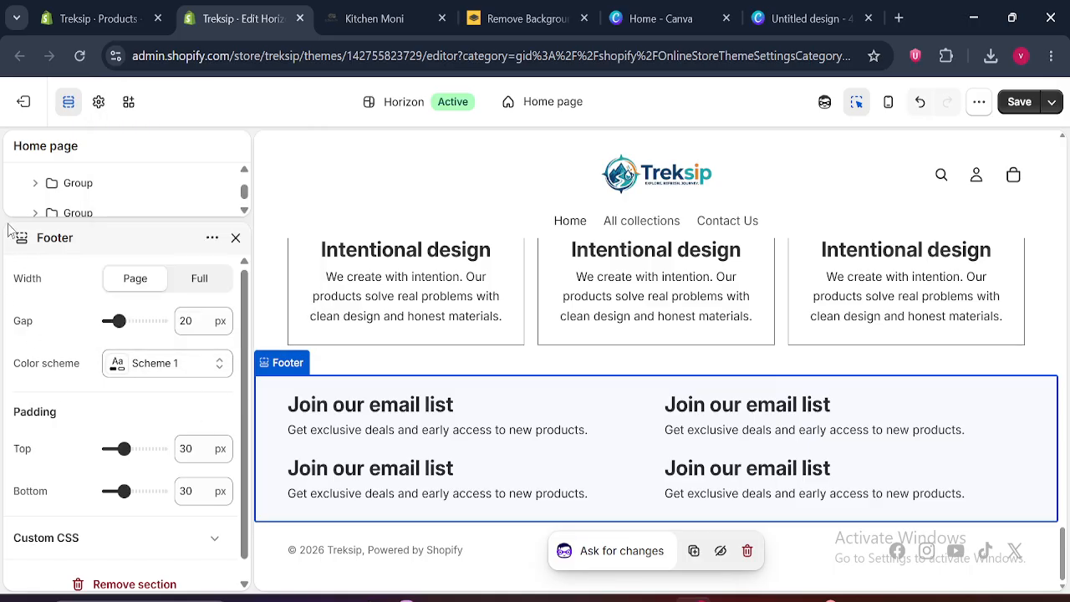
Add a new color scheme in the theme's color settings and set its background to black (#000000)
{"action": "left_click", "coordinate": [98, 101]}
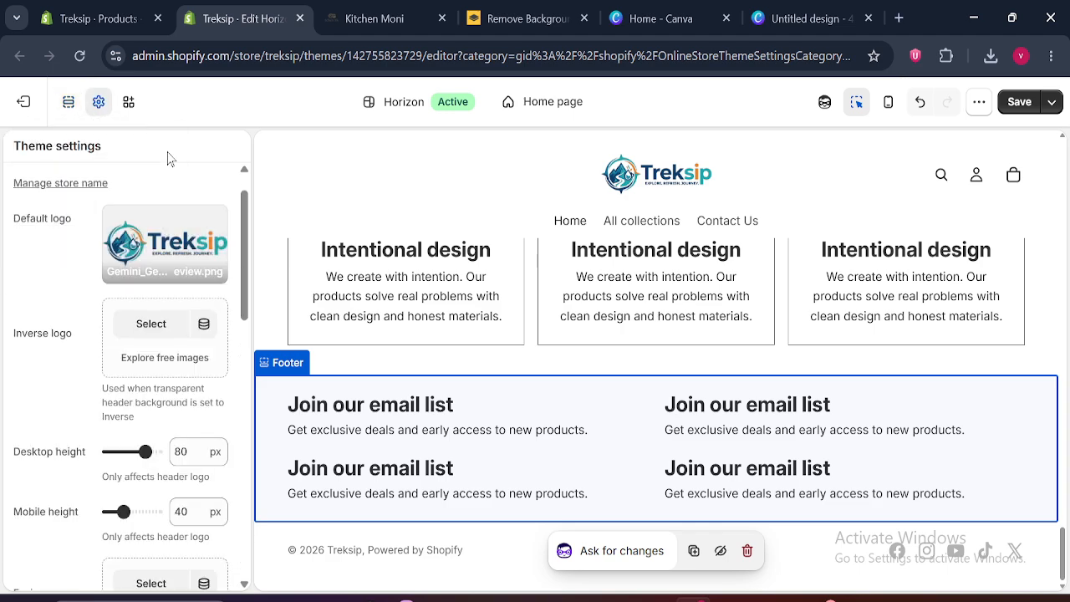
{"action": "scroll", "coordinate": [244, 179], "scroll_direction": "up", "scroll_amount": 1}
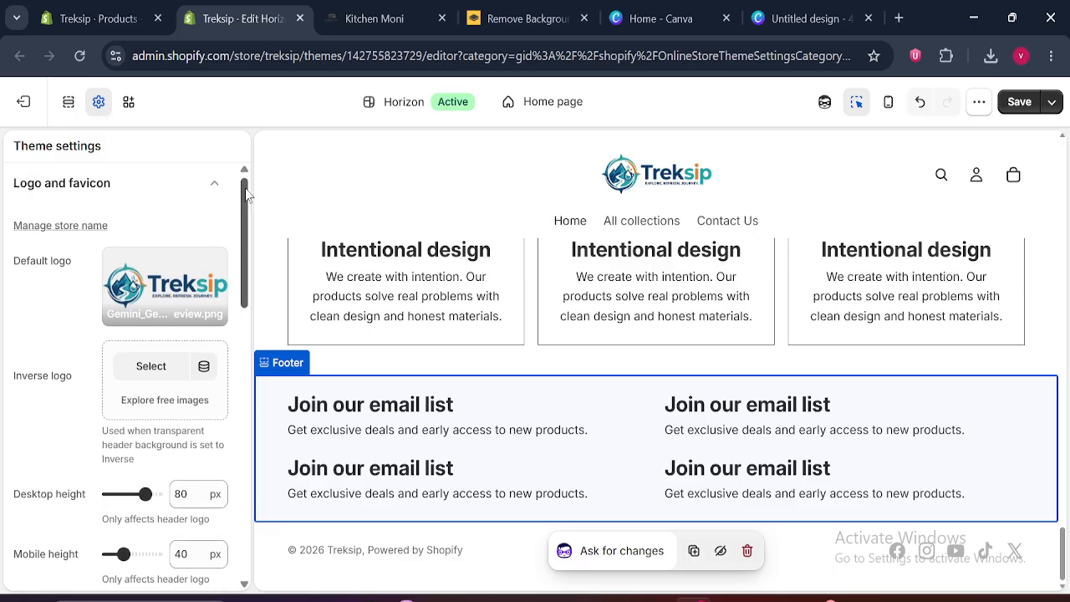
{"action": "left_click", "coordinate": [195, 182]}
{"action": "left_click", "coordinate": [114, 229]}
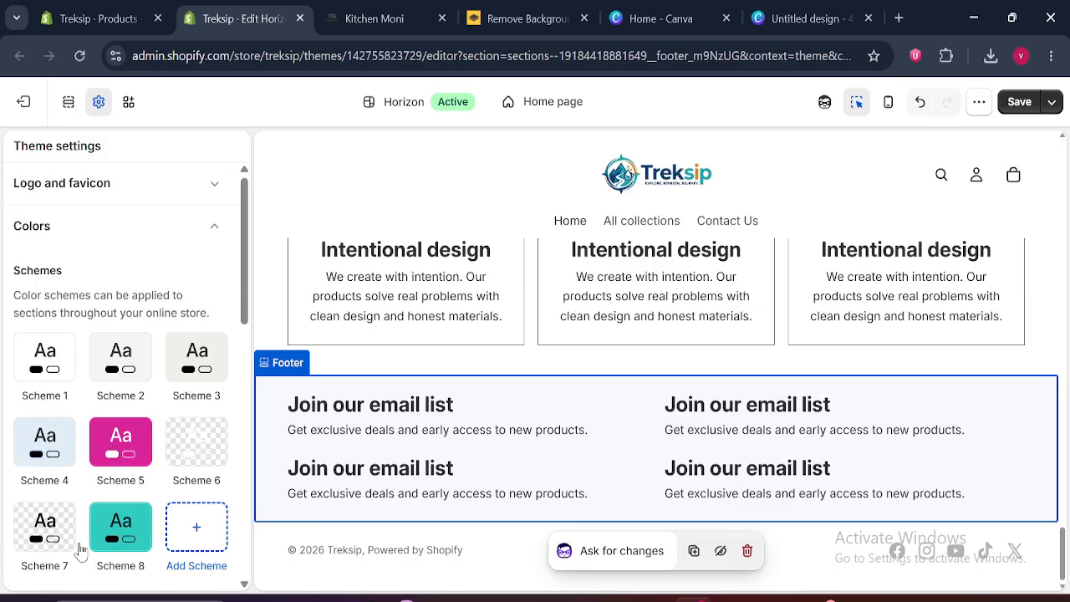
{"action": "left_click", "coordinate": [198, 528]}
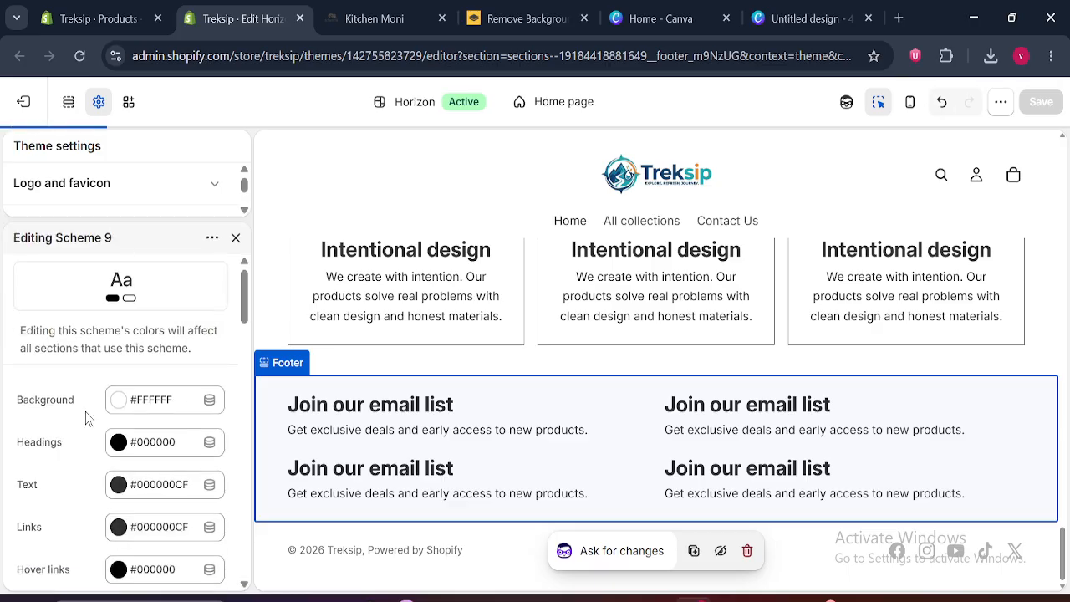
{"action": "left_click", "coordinate": [123, 405]}
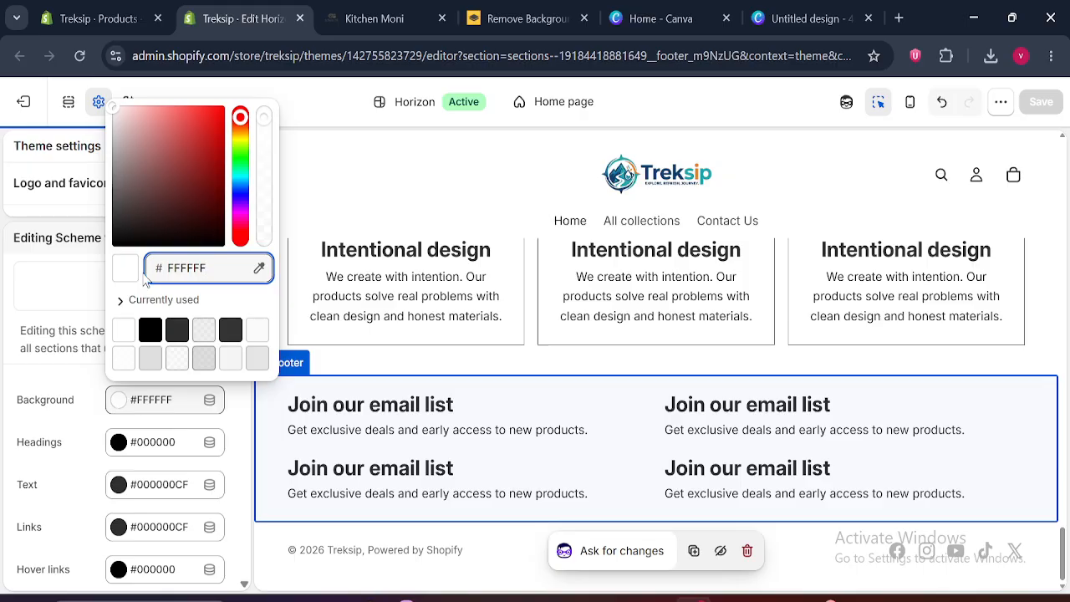
{"action": "left_click", "coordinate": [150, 329]}
{"action": "left_click", "coordinate": [20, 433]}
Set the new color scheme's text color to solid white (#FFFFFF)
{"action": "left_click", "coordinate": [119, 488]}
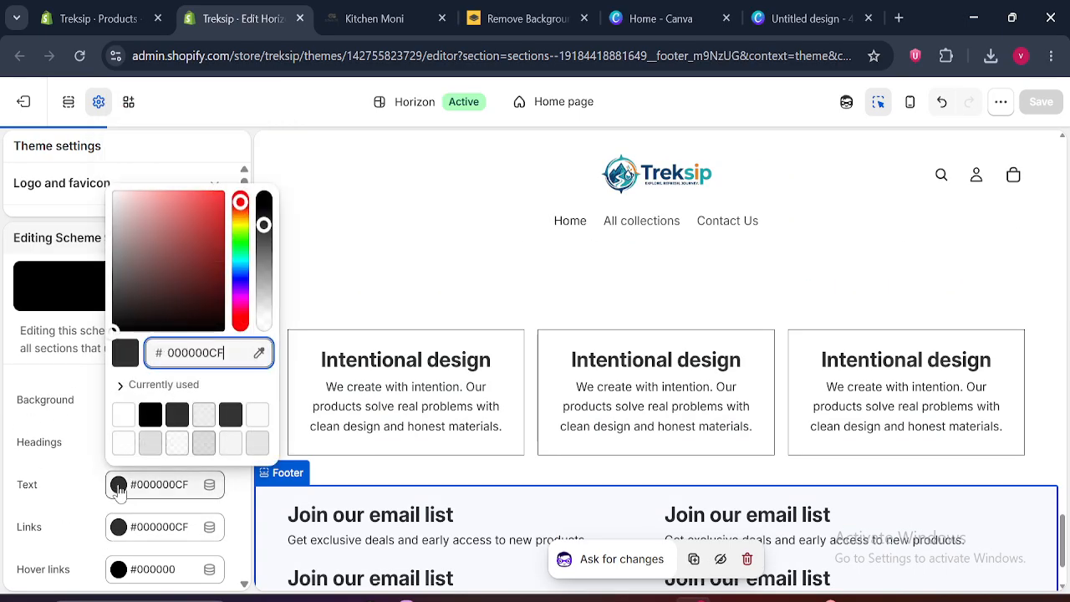
{"action": "left_click_drag", "start_coordinate": [162, 254], "coordinate": [97, 194]}
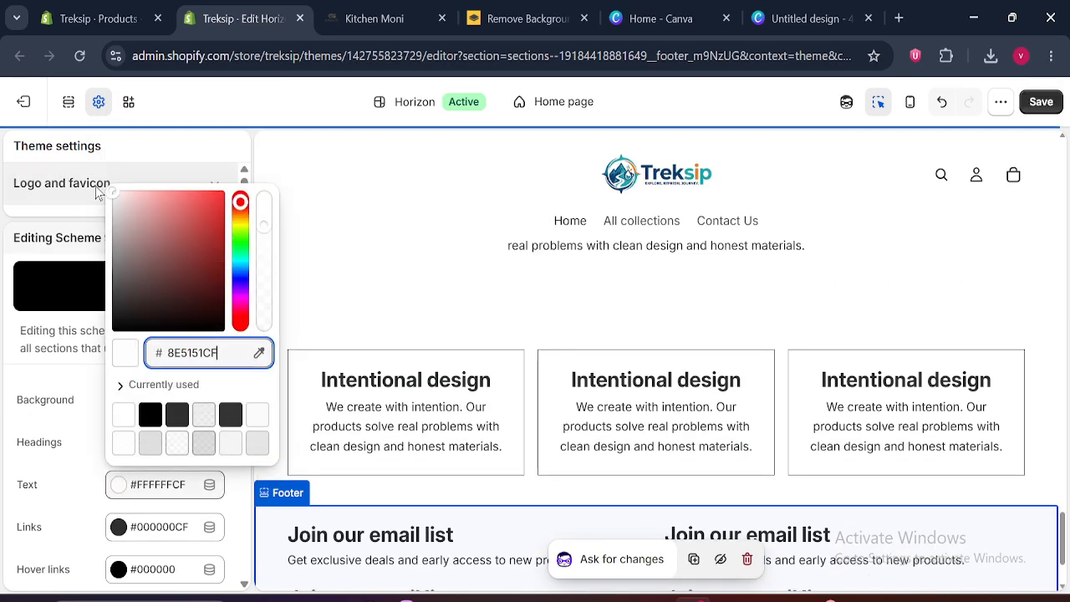
{"action": "left_click", "coordinate": [120, 489]}
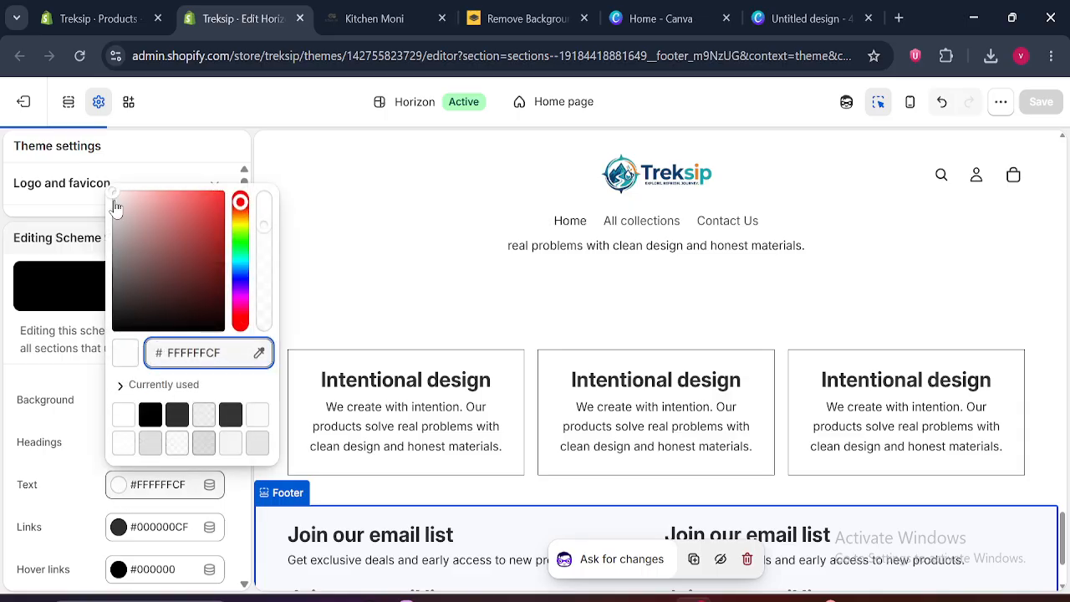
{"action": "left_click_drag", "start_coordinate": [115, 207], "coordinate": [71, 193]}
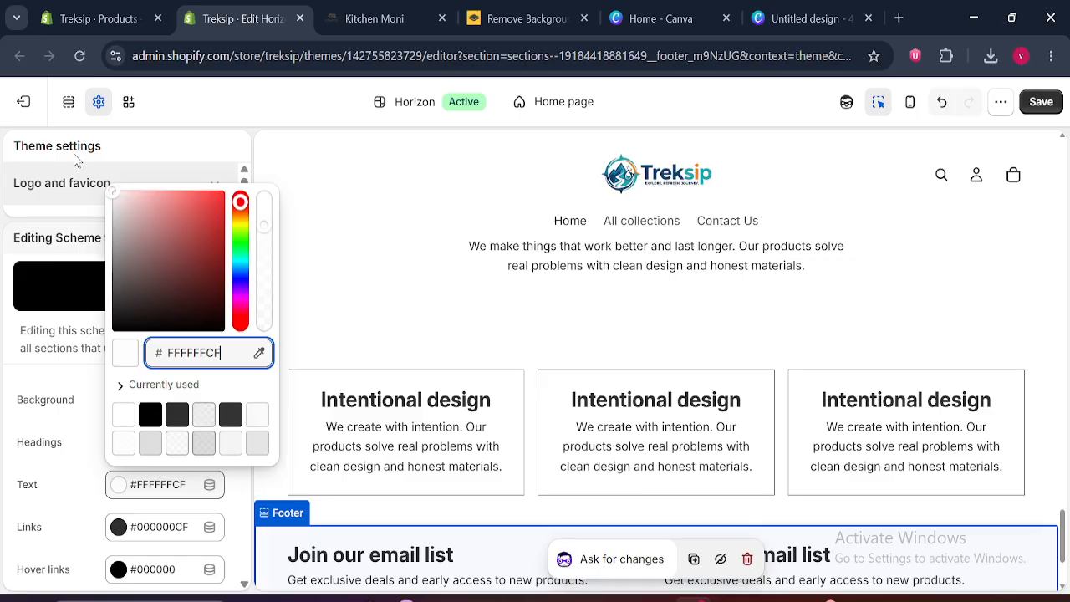
{"action": "left_click_drag", "start_coordinate": [74, 154], "coordinate": [117, 142]}
{"action": "left_click", "coordinate": [126, 487]}
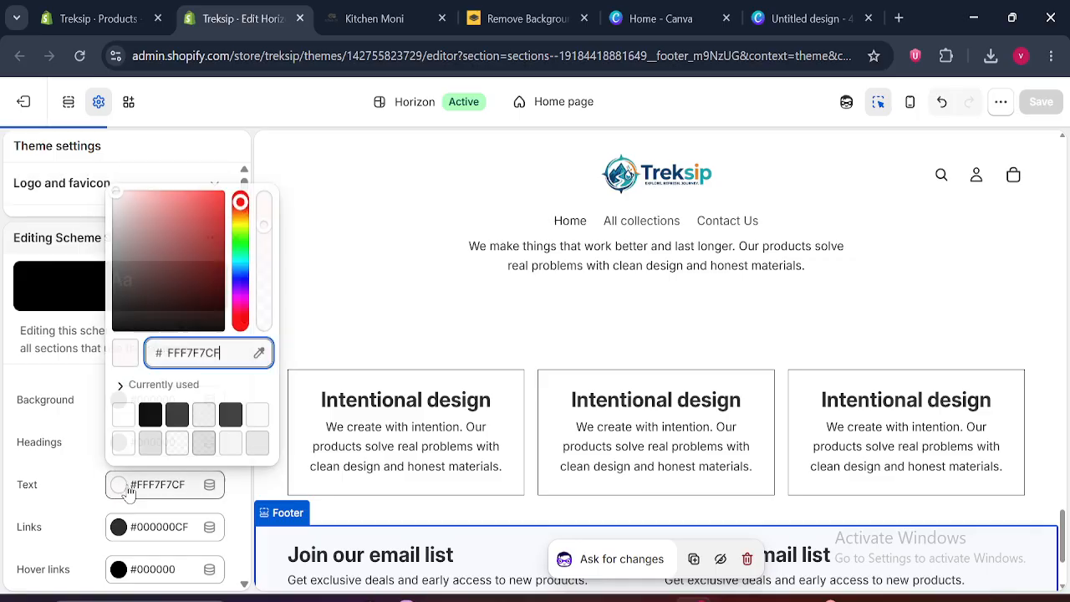
{"action": "left_click", "coordinate": [124, 422]}
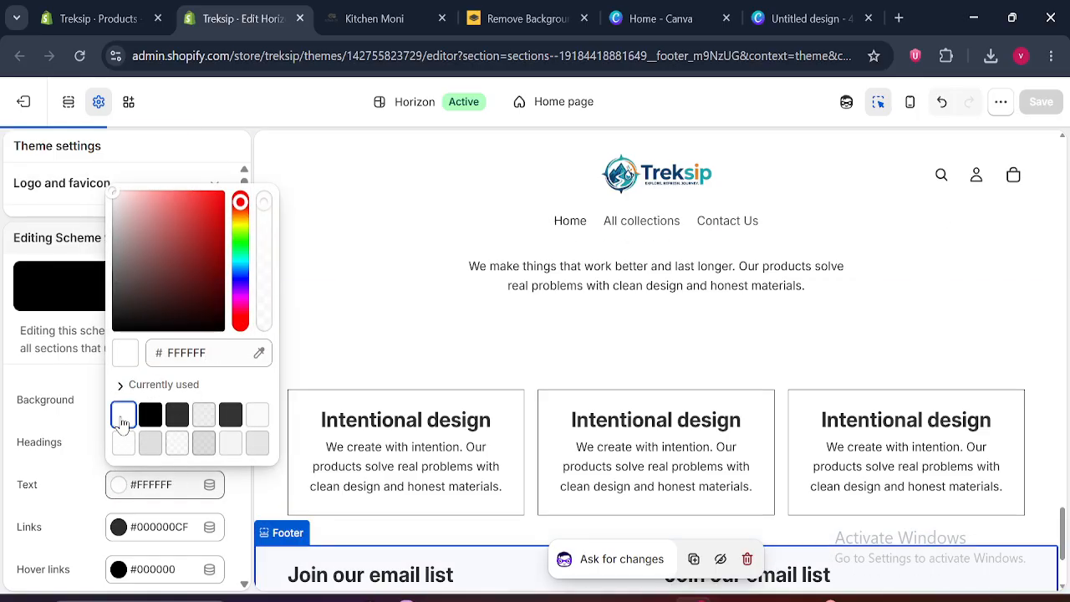
{"action": "left_click", "coordinate": [198, 149]}
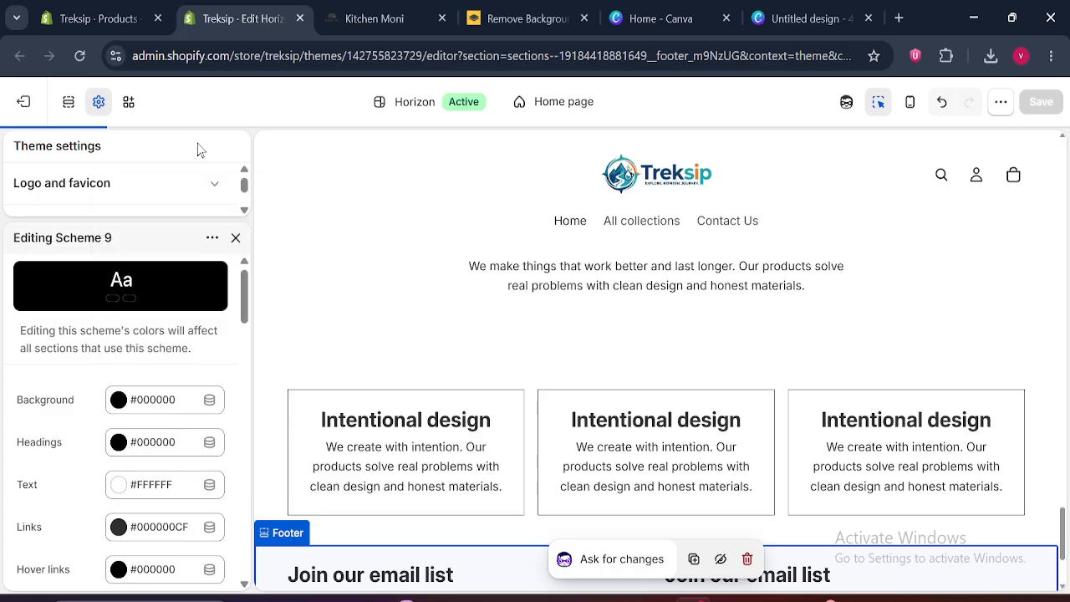
Apply Scheme 9 to the Footer section and preview the footer at full page width
{"action": "left_click", "coordinate": [234, 239]}
{"action": "left_click", "coordinate": [71, 102]}
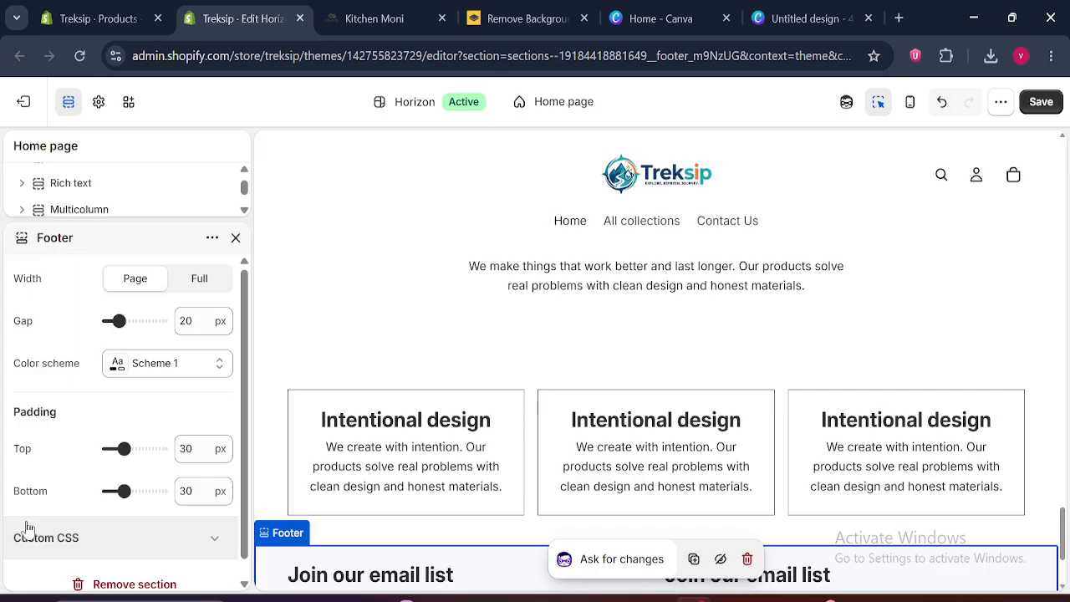
{"action": "left_click", "coordinate": [165, 372]}
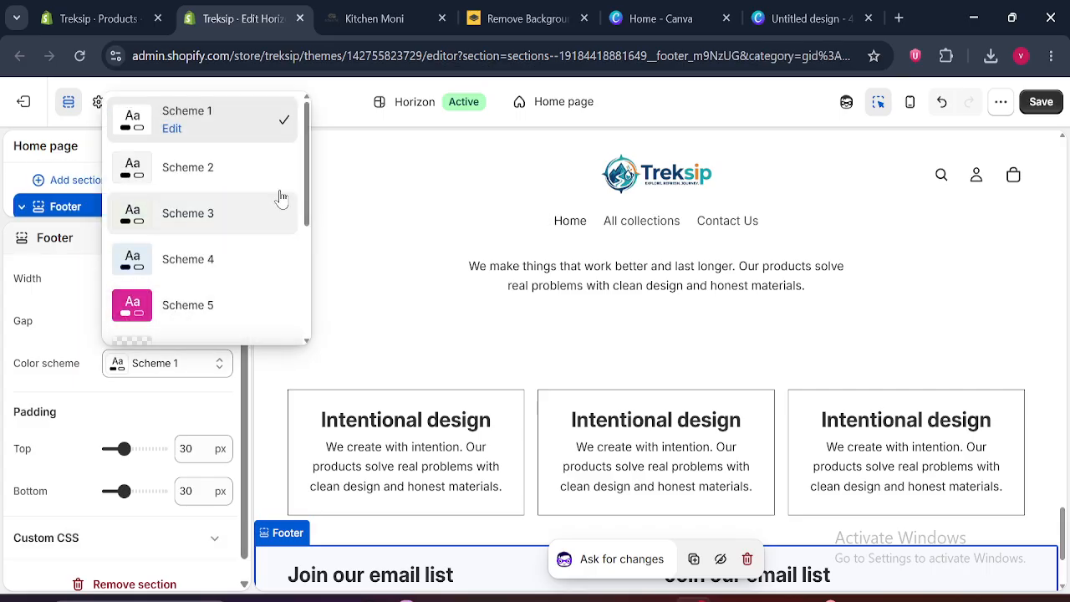
{"action": "left_click_drag", "start_coordinate": [306, 180], "coordinate": [317, 329]}
{"action": "left_click", "coordinate": [200, 269]}
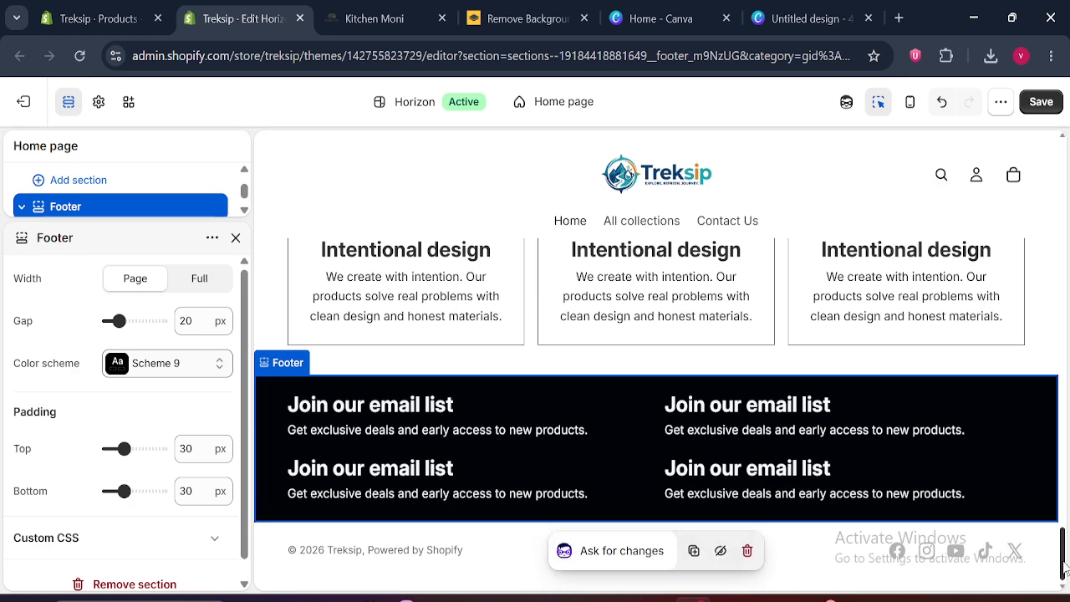
{"action": "left_click", "coordinate": [69, 102]}
{"action": "left_click_drag", "start_coordinate": [1062, 501], "coordinate": [1064, 555]}
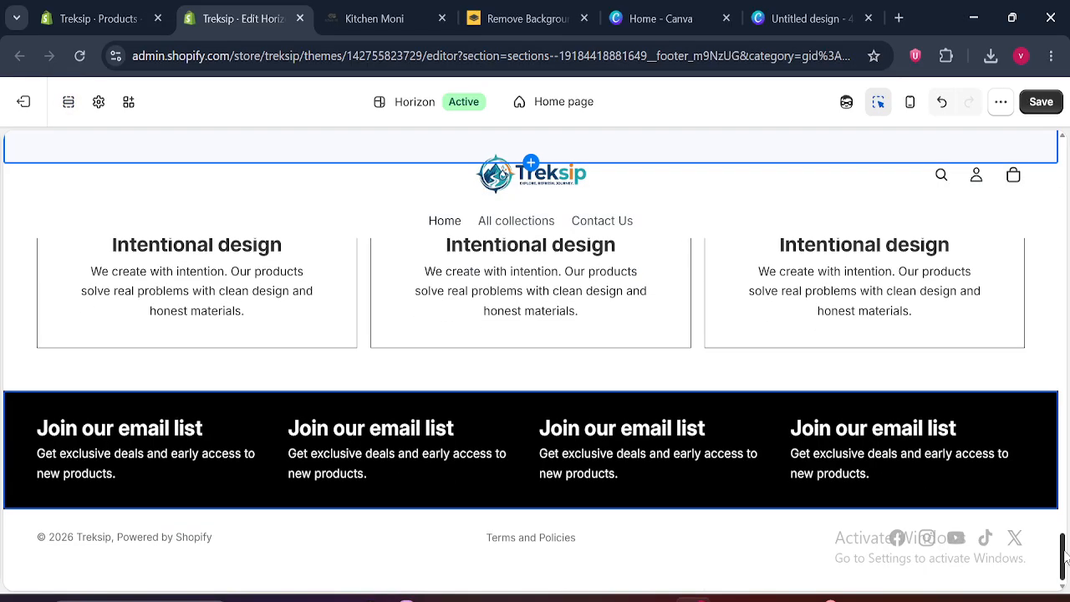
Set the Footer section's top and bottom padding to 60 px each
{"action": "left_click", "coordinate": [352, 397]}
{"action": "left_click", "coordinate": [69, 101]}
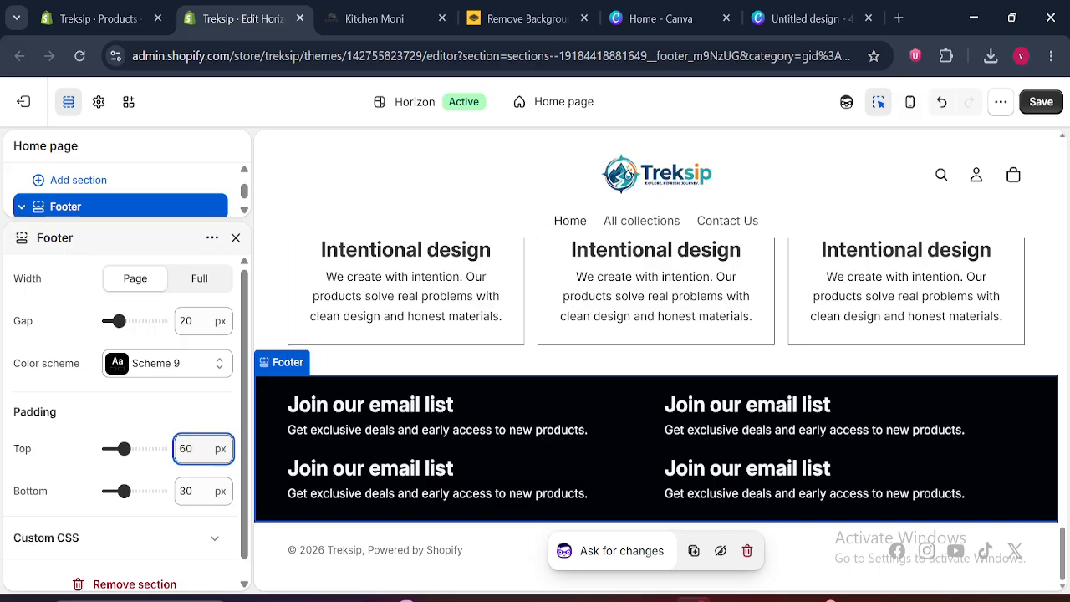
{"action": "left_click", "coordinate": [194, 490]}
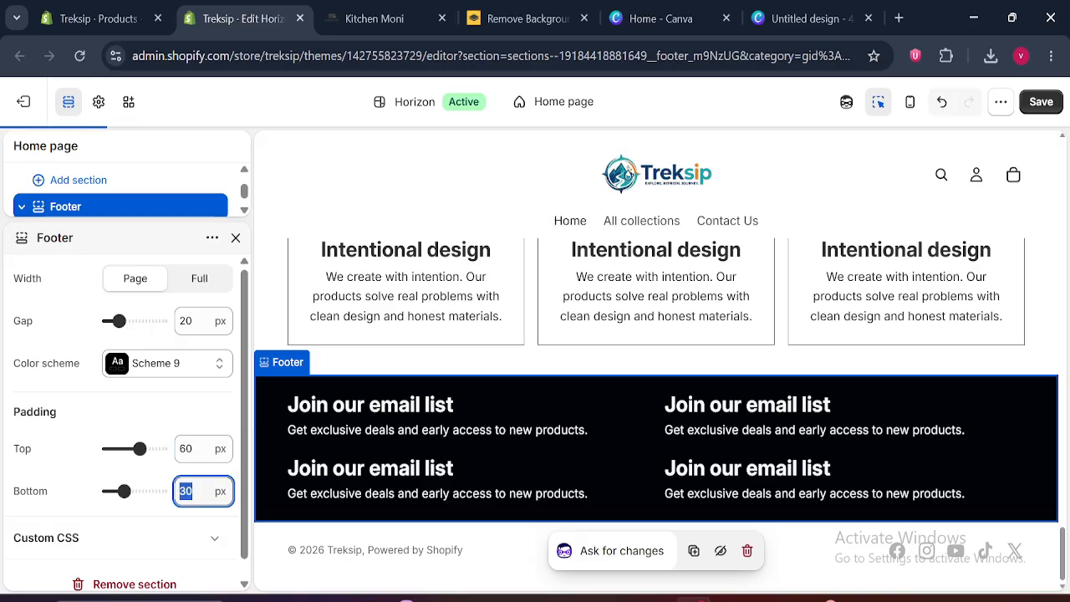
{"action": "type", "text": "60"}
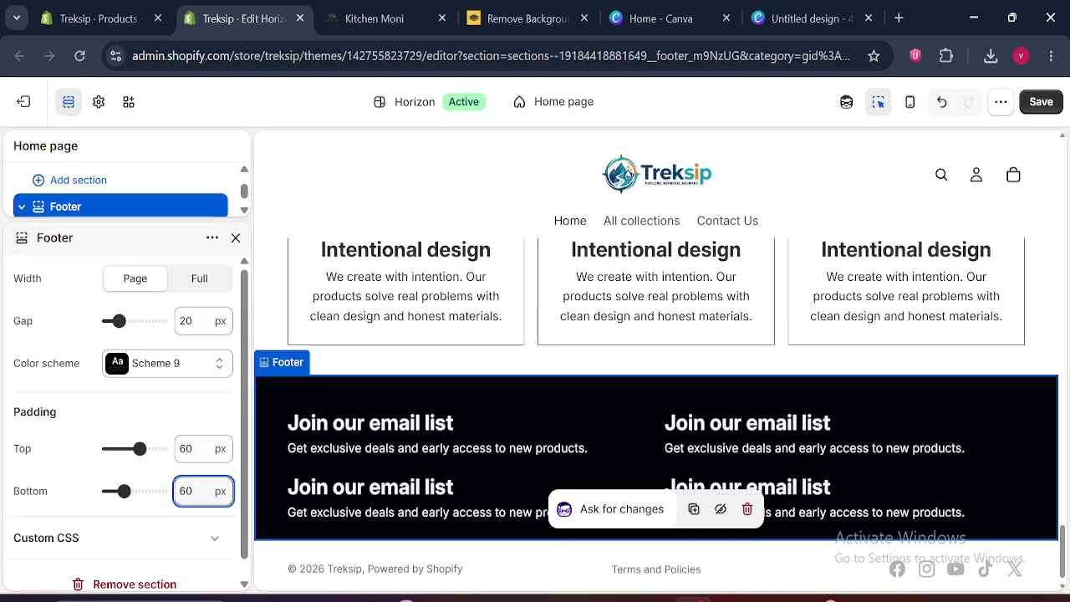
{"action": "left_click", "coordinate": [236, 238]}
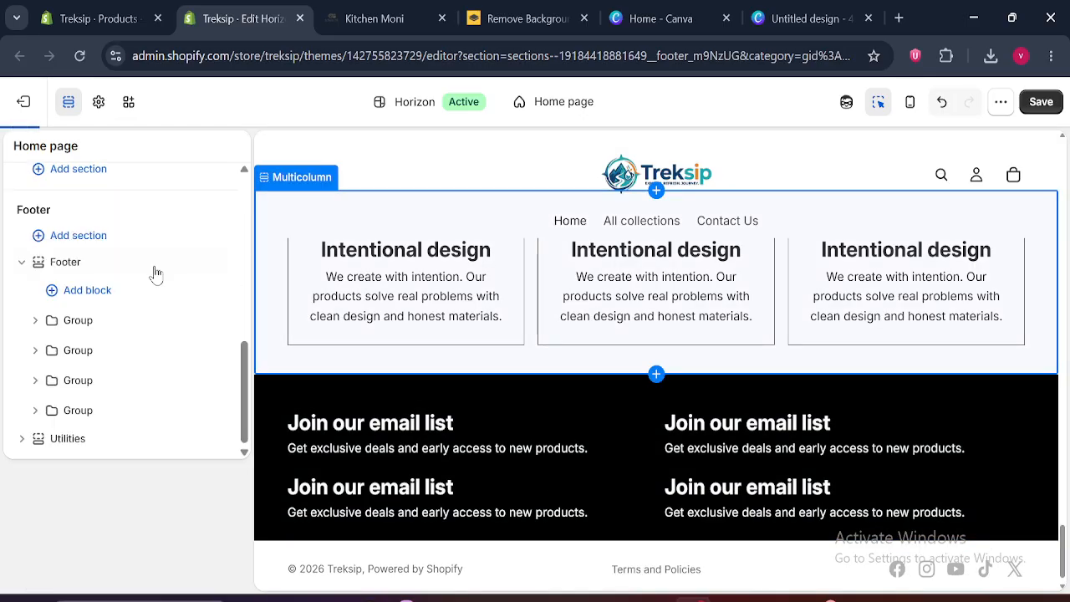
Preview the footer at full page width and save the theme changes
{"action": "left_click", "coordinate": [65, 104]}
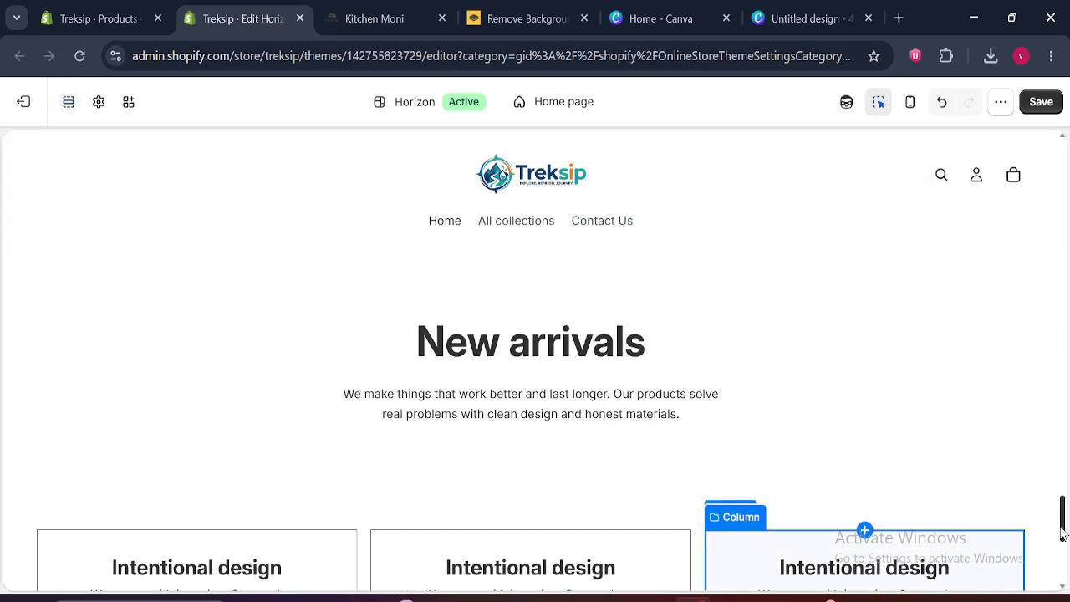
{"action": "left_click_drag", "start_coordinate": [1062, 534], "coordinate": [1065, 574]}
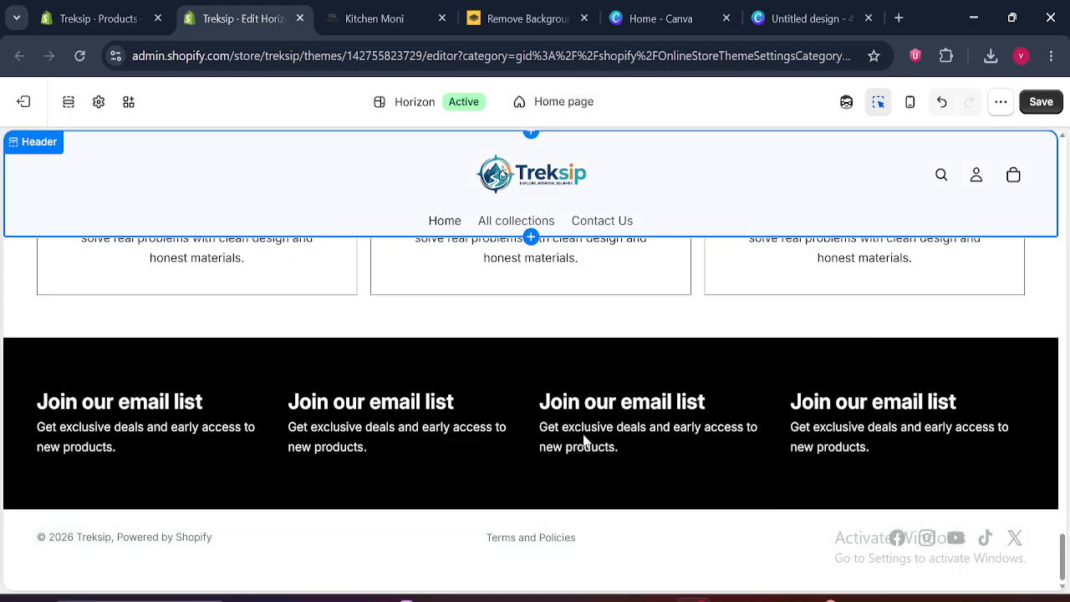
{"action": "left_click", "coordinate": [1040, 103]}
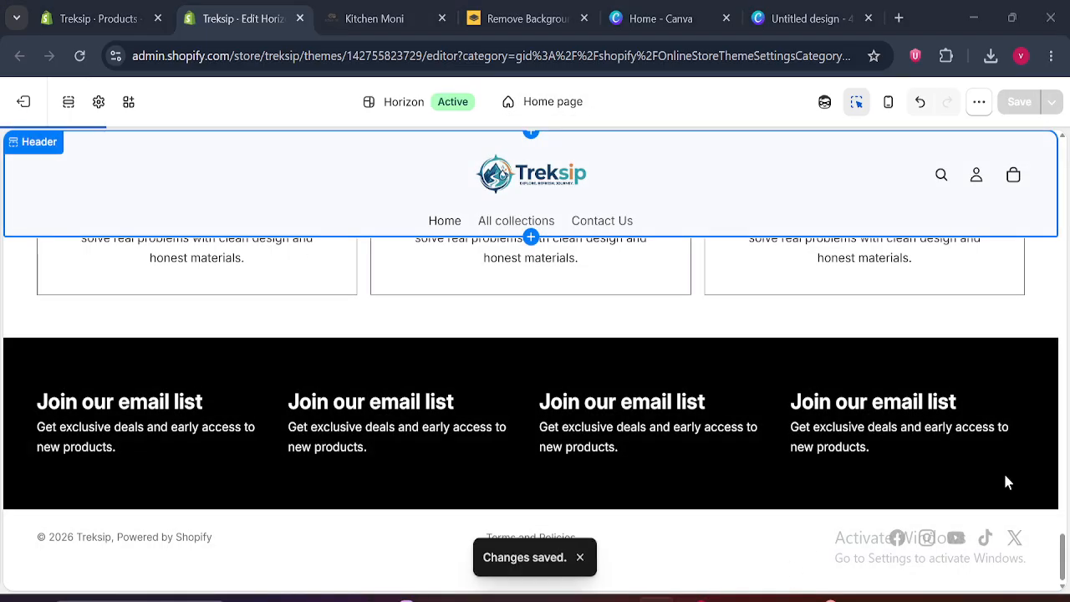